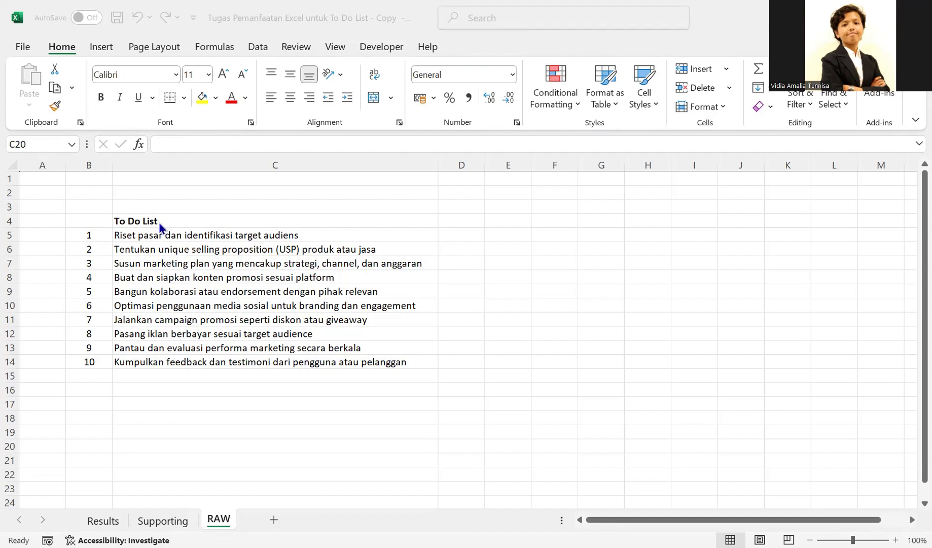
pyautogui.click(155, 250)
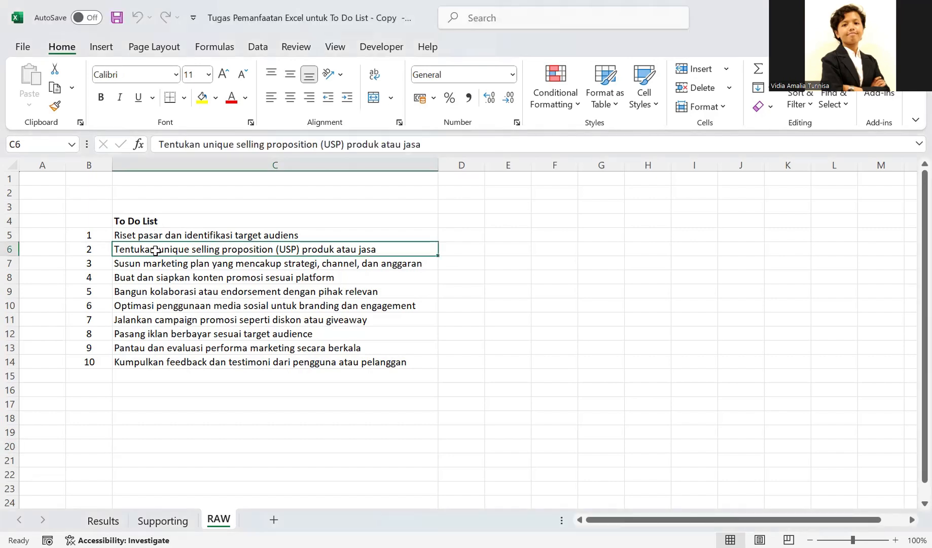
pyautogui.moveTo(169, 235); pyautogui.dragTo(169, 359)
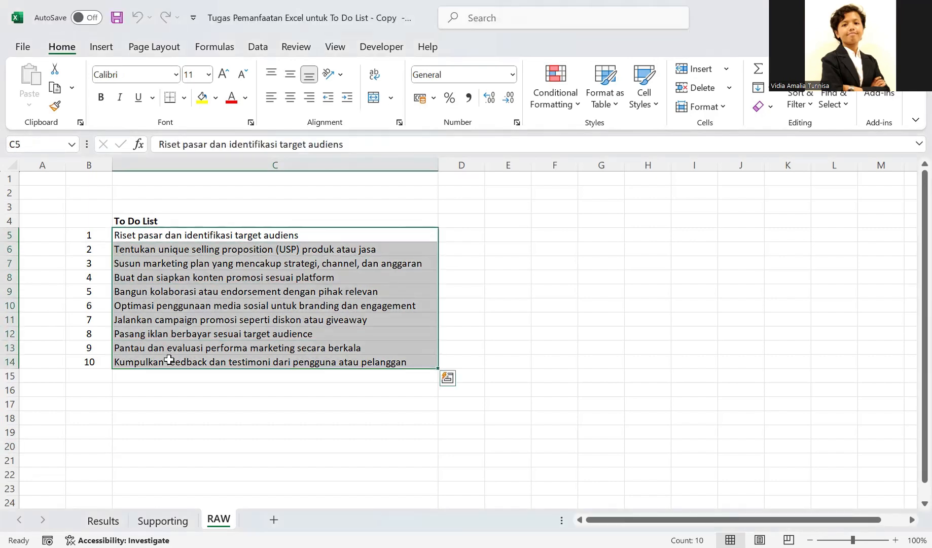
pyautogui.click(98, 233)
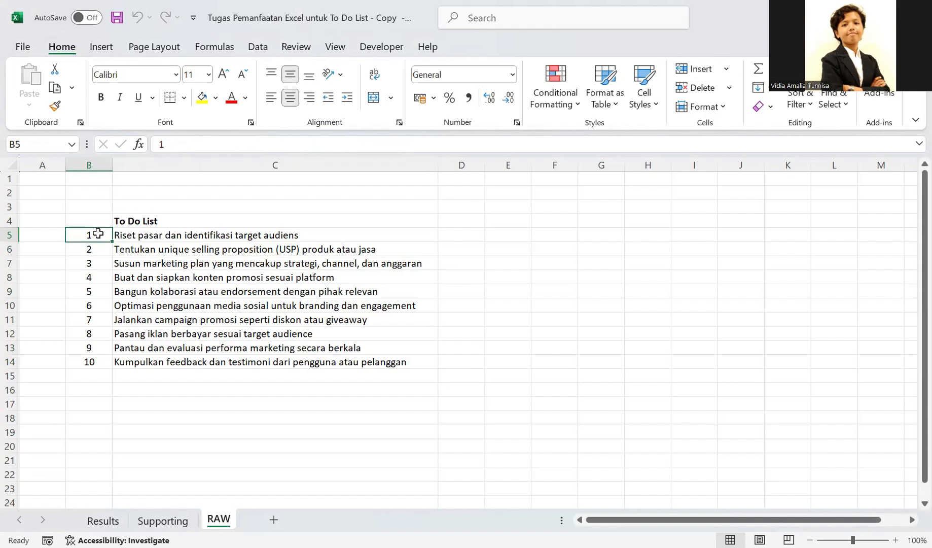
pyautogui.moveTo(98, 233); pyautogui.dragTo(98, 358)
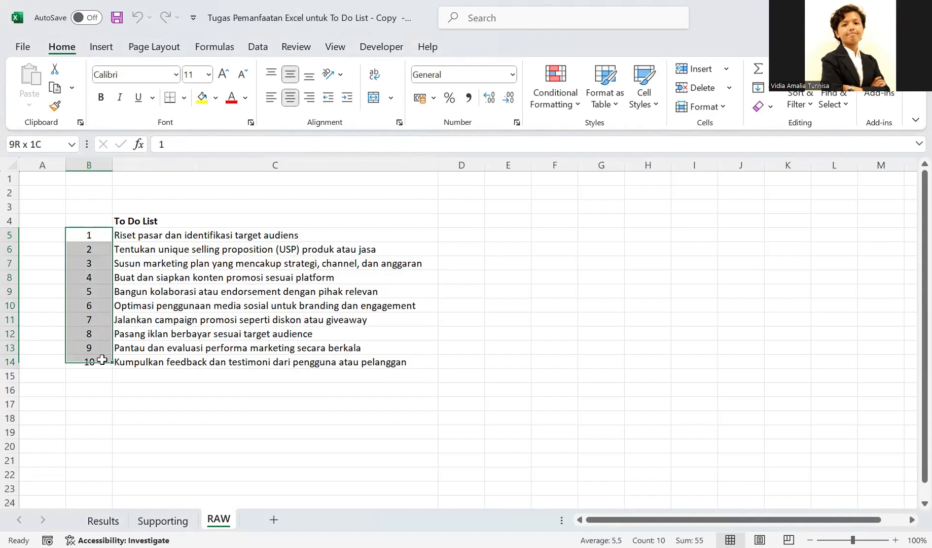
pyautogui.click(181, 223)
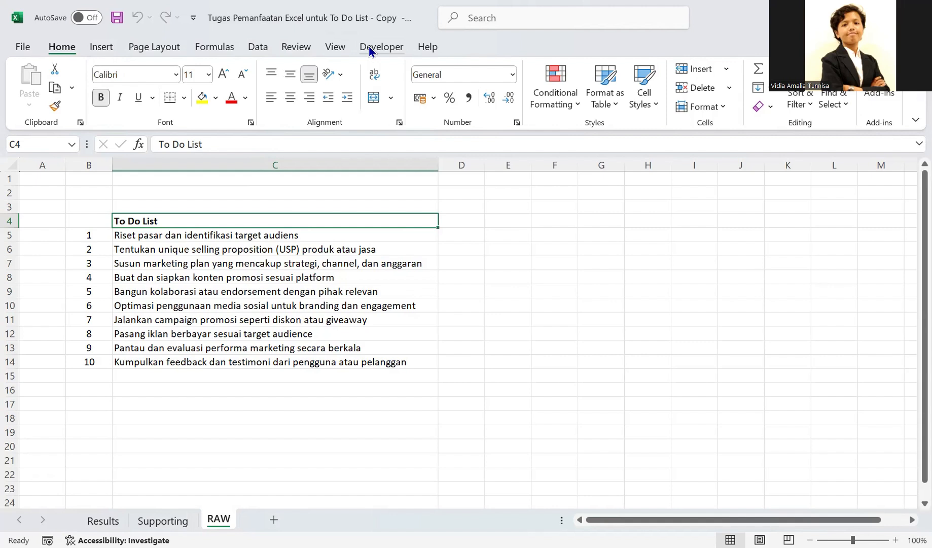
# - Check the ribbon customization options for the Developer tab and accept them
pyautogui.click(22, 47)
pyautogui.click(53, 523)
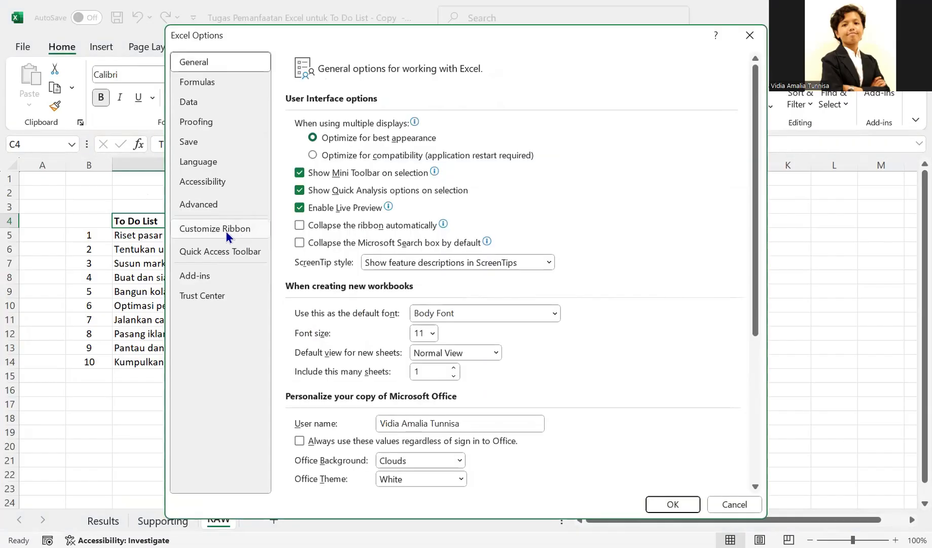
pyautogui.click(226, 232)
pyautogui.scroll(-1, 634, 271)
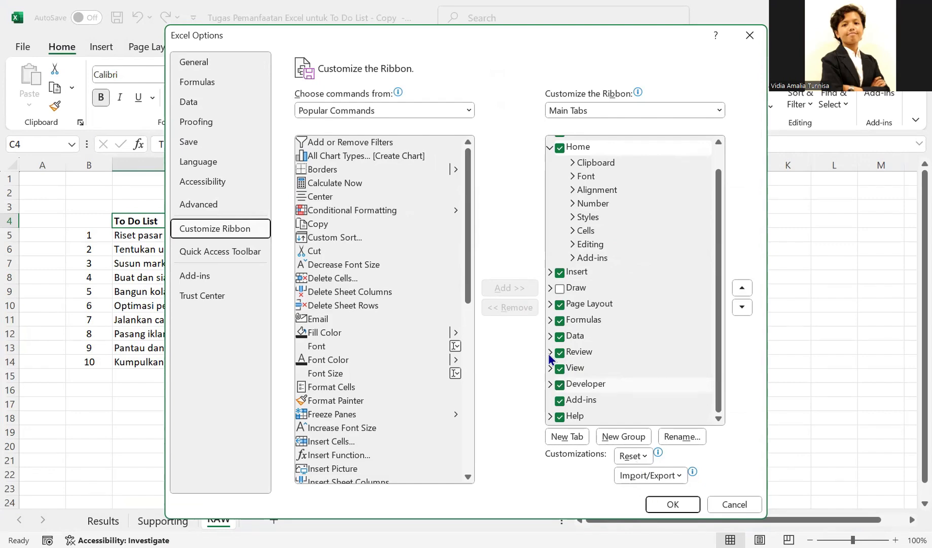
pyautogui.press('Return')
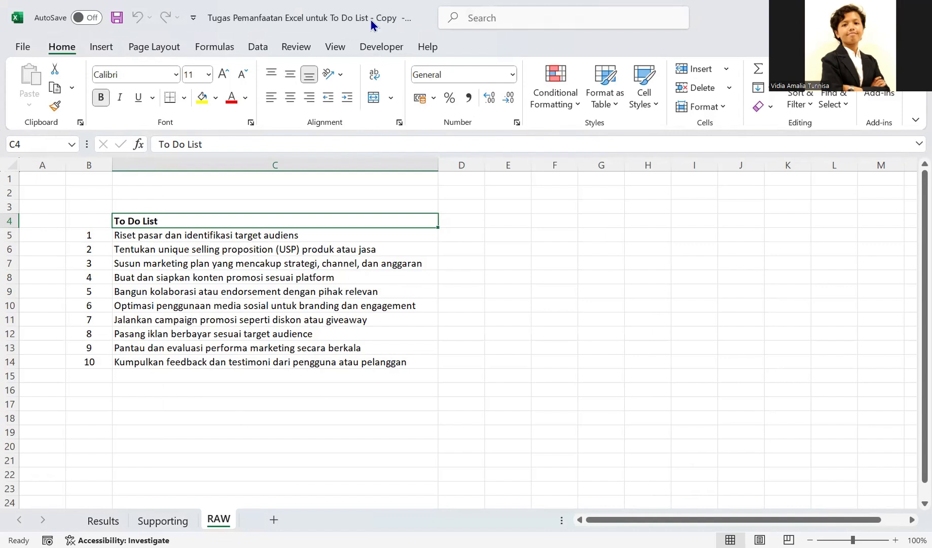
pyautogui.click(427, 330)
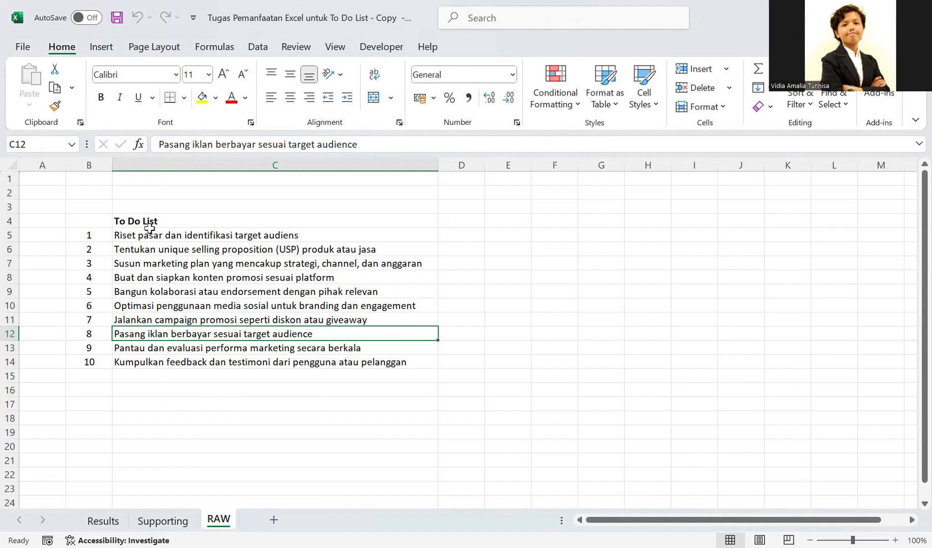
# - Enter the header "No." above the numbering column in cell B4
pyautogui.click(109, 221)
pyautogui.write('No')
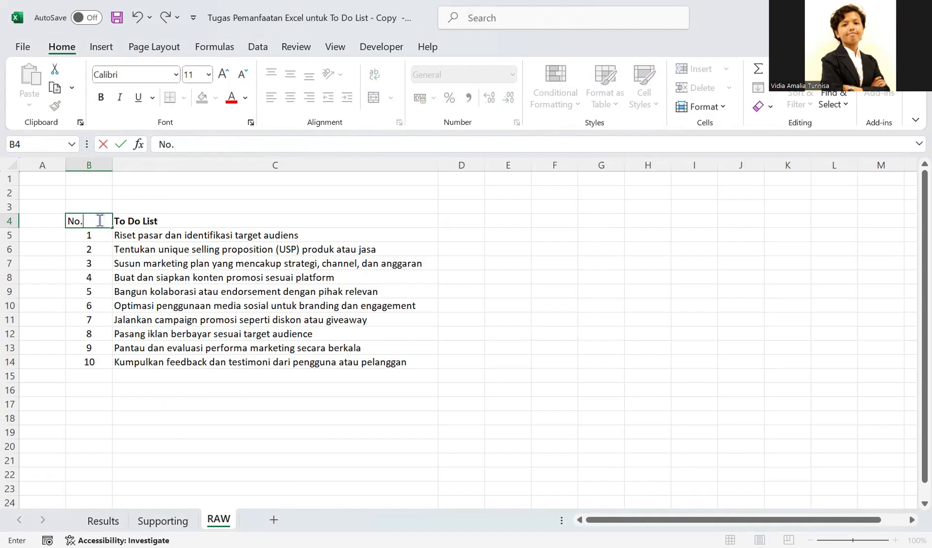
pyautogui.press('Return')
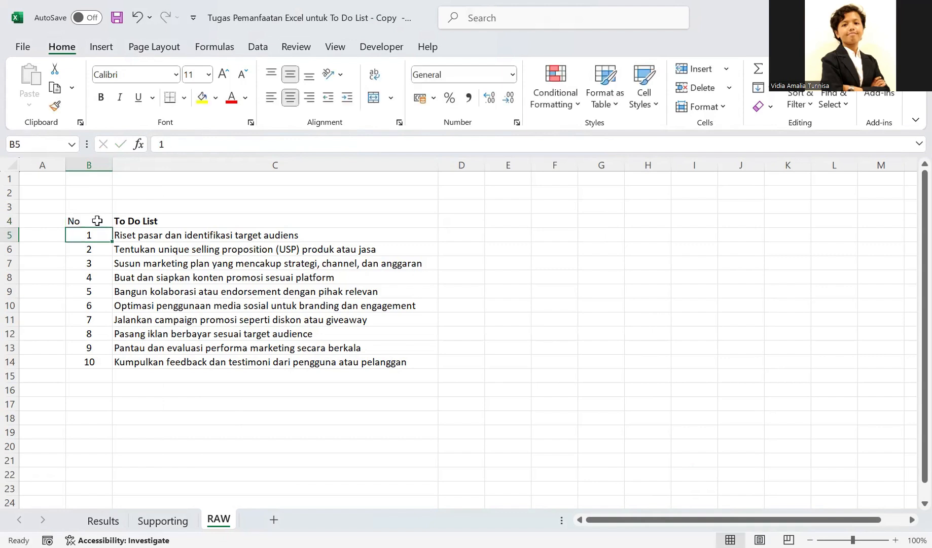
pyautogui.doubleClick(97, 220)
pyautogui.write('.')
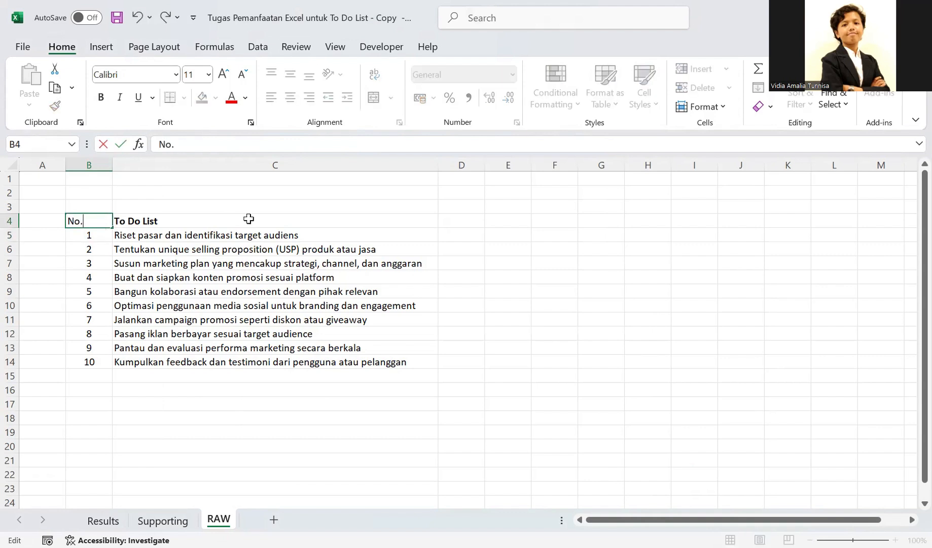
# - Add the headers "Status" in cell D4 and "Remarks" in cell E4
pyautogui.click(449, 220)
pyautogui.write('Sttaus')
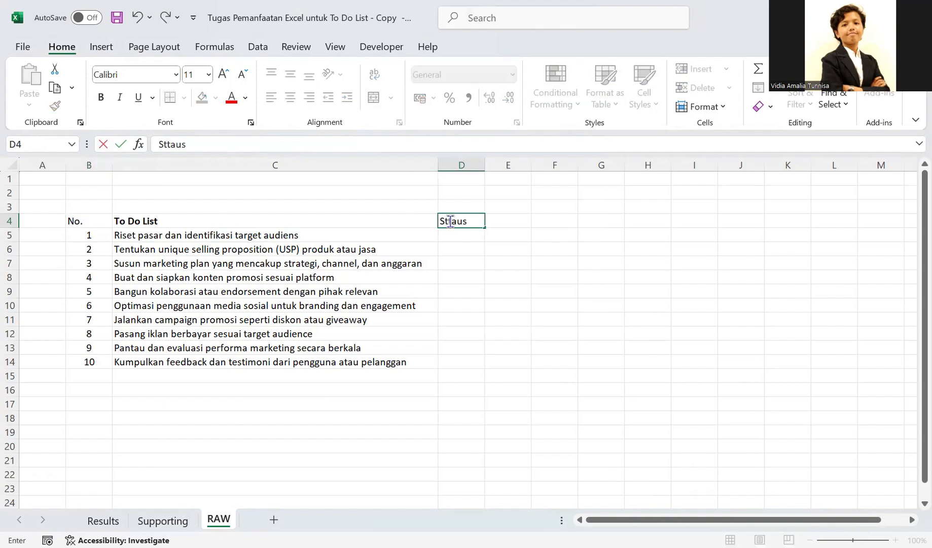
pyautogui.press('BackSpace')
pyautogui.press('BackSpace')
pyautogui.press('BackSpace')
pyautogui.press('BackSpace')
pyautogui.write('atus')
pyautogui.click(504, 223)
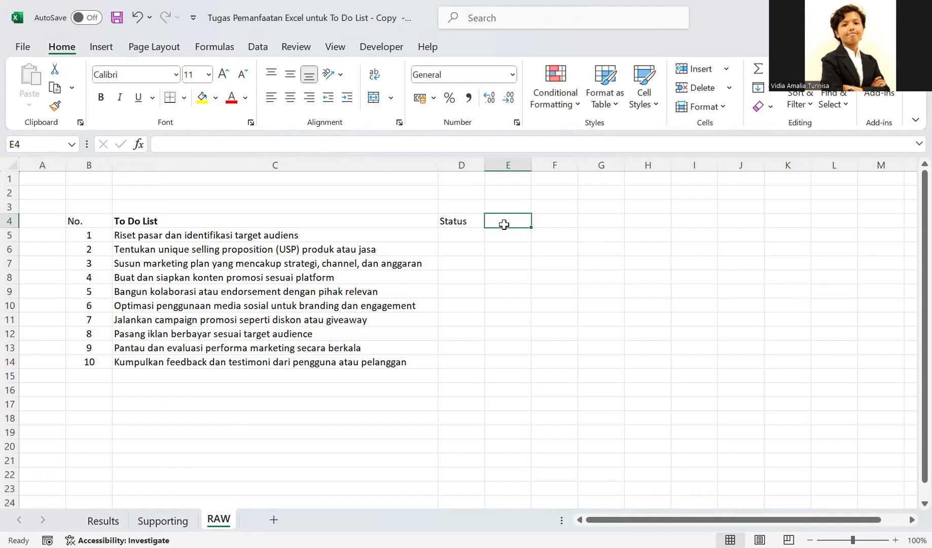
pyautogui.write('Remaks')
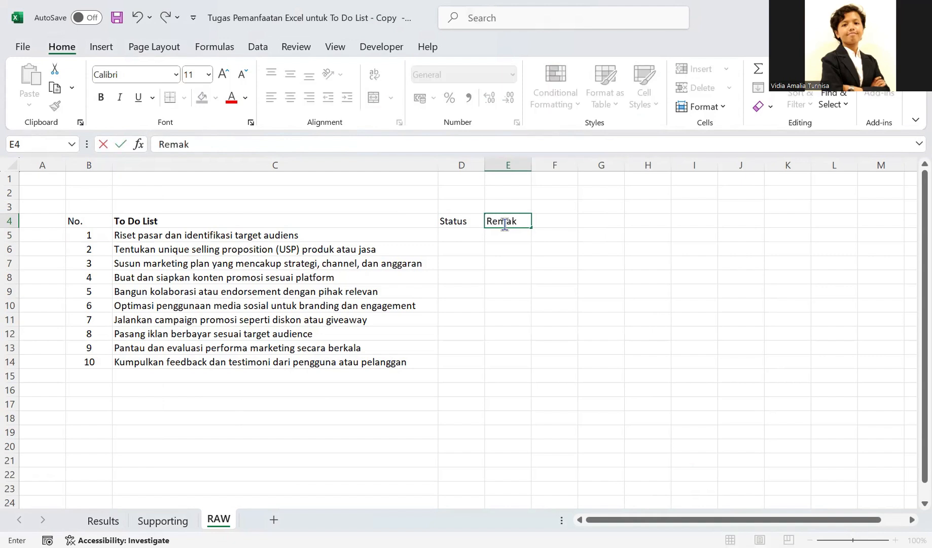
pyautogui.press('BackSpace')
pyautogui.press('BackSpace')
pyautogui.write('rks')
pyautogui.press('Return')
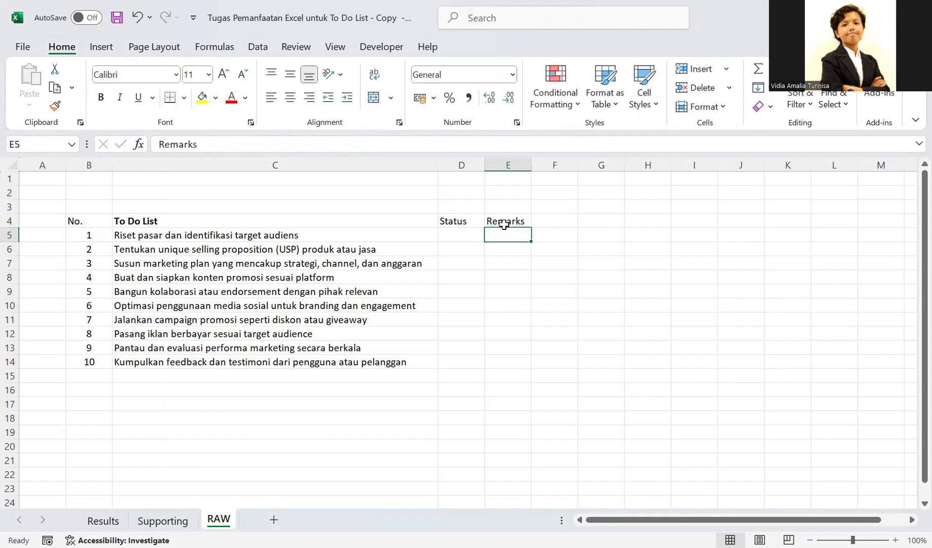
# - Center the header row B4:E4 horizontally and vertically and make it bold
pyautogui.moveTo(76, 221); pyautogui.dragTo(496, 222)
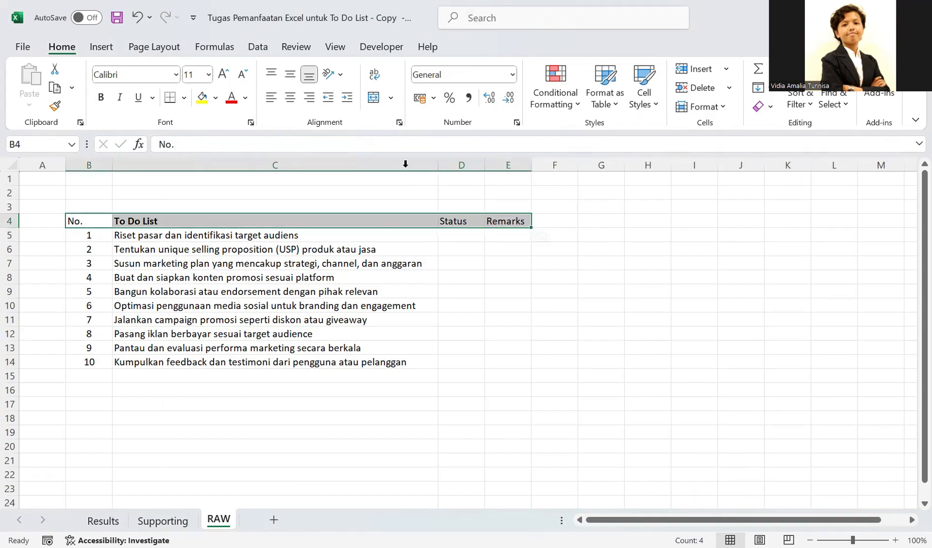
pyautogui.click(289, 96)
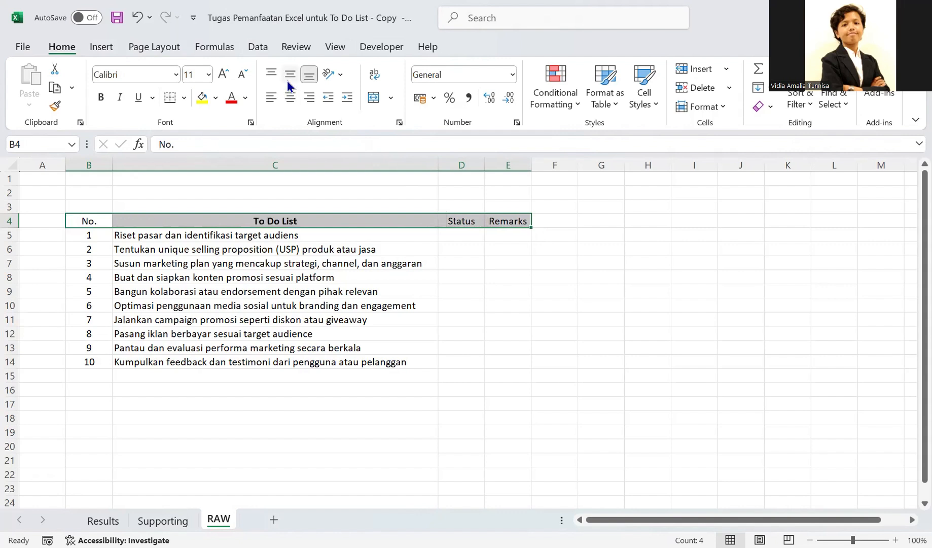
pyautogui.click(287, 80)
pyautogui.click(103, 97)
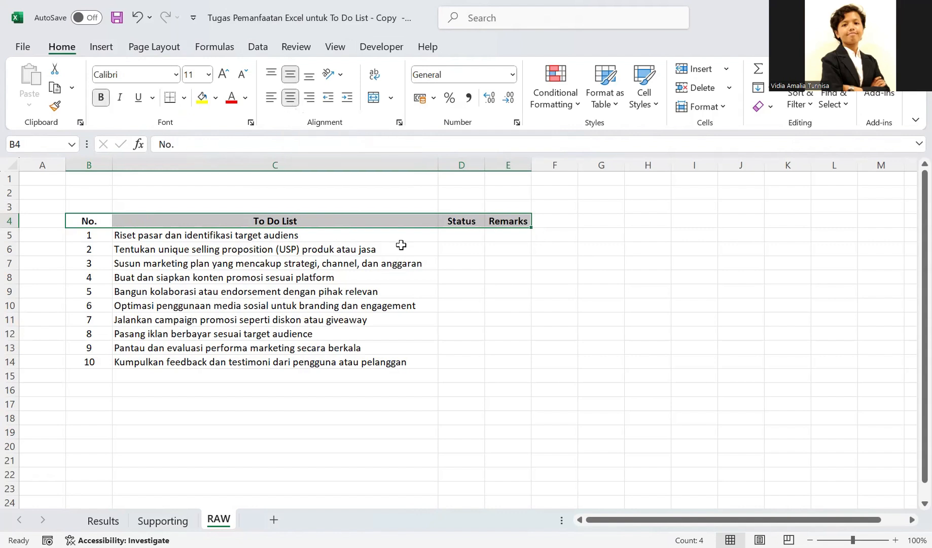
pyautogui.click(454, 278)
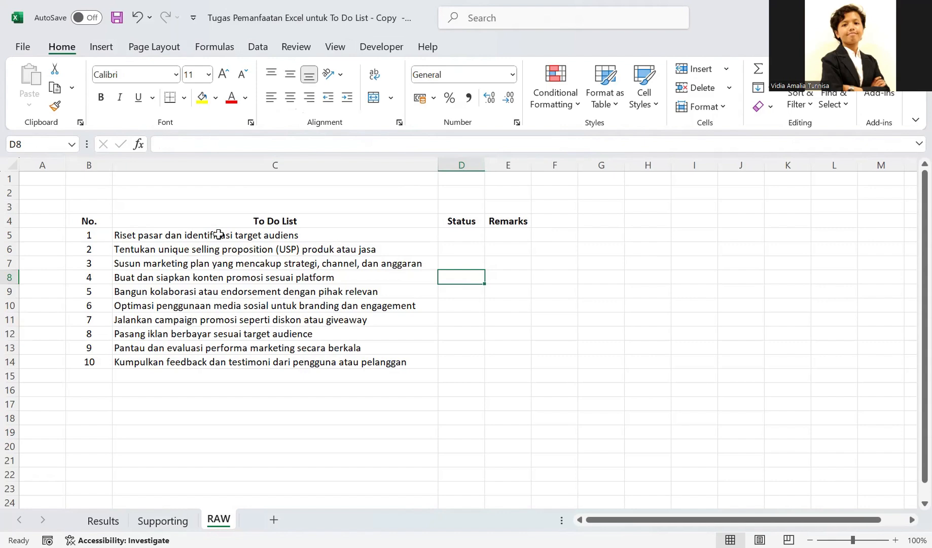
# - Widen the Remarks column to about twice its width
pyautogui.moveTo(89, 222); pyautogui.dragTo(496, 373)
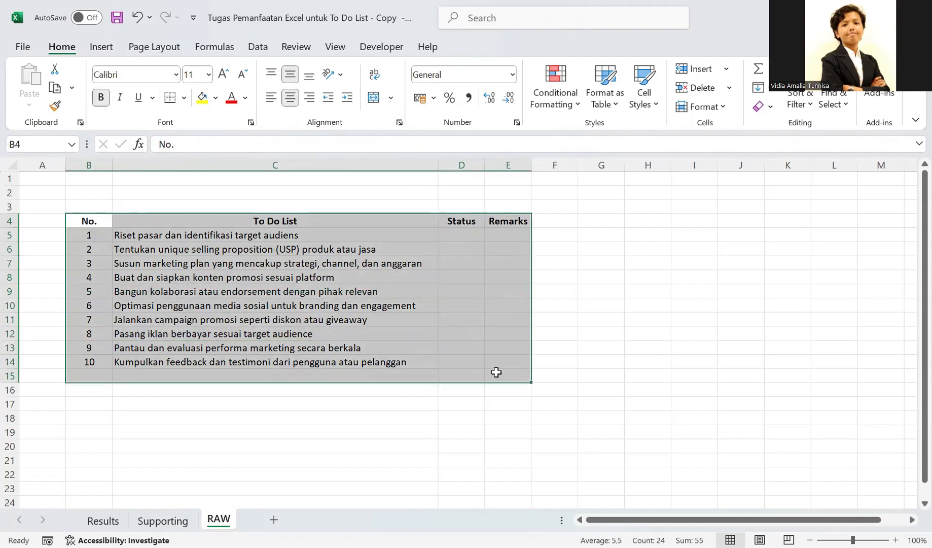
pyautogui.click(456, 348)
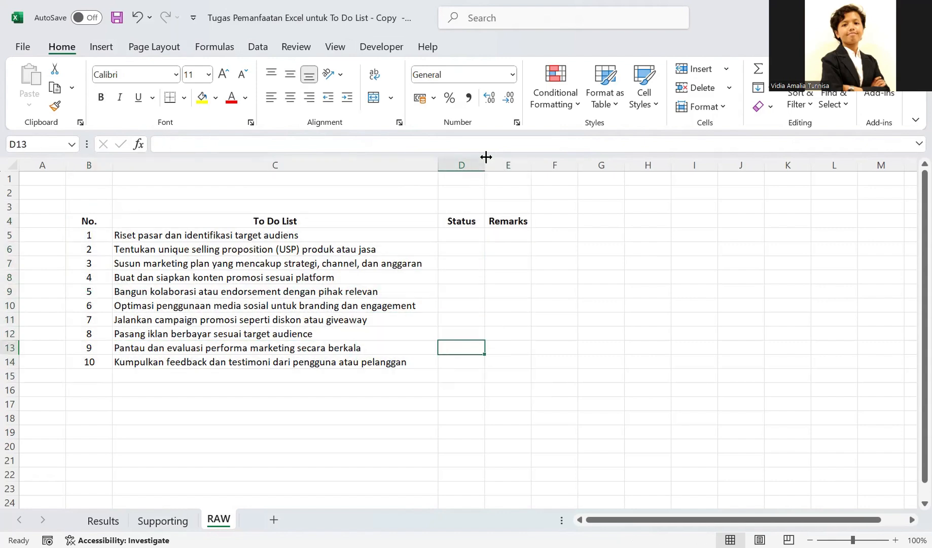
pyautogui.moveTo(531, 165); pyautogui.dragTo(578, 167)
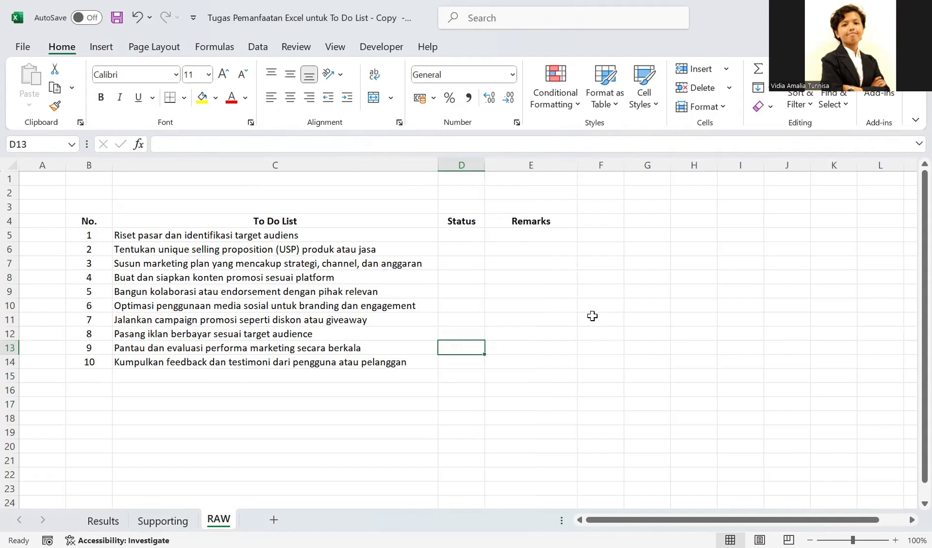
pyautogui.click(592, 315)
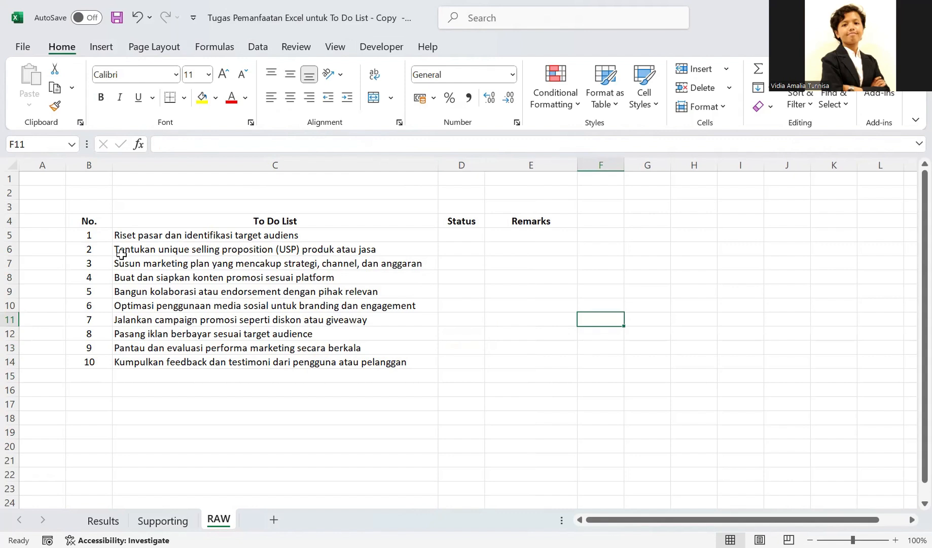
# - Apply thick solid blue outline and inside borders to the whole to-do table B4:E14
pyautogui.click(91, 219)
pyautogui.moveTo(194, 230); pyautogui.dragTo(509, 358)
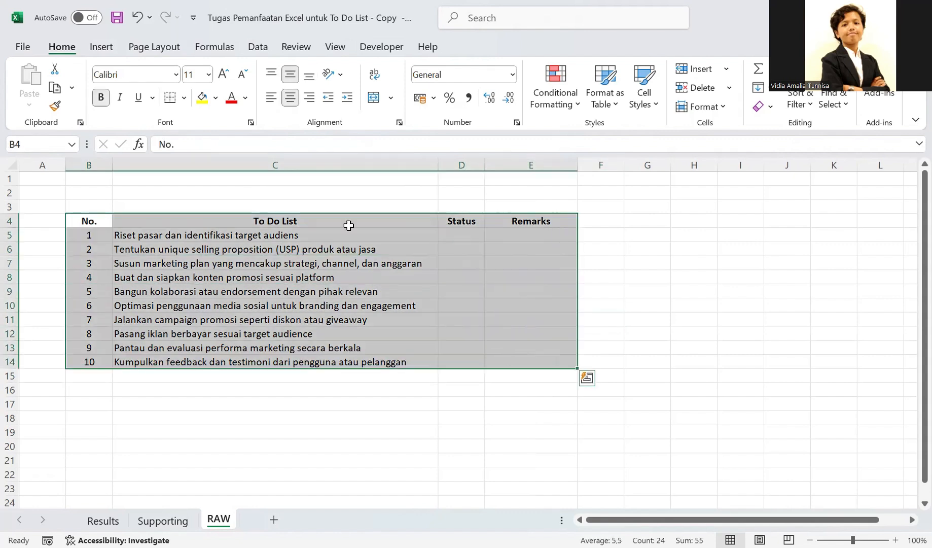
pyautogui.click(184, 100)
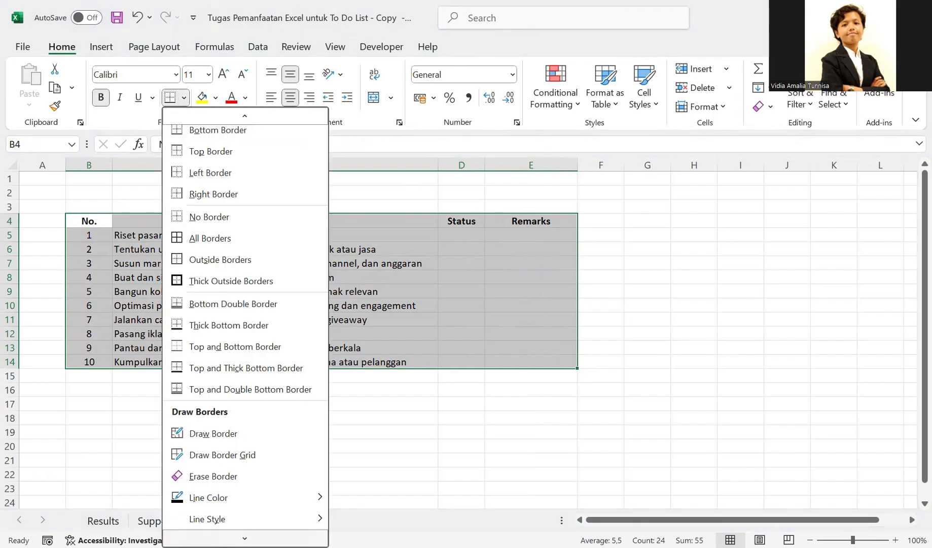
pyautogui.click(219, 537)
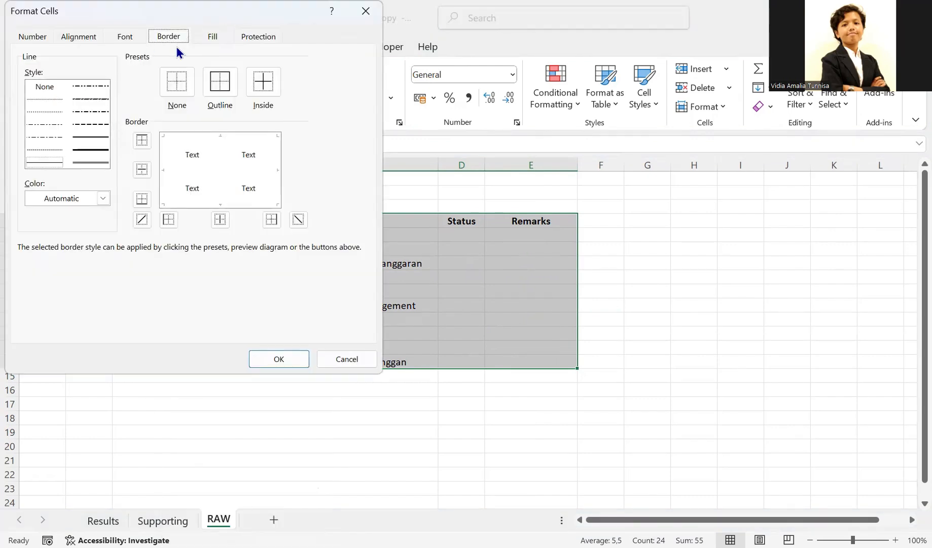
pyautogui.click(76, 150)
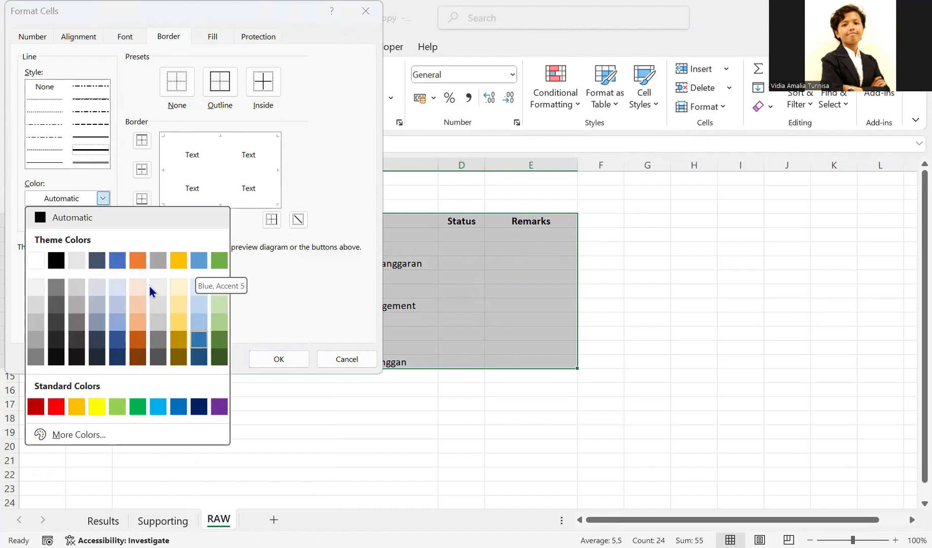
pyautogui.click(121, 263)
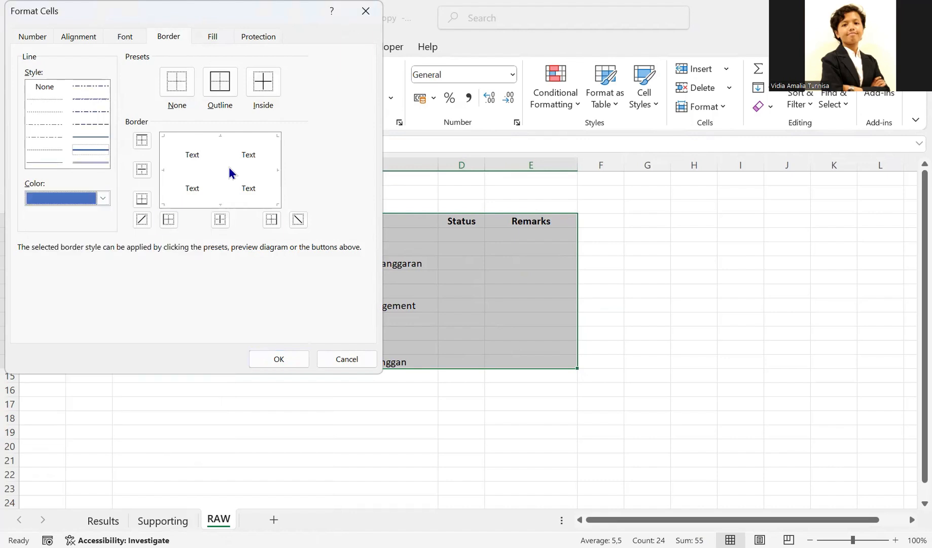
pyautogui.click(221, 90)
pyautogui.click(270, 87)
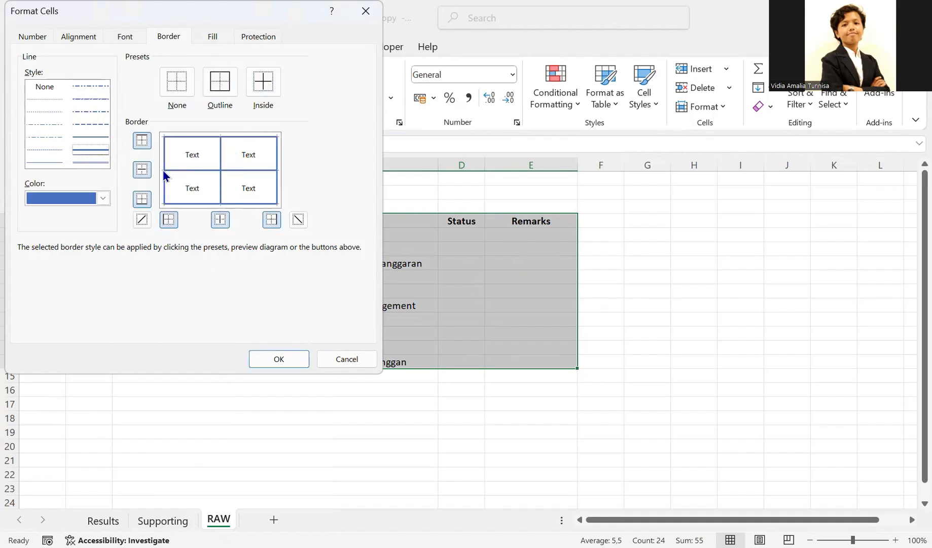
pyautogui.click(287, 364)
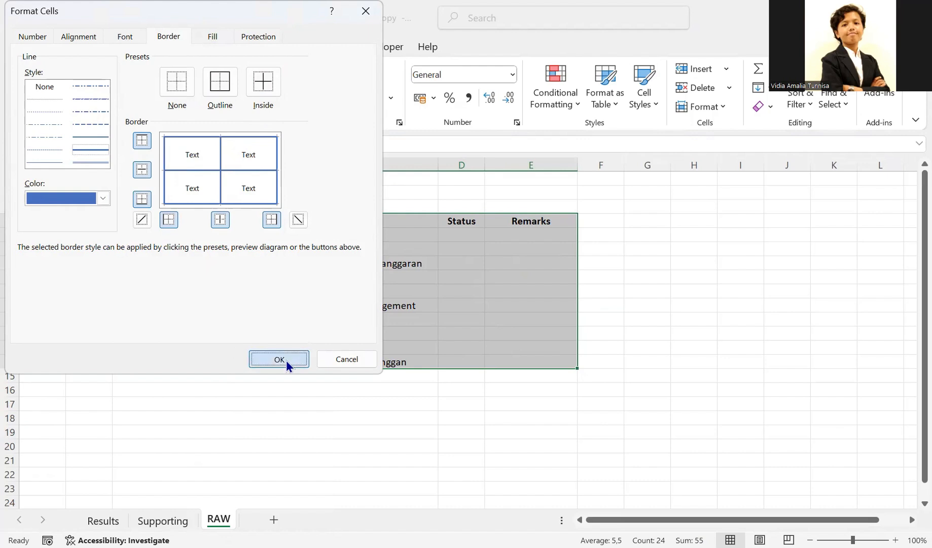
pyautogui.click(288, 429)
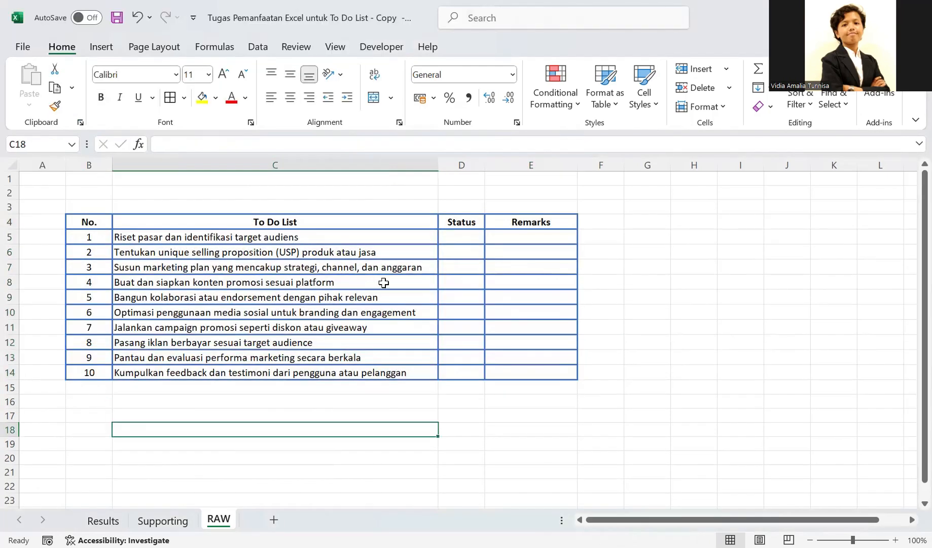
pyautogui.moveTo(87, 222); pyautogui.dragTo(501, 372)
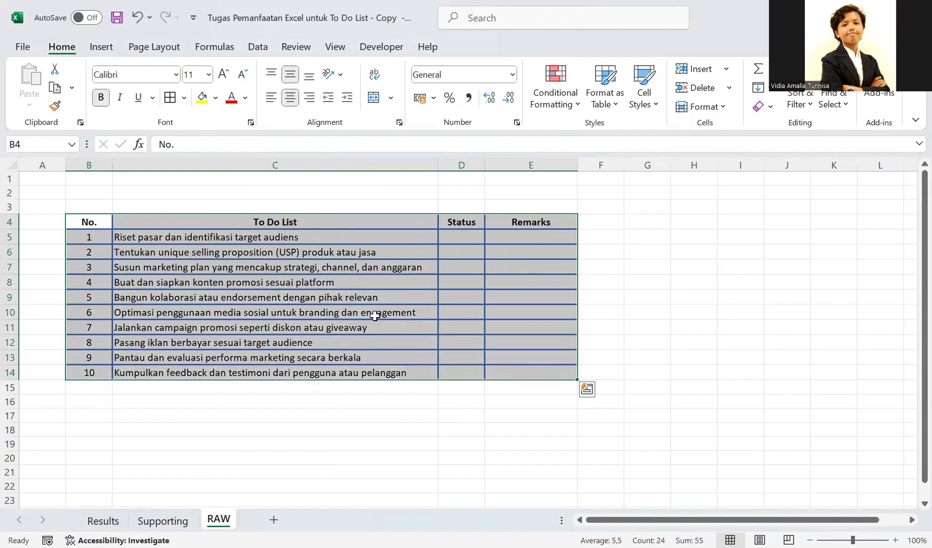
pyautogui.click(291, 74)
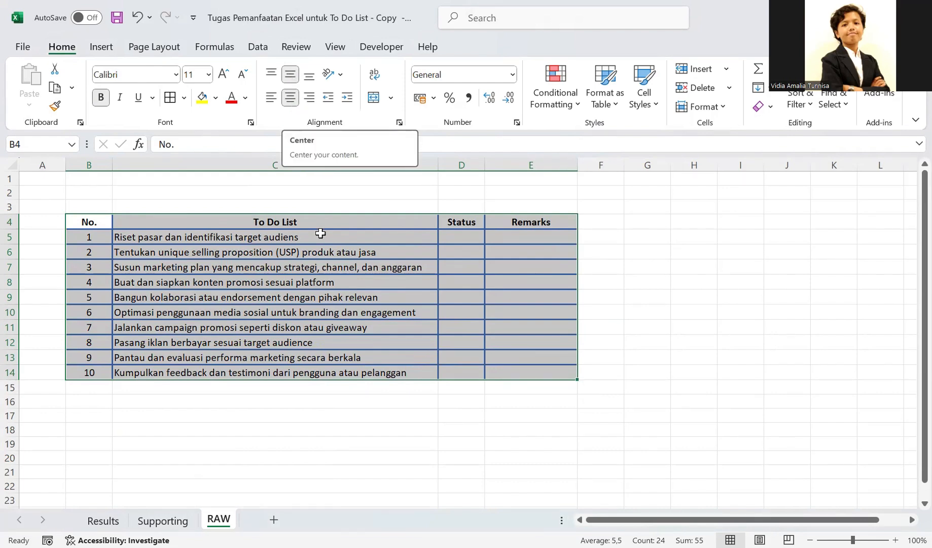
pyautogui.click(321, 232)
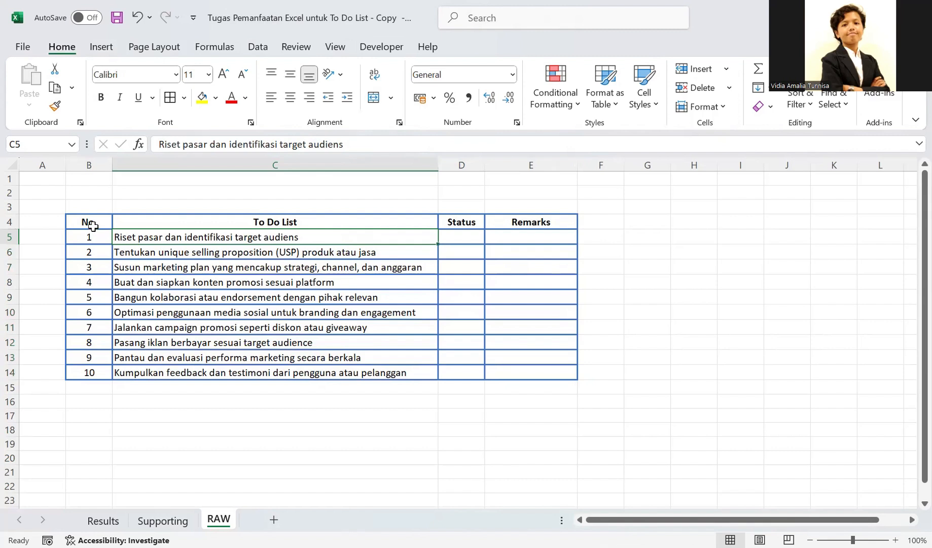
# - Fill the header row B4:E4 with blue and set its font color to white
pyautogui.moveTo(91, 222); pyautogui.dragTo(512, 223)
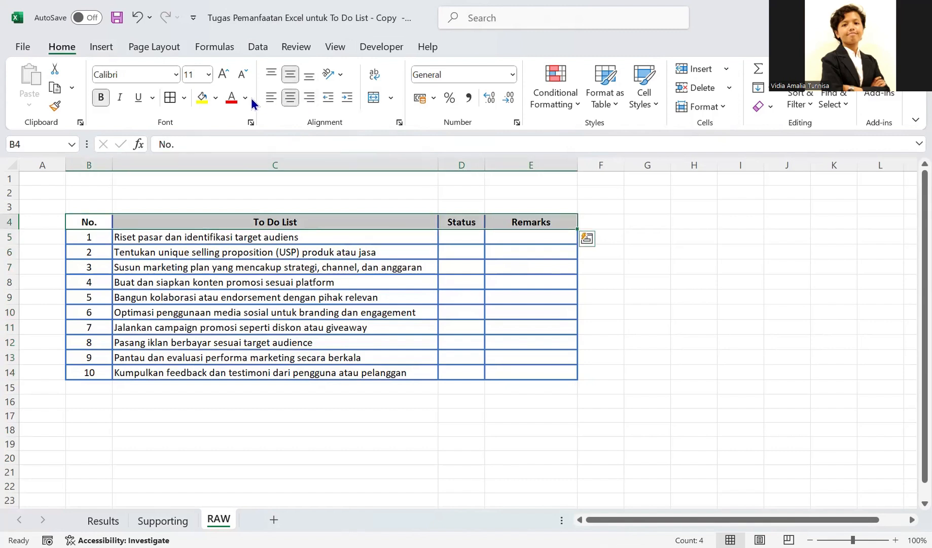
pyautogui.click(216, 100)
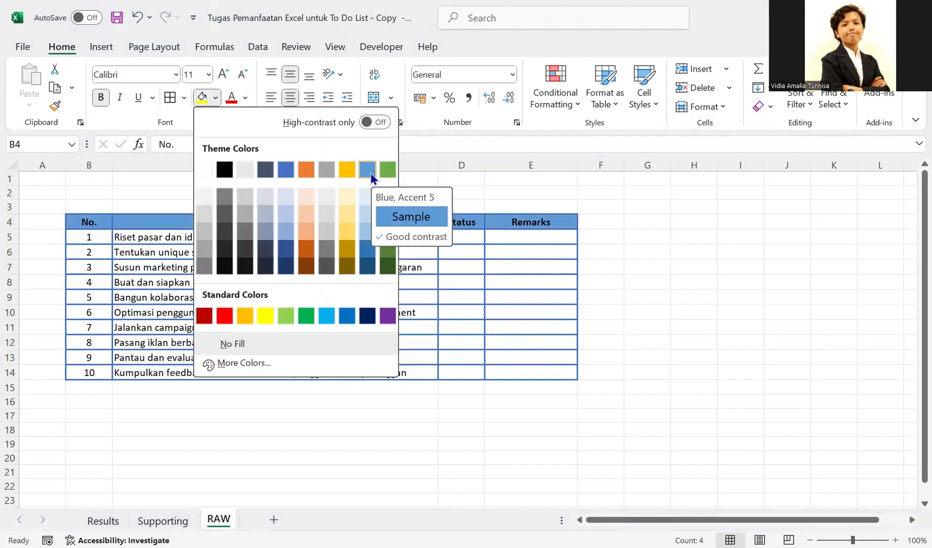
pyautogui.click(370, 172)
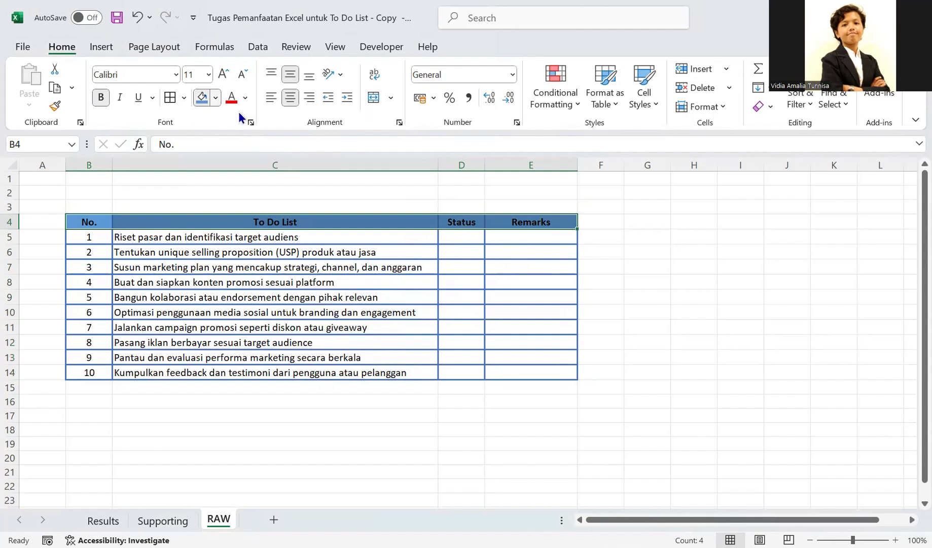
pyautogui.click(245, 98)
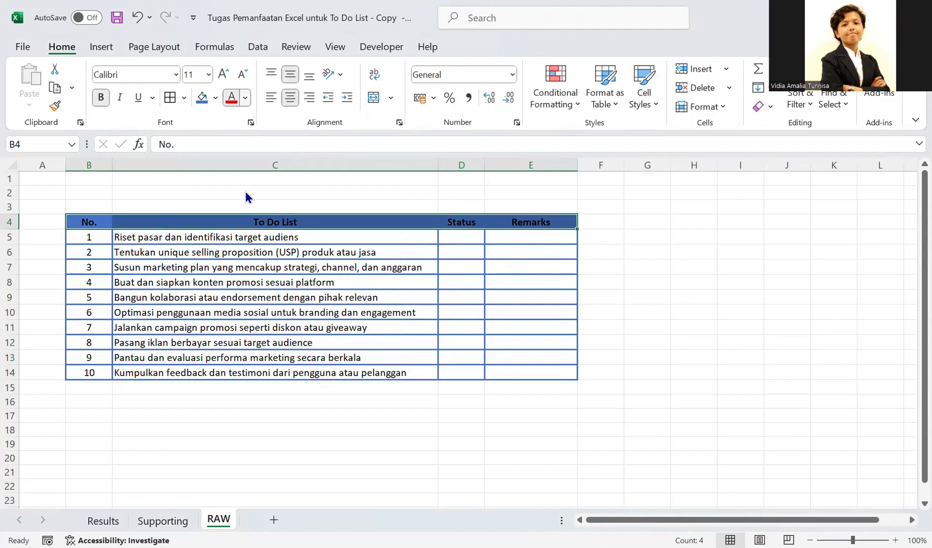
pyautogui.click(172, 189)
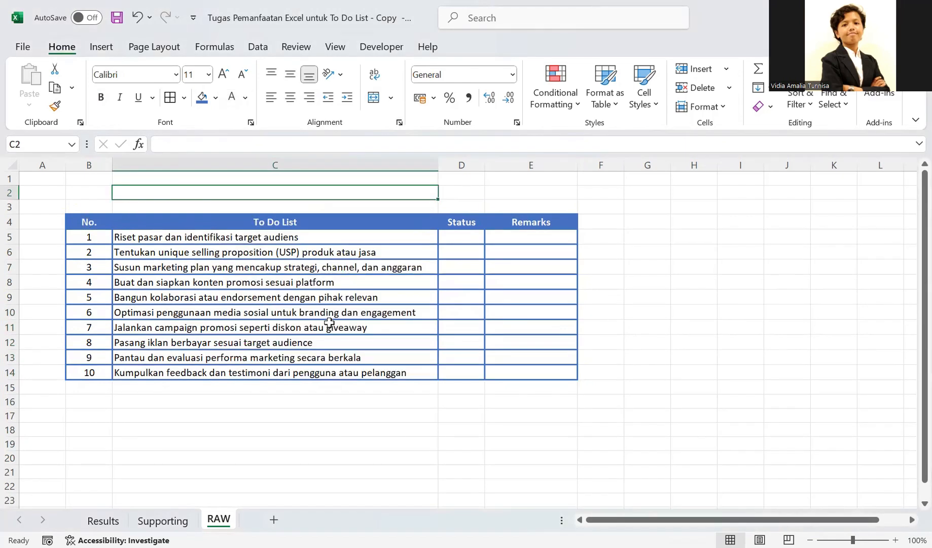
pyautogui.click(189, 255)
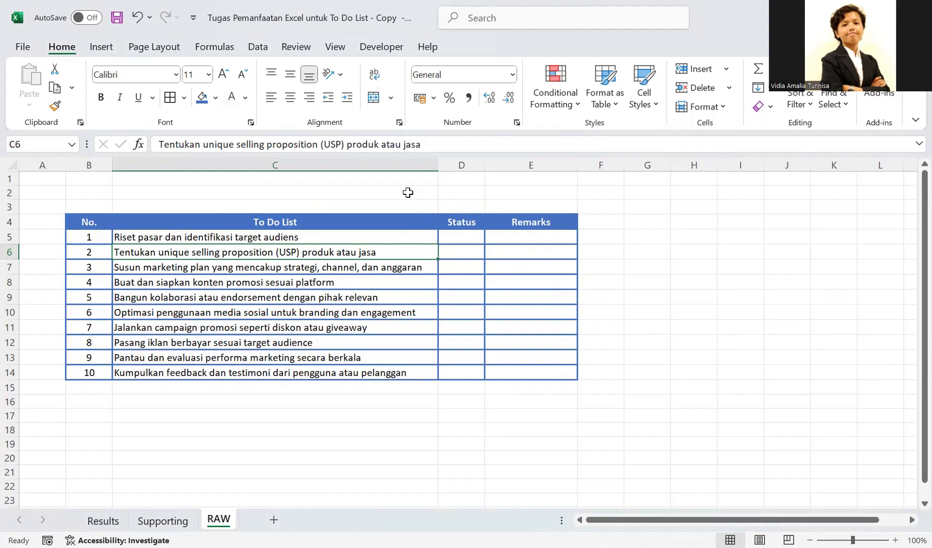
# - Insert three blank rows above the to-do table
pyautogui.click(9, 178)
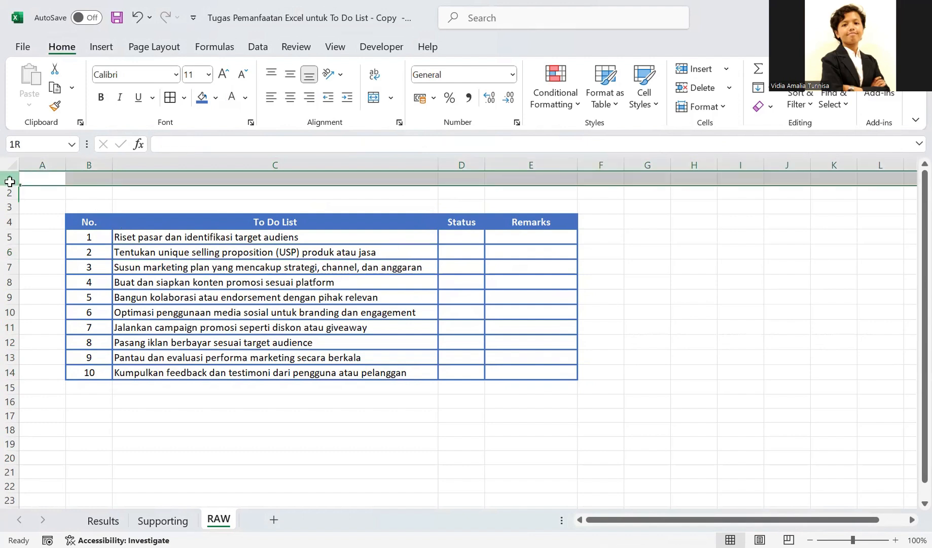
pyautogui.moveTo(9, 209); pyautogui.dragTo(10, 205)
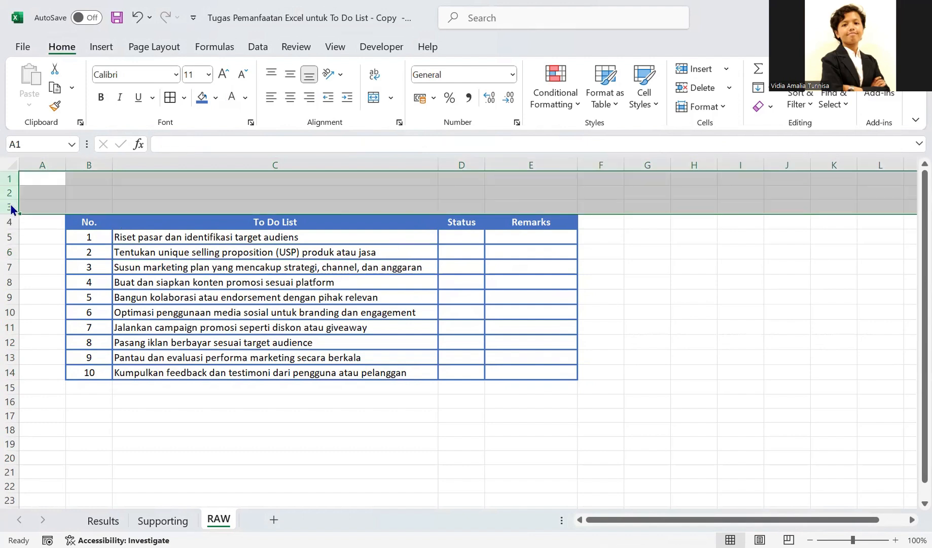
pyautogui.rightClick(10, 209)
pyautogui.click(56, 347)
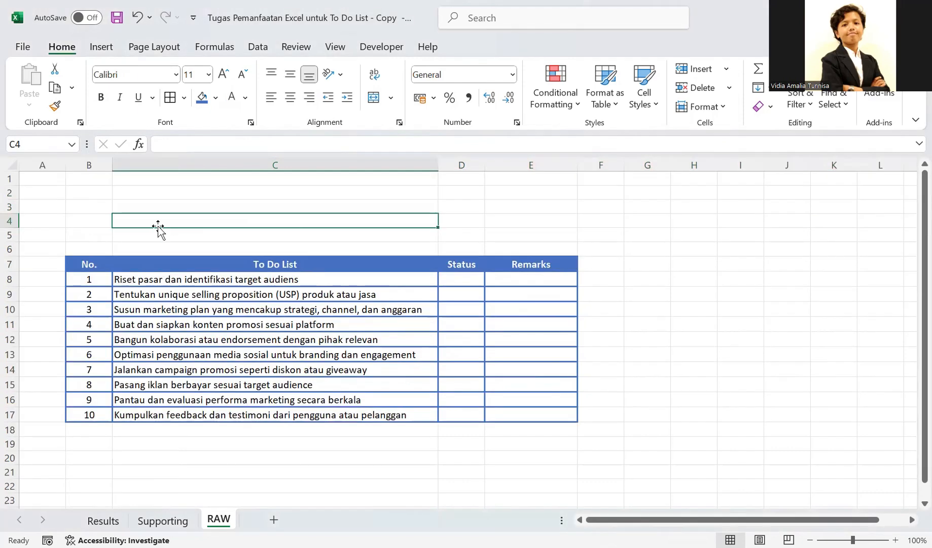
# - Insert two blank columns before the to-do table's No. column
pyautogui.click(37, 157)
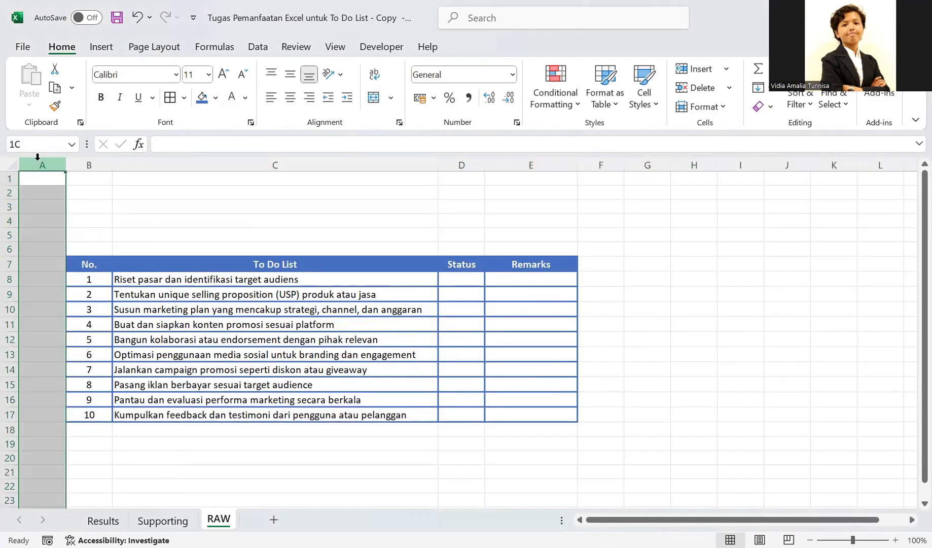
pyautogui.rightClick(38, 159)
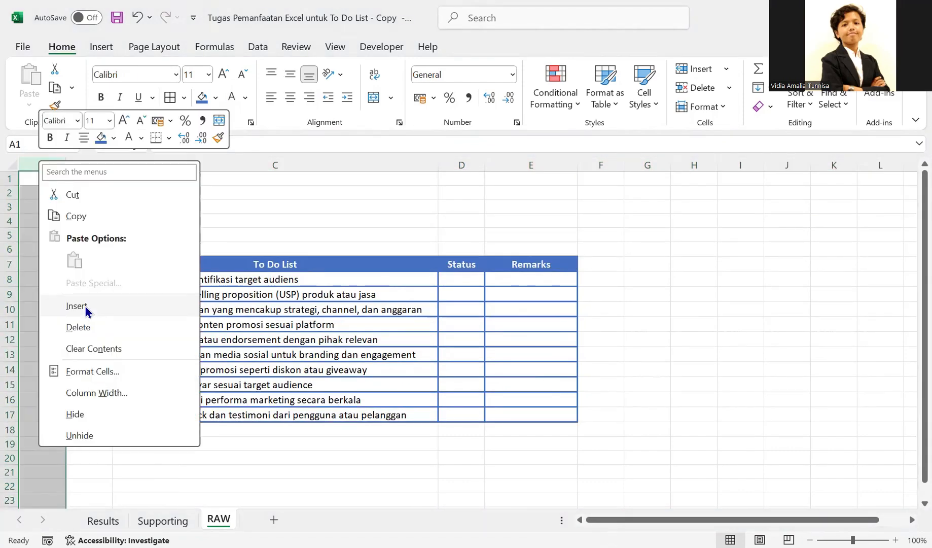
pyautogui.click(135, 311)
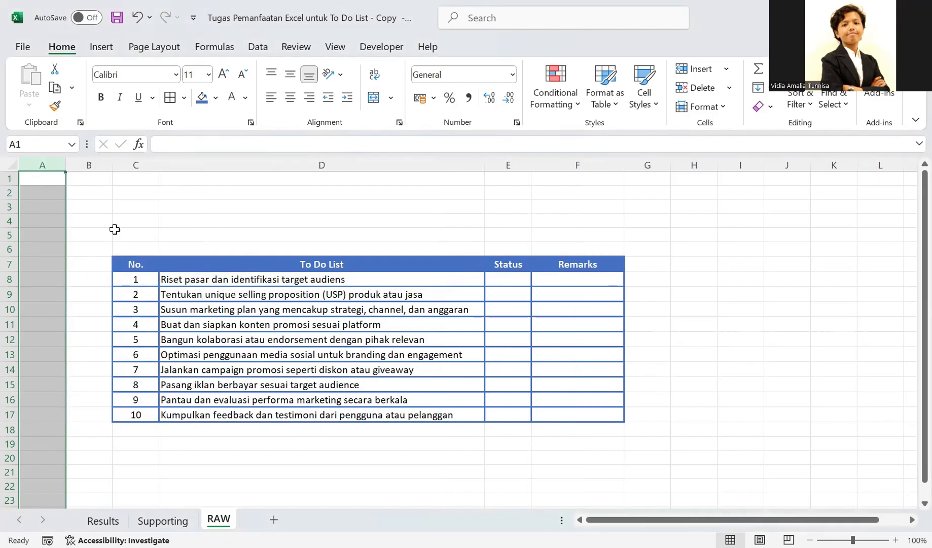
pyautogui.click(91, 161)
pyautogui.rightClick(91, 161)
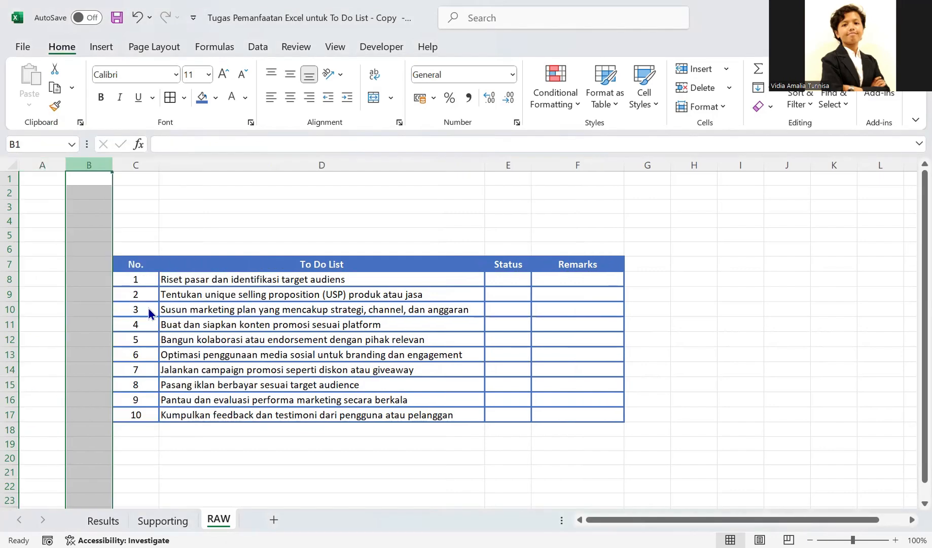
pyautogui.click(131, 312)
pyautogui.click(297, 192)
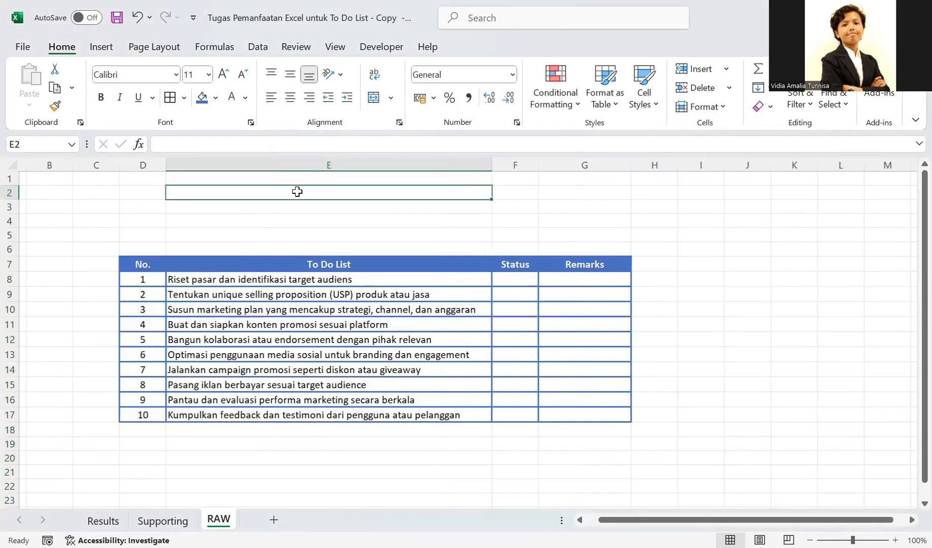
# - Apply a thick solid blue outline border around the range B3:I19 to frame the table
pyautogui.click(100, 212)
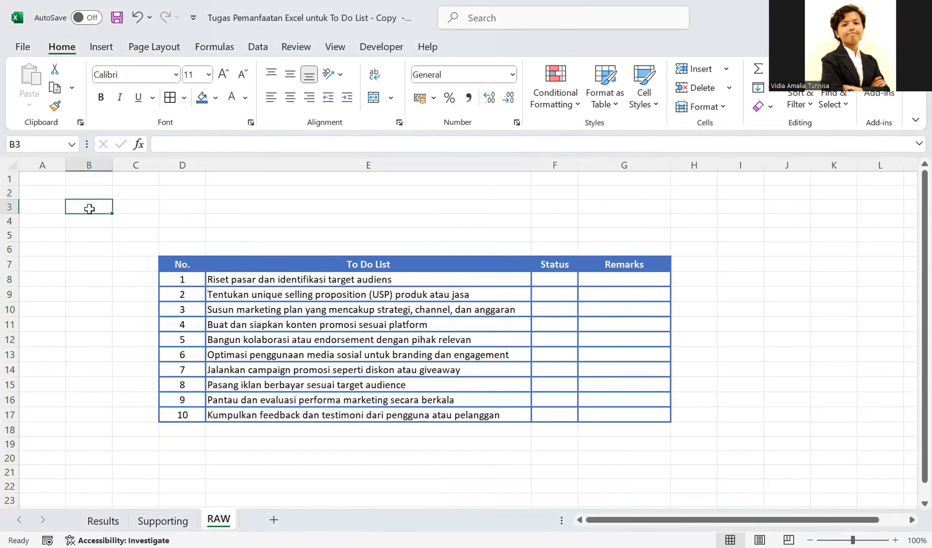
pyautogui.moveTo(90, 206); pyautogui.dragTo(768, 502)
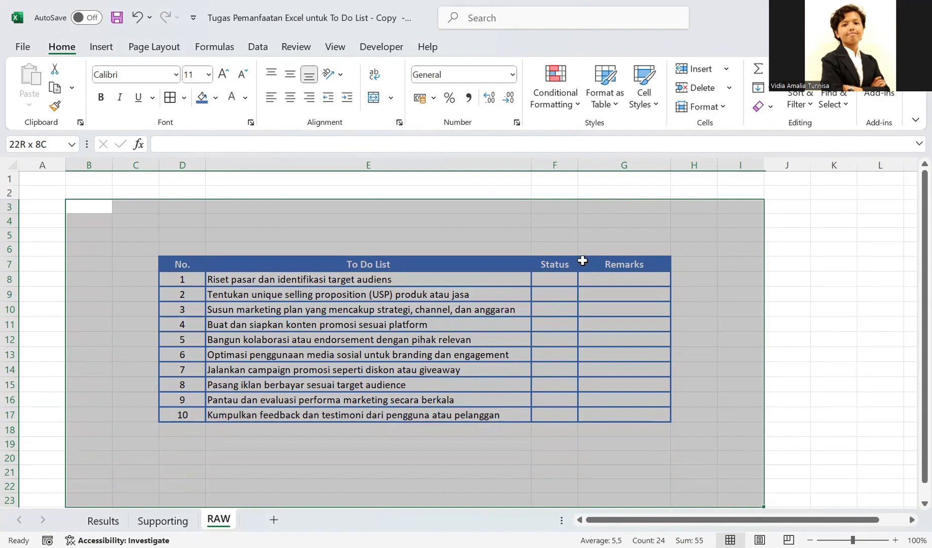
pyautogui.scroll(1, 582, 261)
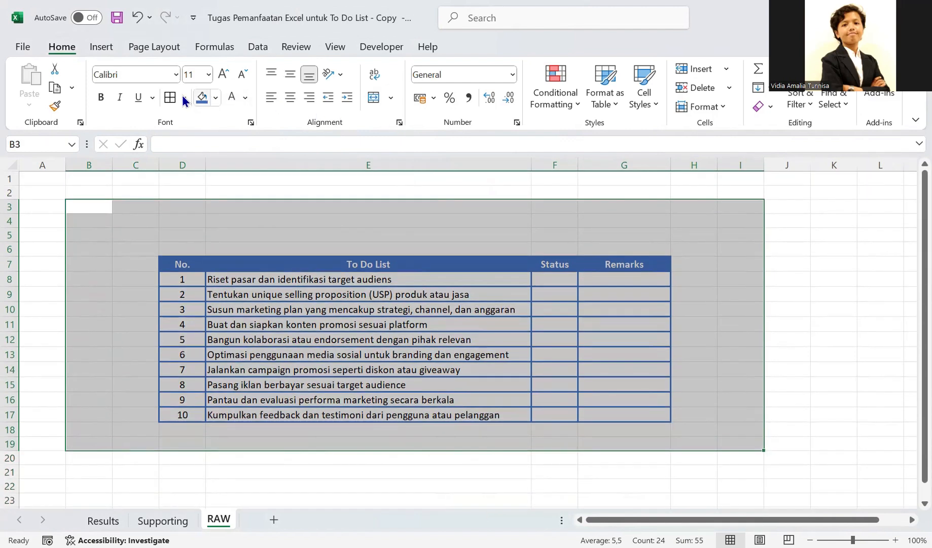
pyautogui.click(183, 99)
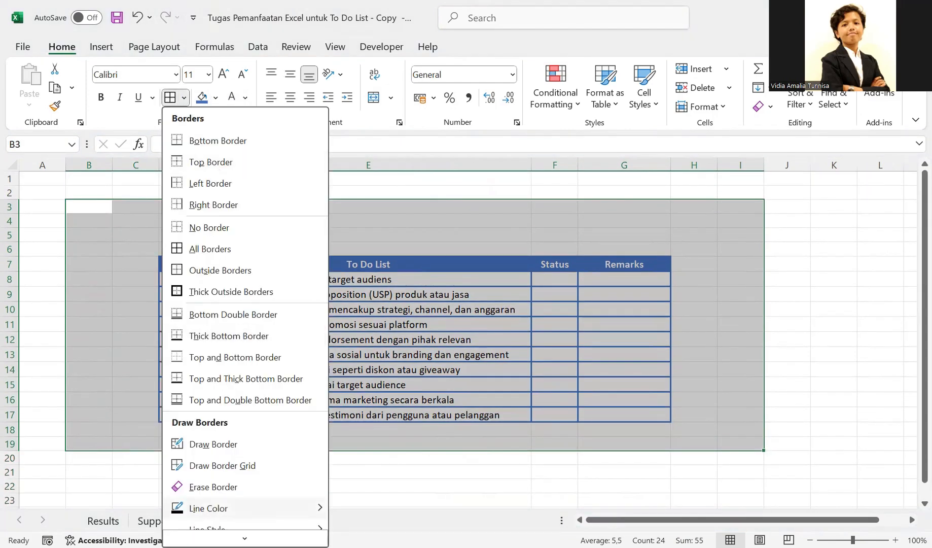
pyautogui.scroll(-1, 203, 502)
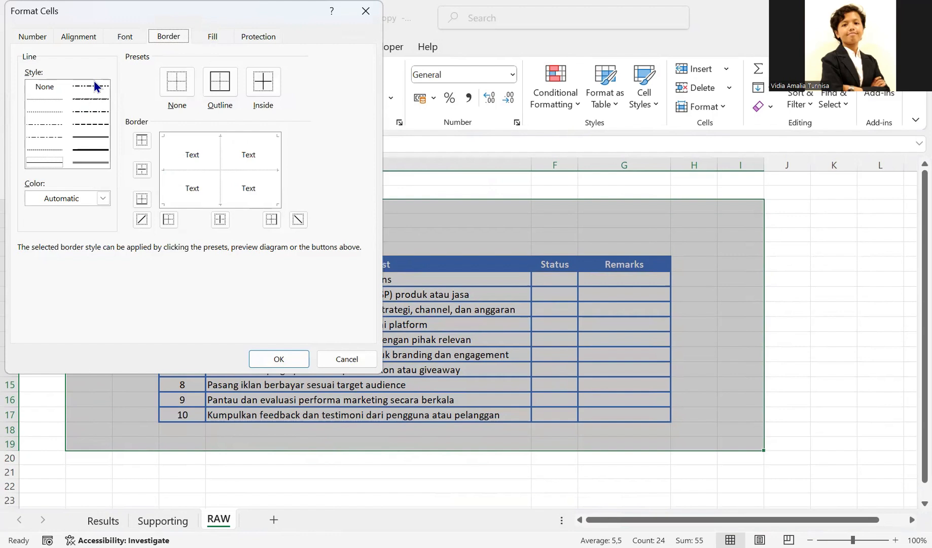
pyautogui.click(93, 150)
pyautogui.click(104, 199)
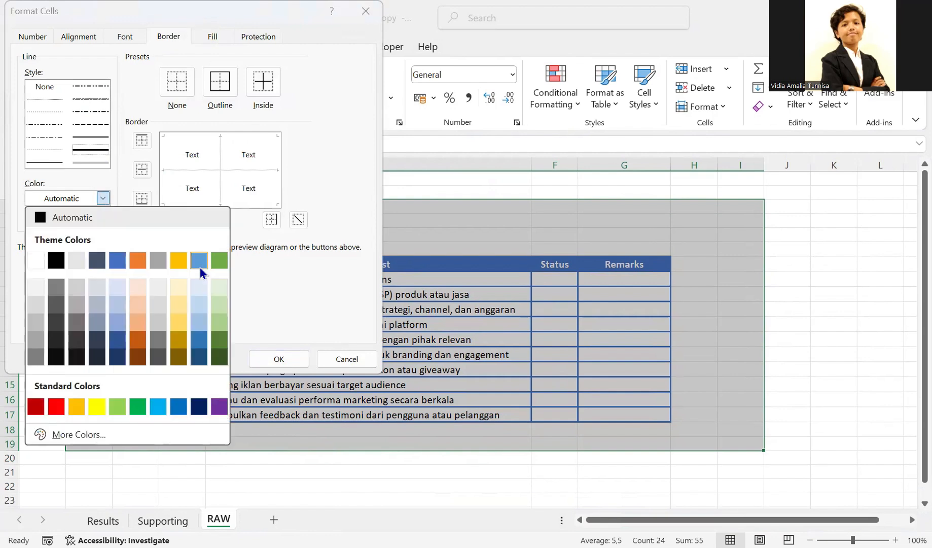
pyautogui.click(125, 261)
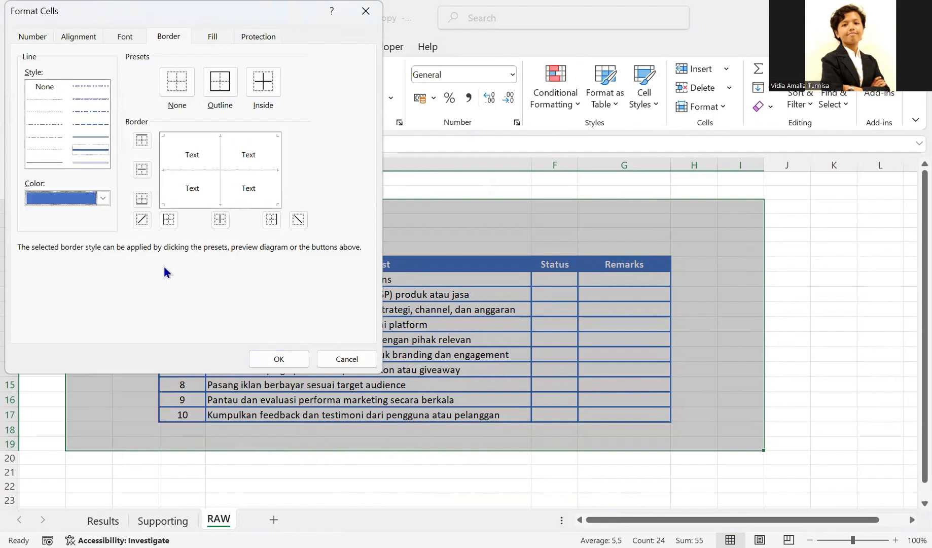
pyautogui.click(220, 85)
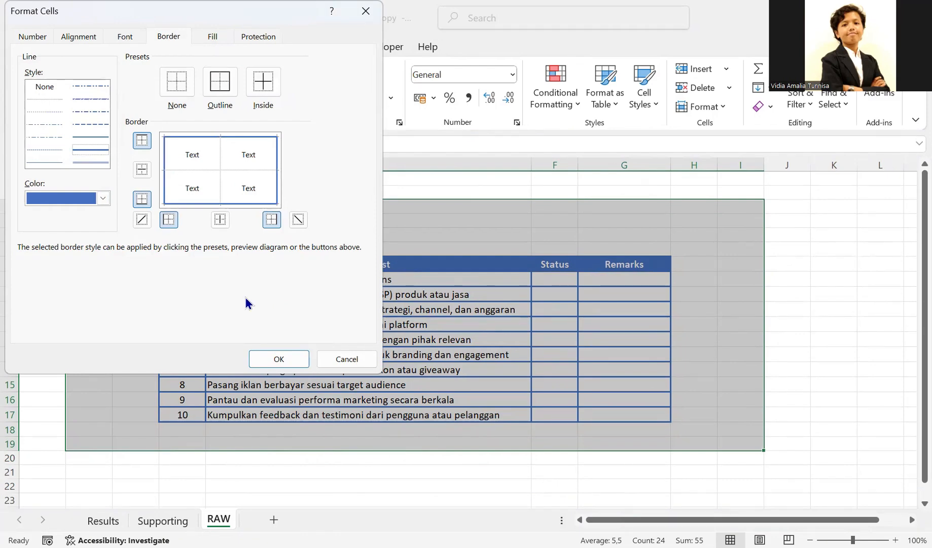
pyautogui.click(277, 358)
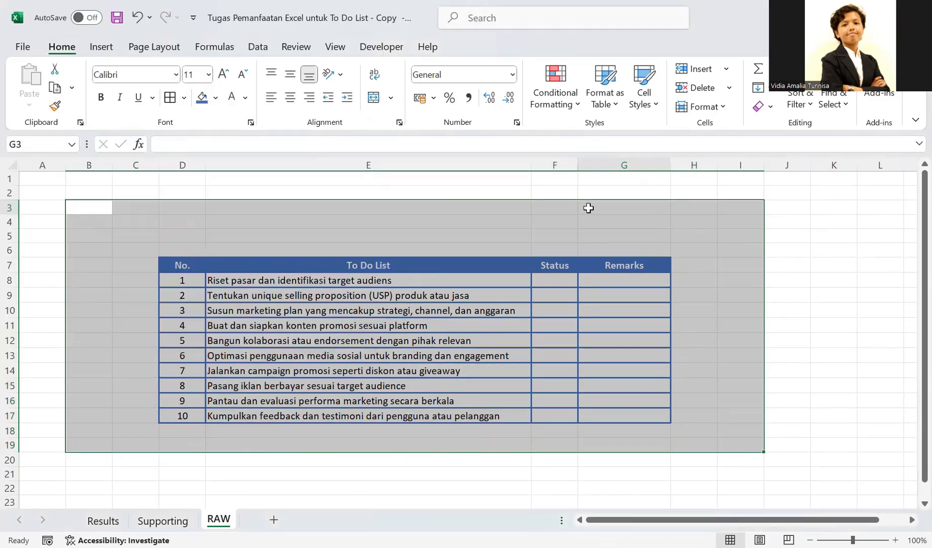
pyautogui.click(589, 208)
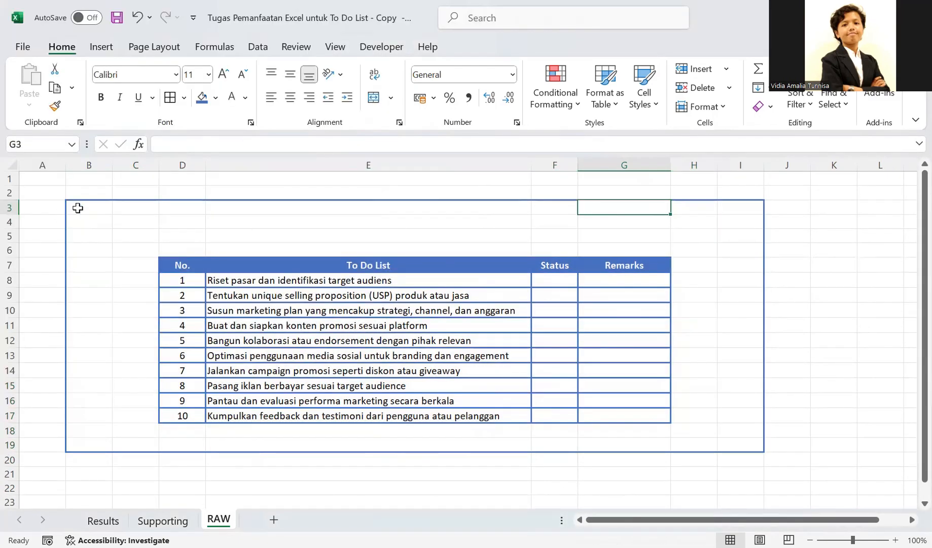
# - Fill the banner area B3:I5 above the table with the same blue as the header row
pyautogui.moveTo(77, 206); pyautogui.dragTo(508, 239)
pyautogui.moveTo(570, 235); pyautogui.dragTo(725, 243)
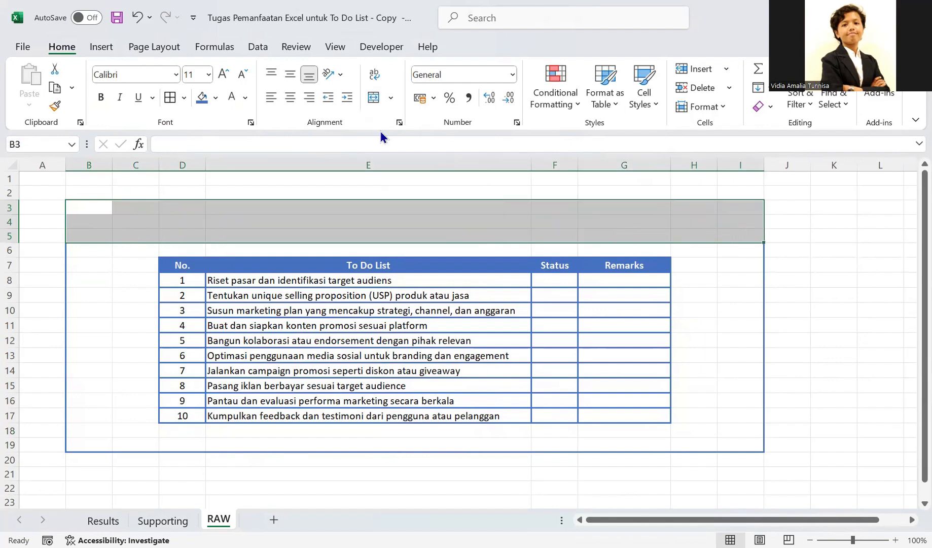
pyautogui.click(203, 98)
pyautogui.click(256, 226)
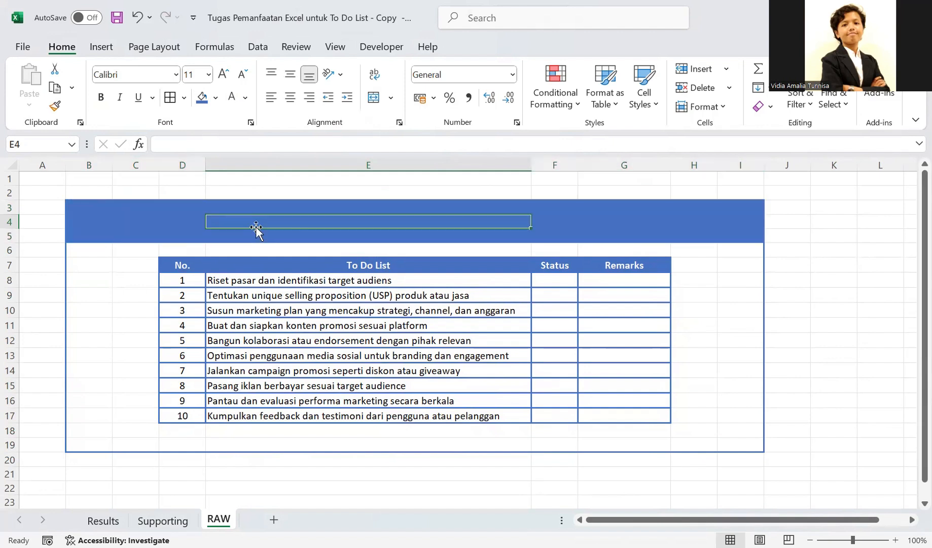
# - Merge and center the cells B3:I4 and enter the title "TO DO LIST"
pyautogui.click(98, 210)
pyautogui.moveTo(98, 210); pyautogui.dragTo(737, 223)
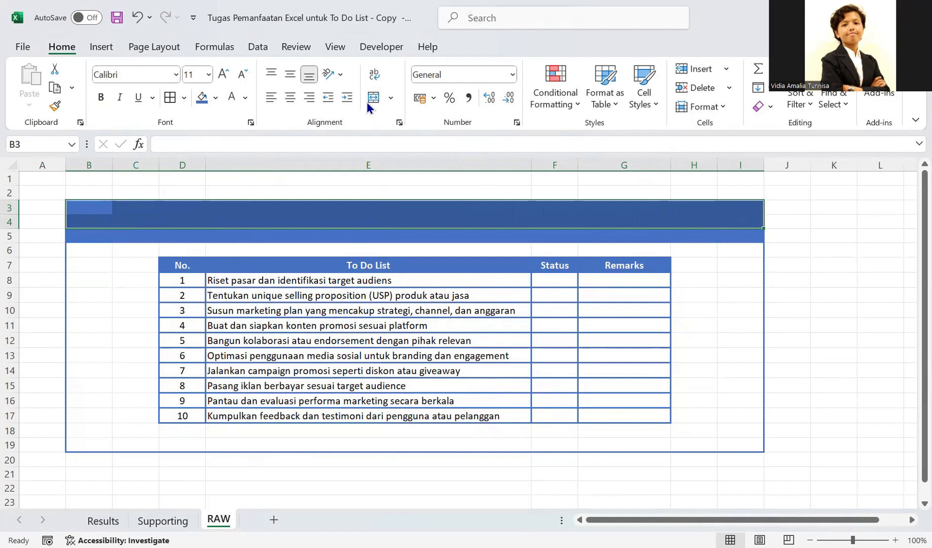
pyautogui.click(367, 99)
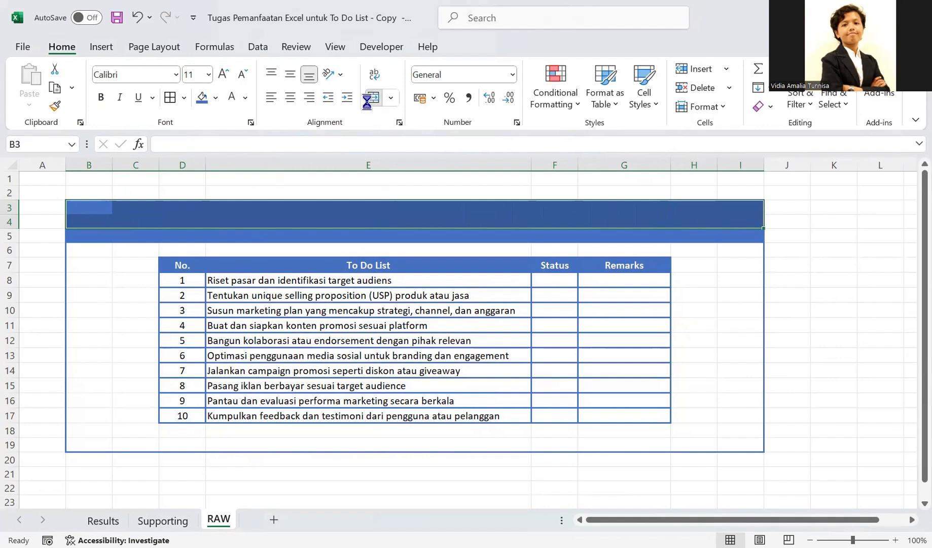
pyautogui.doubleClick(398, 214)
pyautogui.write('T')
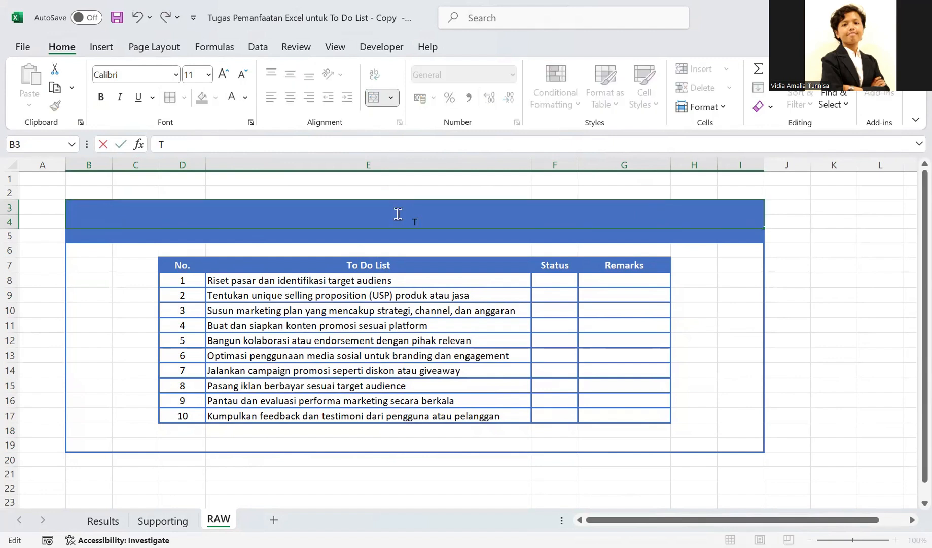
pyautogui.write('O DO LIST')
pyautogui.press('Return')
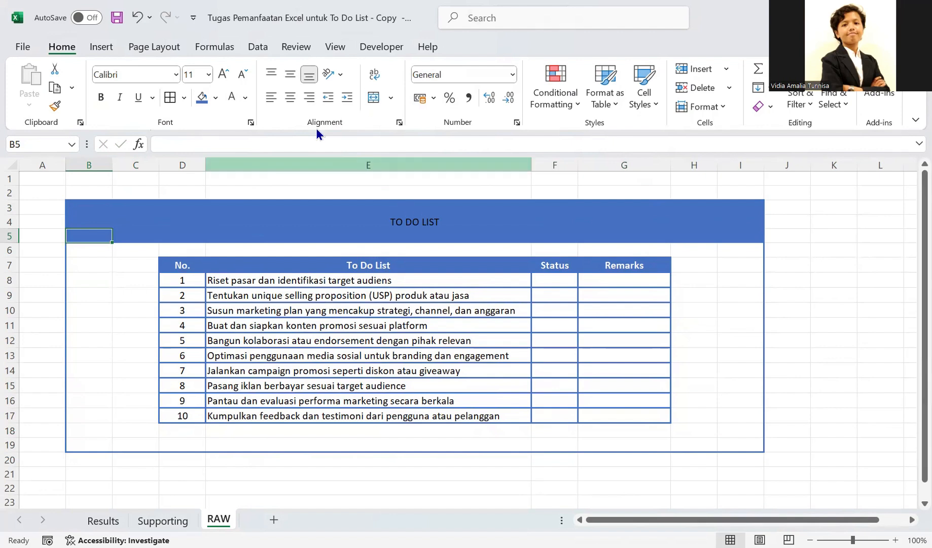
# - Format the "TO DO LIST" title with middle vertical alignment, font size 22 and white text
pyautogui.click(434, 216)
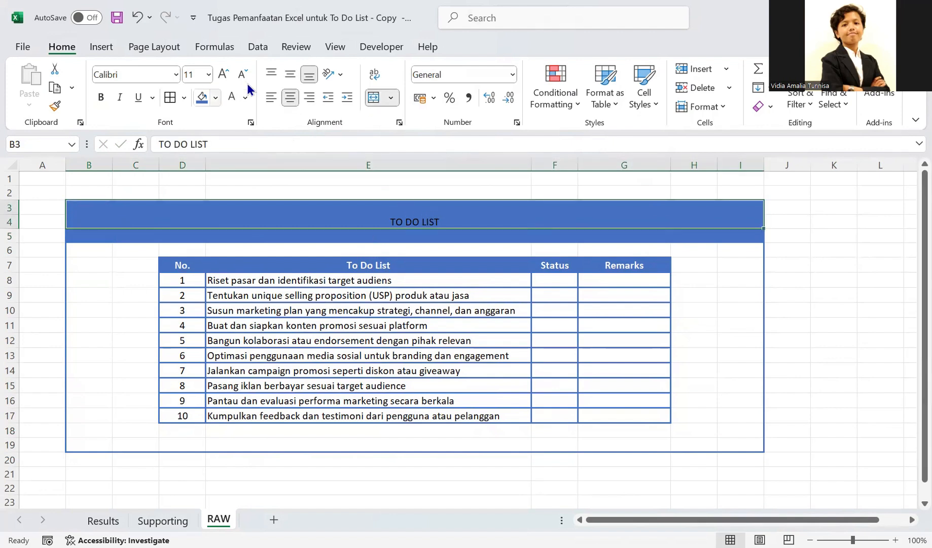
pyautogui.click(289, 81)
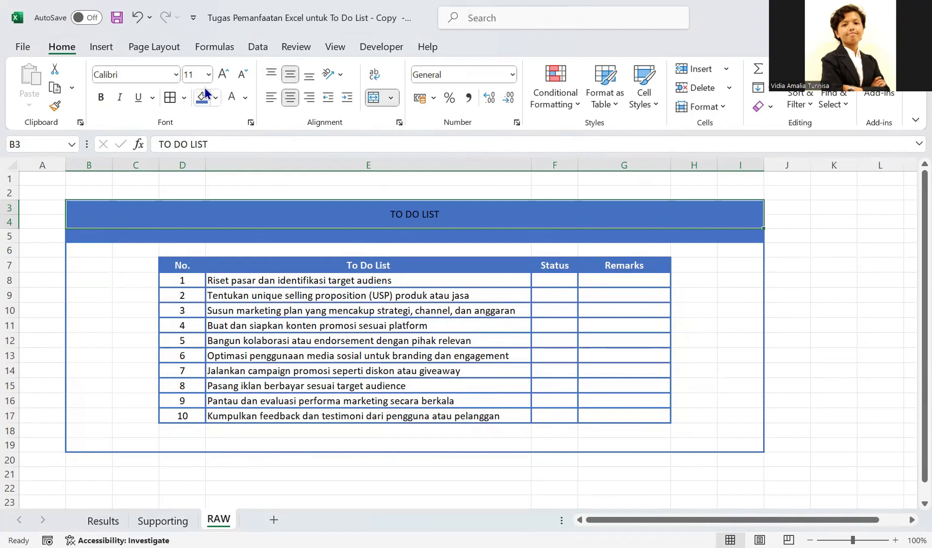
pyautogui.click(219, 75)
pyautogui.click(219, 75)
pyautogui.click(219, 75)
pyautogui.click(219, 74)
pyautogui.click(219, 74)
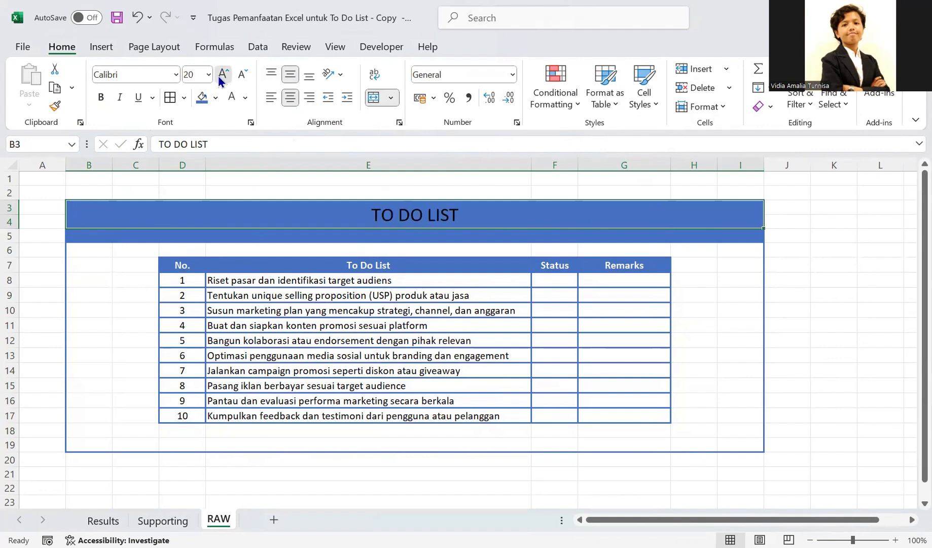
pyautogui.click(220, 76)
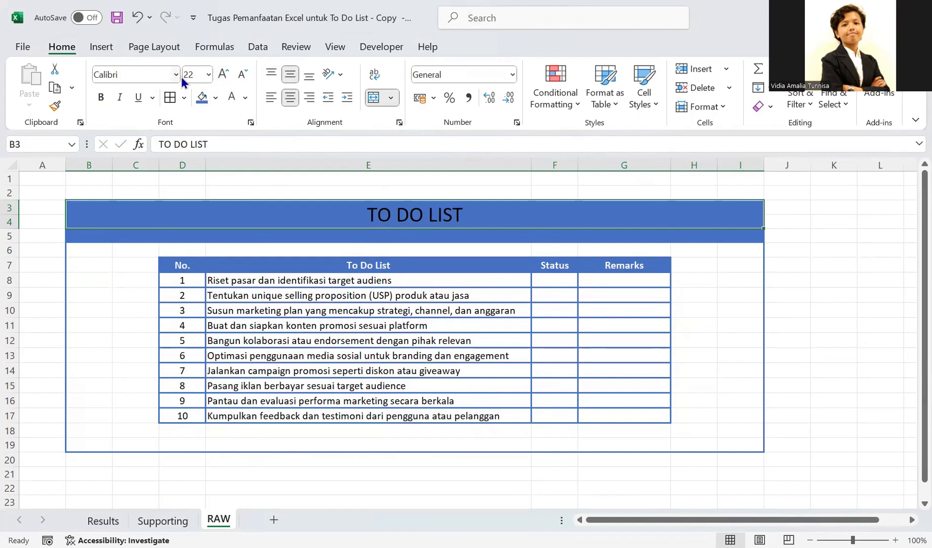
pyautogui.click(239, 101)
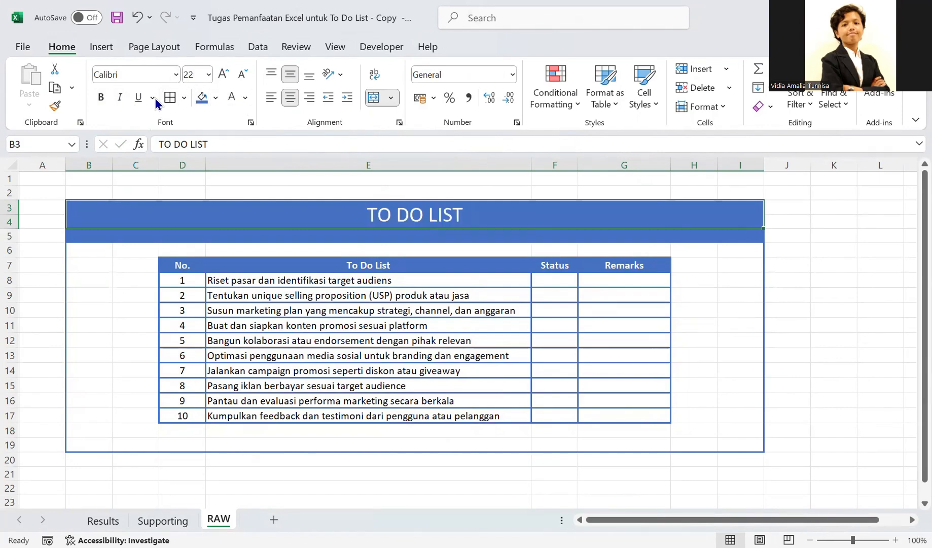
# - Make the "TO DO LIST" title bold and increase its font size to 24
pyautogui.click(101, 98)
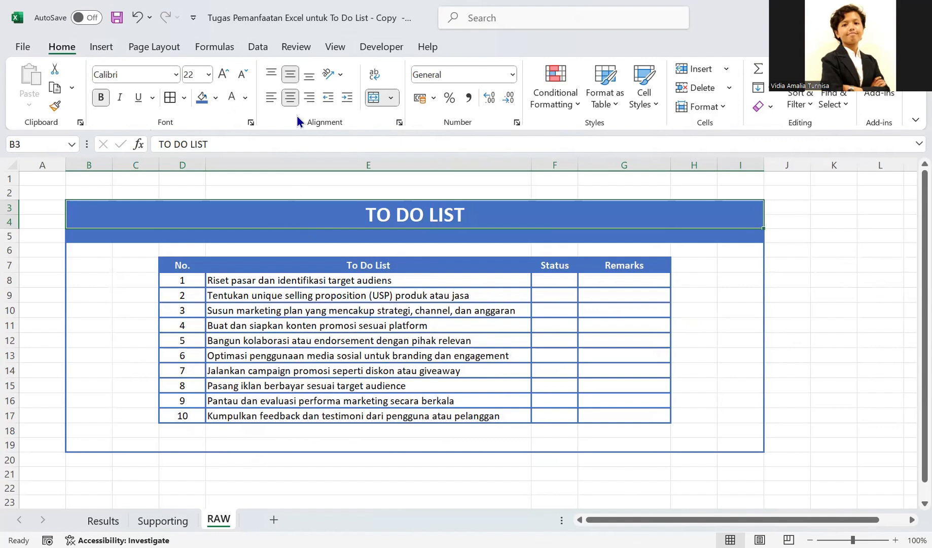
pyautogui.click(224, 74)
pyautogui.click(278, 237)
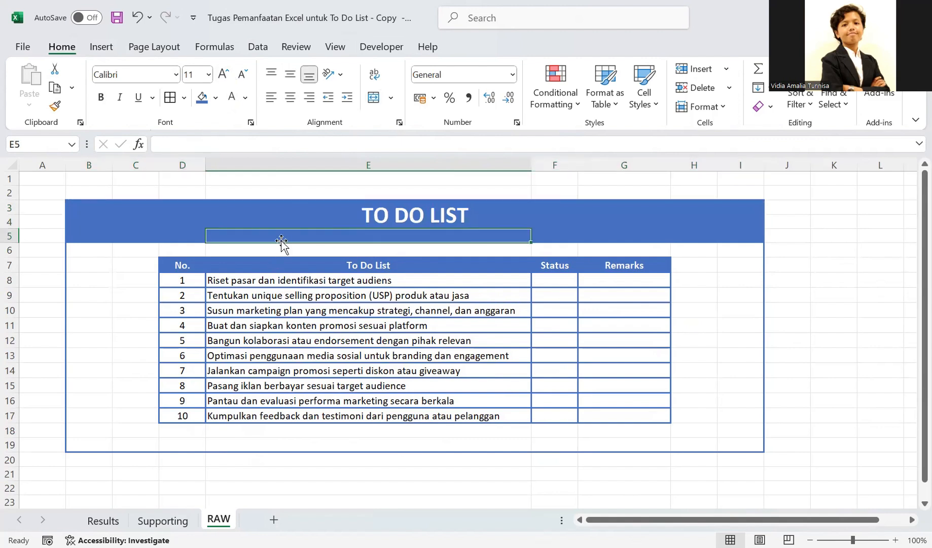
# - Insert three additional rows at row 5 to extend the blue banner below the title
pyautogui.click(10, 236)
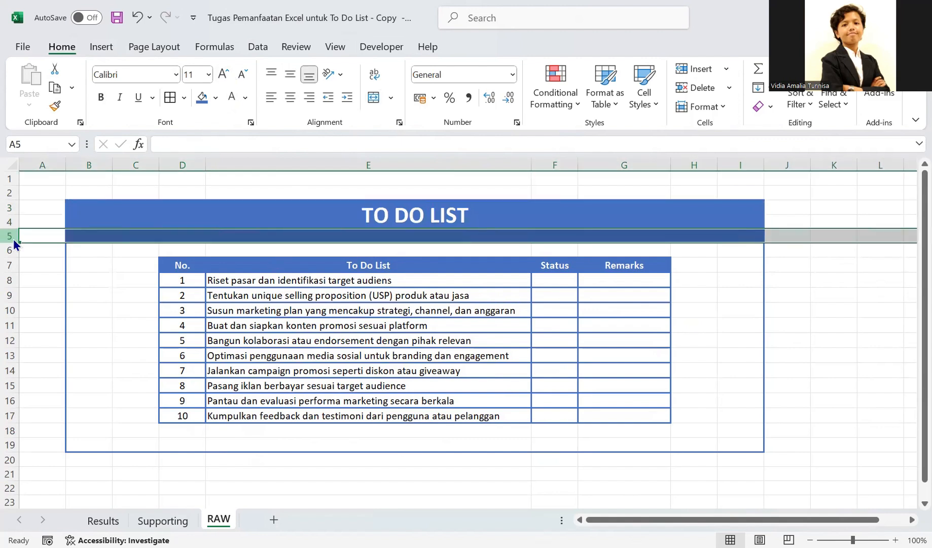
pyautogui.hotkey('shift', 'F10')
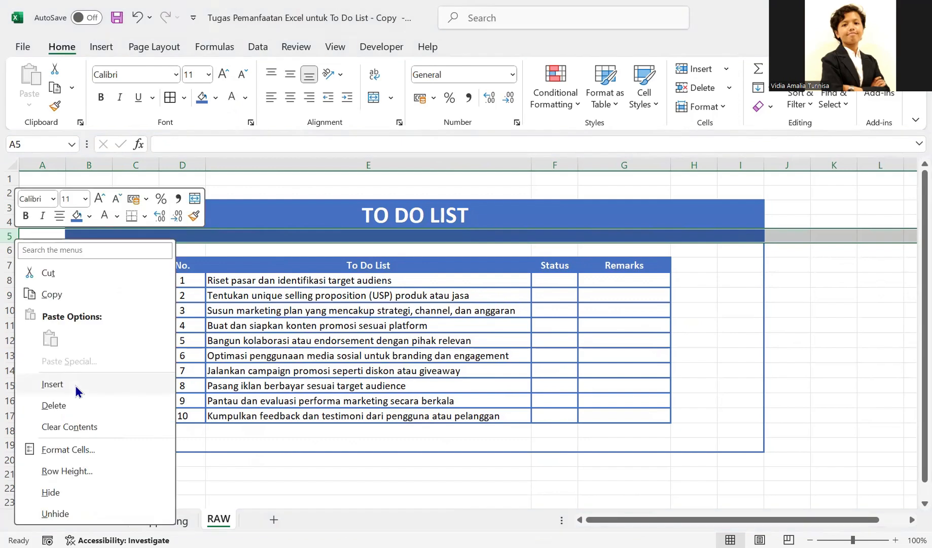
pyautogui.click(52, 384)
pyautogui.moveTo(11, 258)
pyautogui.mouseDown()
pyautogui.moveTo(11, 239)
pyautogui.moveTo(10, 249)
pyautogui.mouseUp()
pyautogui.click(85, 251)
pyautogui.rightClick(9, 250)
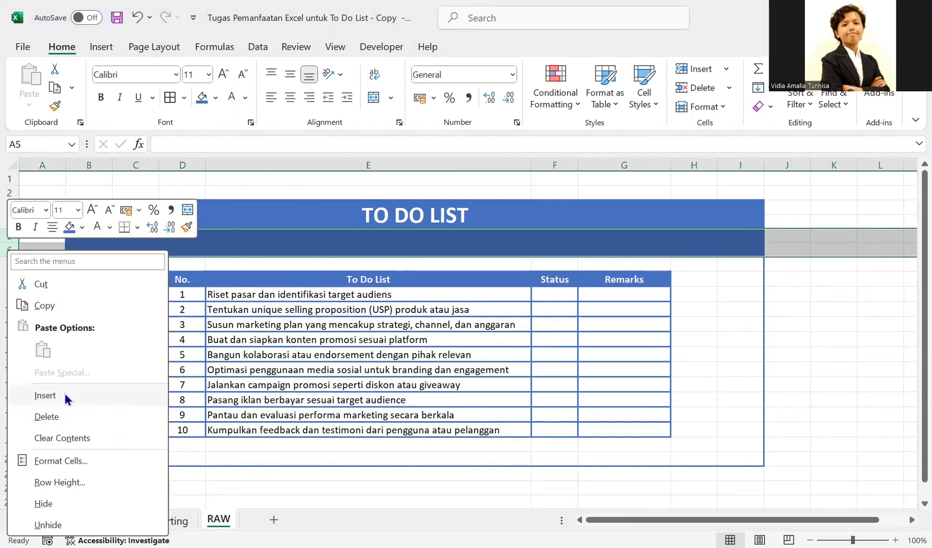
pyautogui.click(66, 397)
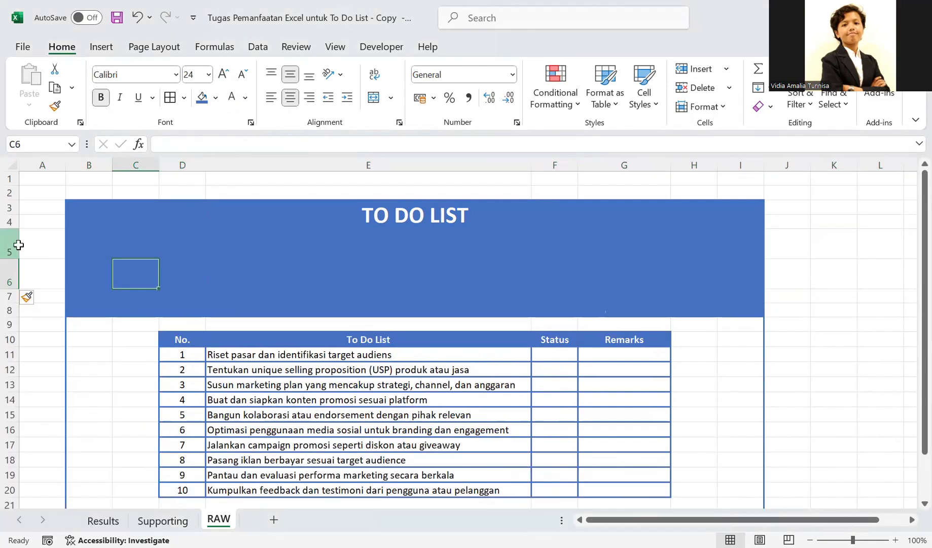
# - Reduce the height of the inserted rows 5 and 6 to about that of the other banner rows
pyautogui.moveTo(11, 244)
pyautogui.mouseDown()
pyautogui.moveTo(10, 290)
pyautogui.moveTo(10, 258)
pyautogui.mouseUp()
pyautogui.click(77, 246)
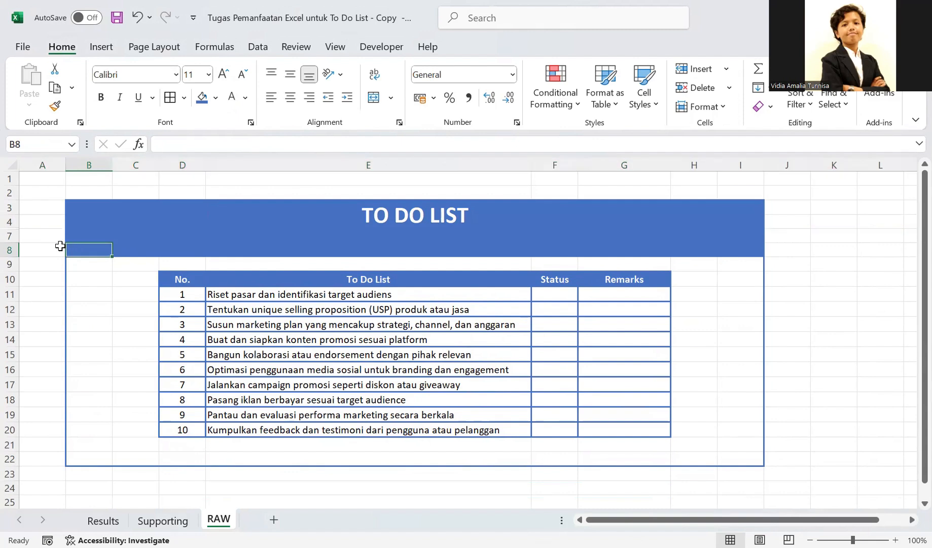
pyautogui.hotkey('ctrl', 'z')
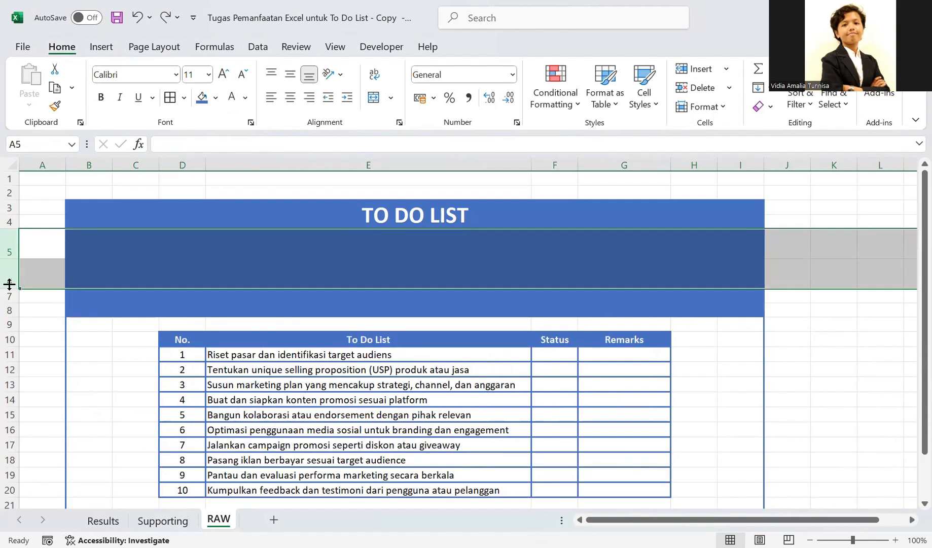
pyautogui.hotkey('ctrl', 'z')
pyautogui.moveTo(9, 272); pyautogui.dragTo(11, 260)
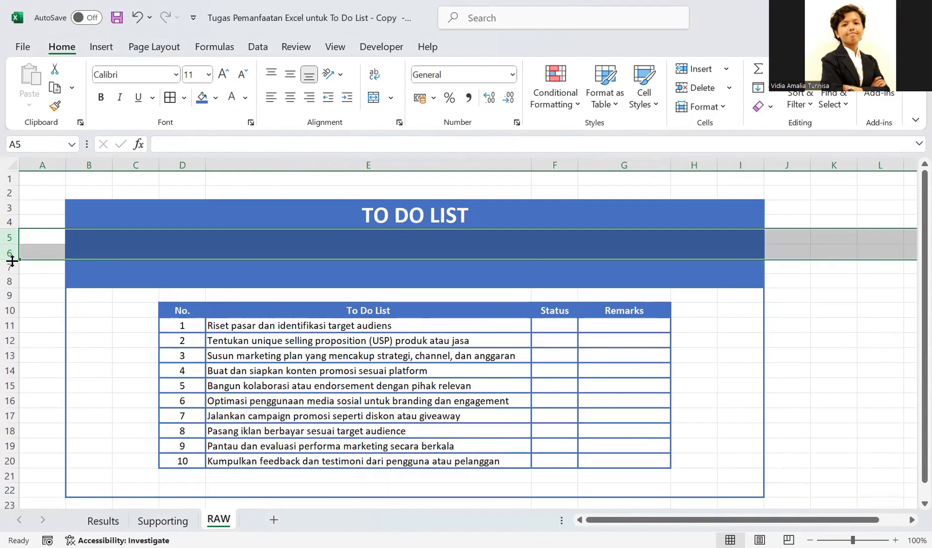
pyautogui.click(53, 267)
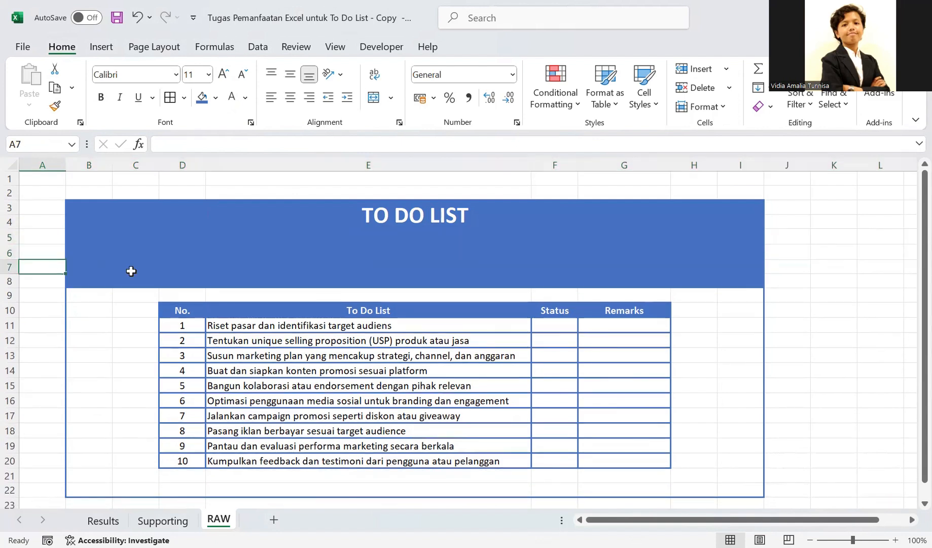
pyautogui.click(365, 285)
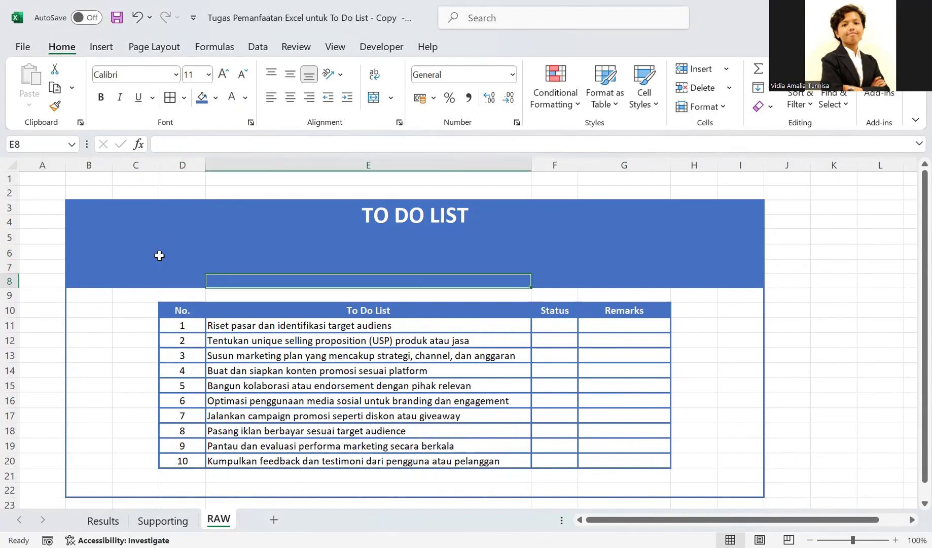
pyautogui.click(102, 238)
pyautogui.click(139, 238)
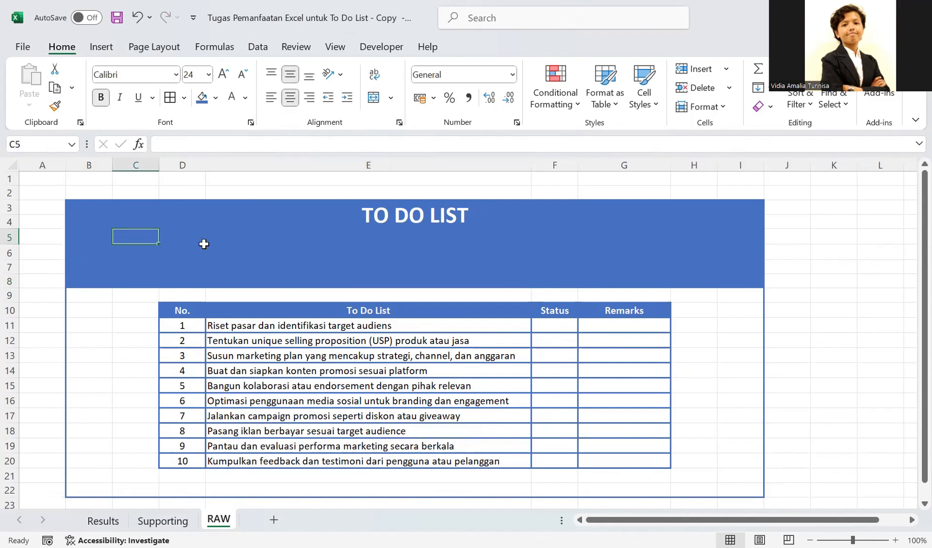
pyautogui.click(234, 251)
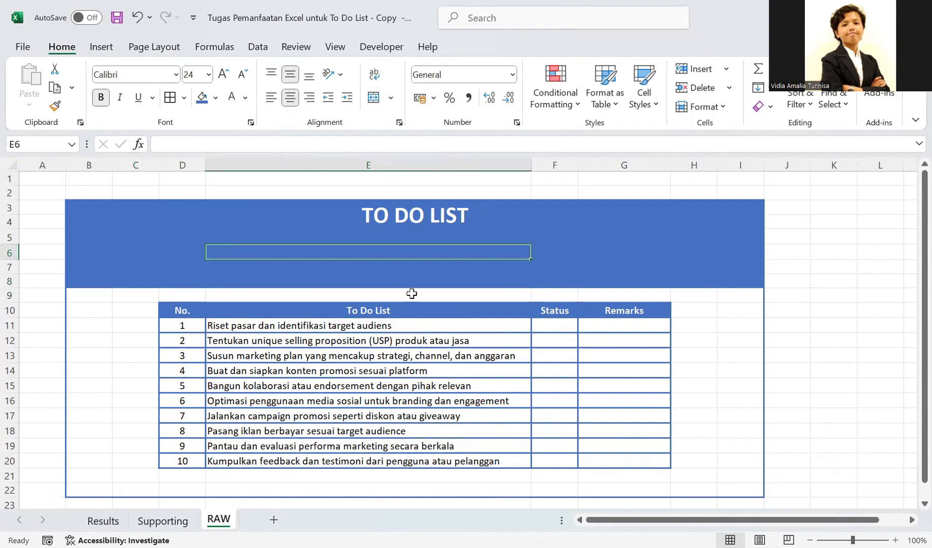
# - Examine the Status check boxes and Value column on the Results sheet, and return to the RAW sheet
pyautogui.click(99, 522)
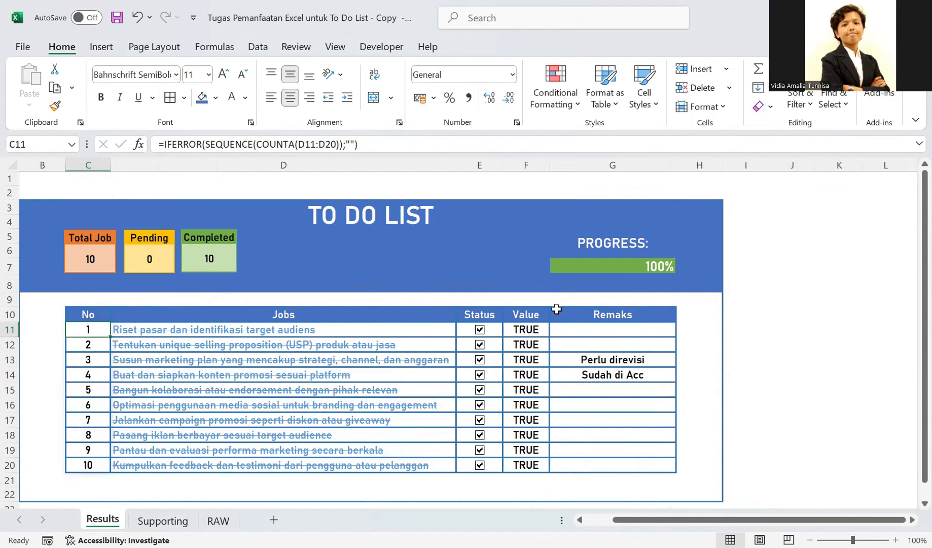
pyautogui.click(517, 333)
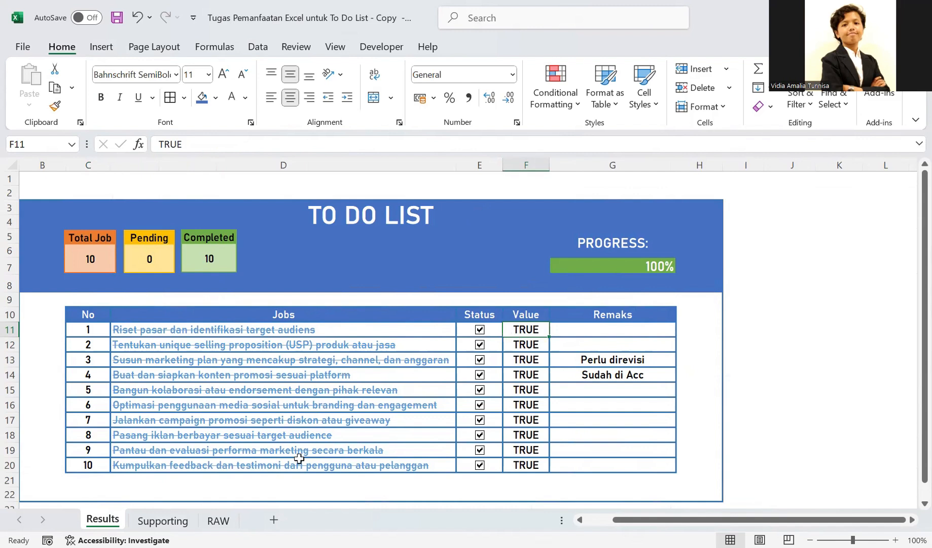
pyautogui.click(228, 516)
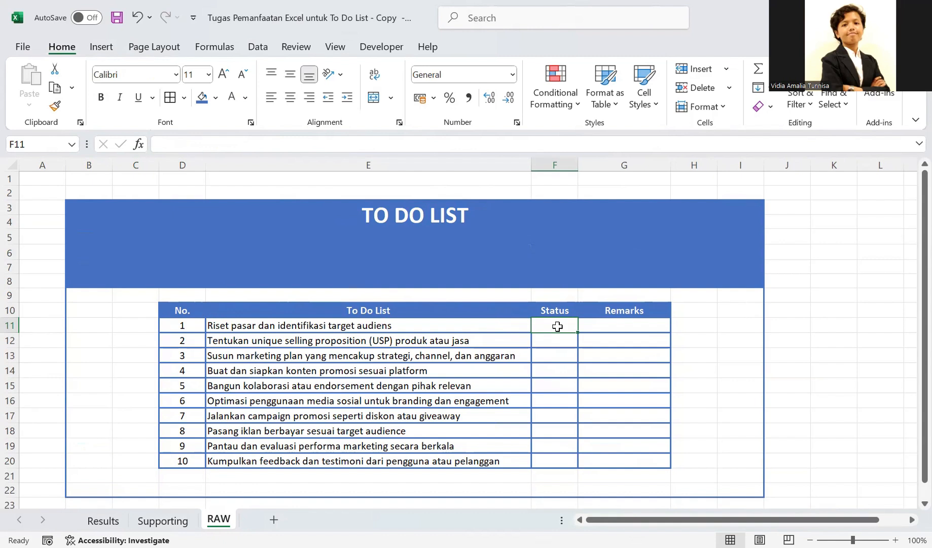
# - Try placing a small ActiveX check box in Status cell F11 for the first task
pyautogui.click(381, 47)
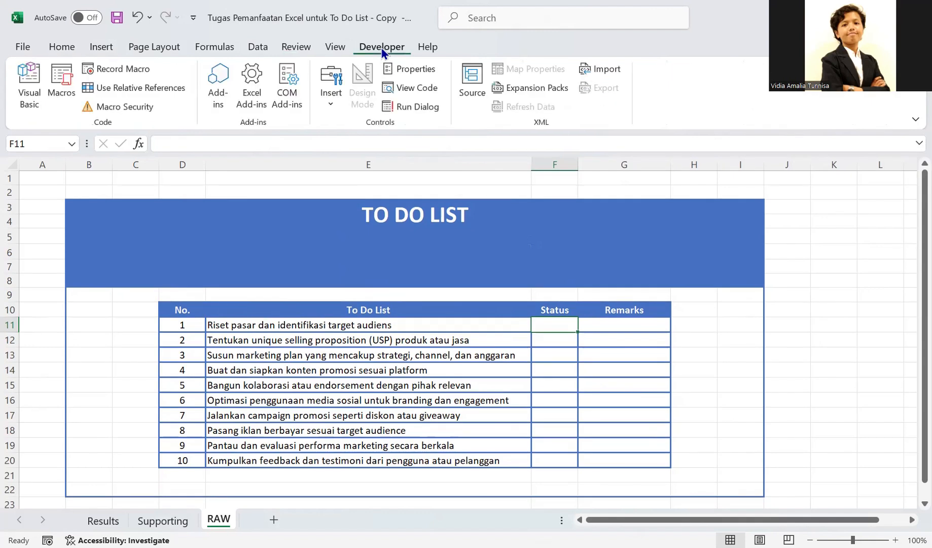
pyautogui.click(330, 91)
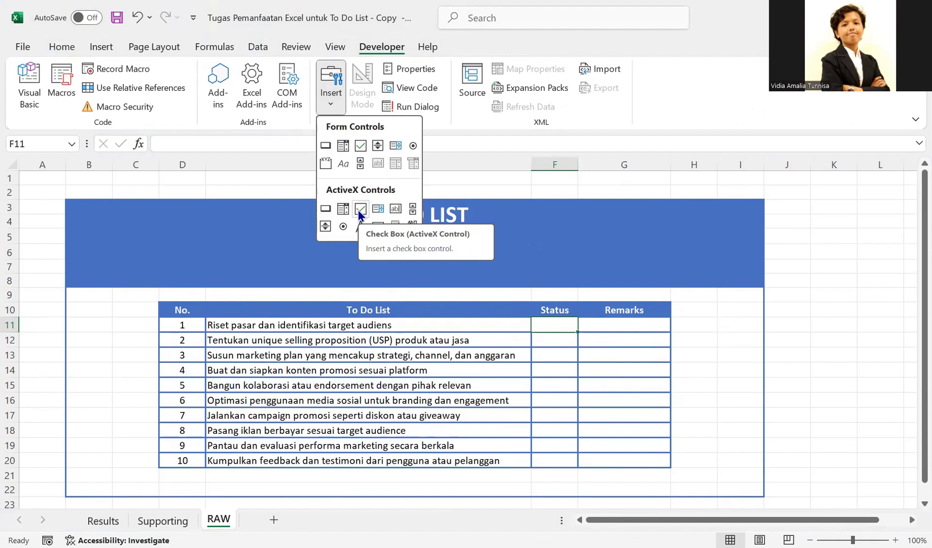
pyautogui.click(359, 209)
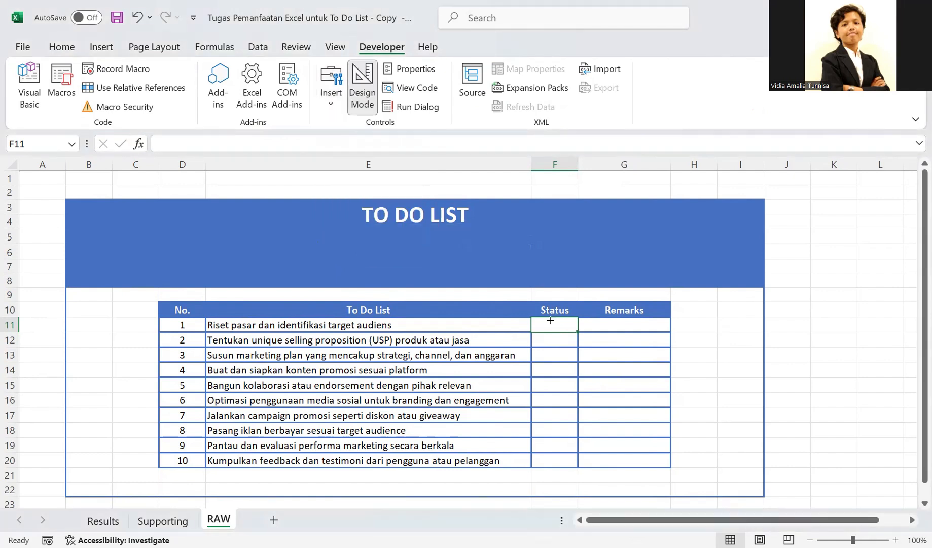
pyautogui.moveTo(550, 321); pyautogui.dragTo(558, 331)
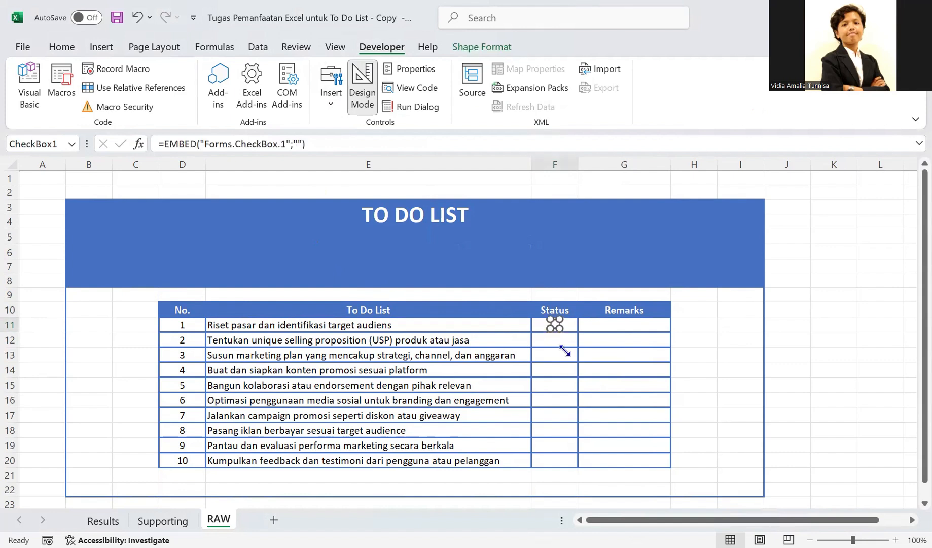
pyautogui.doubleClick(566, 351)
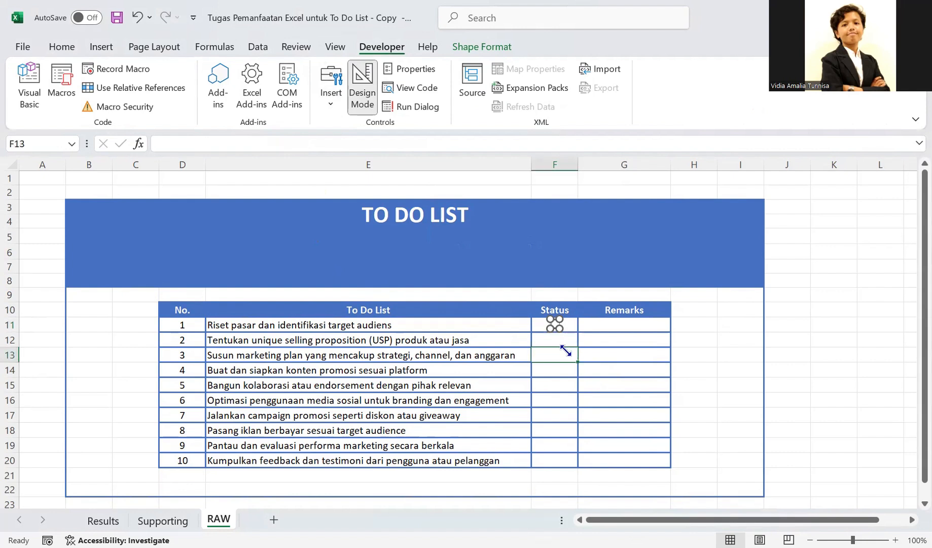
pyautogui.click(555, 326)
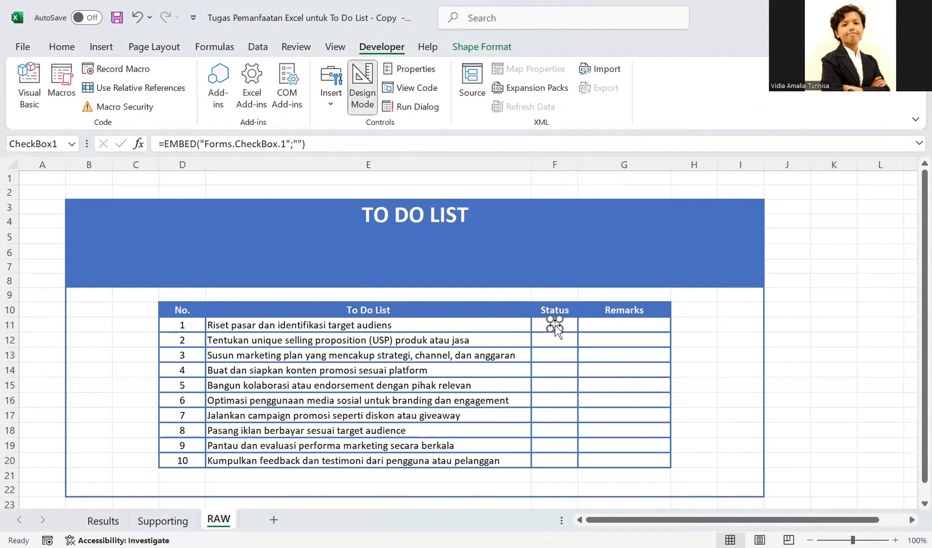
# - Add a form control check box, position it centrally in Status cell F12, and remove its label text
pyautogui.click(331, 93)
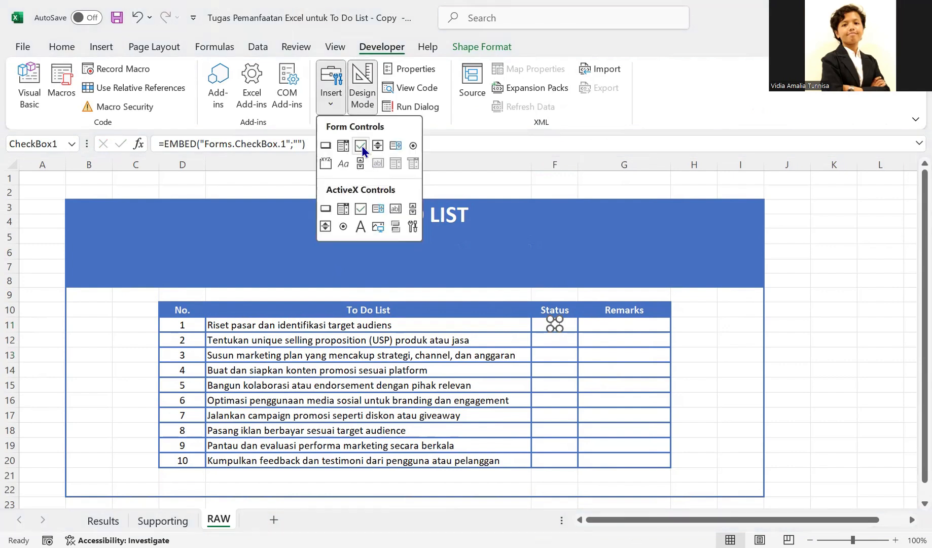
pyautogui.click(362, 147)
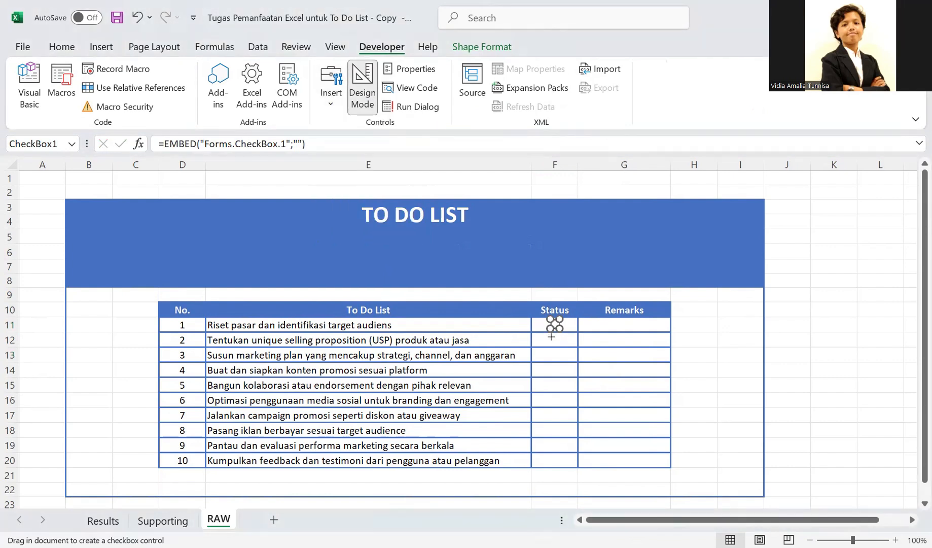
pyautogui.moveTo(551, 336); pyautogui.dragTo(568, 354)
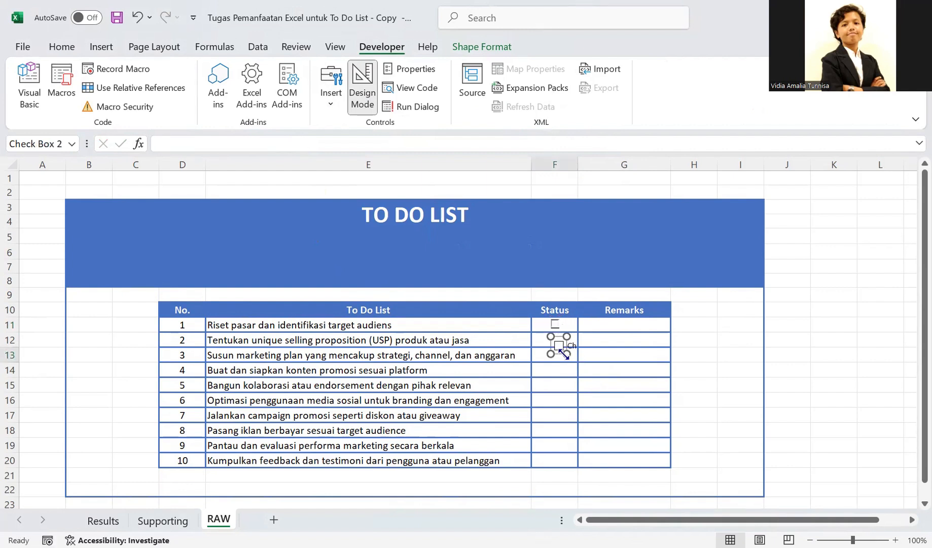
pyautogui.moveTo(561, 355); pyautogui.dragTo(554, 347)
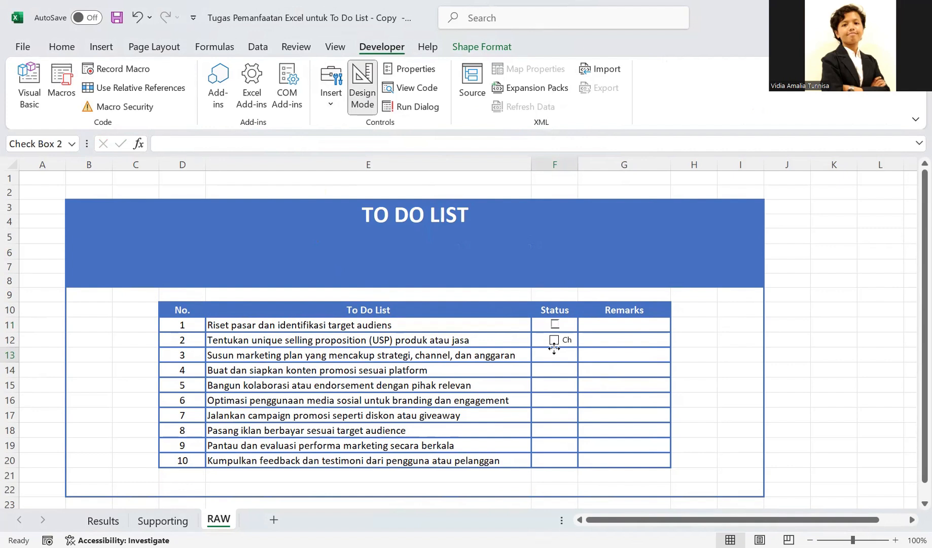
pyautogui.click(554, 348)
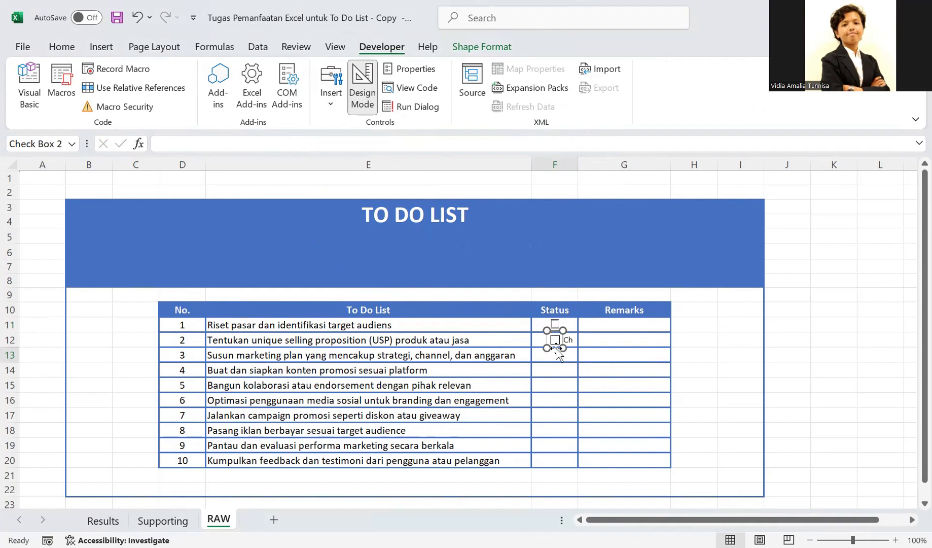
pyautogui.click(567, 340)
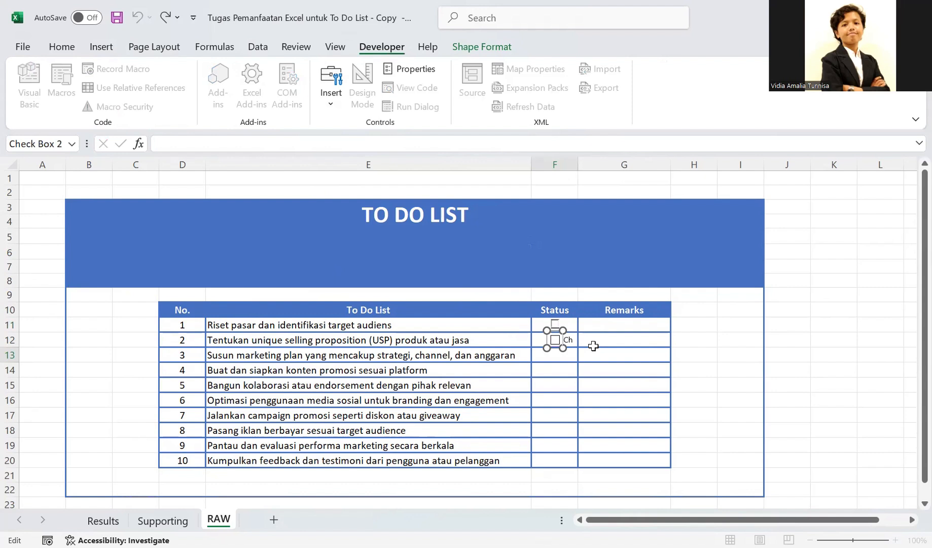
pyautogui.press('BackSpace')
pyautogui.click(589, 343)
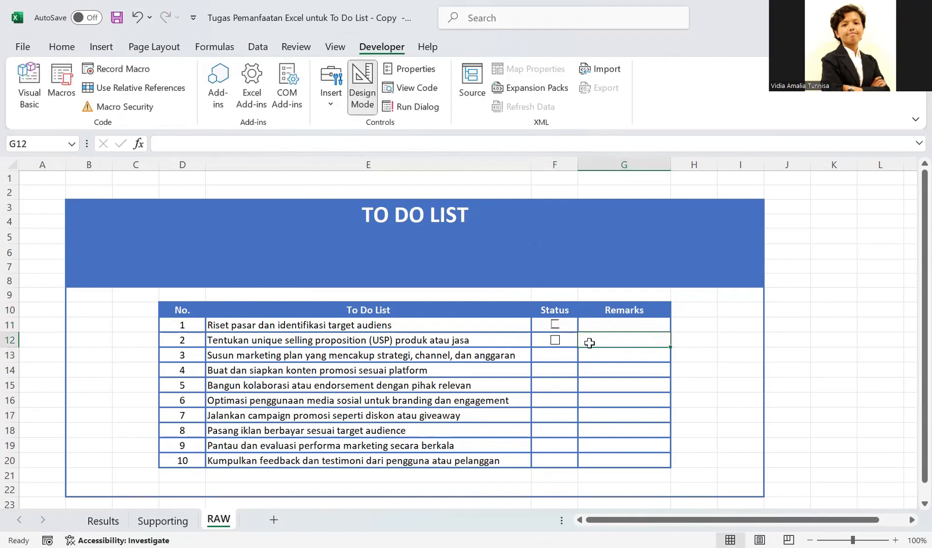
# - Replace the ActiveX check box in F11 with a copy of the form control check box from F12
pyautogui.click(555, 323)
pyautogui.press('Delete')
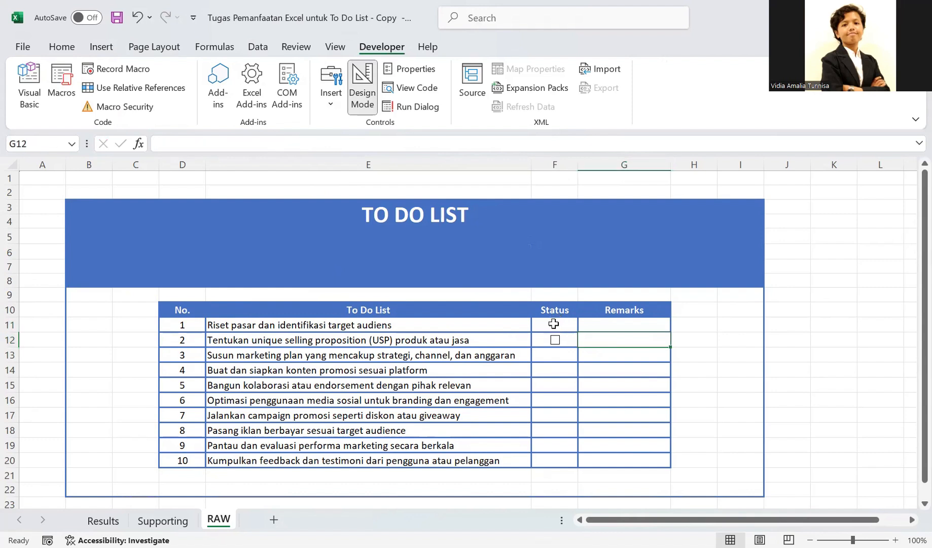
pyautogui.click(557, 342)
pyautogui.click(573, 341)
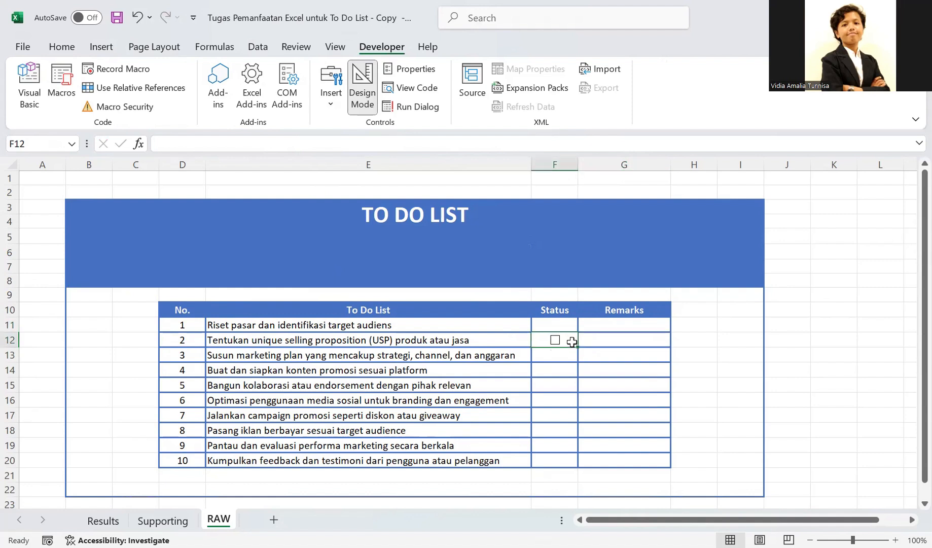
pyautogui.hotkey('ctrl', 'c')
pyautogui.press('Up')
pyautogui.hotkey('ctrl', 'v')
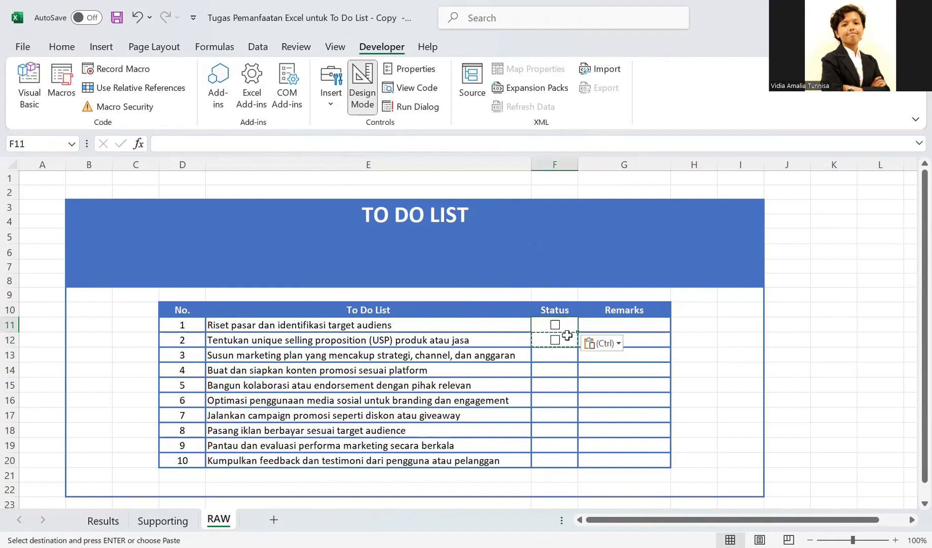
pyautogui.press('Escape')
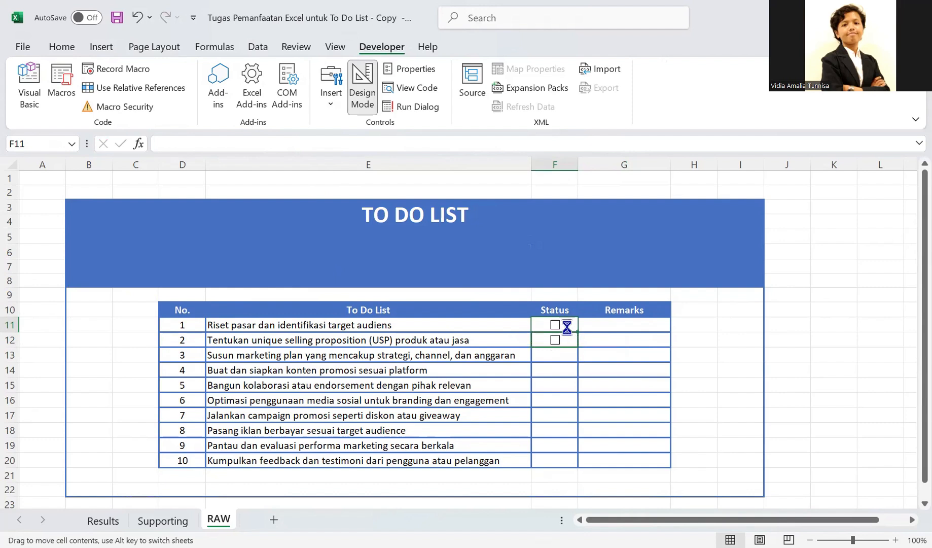
# - Undo the check box paste in F11 and fill check boxes down the Status column over F11:F20
pyautogui.hotkey('ctrl', 'z')
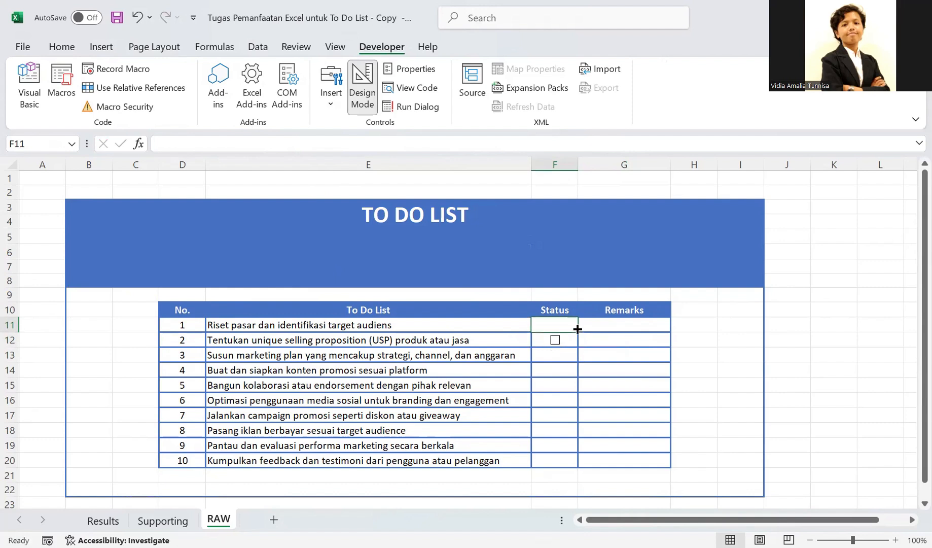
pyautogui.hotkey('ctrl', 'z')
pyautogui.hotkey('ctrl', 'z')
pyautogui.moveTo(567, 327); pyautogui.dragTo(578, 463)
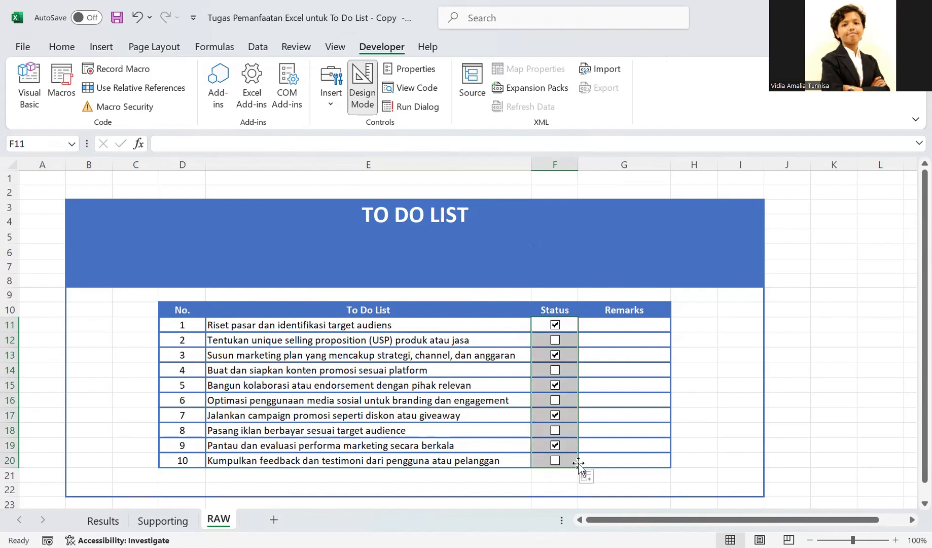
# - Clear the ticked check boxes in the Status column so every task in F11:F20 is unchecked
pyautogui.click(599, 355)
pyautogui.click(555, 355)
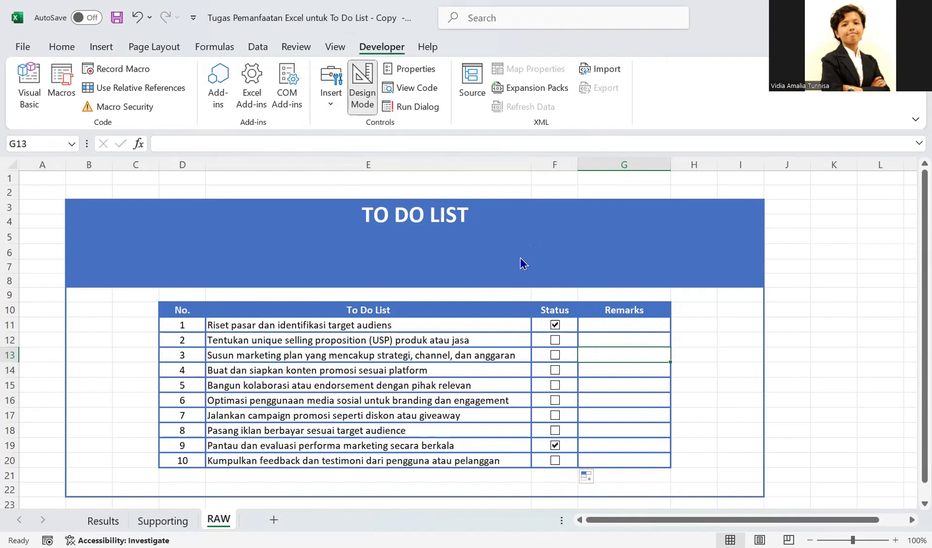
pyautogui.click(557, 448)
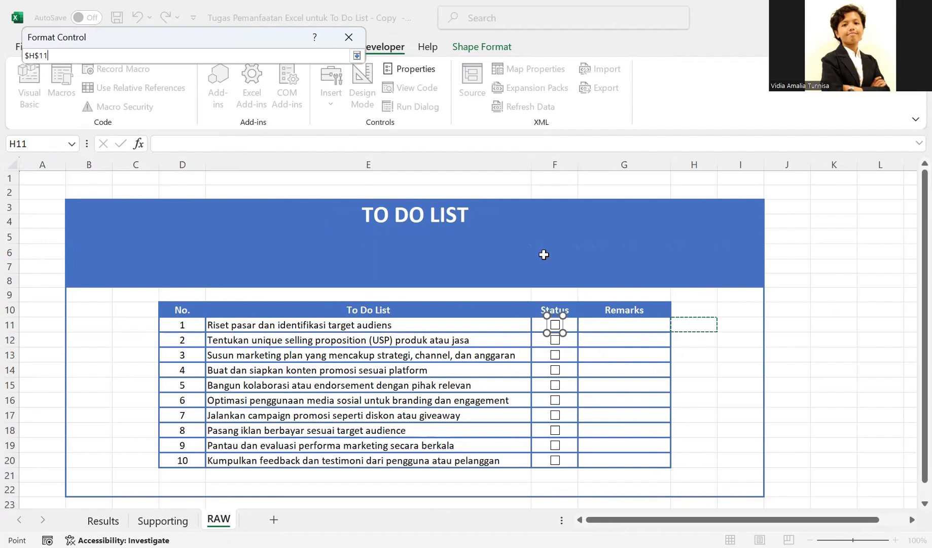
pyautogui.click(350, 36)
pyautogui.click(636, 337)
pyautogui.click(555, 165)
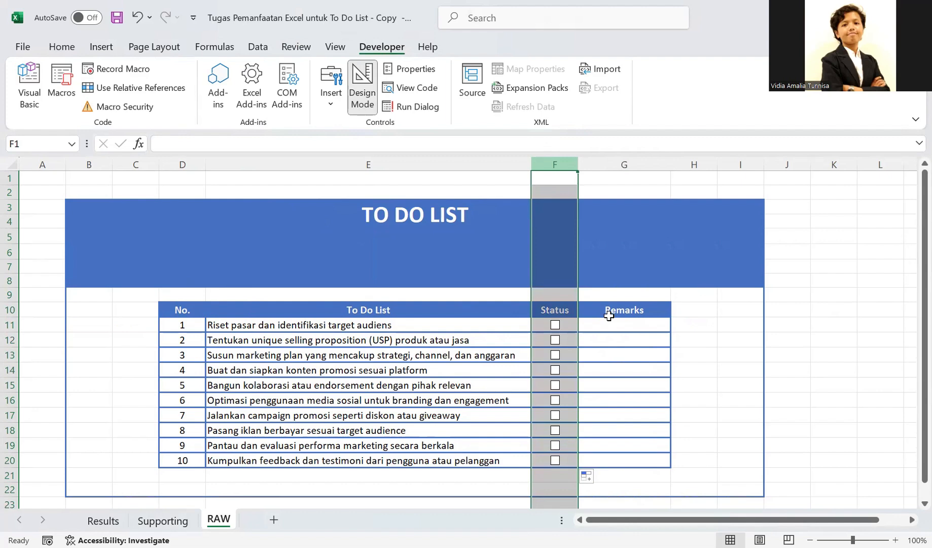
pyautogui.rightClick(561, 165)
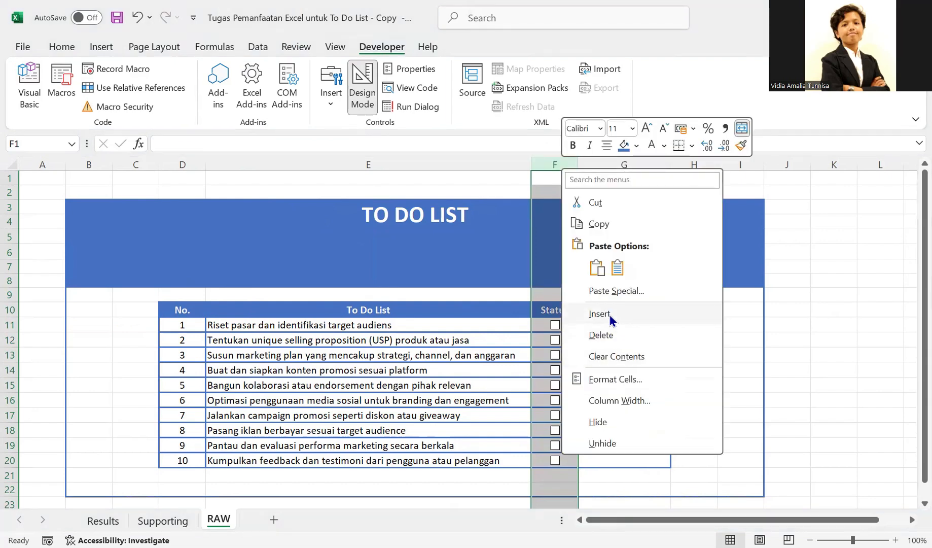
pyautogui.click(609, 315)
pyautogui.hotkey('ctrl', 'z')
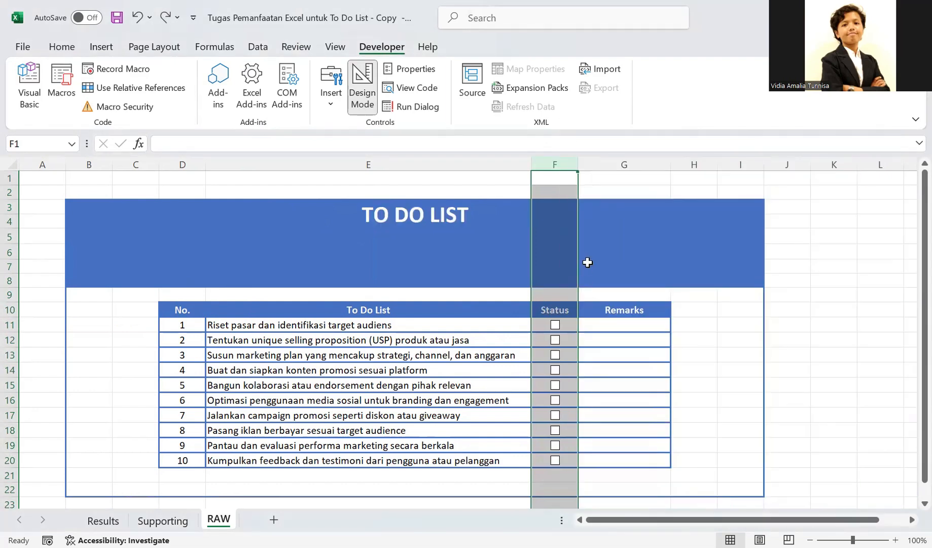
# - Insert a new column between Status and Remarks and enter the header Value in G10
pyautogui.click(616, 165)
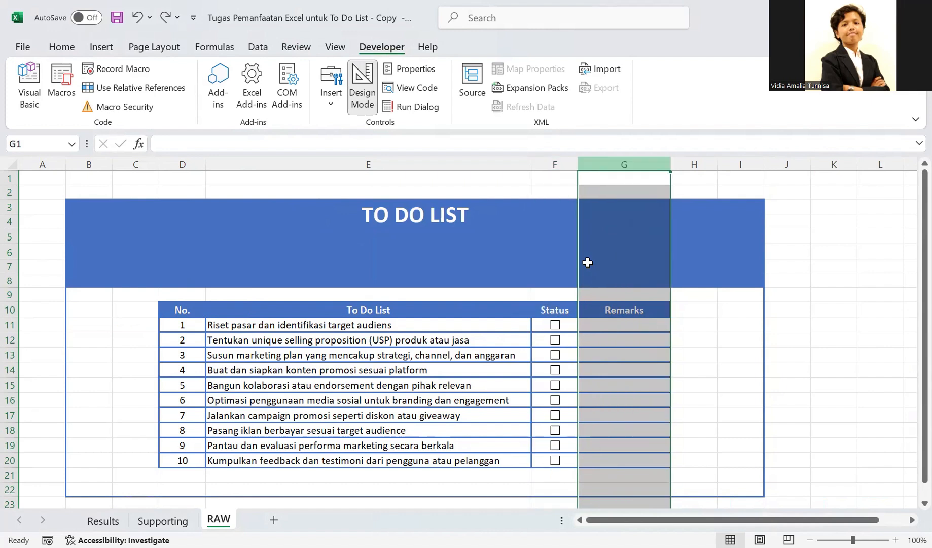
pyautogui.hotkey('ctrl', 'shift', '=')
pyautogui.click(601, 310)
pyautogui.write('v')
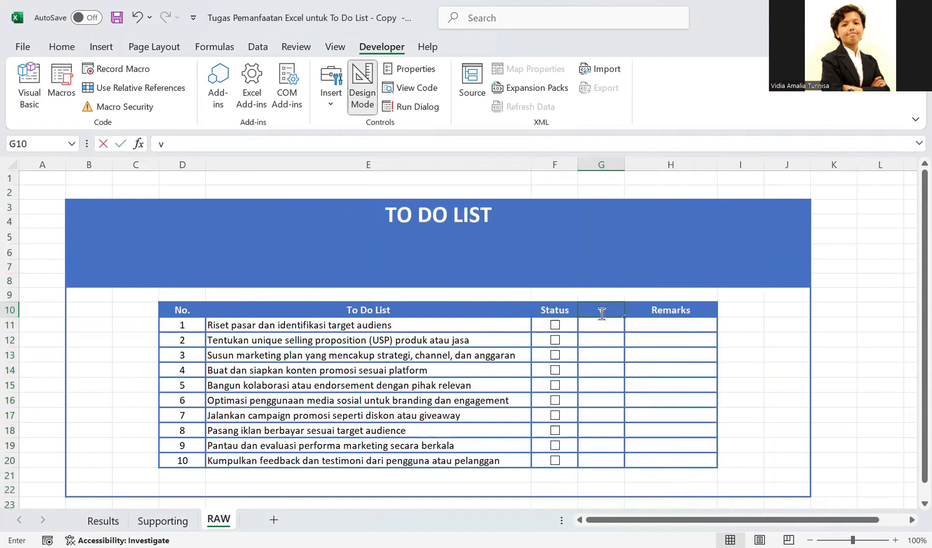
pyautogui.write('ALU')
pyautogui.press('BackSpace')
pyautogui.press('BackSpace')
pyautogui.press('BackSpace')
pyautogui.press('BackSpace')
pyautogui.write('Va')
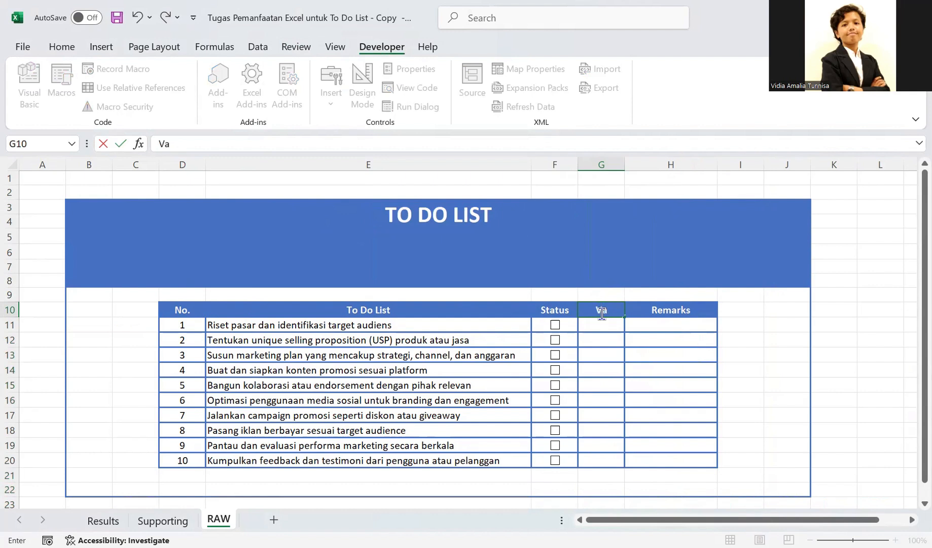
pyautogui.write('lure')
pyautogui.press('BackSpace')
pyautogui.press('BackSpace')
pyautogui.write('e')
pyautogui.press('Return')
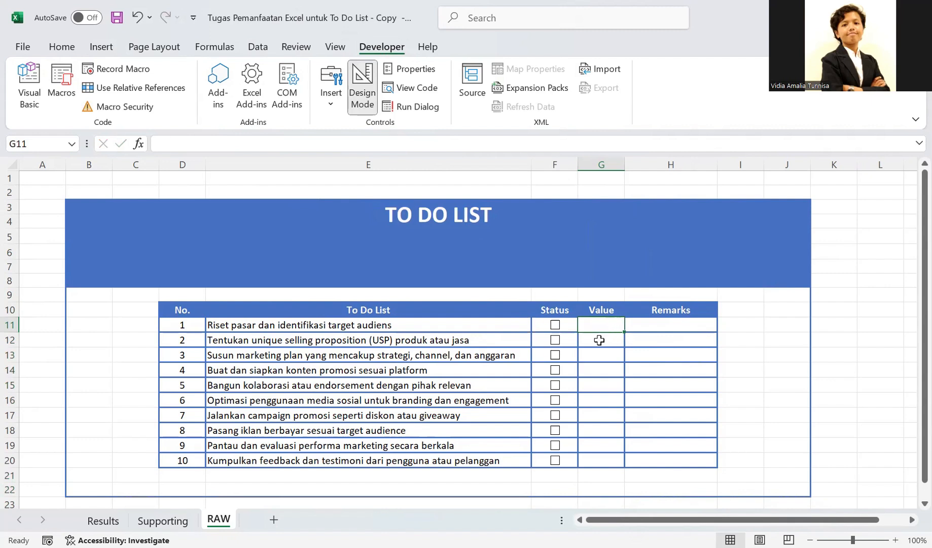
# - Tick and clear the check box in F11 to see whether Value cell G11 responds
pyautogui.doubleClick(599, 323)
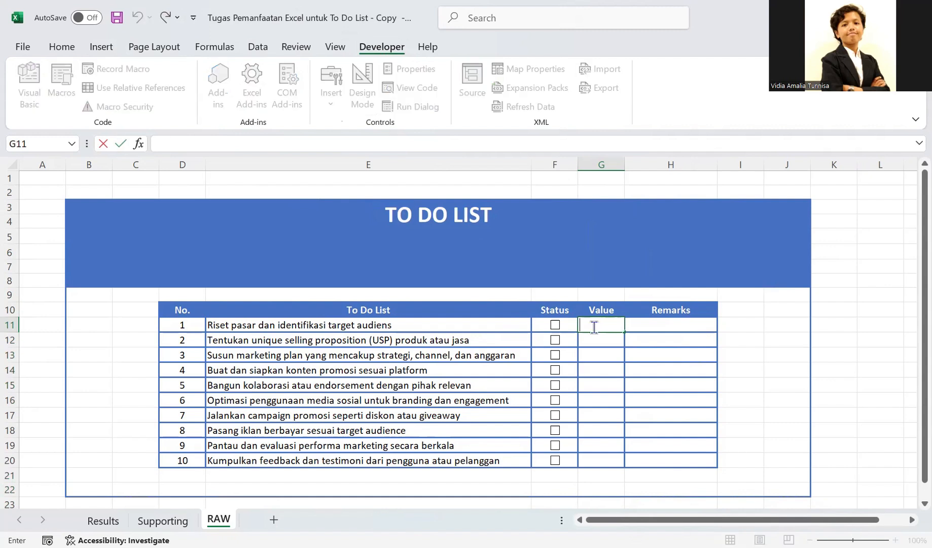
pyautogui.click(559, 331)
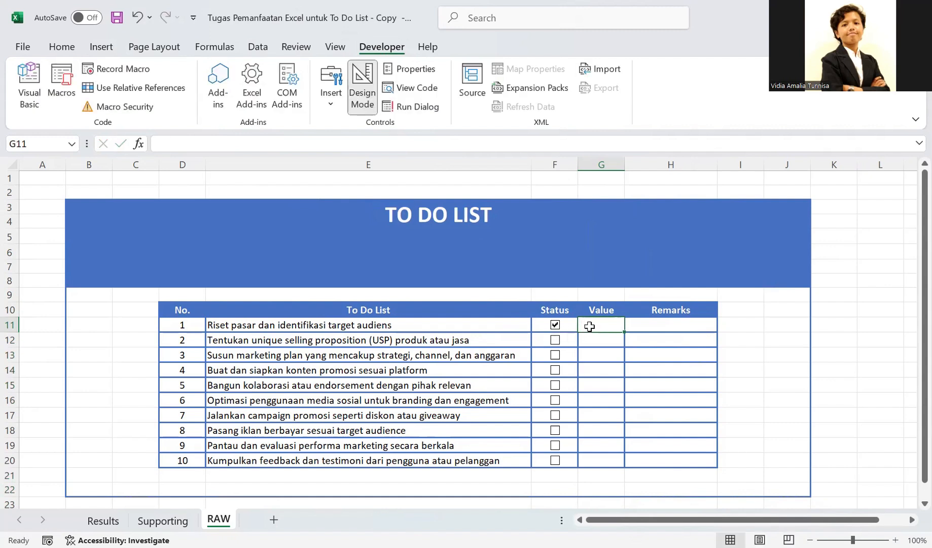
pyautogui.click(588, 357)
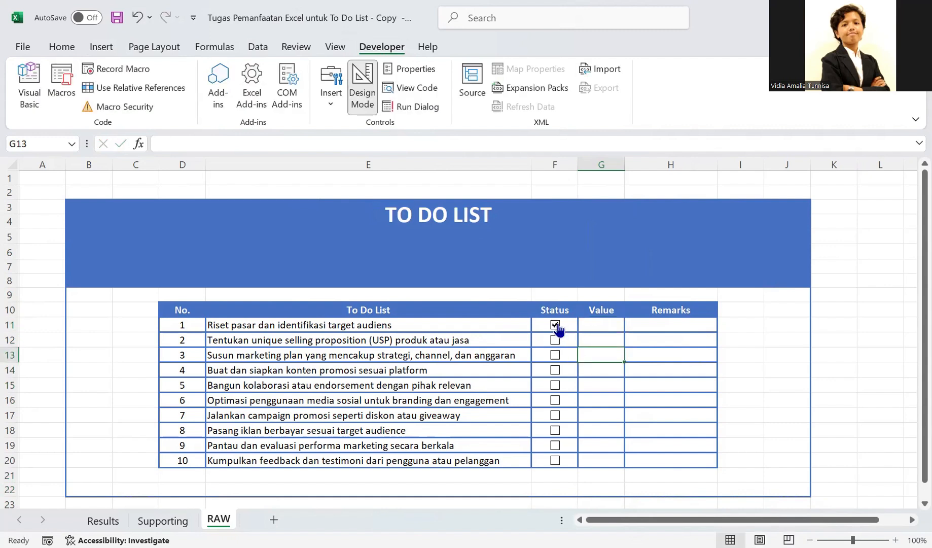
pyautogui.click(563, 324)
pyautogui.click(564, 323)
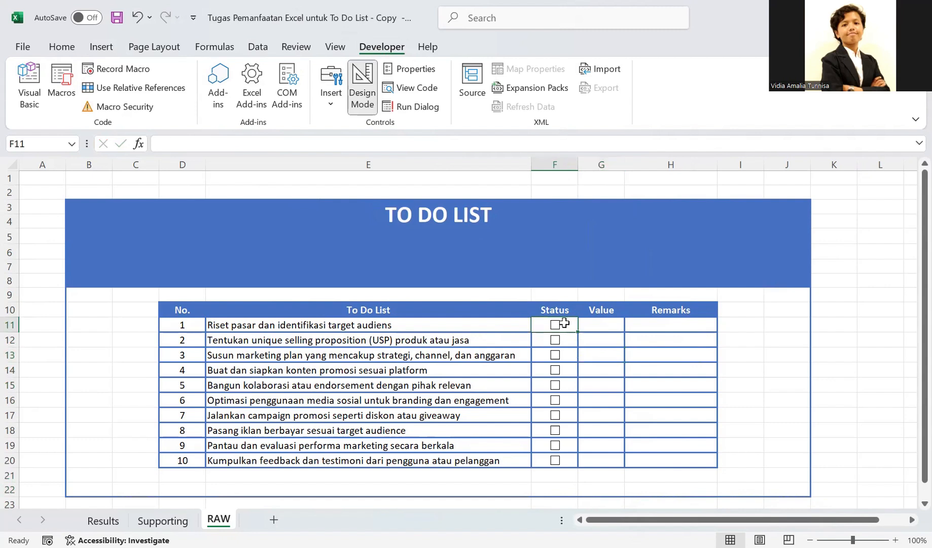
# - Link the first task's check box in F11 to Value cell G11 through its control format settings
pyautogui.rightClick(564, 323)
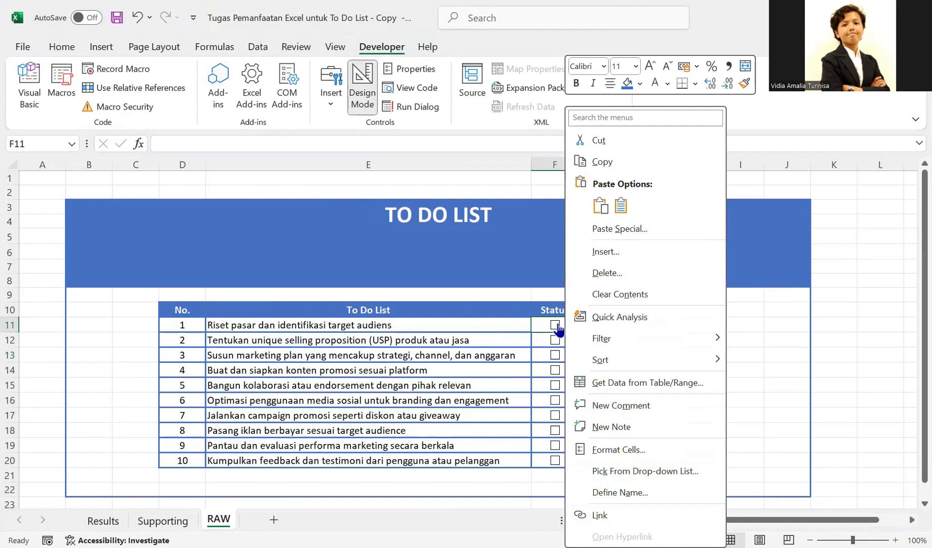
pyautogui.rightClick(557, 325)
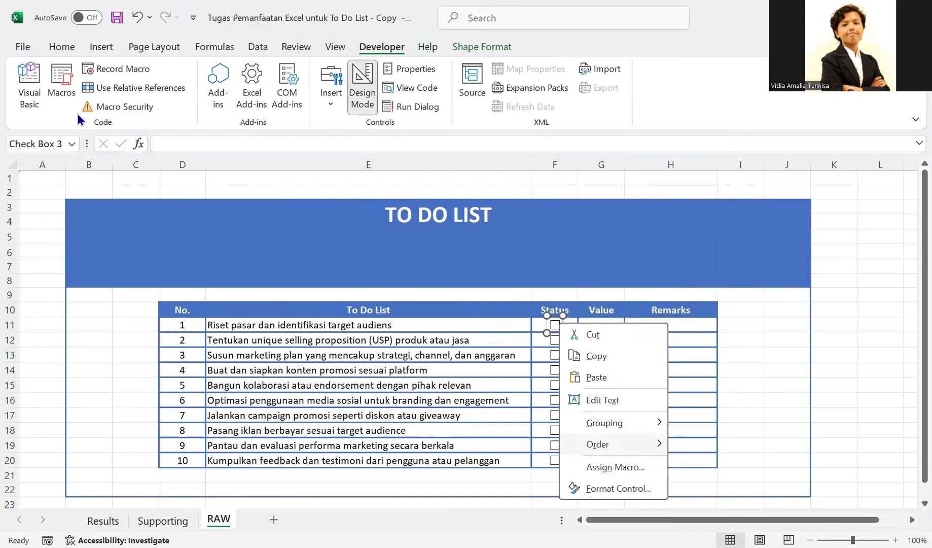
pyautogui.click(618, 488)
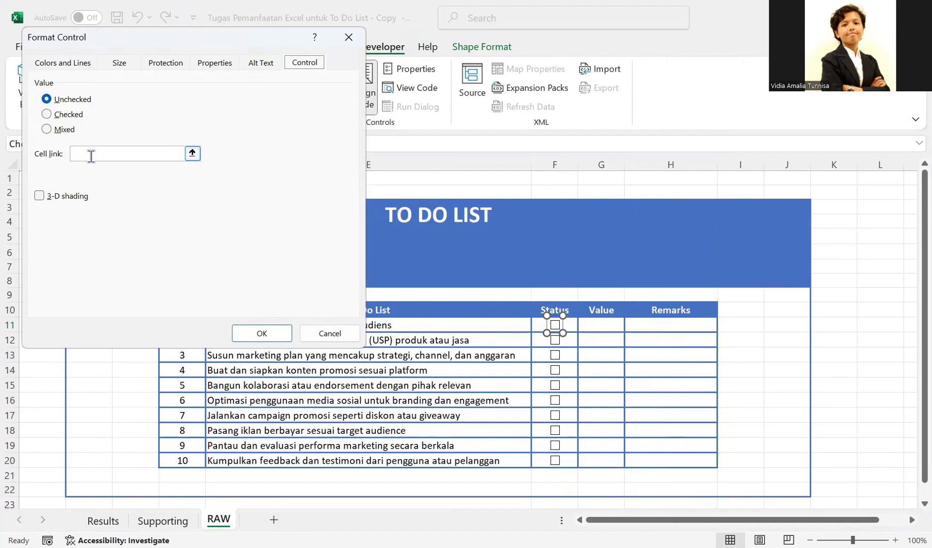
pyautogui.click(91, 157)
pyautogui.click(597, 325)
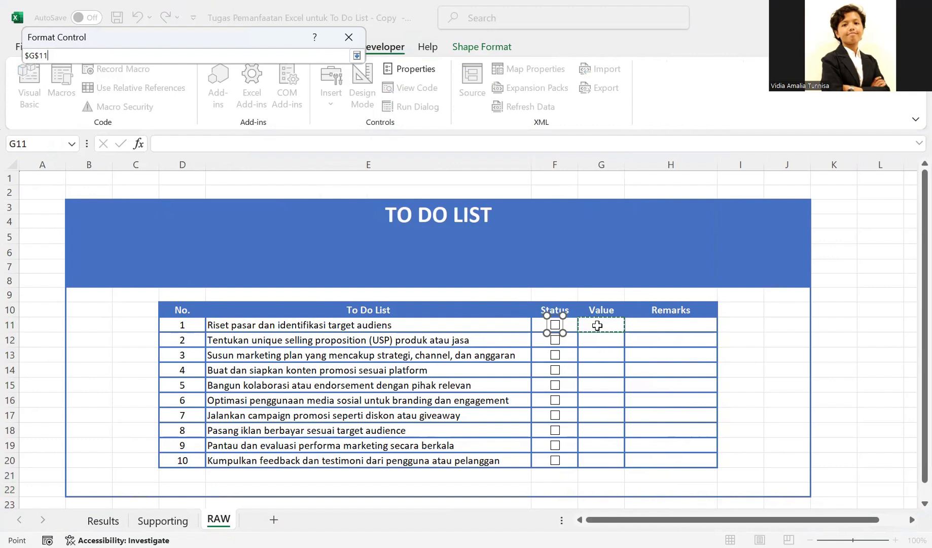
pyautogui.press('Return')
pyautogui.click(270, 333)
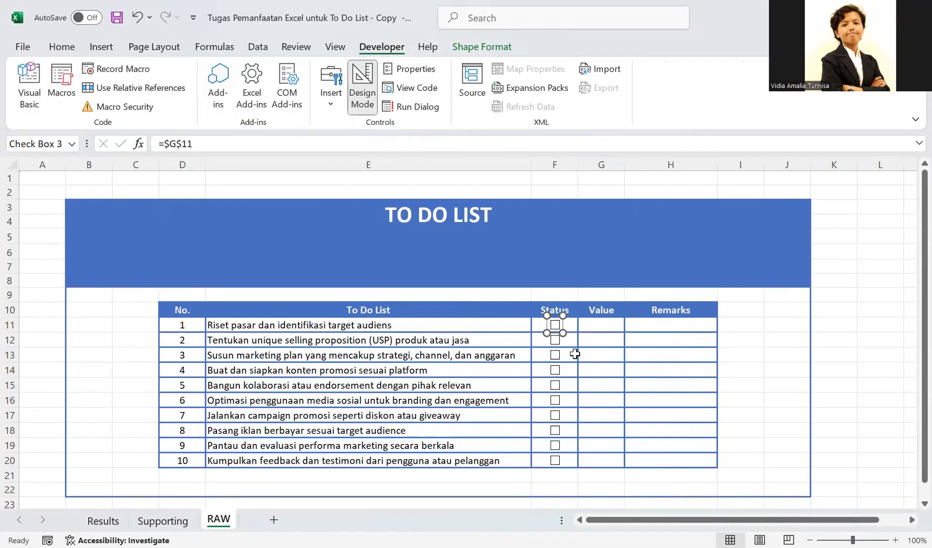
pyautogui.click(575, 353)
# - Toggle the F11 check box several times to test its link to G11, leaving it unchecked
pyautogui.click(554, 325)
pyautogui.click(554, 328)
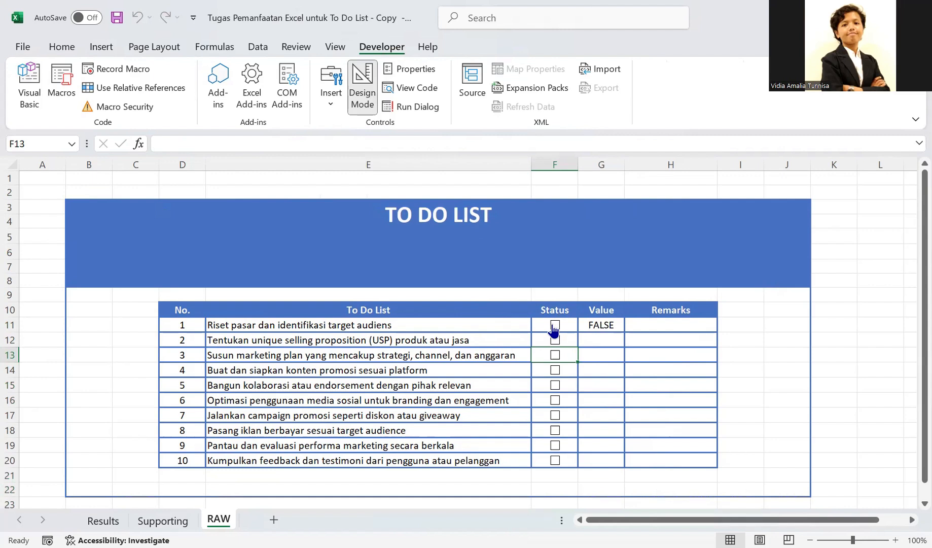
pyautogui.click(554, 328)
pyautogui.click(554, 330)
pyautogui.click(555, 329)
pyautogui.click(554, 330)
pyautogui.click(611, 312)
pyautogui.moveTo(611, 311); pyautogui.dragTo(606, 461)
pyautogui.click(614, 313)
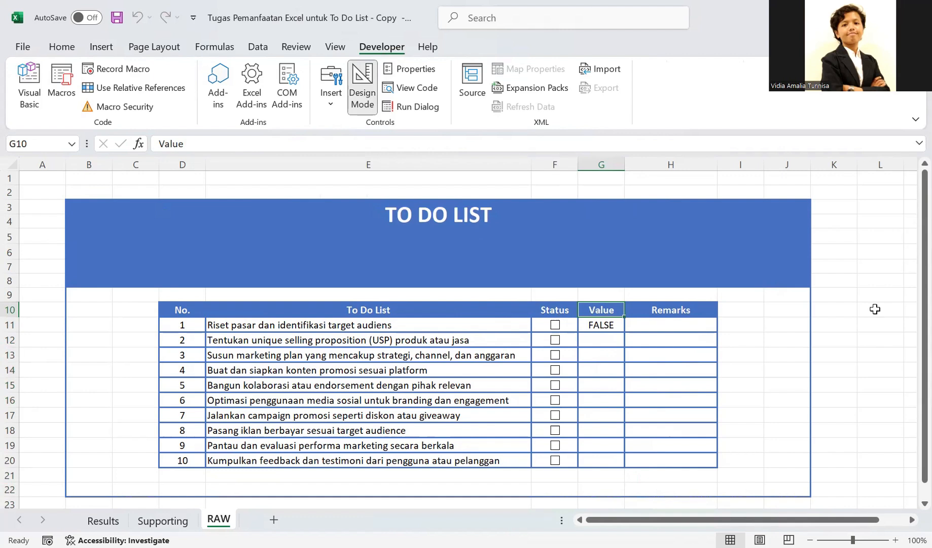
pyautogui.click(896, 309)
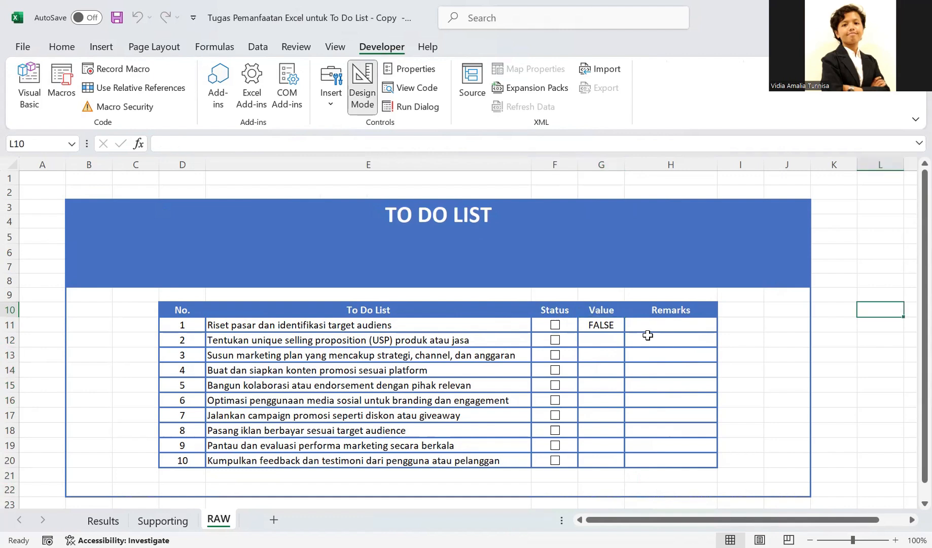
# - Tick and clear the Status check boxes down F11:F20 so their linked Value cells G11:G20 are filled with FALSE
pyautogui.click(556, 325)
pyautogui.click(556, 348)
pyautogui.click(556, 341)
pyautogui.click(555, 355)
pyautogui.click(556, 370)
pyautogui.click(555, 341)
pyautogui.click(556, 355)
pyautogui.click(556, 370)
pyautogui.click(556, 385)
pyautogui.click(556, 400)
pyautogui.click(556, 386)
pyautogui.click(556, 400)
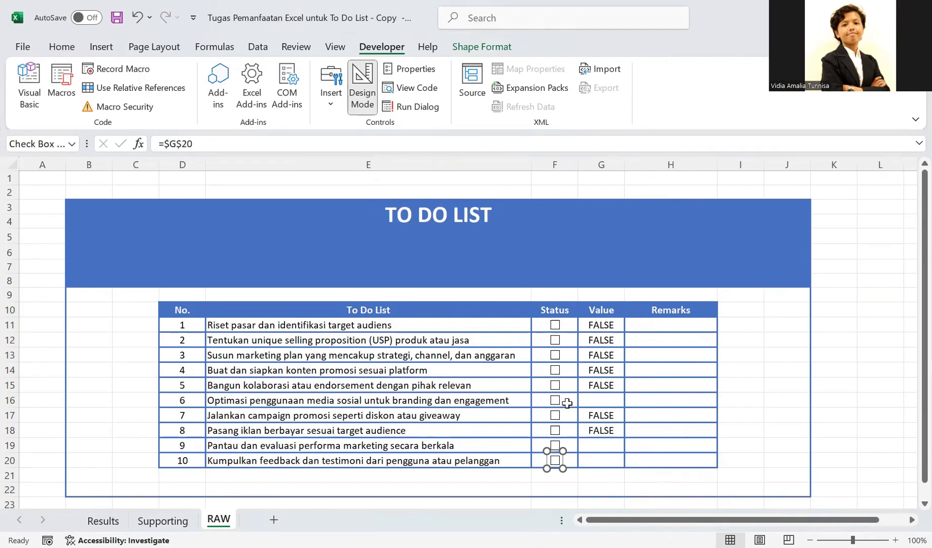
pyautogui.click(556, 400)
pyautogui.click(556, 402)
pyautogui.click(556, 445)
pyautogui.click(555, 445)
pyautogui.click(569, 460)
pyautogui.click(589, 463)
pyautogui.click(558, 469)
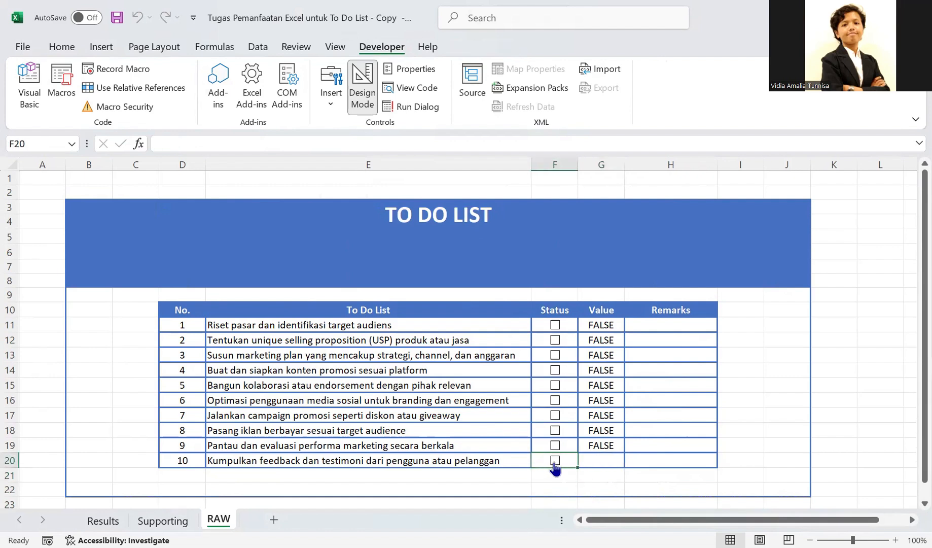
pyautogui.click(556, 461)
pyautogui.click(556, 461)
pyautogui.click(665, 396)
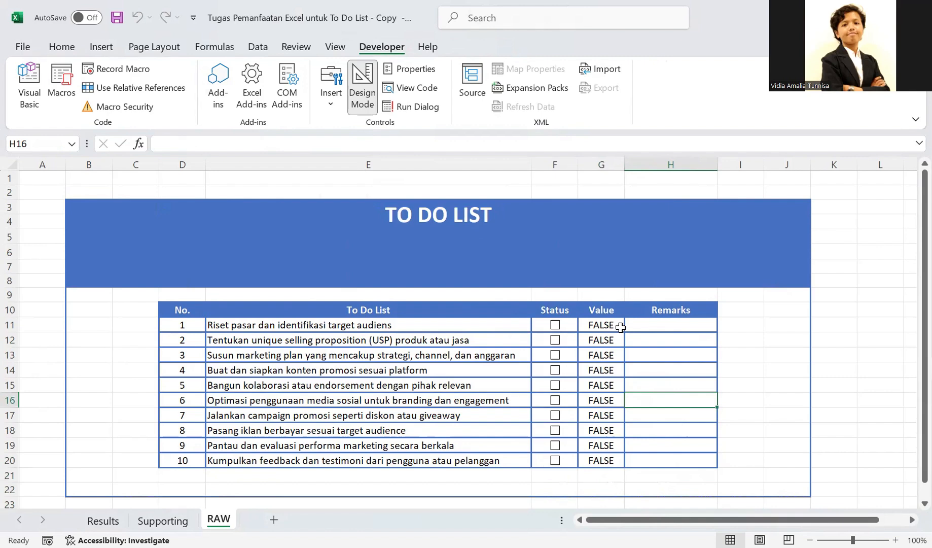
# - Create a formula-based conditional formatting rule for task cell E11 that refers to Value cell G11
pyautogui.moveTo(365, 324); pyautogui.dragTo(356, 460)
pyautogui.click(361, 326)
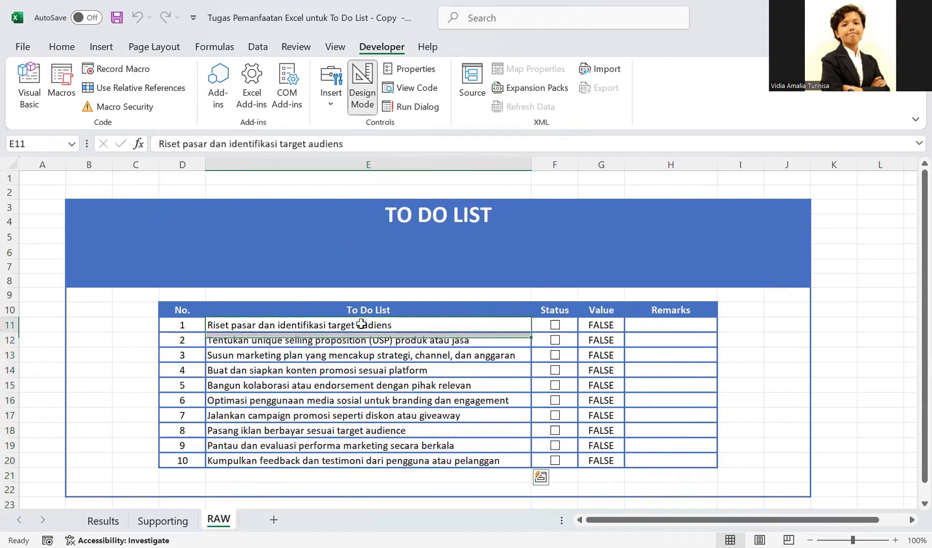
pyautogui.click(63, 49)
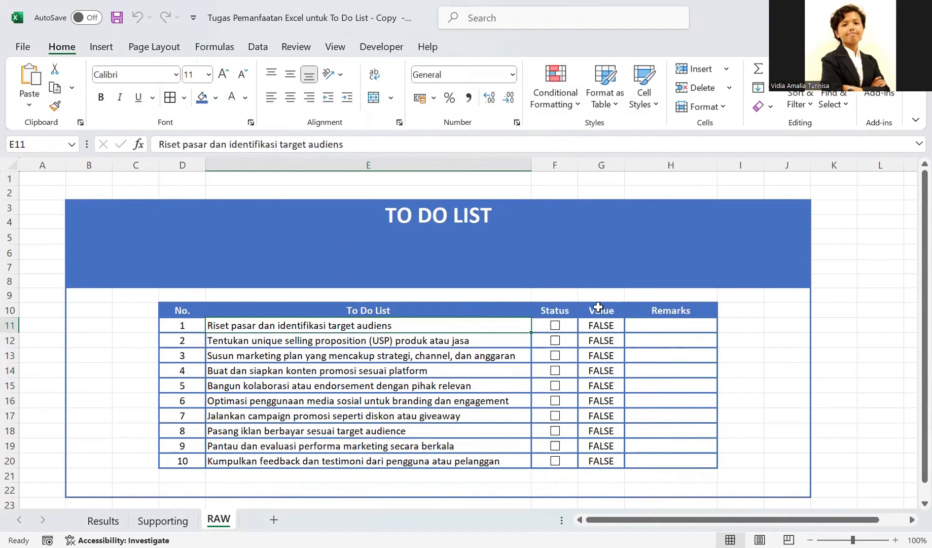
pyautogui.click(598, 327)
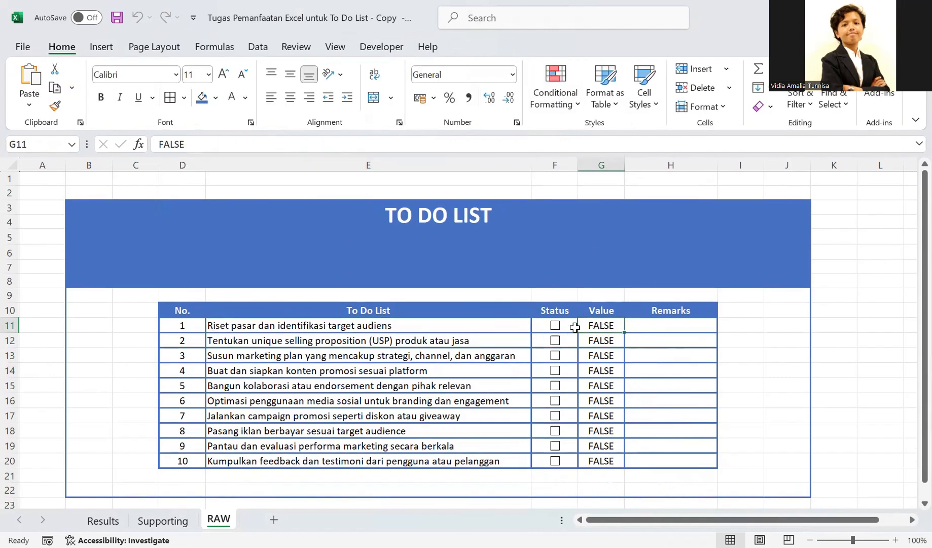
pyautogui.click(453, 327)
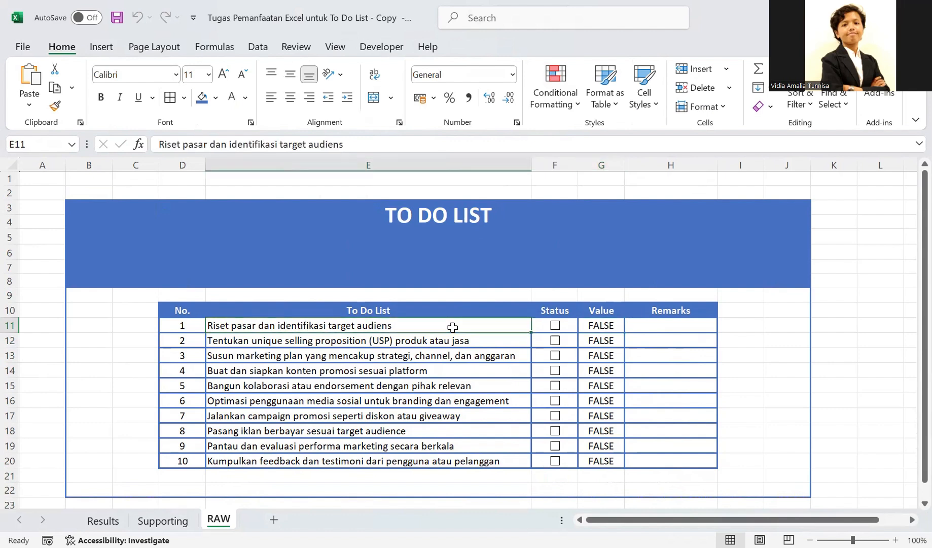
pyautogui.rightClick(401, 329)
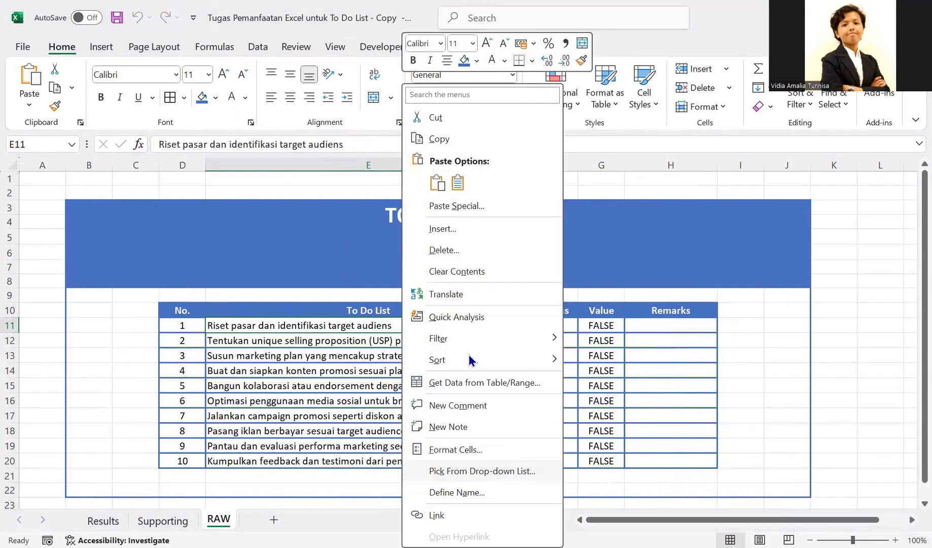
pyautogui.click(577, 93)
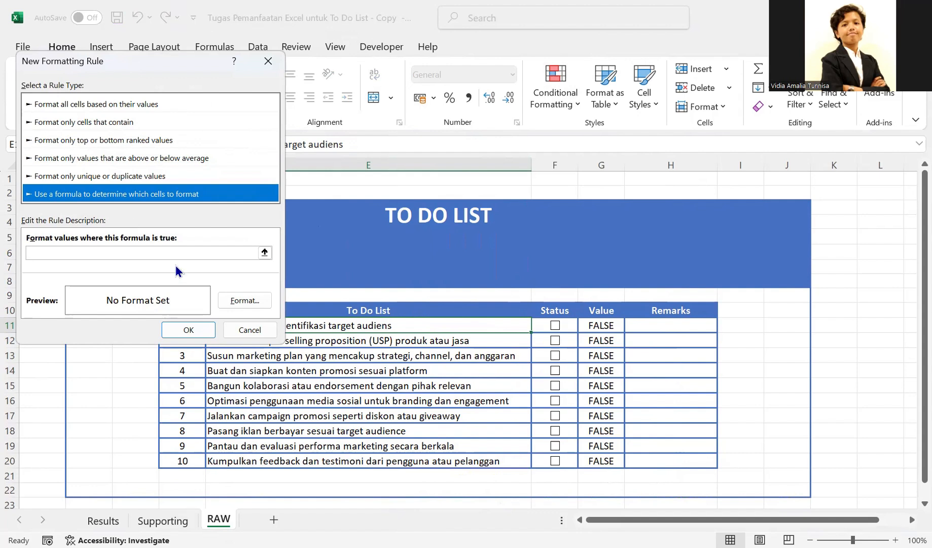
pyautogui.click(264, 252)
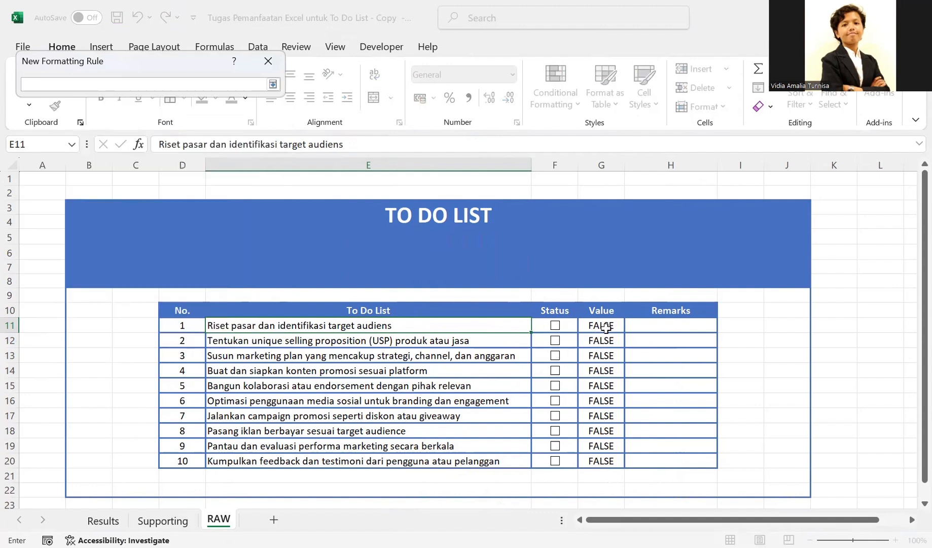
pyautogui.click(606, 328)
# - Give the E11 conditional formatting rule a strikethrough, Regular font style and blue font color, and apply it
pyautogui.click(251, 301)
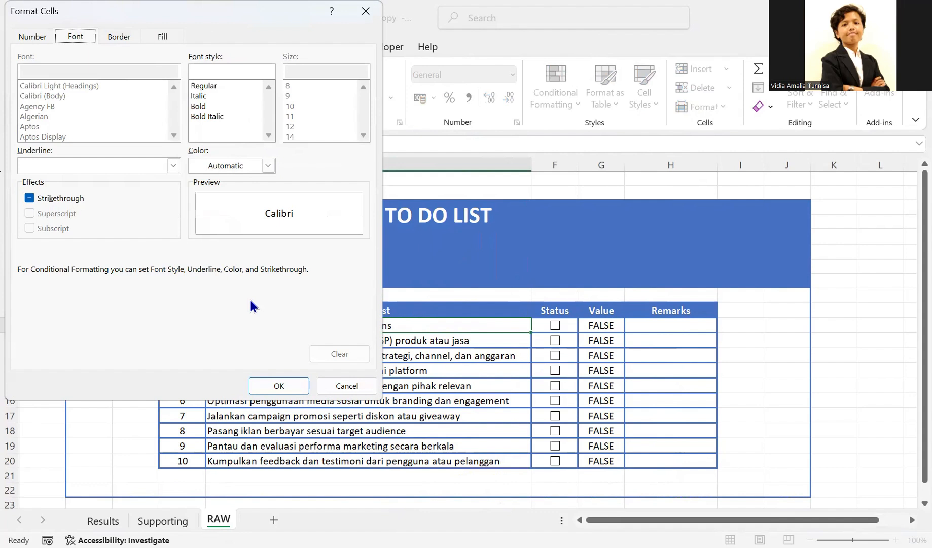
pyautogui.click(29, 199)
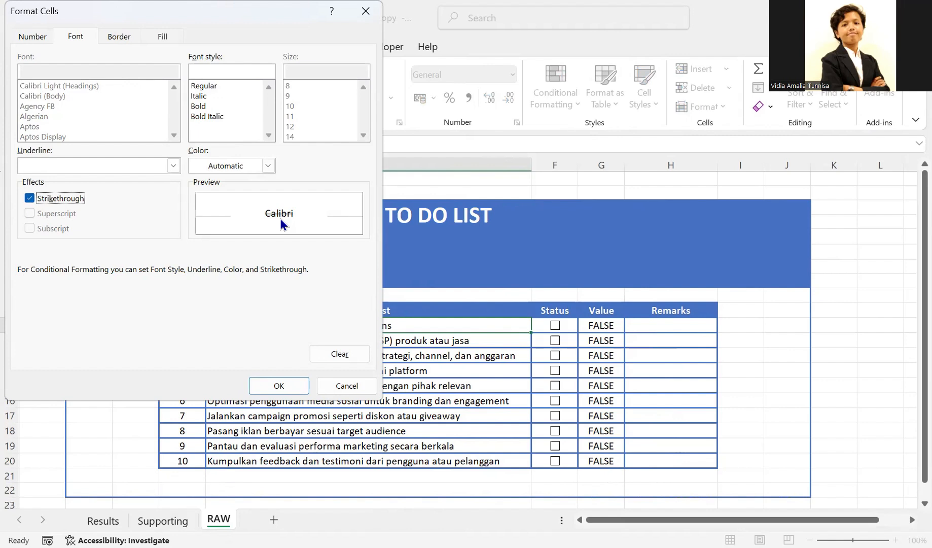
pyautogui.click(208, 85)
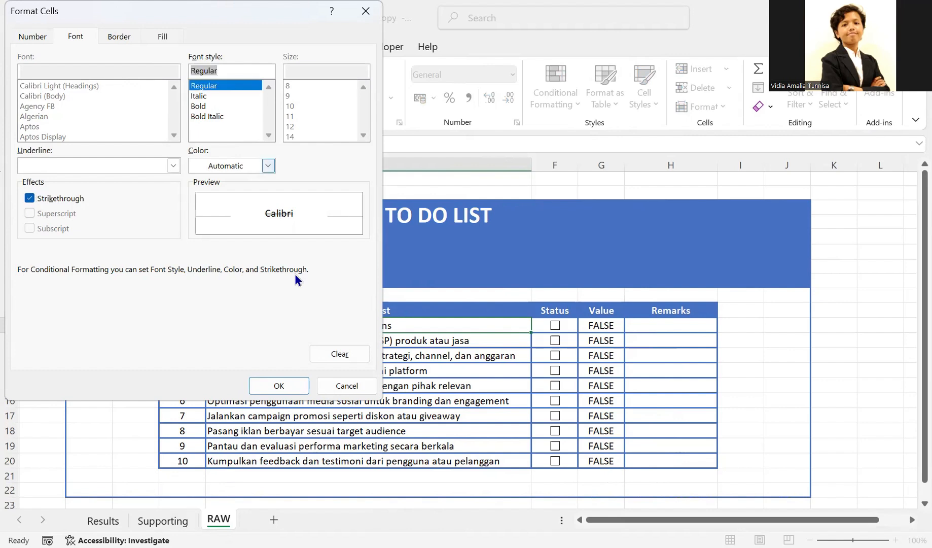
pyautogui.click(269, 166)
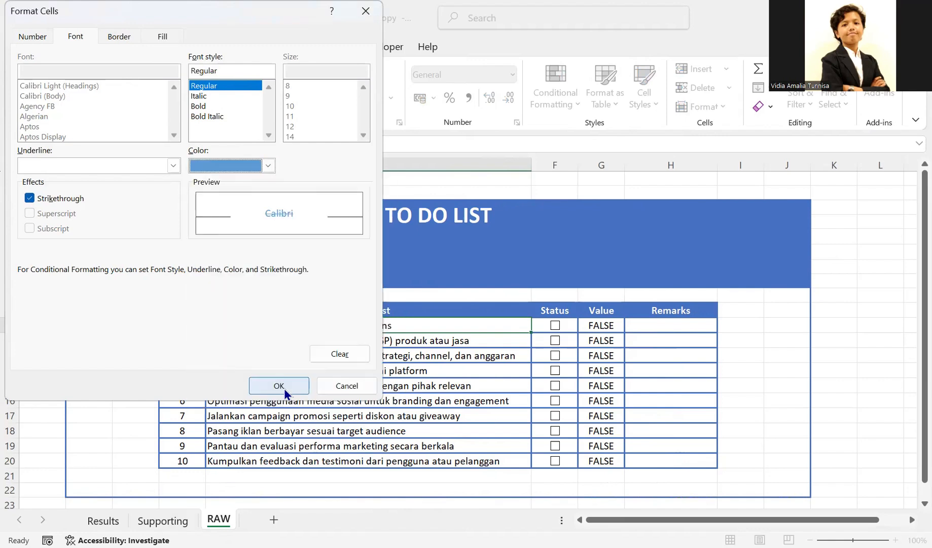
pyautogui.click(285, 391)
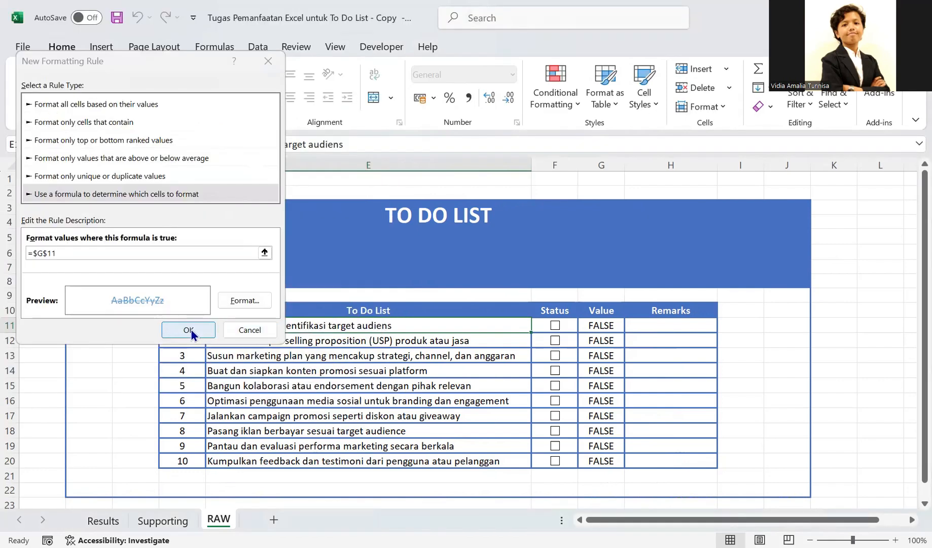
pyautogui.press('Return')
# - Toggle the first task's check box in F11 to test the strikethrough rule on E11, leaving it checked
pyautogui.click(555, 325)
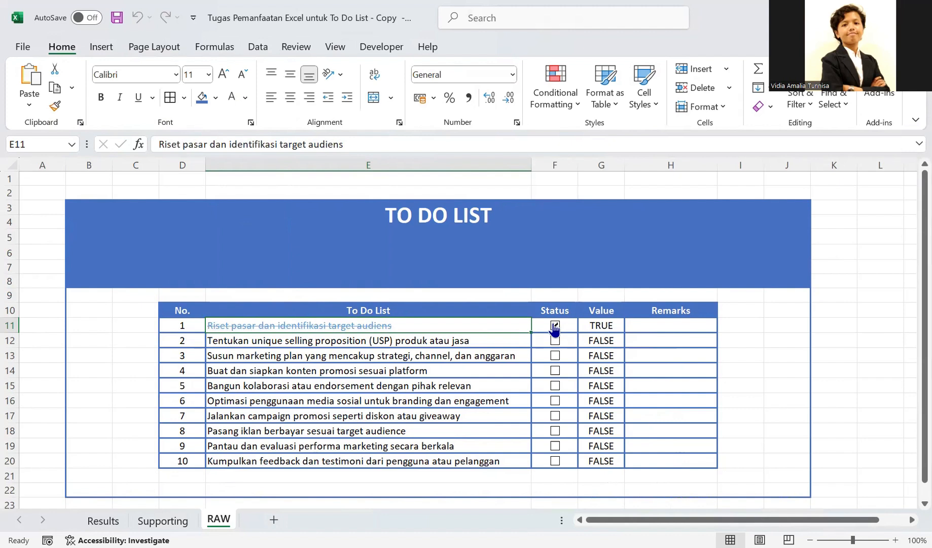
pyautogui.click(554, 326)
pyautogui.click(555, 326)
# - Add formula-based rules with blue strikethrough to tasks E12:E20, each referring to its own row's Value cell, such as =$G$20 for E20
pyautogui.click(438, 344)
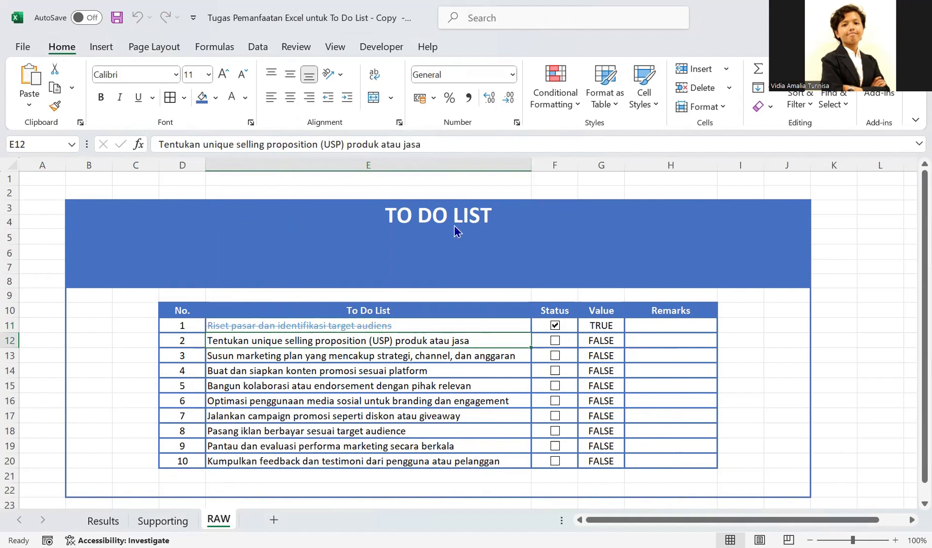
pyautogui.click(554, 107)
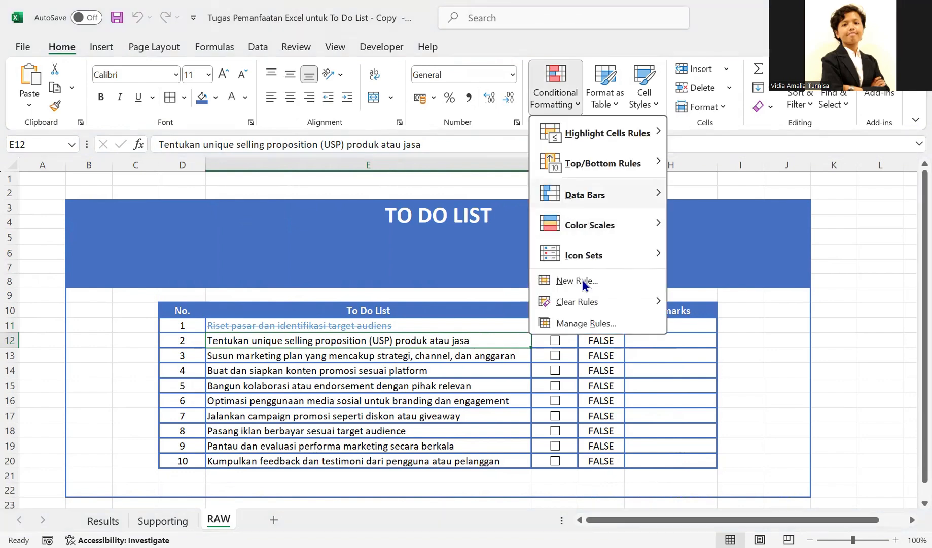
pyautogui.click(581, 283)
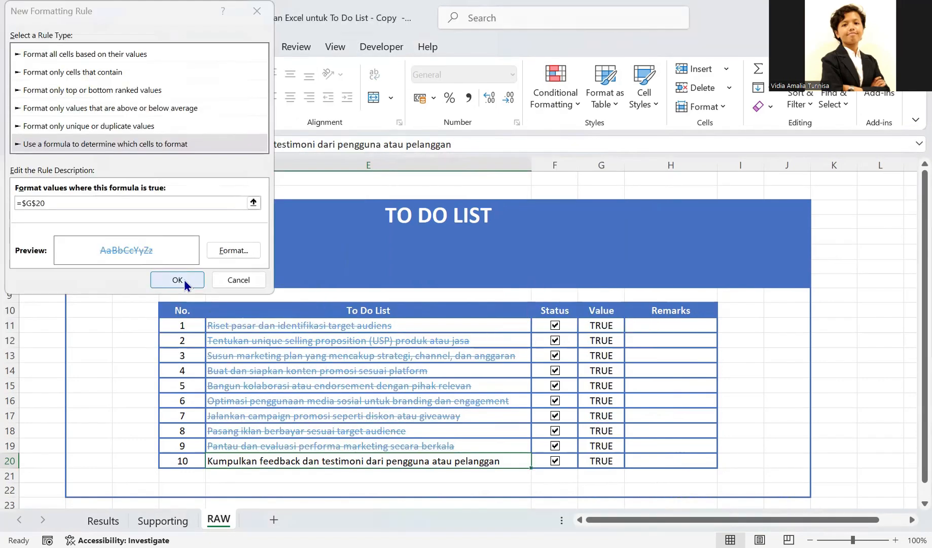
pyautogui.click(183, 277)
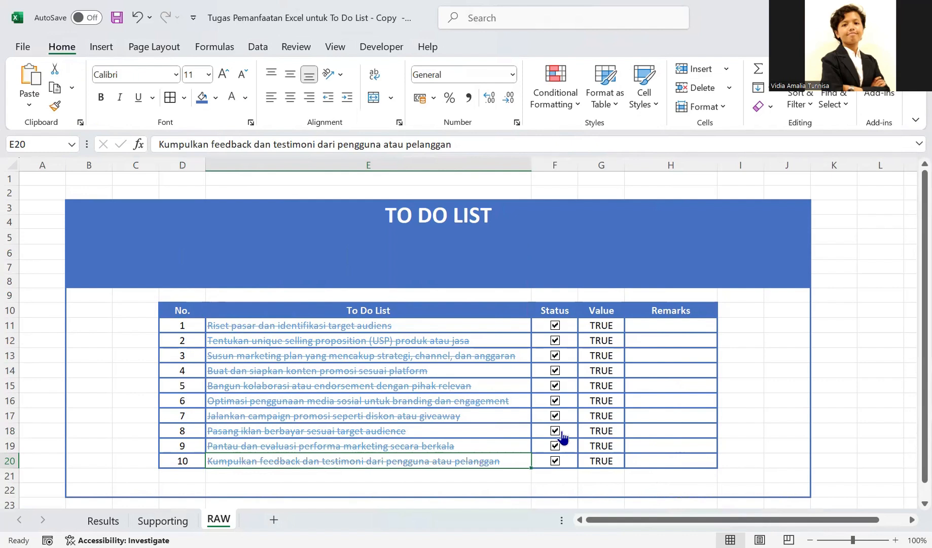
# - Clear and tick the F11 check box repeatedly to retest the first task's strikethrough, leaving it checked
pyautogui.click(555, 326)
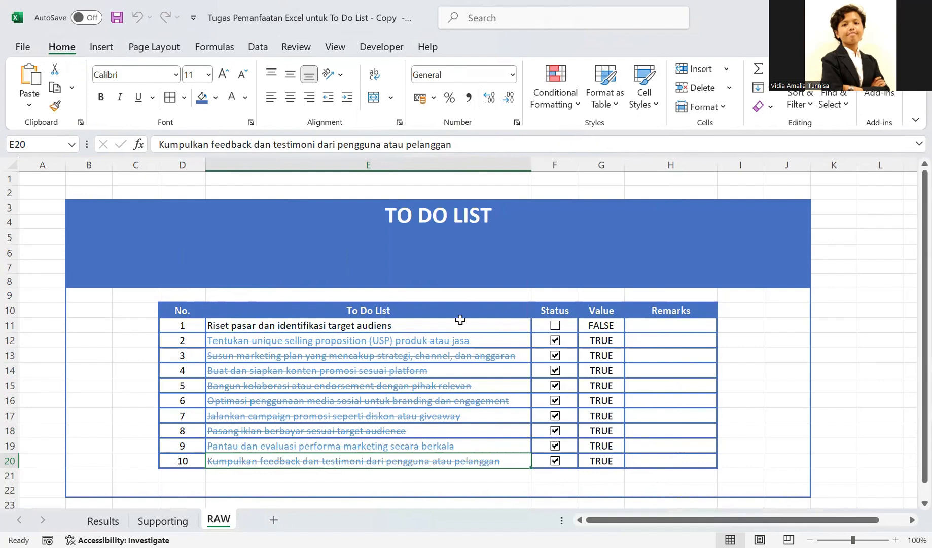
pyautogui.click(555, 327)
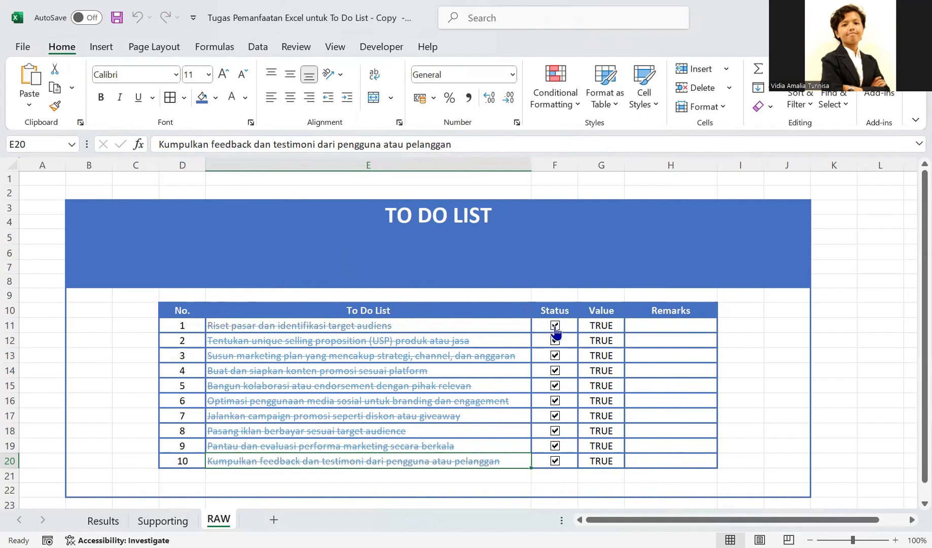
pyautogui.click(556, 326)
pyautogui.click(555, 326)
# - Examine the Total Job, Pending and Completed boxes on the Results sheet and the Supporting ranges they reference
pyautogui.click(104, 519)
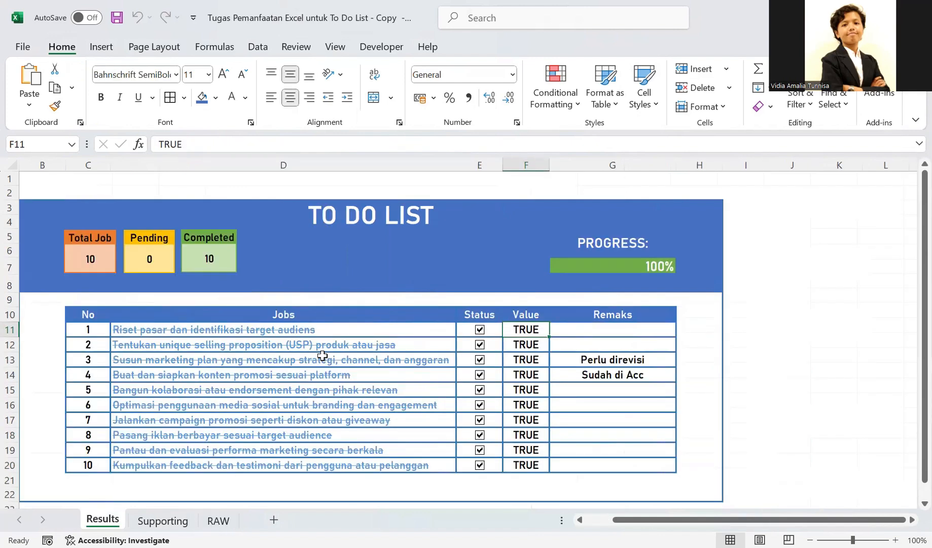
pyautogui.click(572, 330)
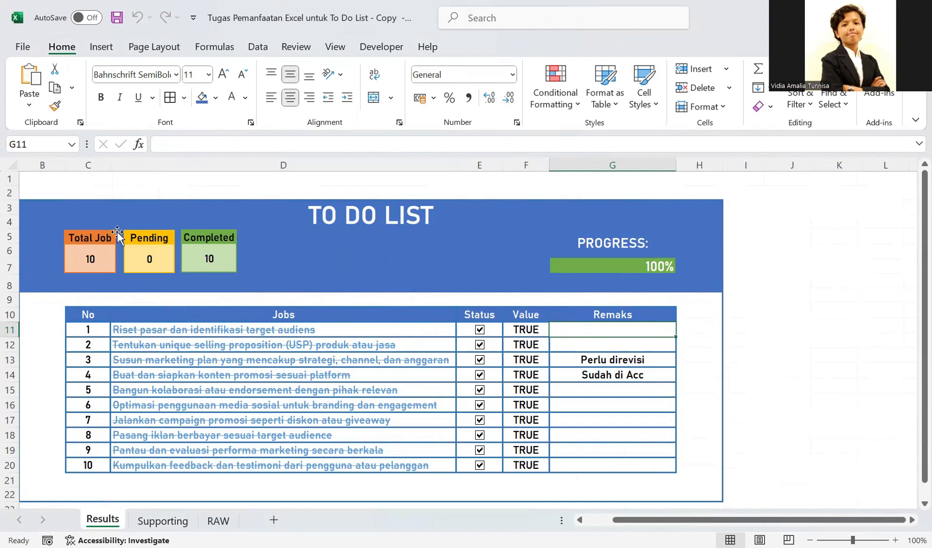
pyautogui.click(102, 239)
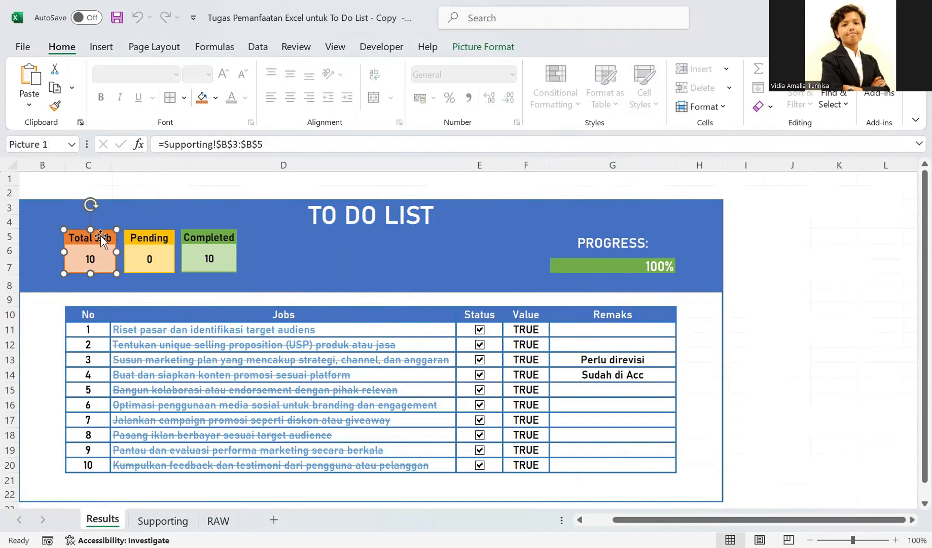
pyautogui.click(149, 233)
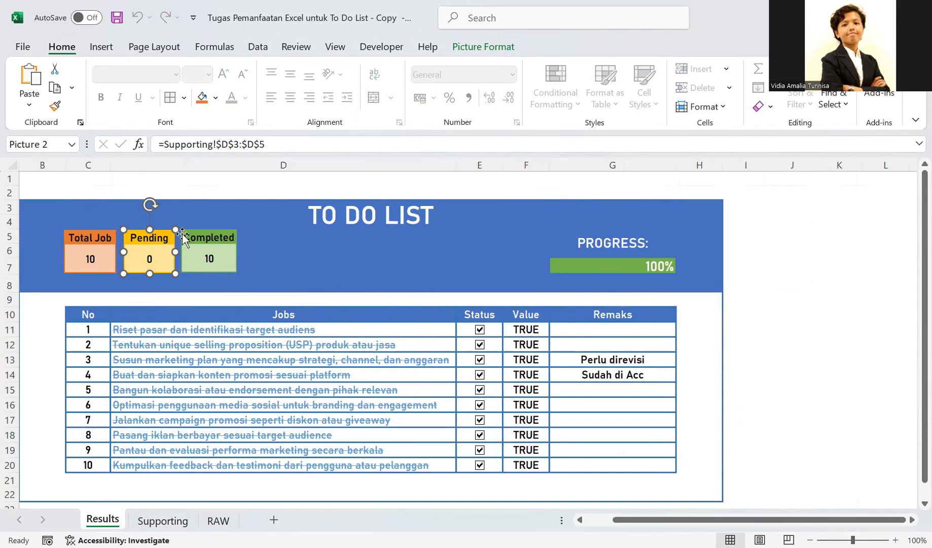
pyautogui.click(198, 238)
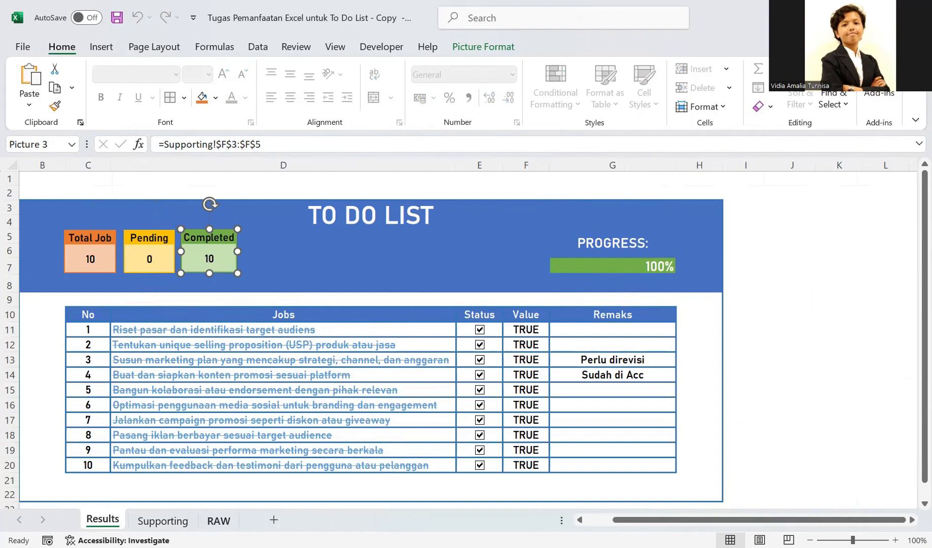
# - Add a new worksheet after RAW and name it Supporting 2
pyautogui.click(218, 520)
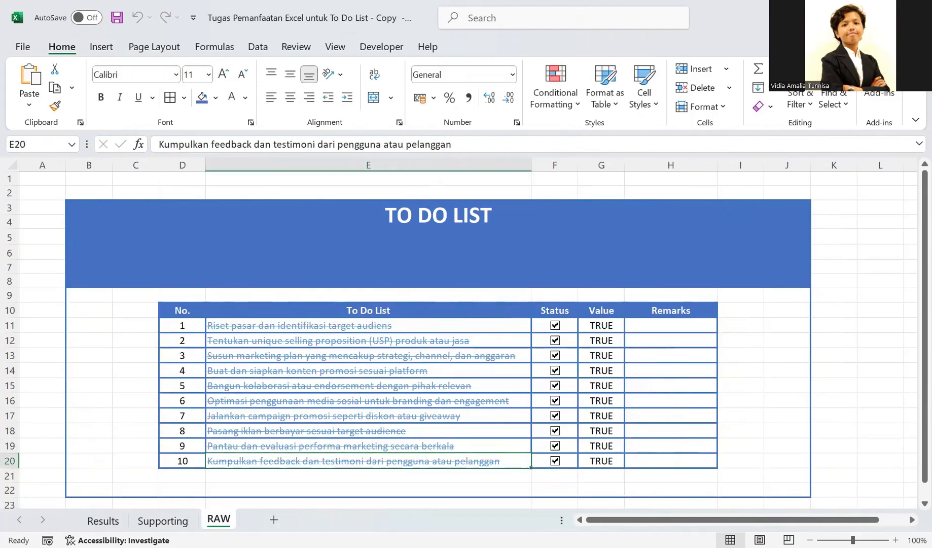
pyautogui.click(274, 519)
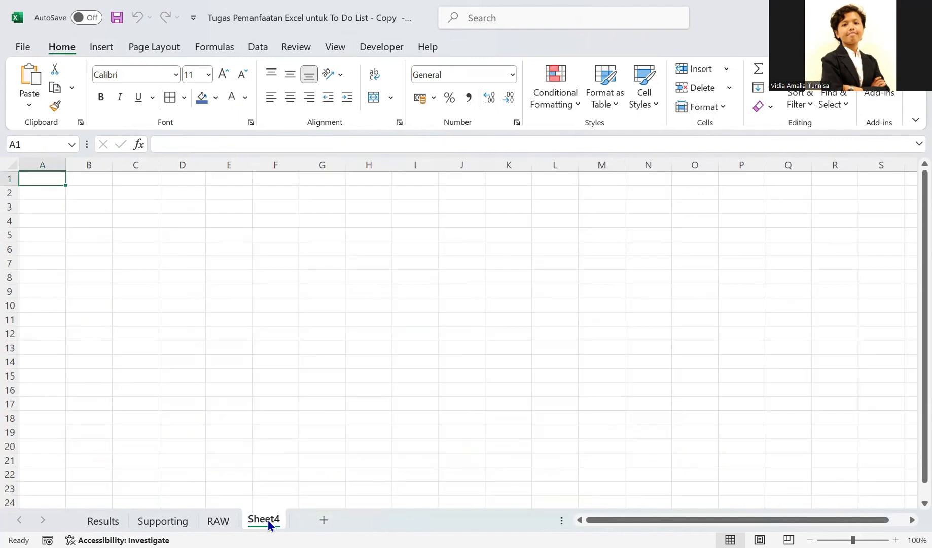
pyautogui.rightClick(269, 522)
pyautogui.click(317, 357)
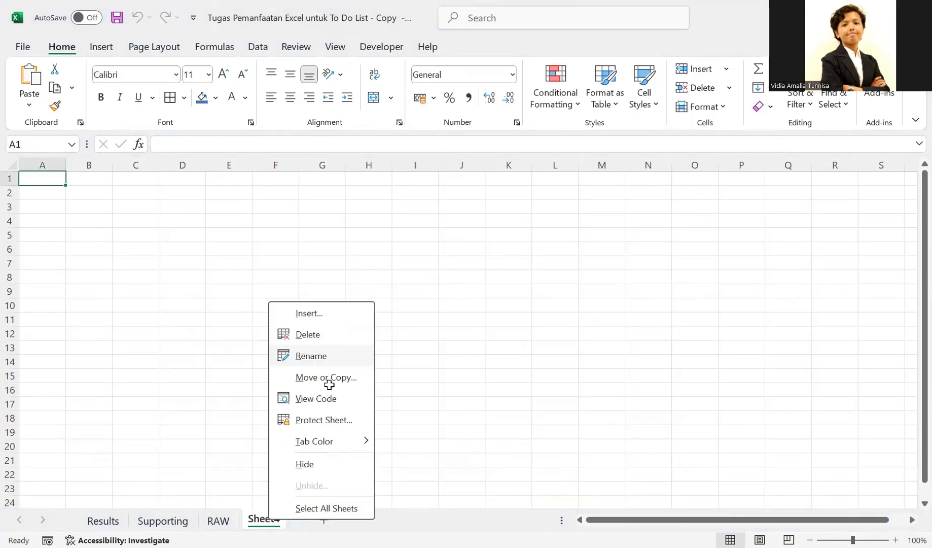
pyautogui.write('Su')
pyautogui.write('ppoor')
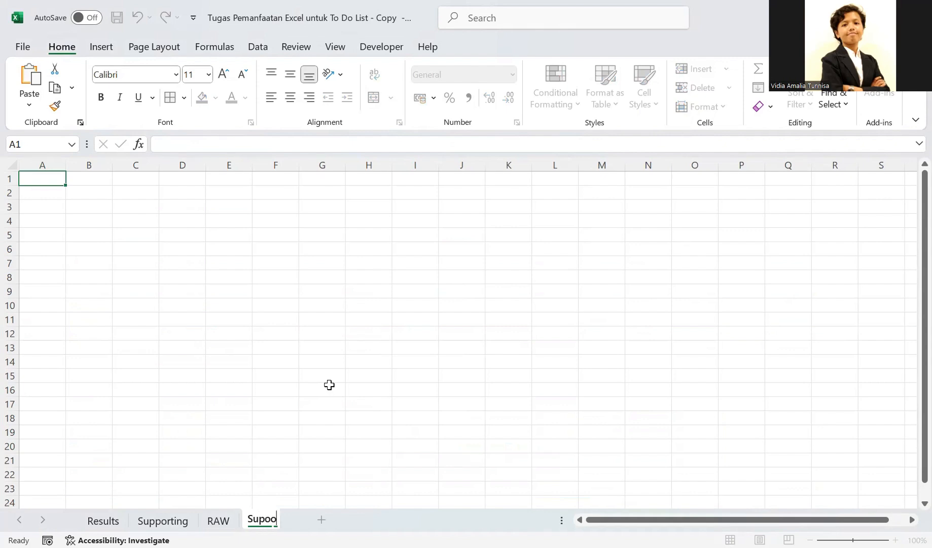
pyautogui.press('BackSpace')
pyautogui.press('BackSpace')
pyautogui.press('BackSpace')
pyautogui.press('BackSpace')
pyautogui.write('portin')
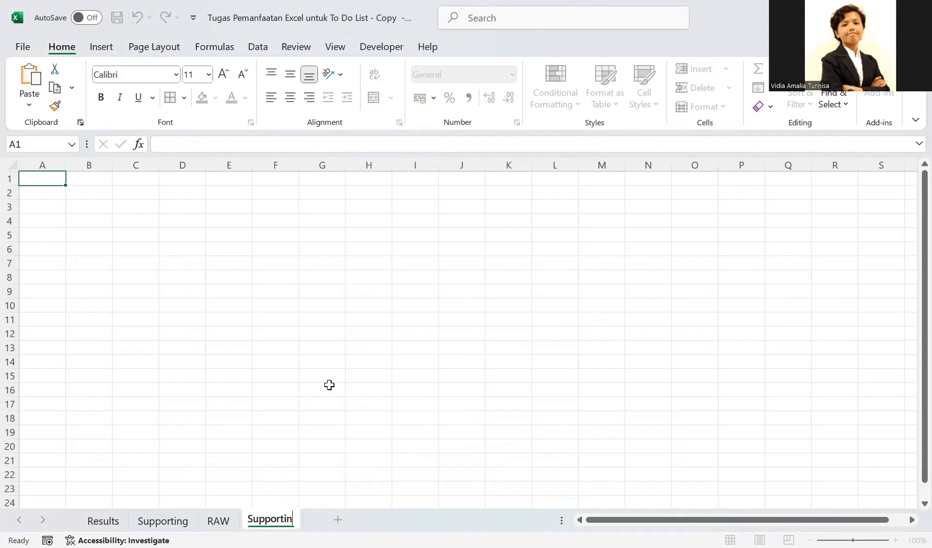
pyautogui.write('g 2')
pyautogui.press('Return')
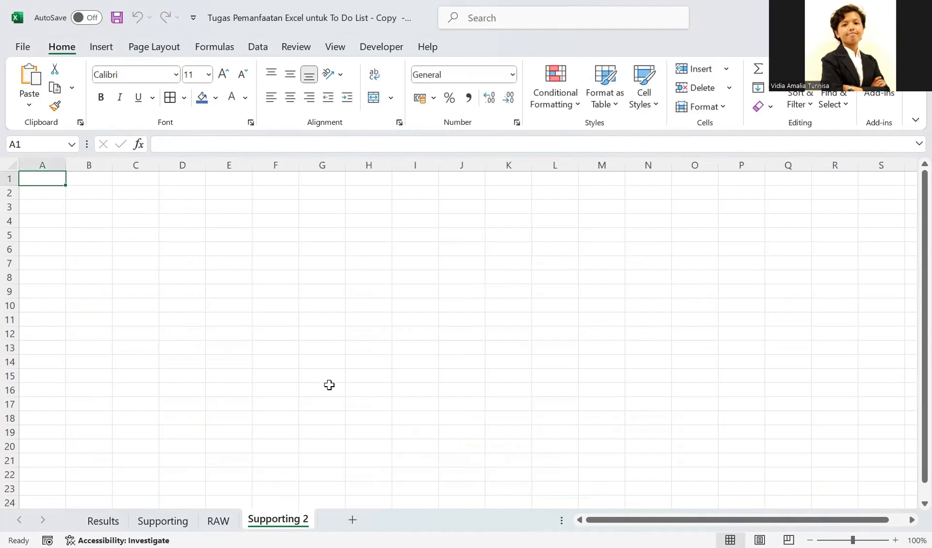
# - Enter the headings Total Job in B3, Pending in D3 and Completed in F3 on Supporting 2, following the Supporting sheet's layout
pyautogui.click(230, 346)
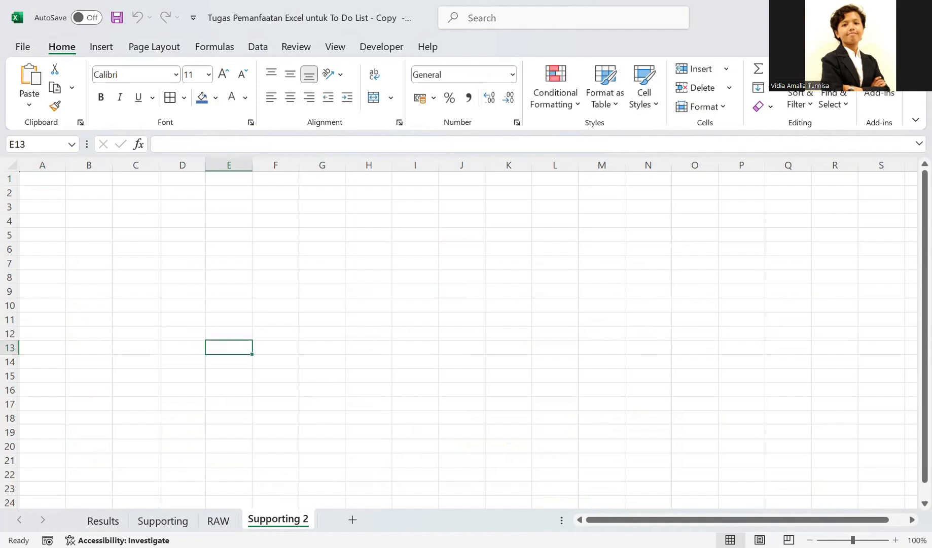
pyautogui.click(219, 519)
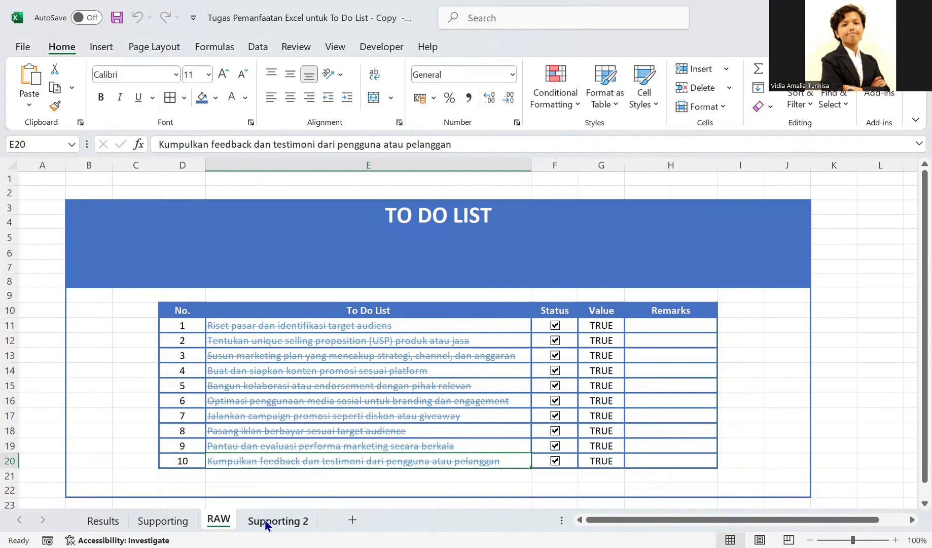
pyautogui.click(143, 522)
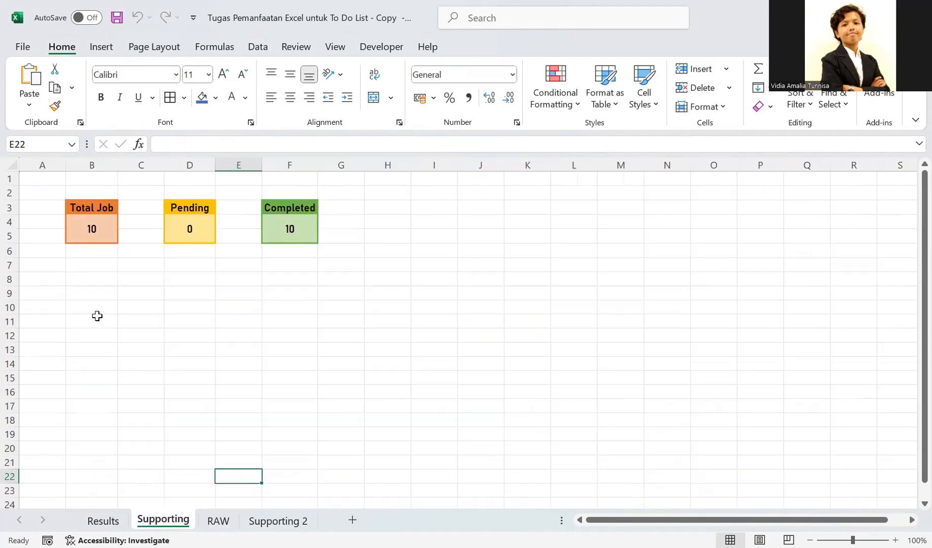
pyautogui.click(94, 209)
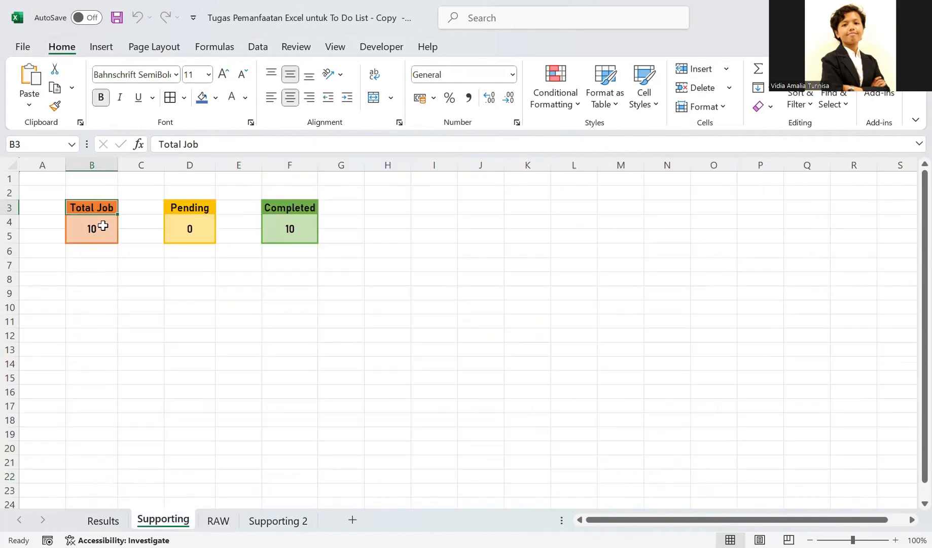
pyautogui.click(265, 520)
pyautogui.click(95, 208)
pyautogui.write('Tita')
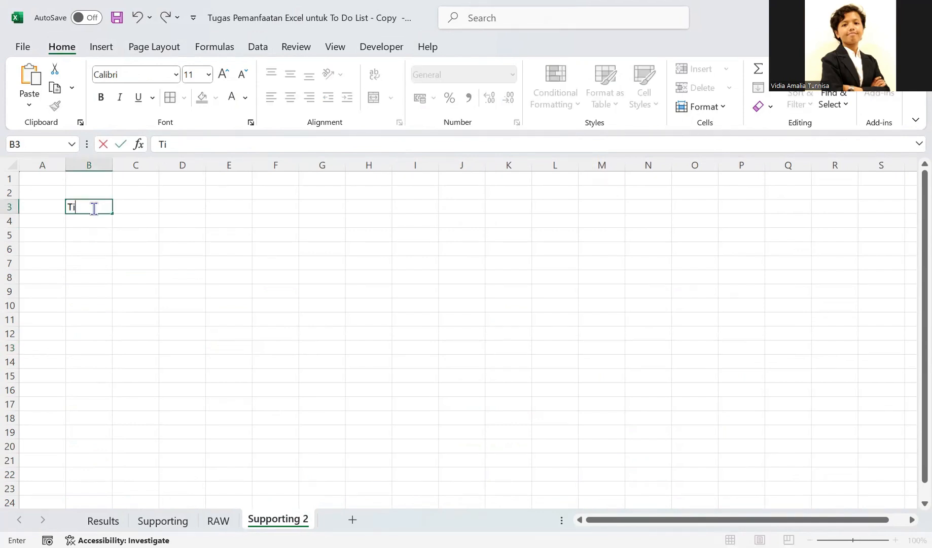
pyautogui.press('BackSpace')
pyautogui.press('BackSpace')
pyautogui.press('BackSpace')
pyautogui.write('otal Job')
pyautogui.press('Tab')
pyautogui.press('Tab')
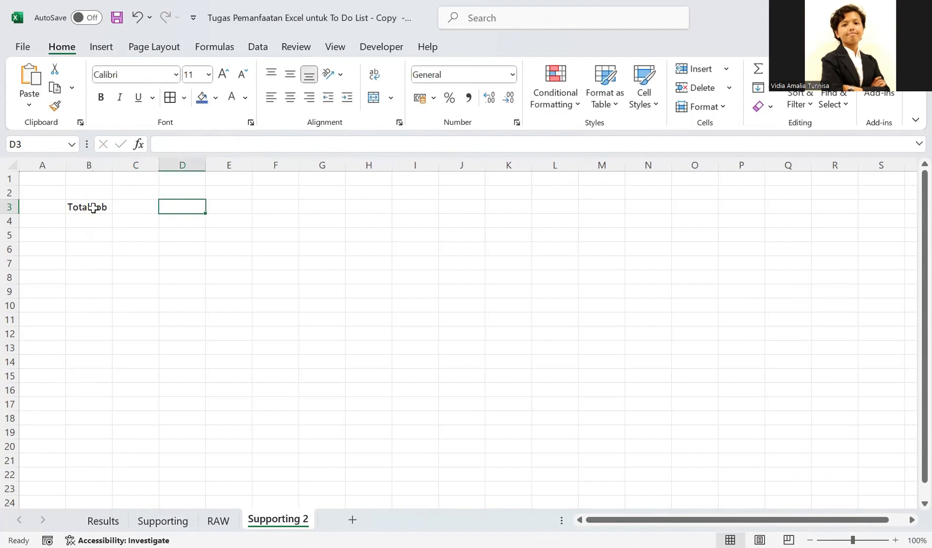
pyautogui.write('Pending')
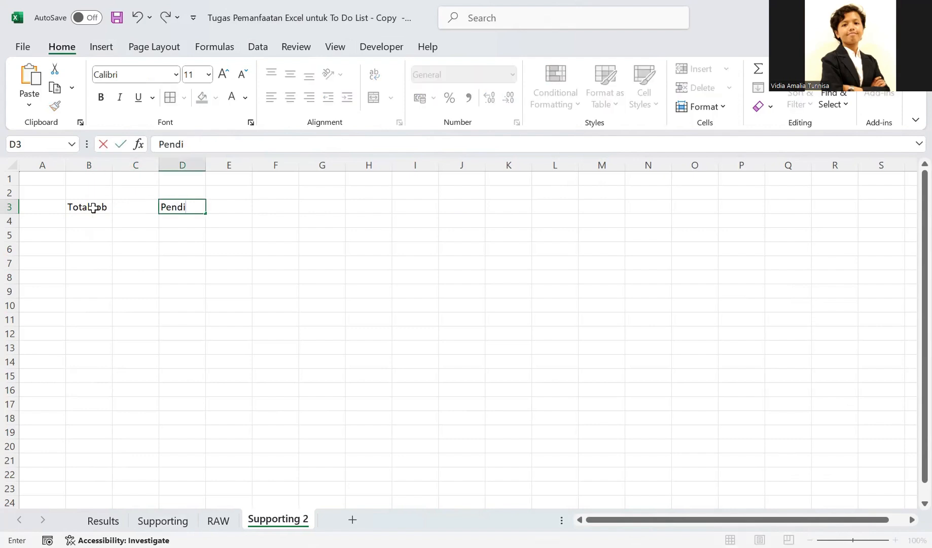
pyautogui.press('Tab')
pyautogui.press('Tab')
pyautogui.write('Completed')
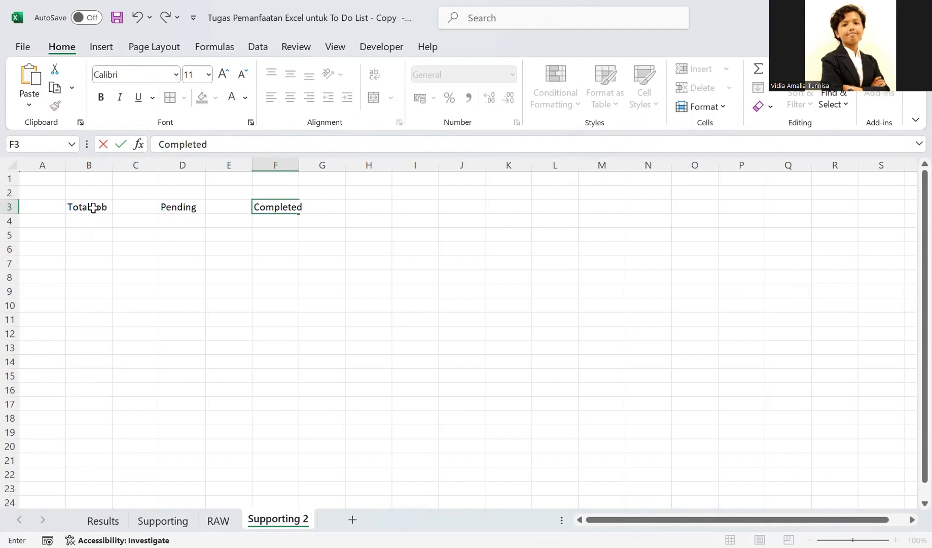
pyautogui.press('Return')
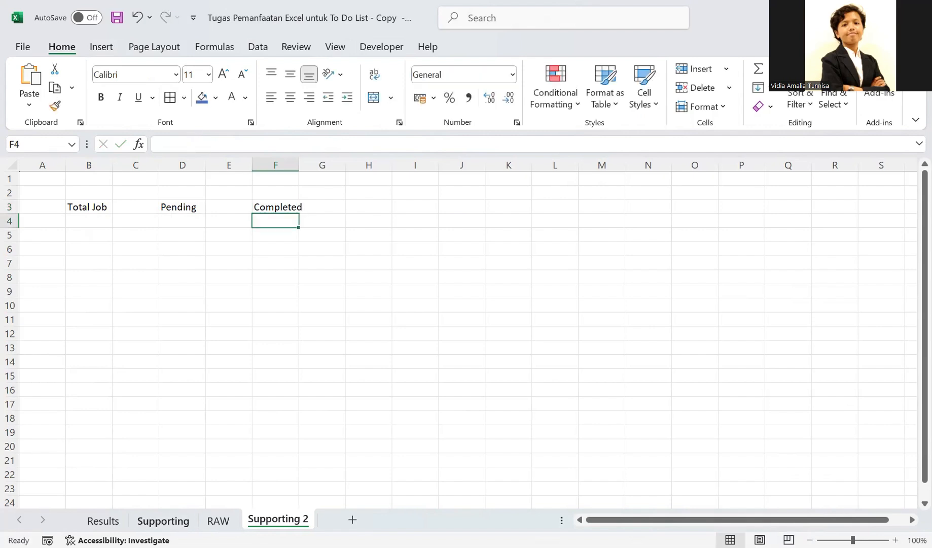
# - Widen column F on Supporting 2 to about 9,73 so that the Completed heading fits
pyautogui.click(163, 521)
pyautogui.click(295, 520)
pyautogui.moveTo(86, 207); pyautogui.dragTo(278, 208)
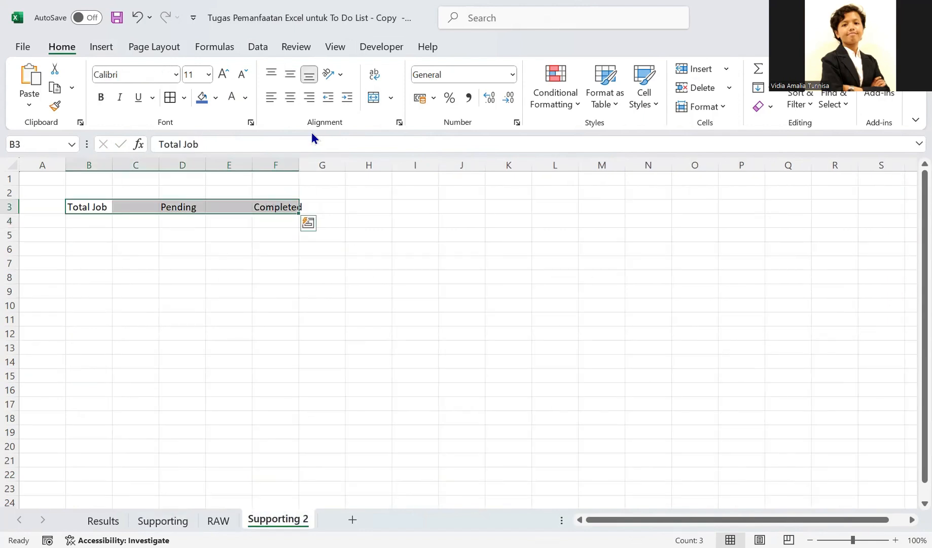
pyautogui.moveTo(298, 165); pyautogui.dragTo(308, 165)
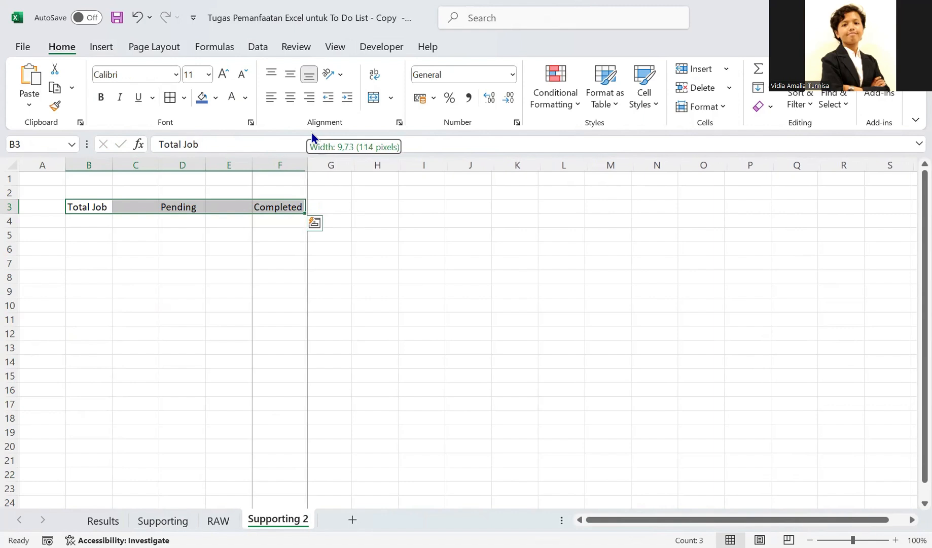
pyautogui.click(313, 277)
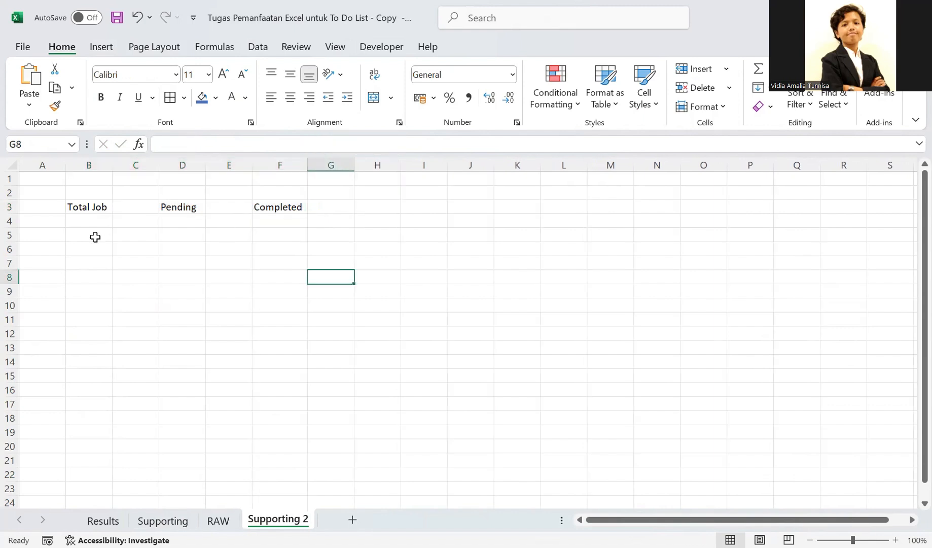
# - Center the headings in B3:F3 horizontally and vertically and make them bold
pyautogui.moveTo(101, 207); pyautogui.dragTo(259, 207)
pyautogui.click(290, 97)
pyautogui.click(290, 74)
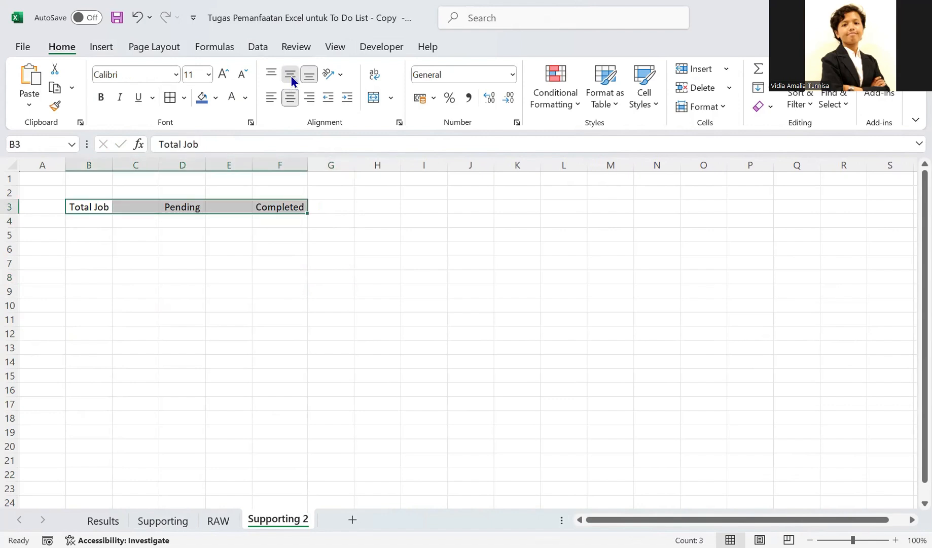
pyautogui.click(104, 101)
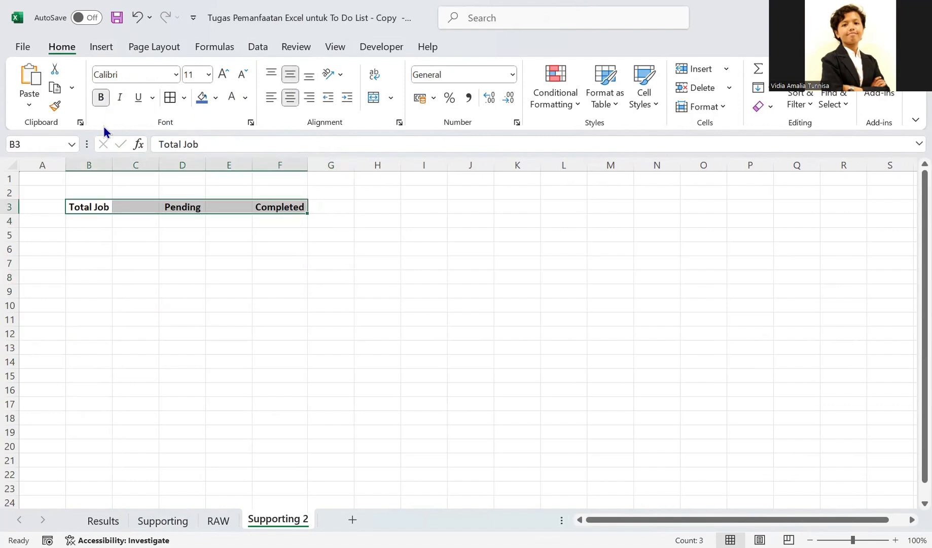
pyautogui.click(184, 264)
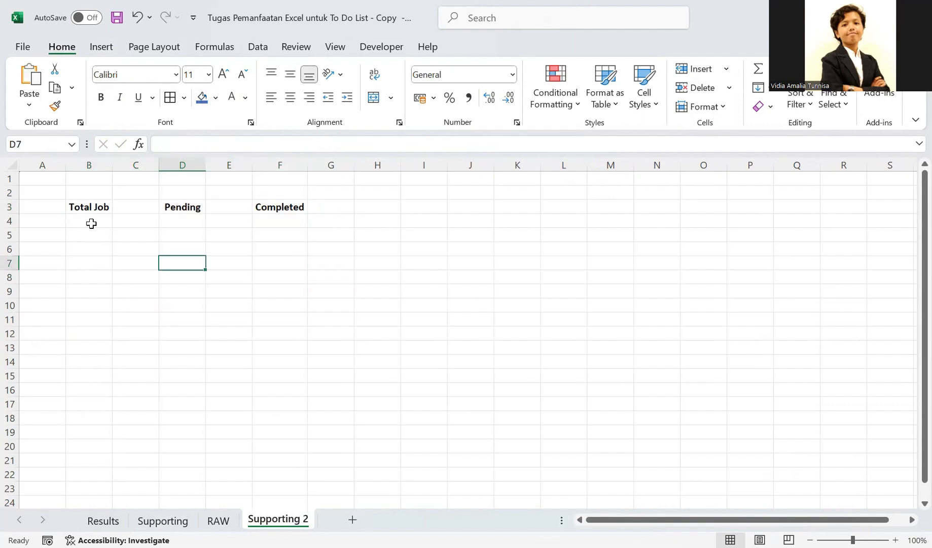
# - Add all borders to B3:B5 and merge B4:B5 into one box under Total Job
pyautogui.moveTo(89, 206); pyautogui.dragTo(101, 232)
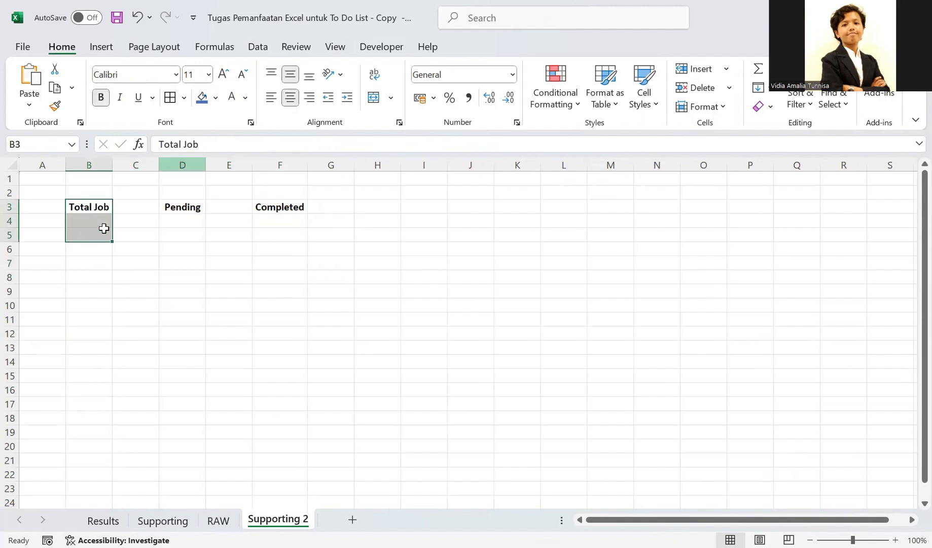
pyautogui.click(183, 99)
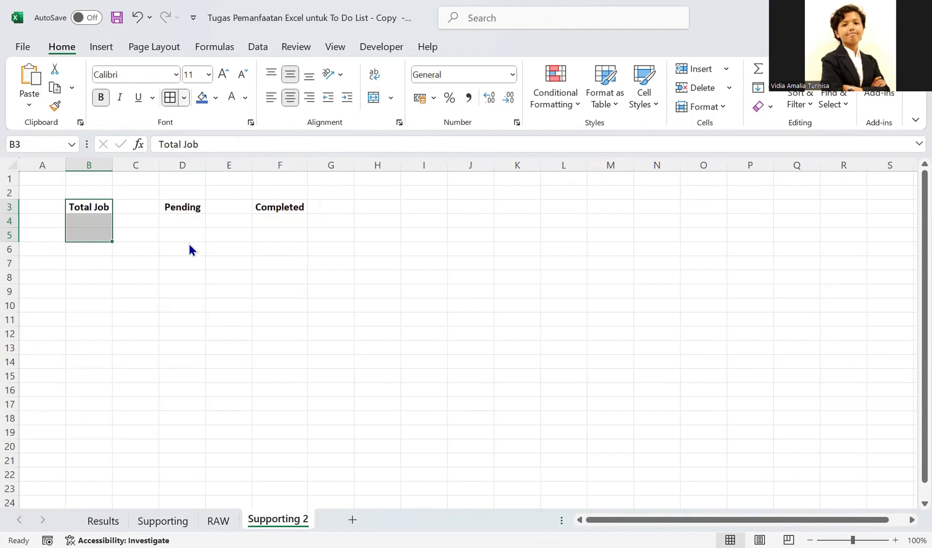
pyautogui.click(168, 249)
pyautogui.moveTo(97, 223); pyautogui.dragTo(98, 235)
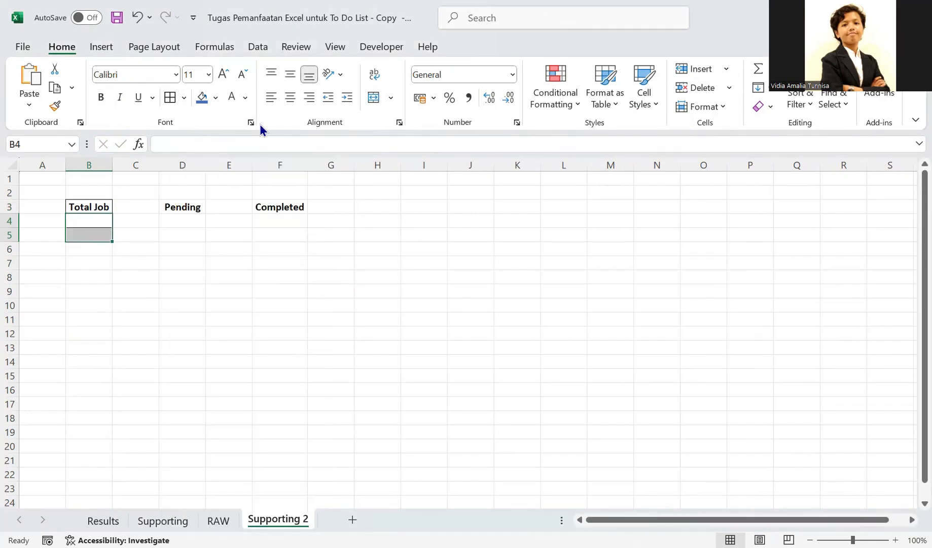
pyautogui.click(377, 99)
pyautogui.click(146, 285)
# - Add all borders to D3:D5 and F3:F5, and merge D4:D5 and F4:F5 into boxes under Pending and Completed
pyautogui.moveTo(179, 205); pyautogui.dragTo(178, 234)
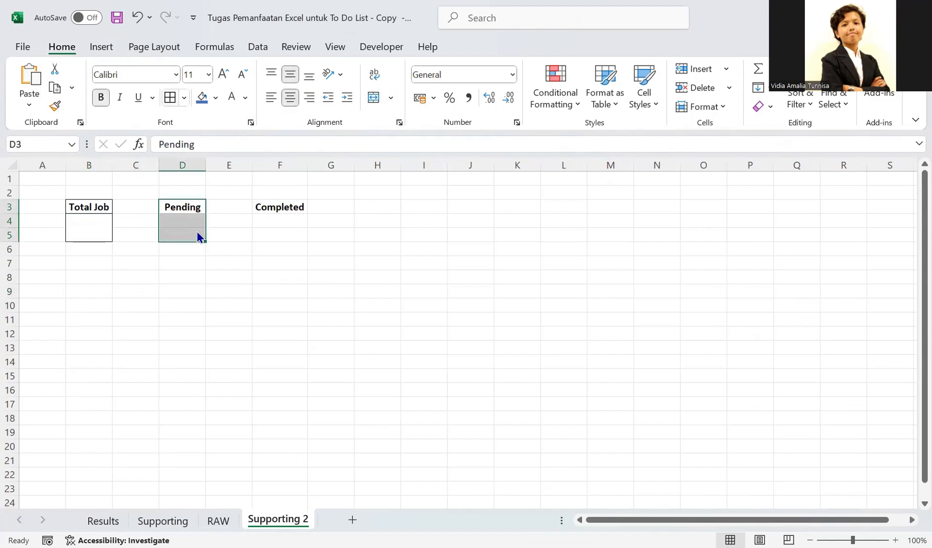
pyautogui.moveTo(262, 206); pyautogui.dragTo(266, 233)
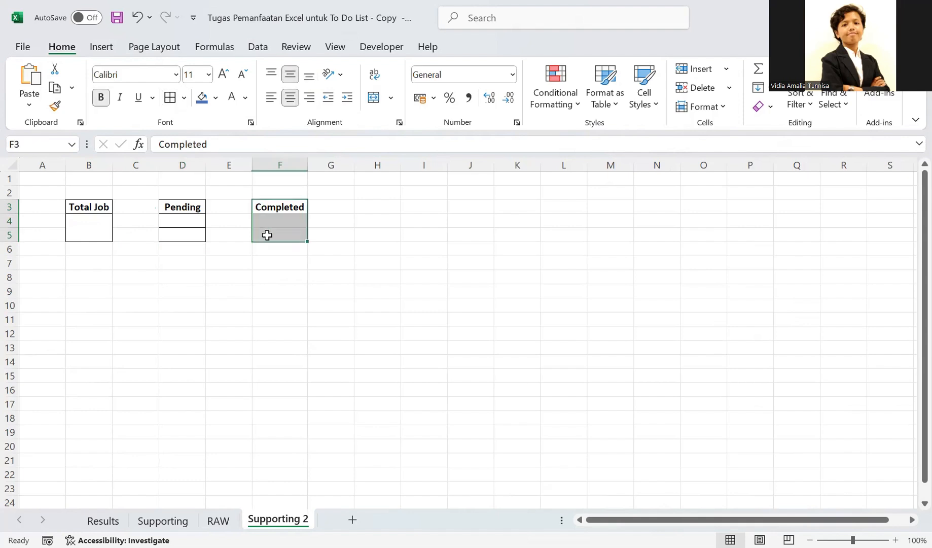
pyautogui.click(184, 98)
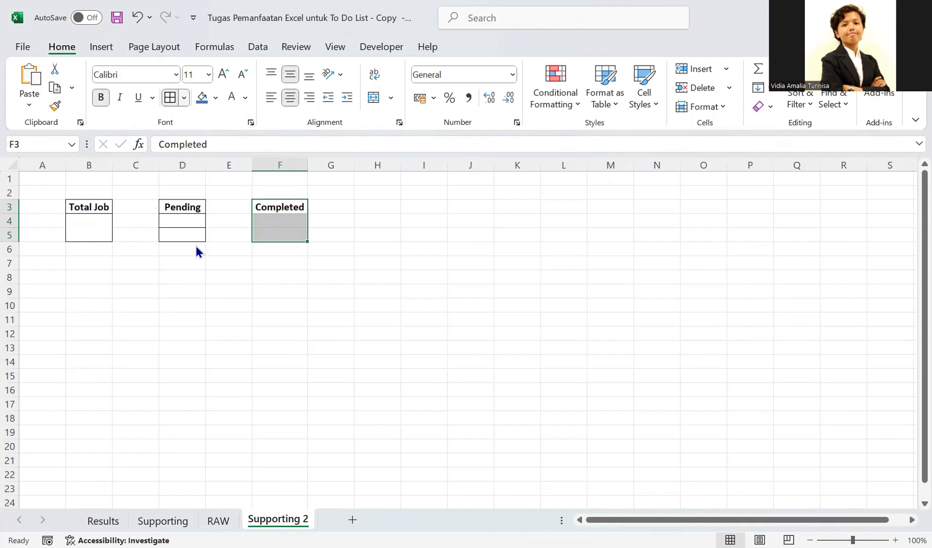
pyautogui.click(241, 268)
pyautogui.click(171, 229)
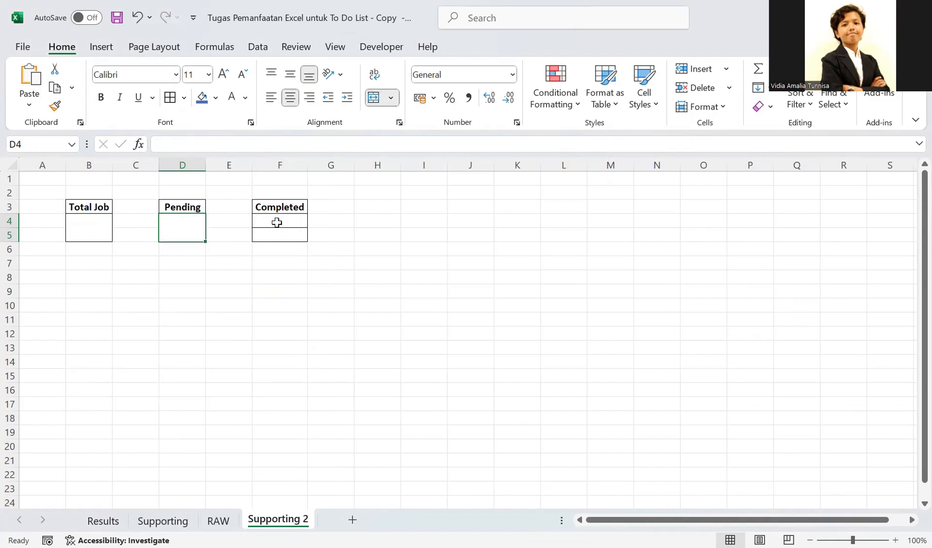
pyautogui.click(212, 296)
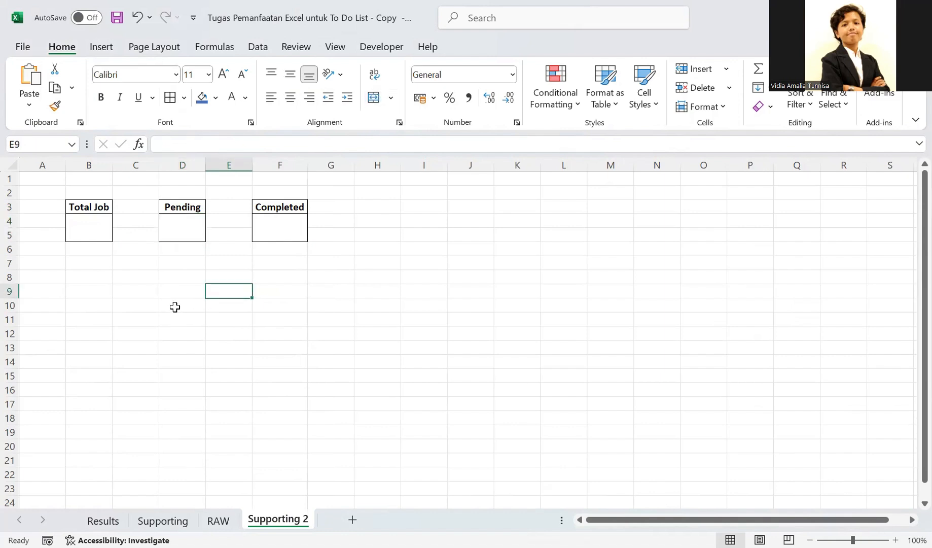
# - Autofit column B to the Total Job heading and widen column D slightly for Pending
pyautogui.click(97, 200)
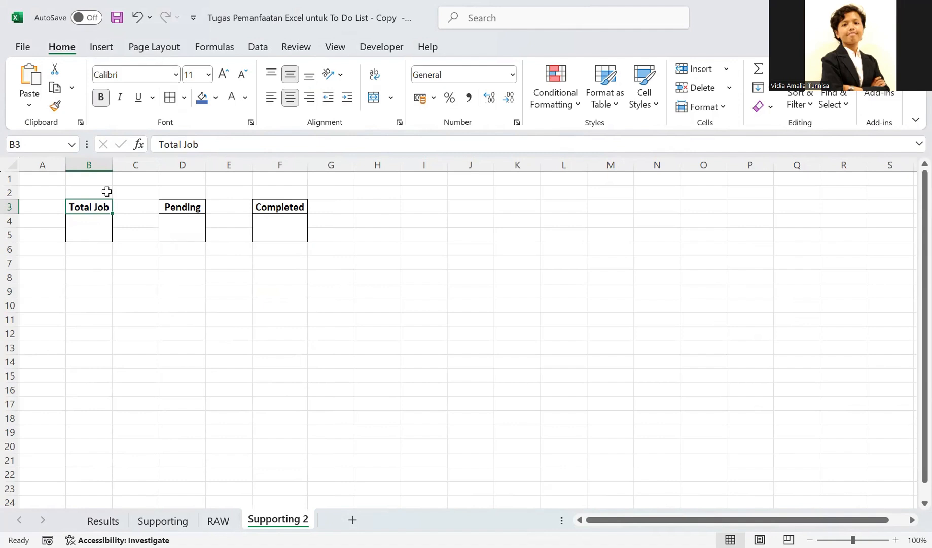
pyautogui.moveTo(113, 166); pyautogui.dragTo(113, 167)
pyautogui.doubleClick(113, 167)
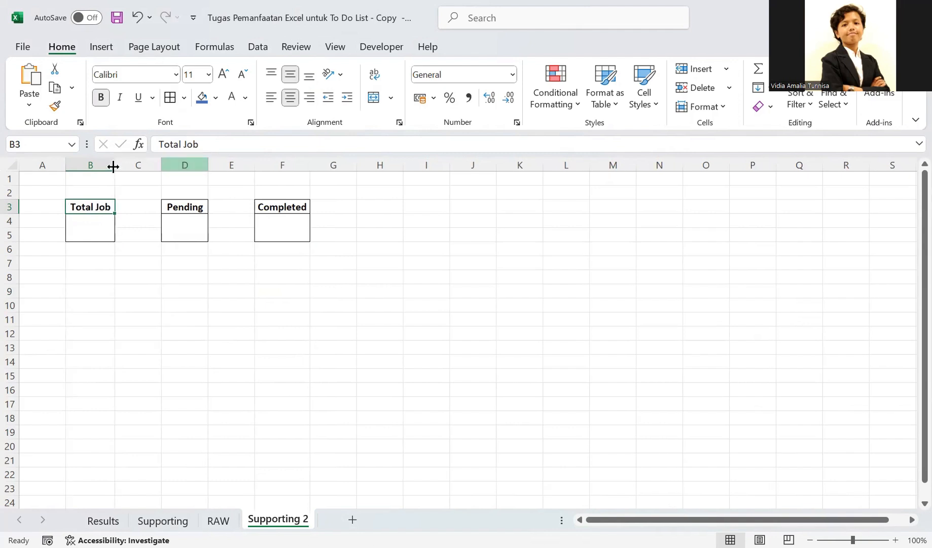
pyautogui.moveTo(208, 167); pyautogui.dragTo(213, 166)
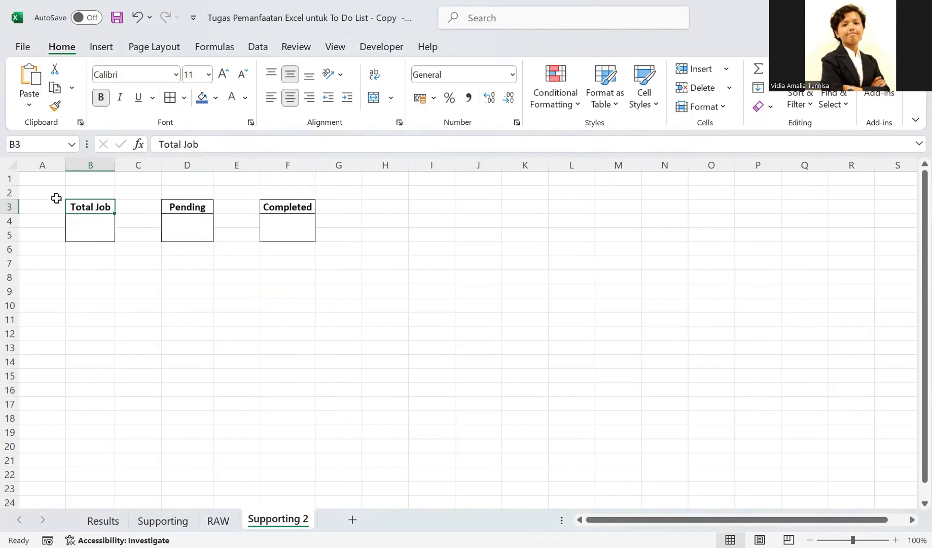
# - Give the Total Job heading an orange fill with white text, and shade the box below it light orange
pyautogui.click(215, 97)
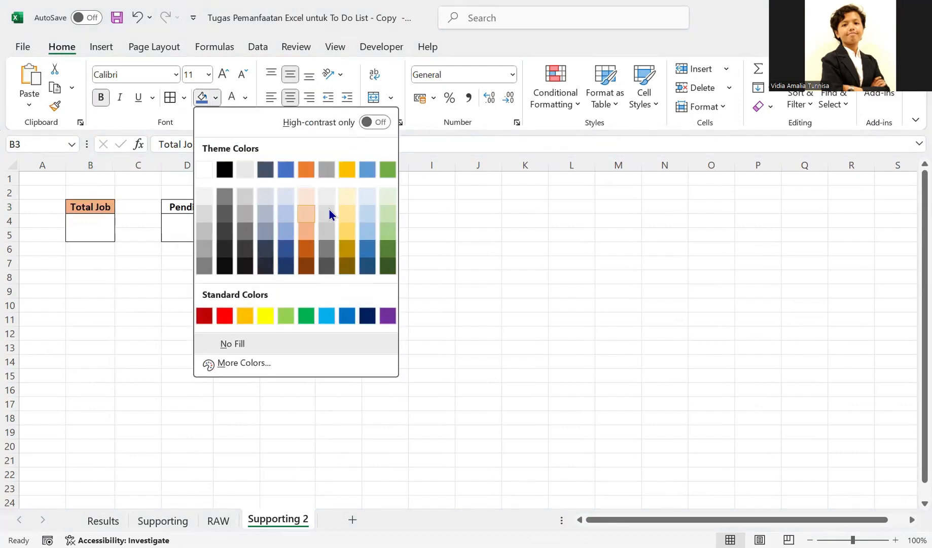
pyautogui.click(208, 317)
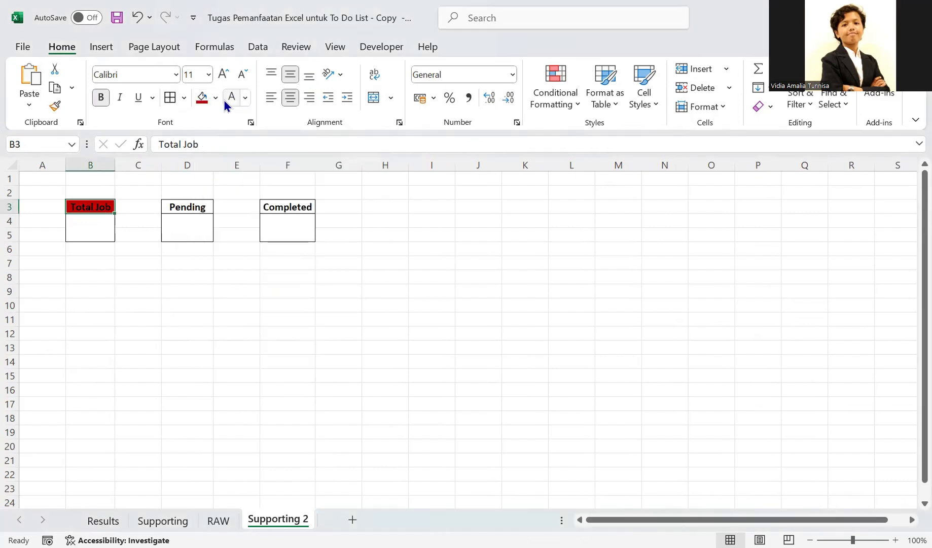
pyautogui.click(224, 100)
pyautogui.click(98, 225)
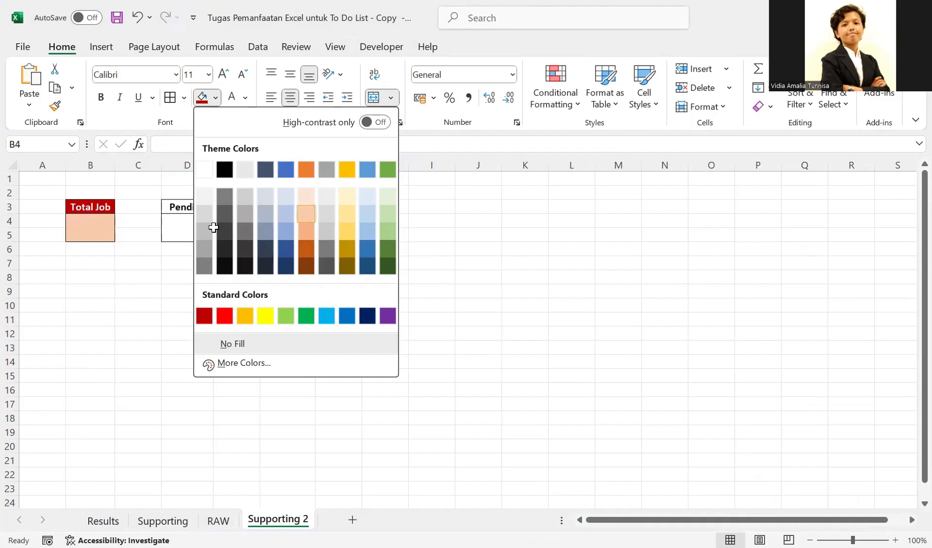
pyautogui.click(106, 205)
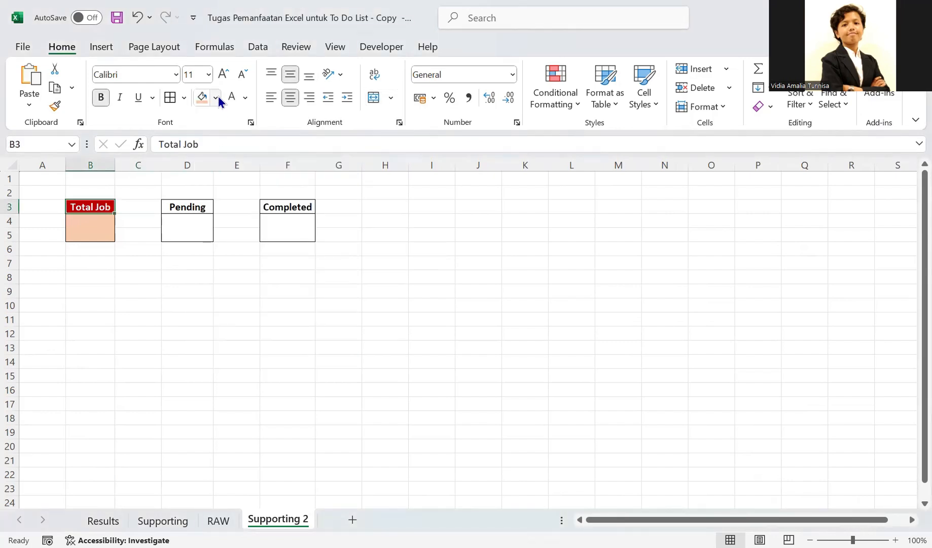
# - Fill the Pending heading gold with a light gold box, and the Completed heading green with a light green box
pyautogui.click(197, 205)
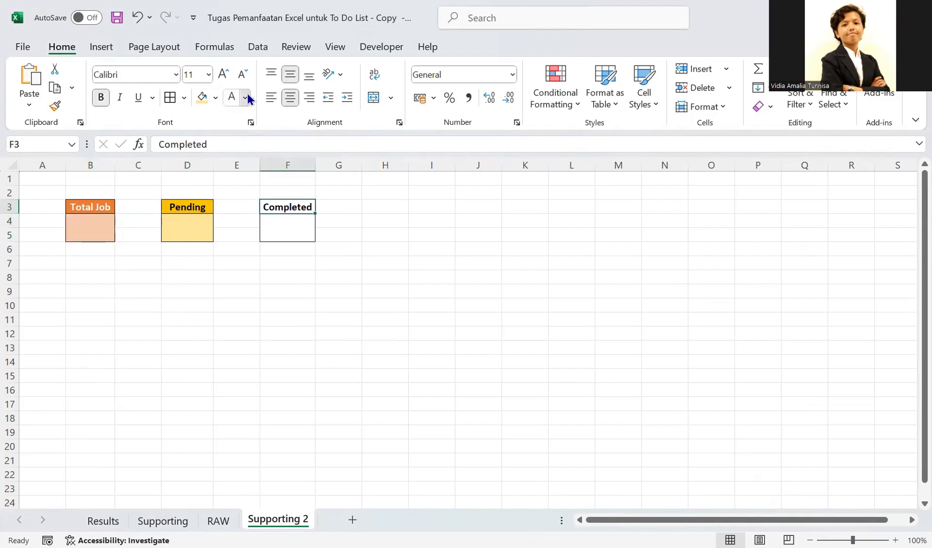
pyautogui.click(215, 97)
pyautogui.click(388, 169)
pyautogui.press('Return')
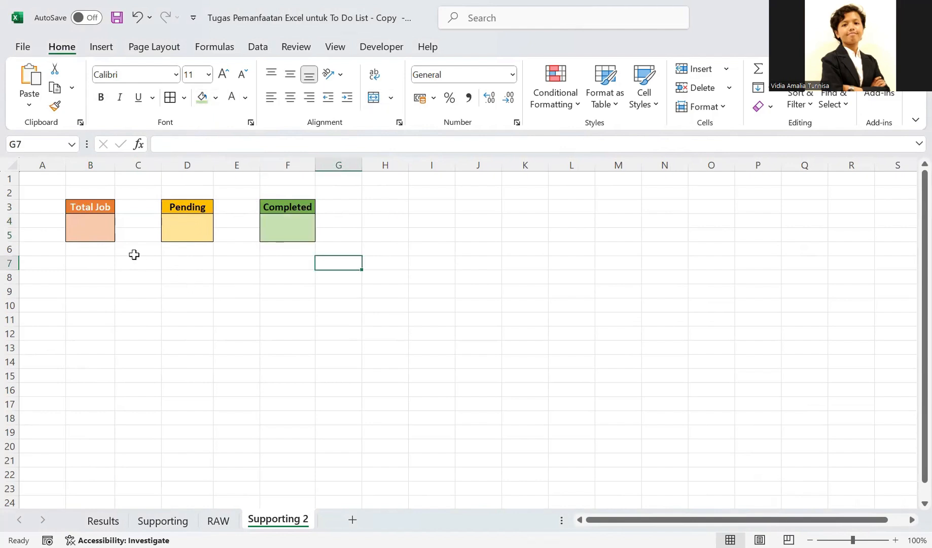
pyautogui.click(94, 234)
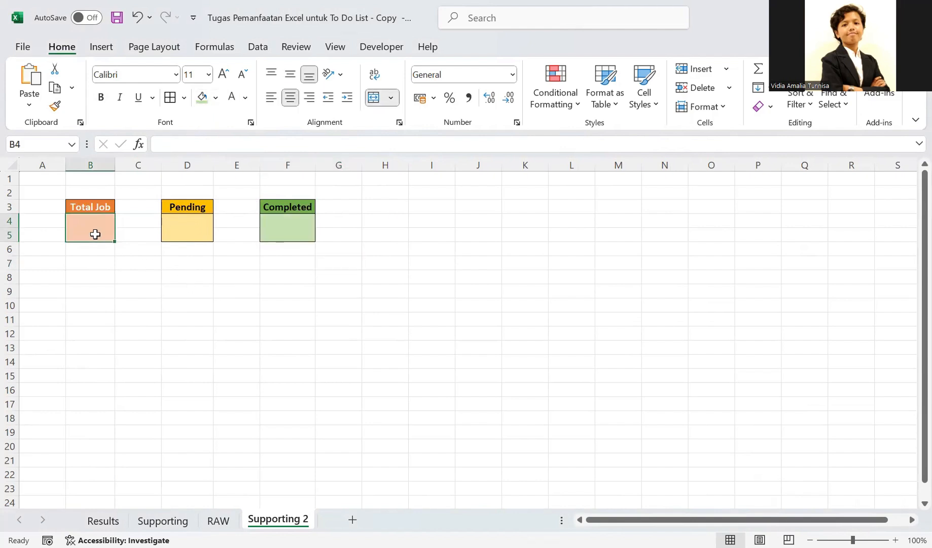
# - Set the Total Job heading's font colour to black to match the Pending and Completed headings
pyautogui.click(92, 207)
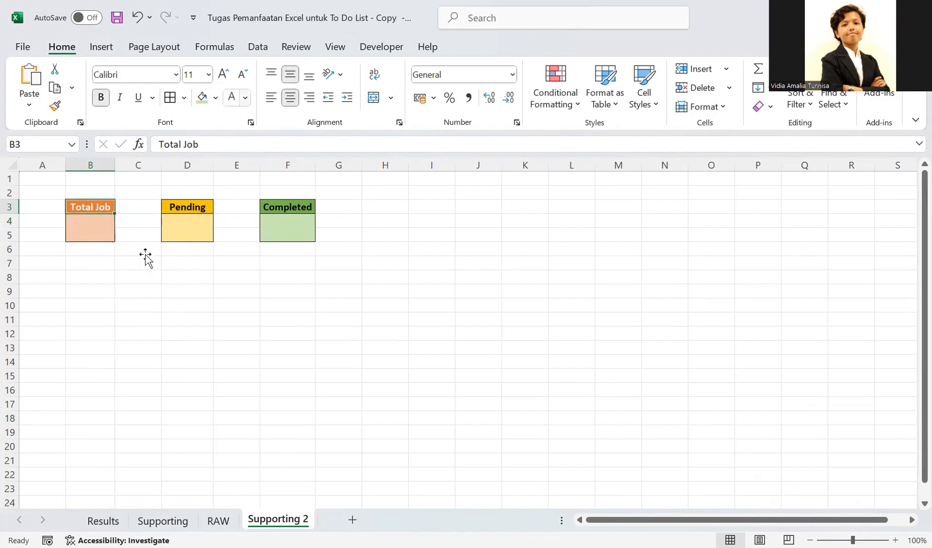
pyautogui.press('Down')
pyautogui.press('Right')
pyautogui.press('Right')
pyautogui.press('Right')
pyautogui.press('Right')
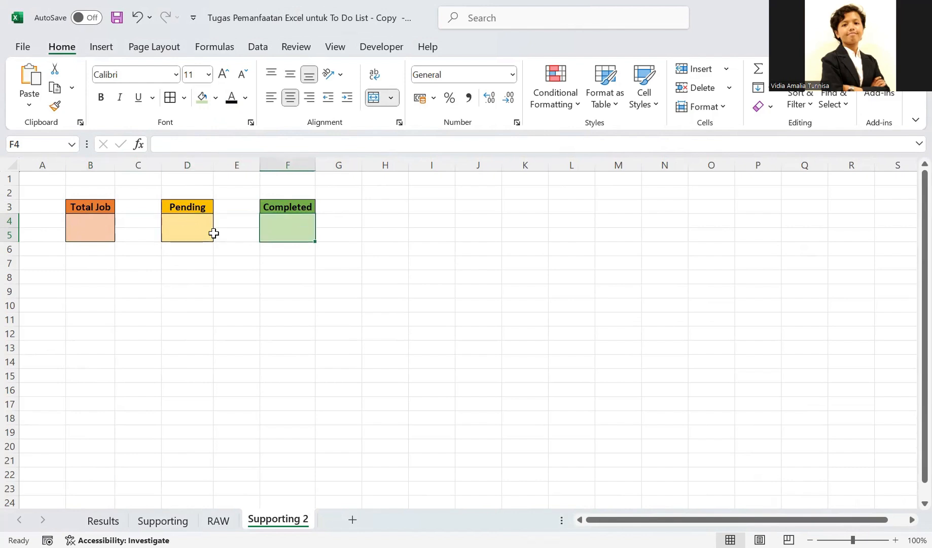
# - Write a COUNT formula in the Total Job box using the range E11:E20 picked from the to-do entries on RAW
pyautogui.click(81, 227)
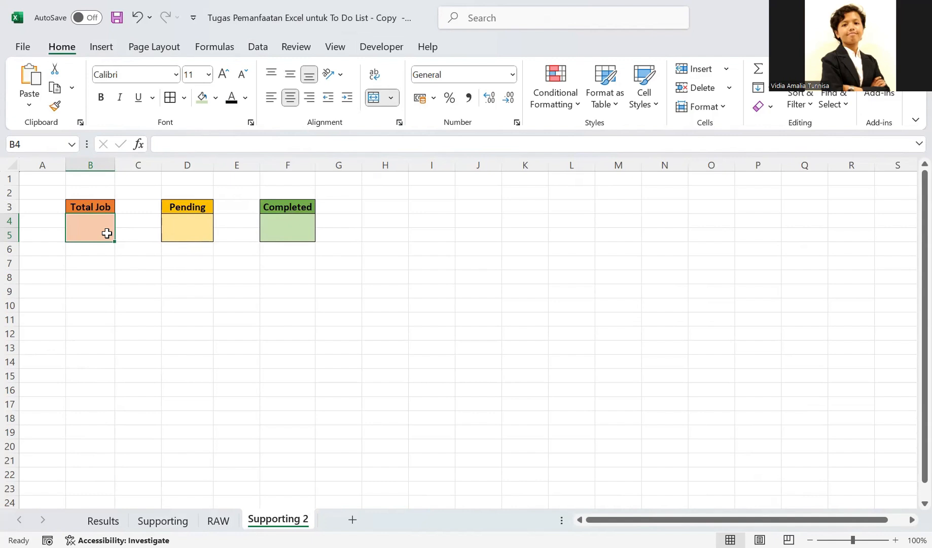
pyautogui.write('=coun')
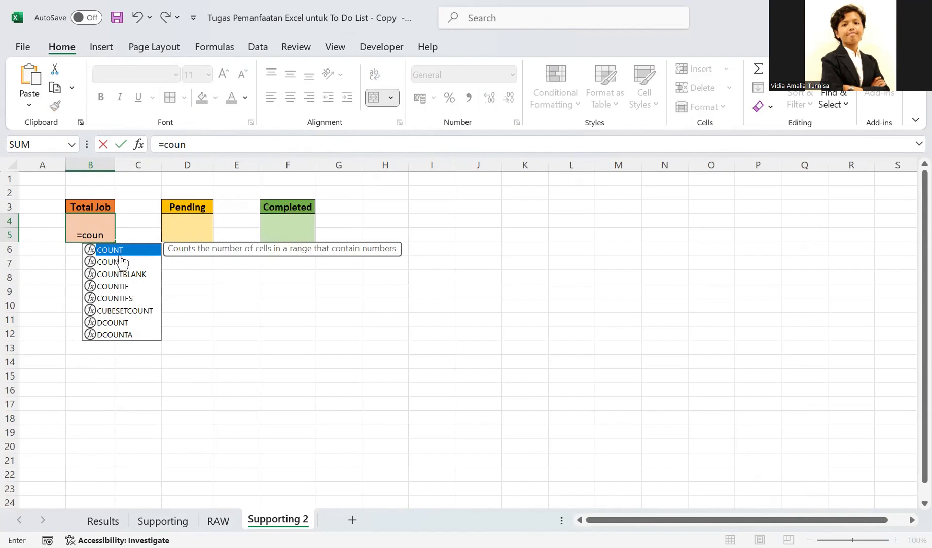
pyautogui.press('Tab')
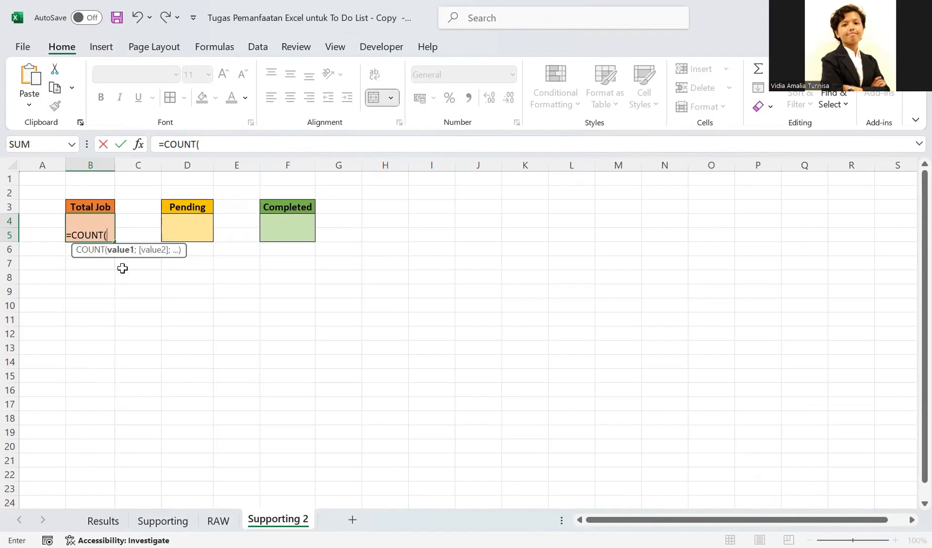
pyautogui.click(219, 521)
pyautogui.click(307, 326)
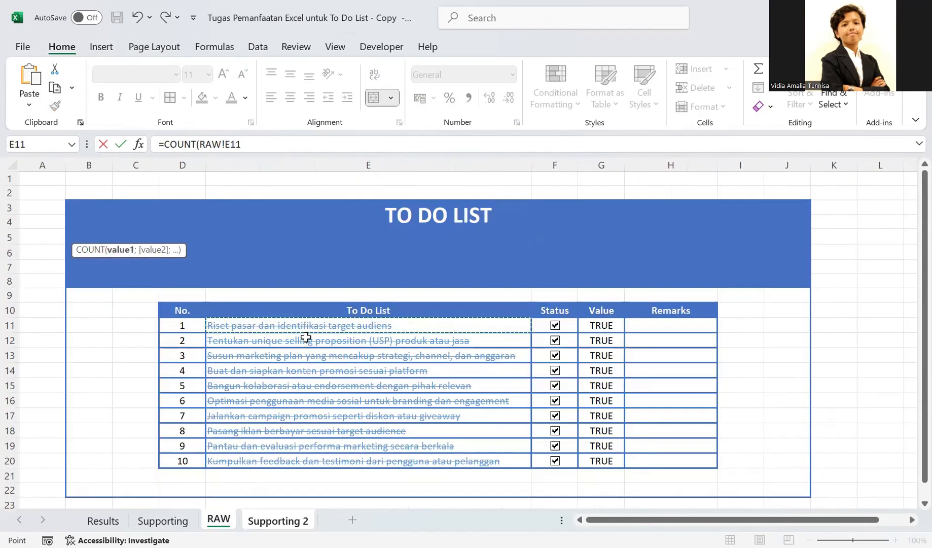
pyautogui.keyDown('shift'); pyautogui.click(297, 457); pyautogui.keyUp('shift')
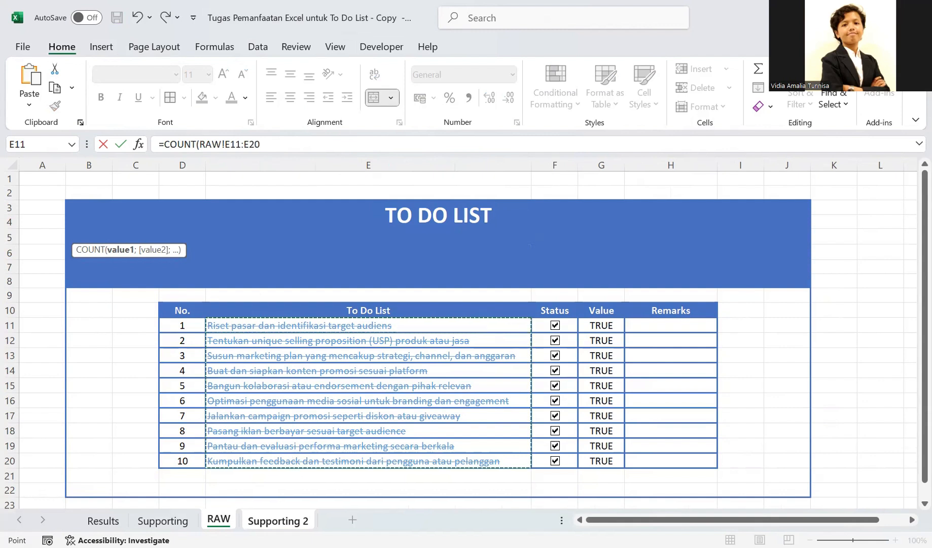
pyautogui.hotkey('ctrl', 'pagedown')
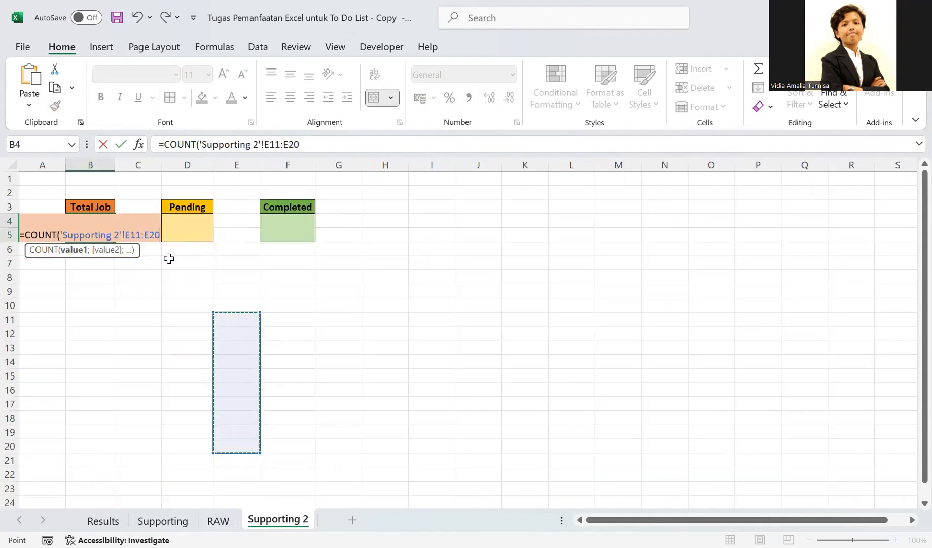
pyautogui.press('BackSpace')
pyautogui.write(')')
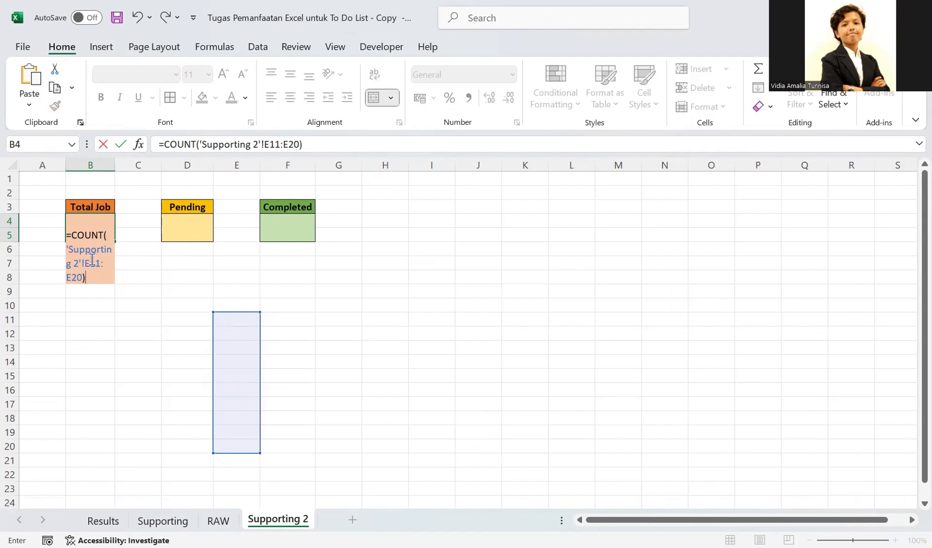
# - Replace the Supporting 2 sheet name in the Total Job formula with RAW, so it reads =COUNT('RAW'!E11:E20)
pyautogui.click(79, 261)
pyautogui.press('BackSpace')
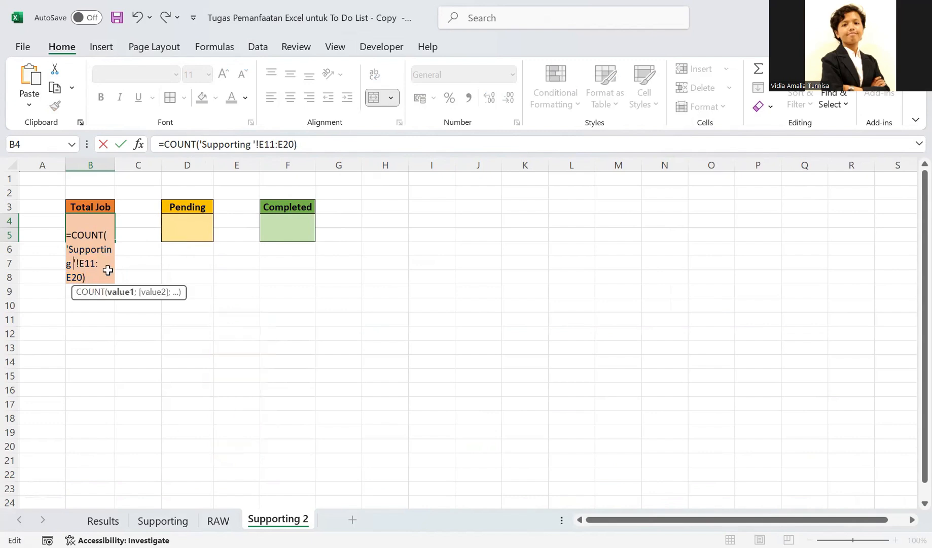
pyautogui.press('BackSpace')
pyautogui.press('BackSpace')
pyautogui.press('BackSpace')
pyautogui.press('BackSpace')
pyautogui.press('BackSpace')
pyautogui.press('BackSpace')
pyautogui.press('BackSpace')
pyautogui.press('BackSpace')
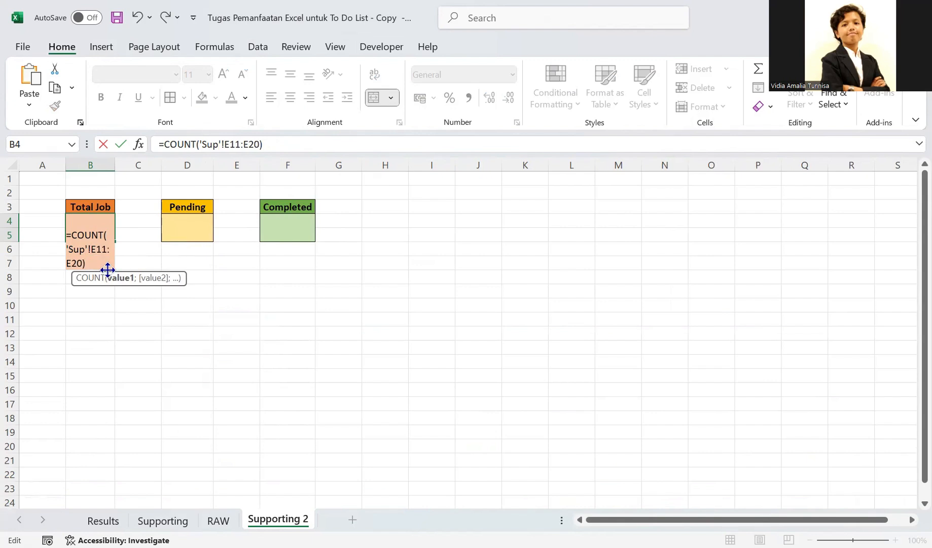
pyautogui.press('BackSpace')
pyautogui.press('BackSpace')
pyautogui.press('BackSpace')
pyautogui.write('RAW')
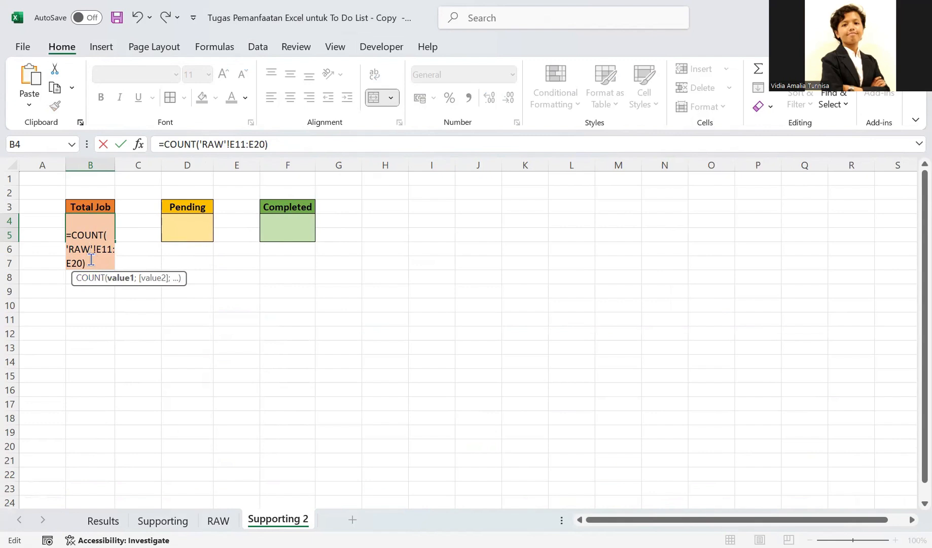
pyautogui.click(95, 262)
pyautogui.press('Return')
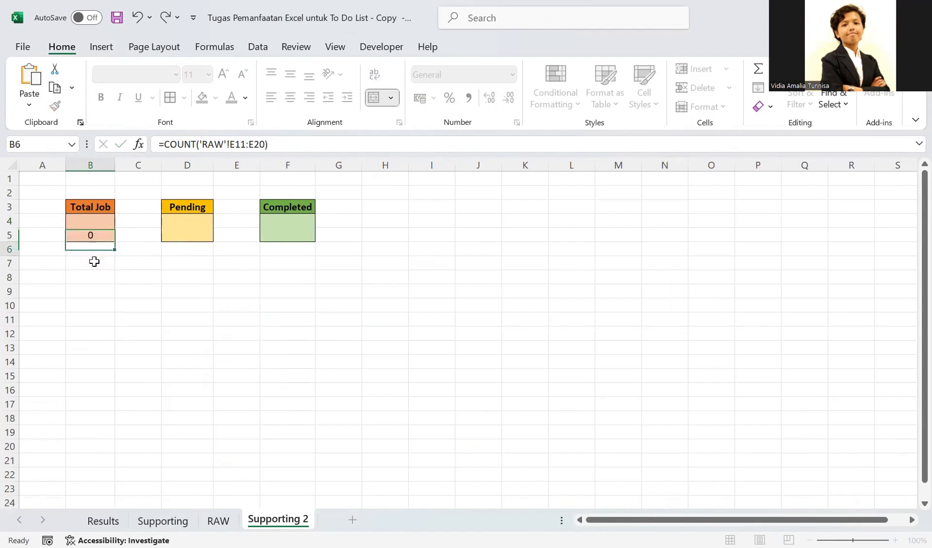
# - Check the Total Job formula's reference against the to-do entries on the RAW sheet
pyautogui.click(95, 232)
pyautogui.doubleClick(98, 230)
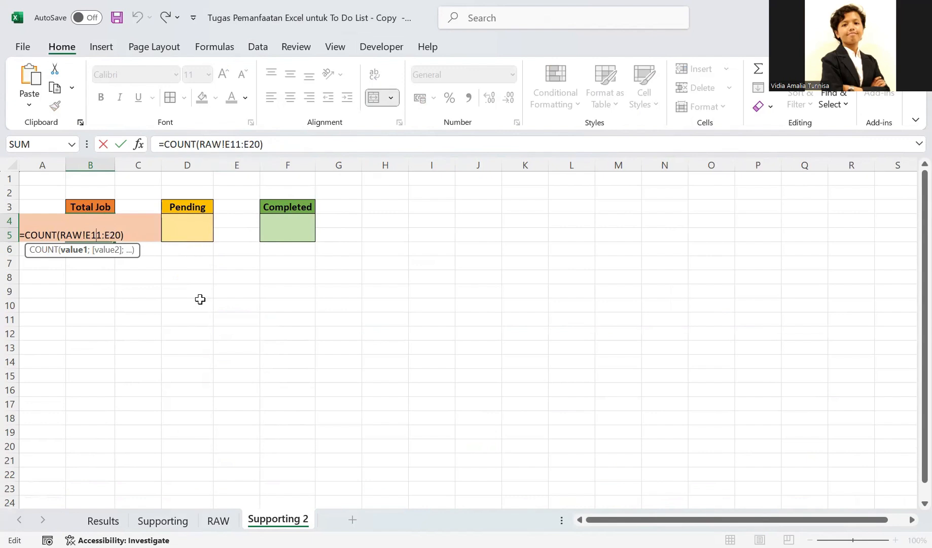
pyautogui.click(212, 145)
pyautogui.click(207, 394)
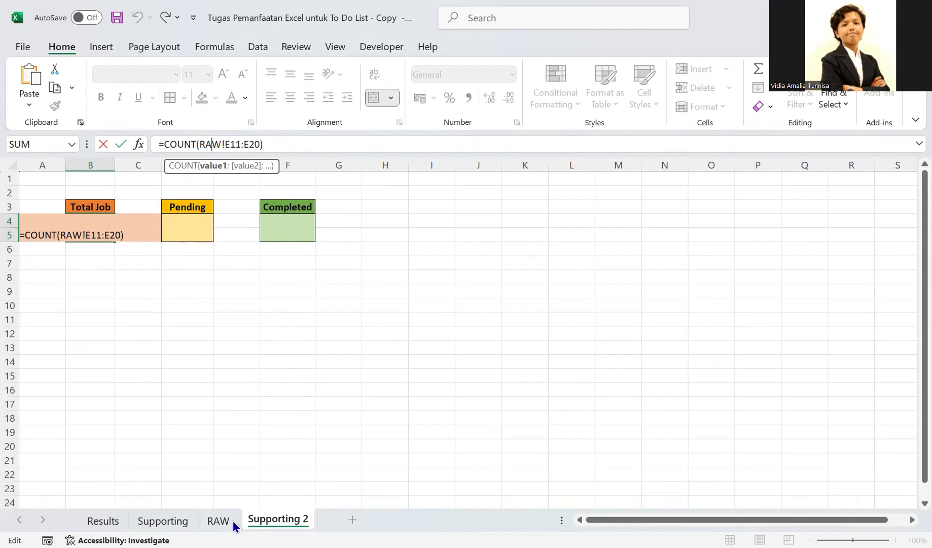
pyautogui.click(218, 520)
pyautogui.click(349, 327)
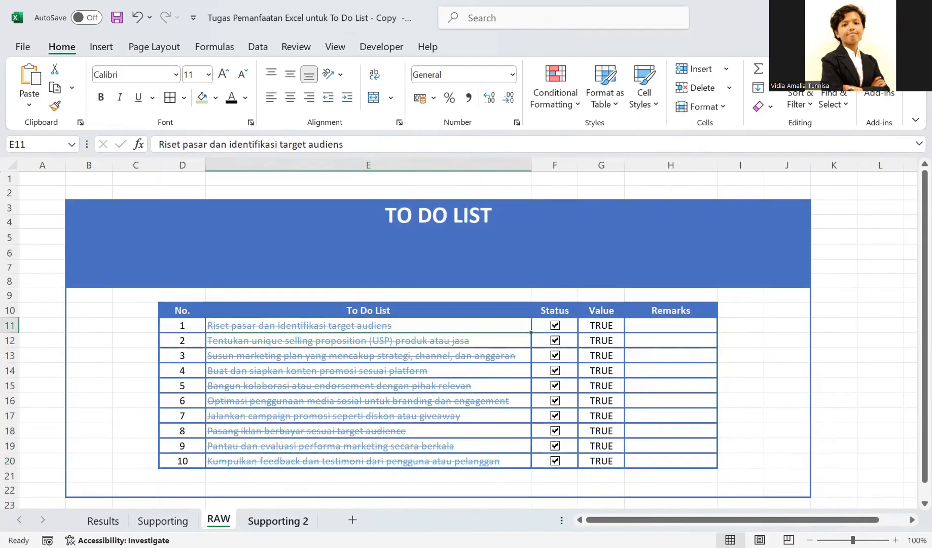
pyautogui.click(278, 520)
# - Centre the contents of the Total Job, Pending and Completed boxes (B4:F5) vertically and horizontally, and make them bold
pyautogui.click(90, 223)
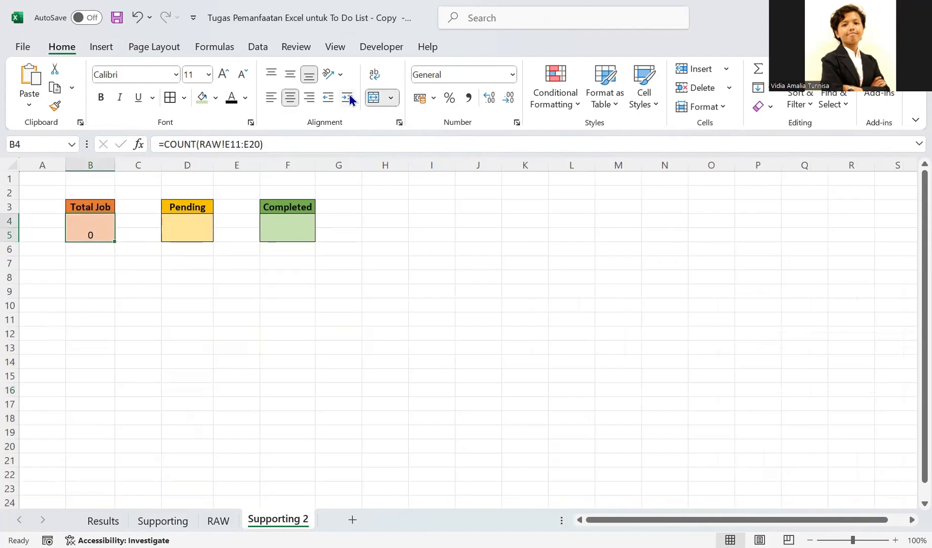
pyautogui.moveTo(91, 229); pyautogui.dragTo(286, 223)
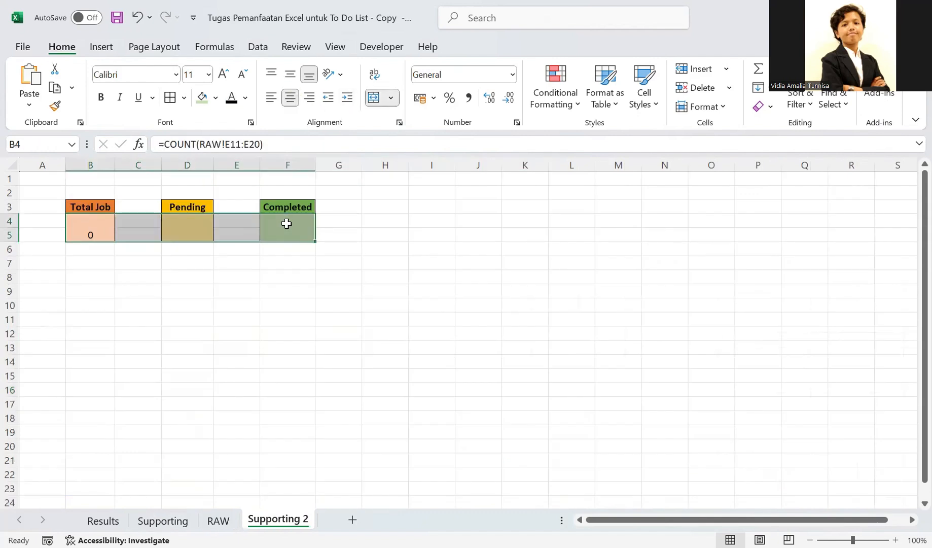
pyautogui.click(290, 74)
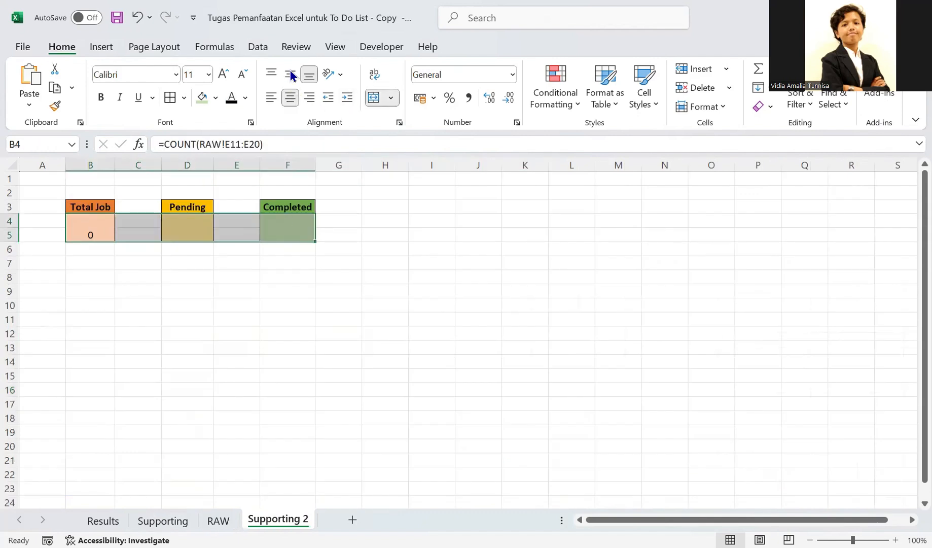
pyautogui.click(296, 95)
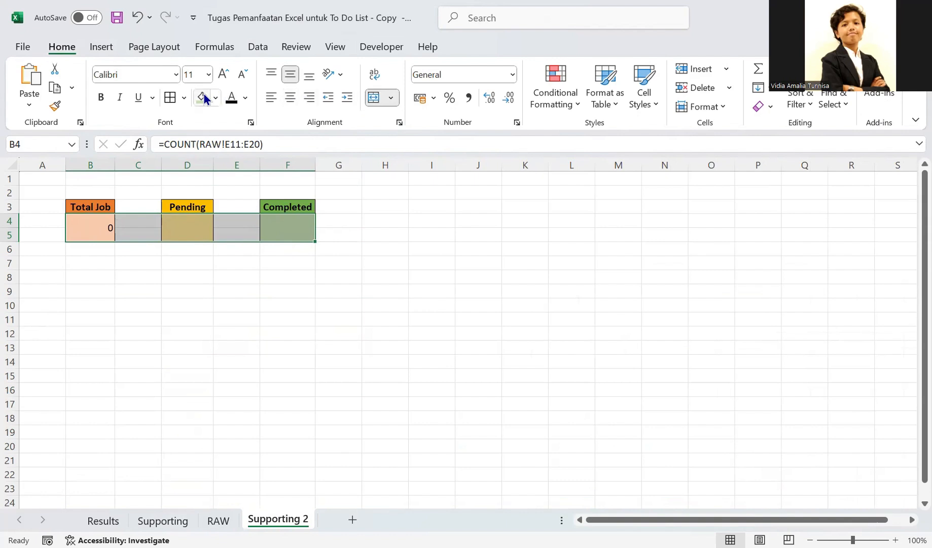
pyautogui.click(287, 98)
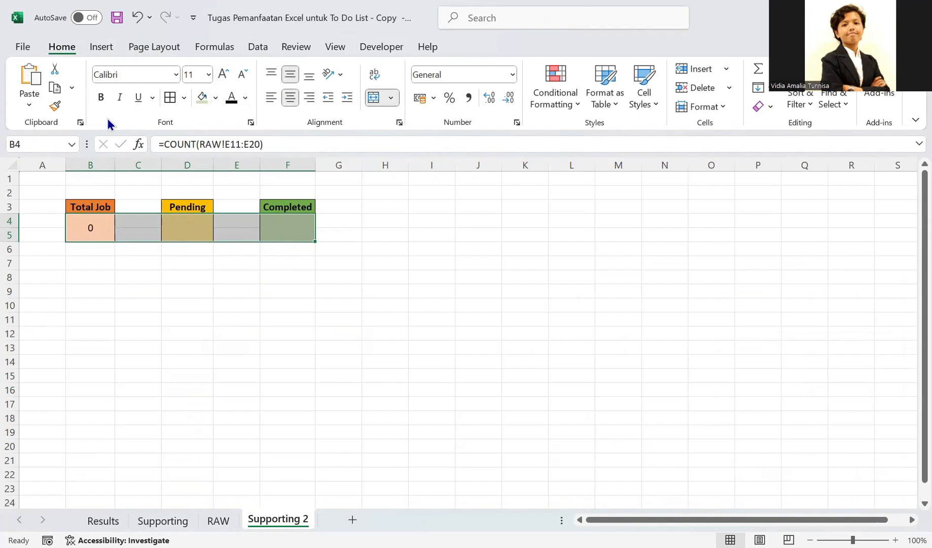
pyautogui.click(104, 277)
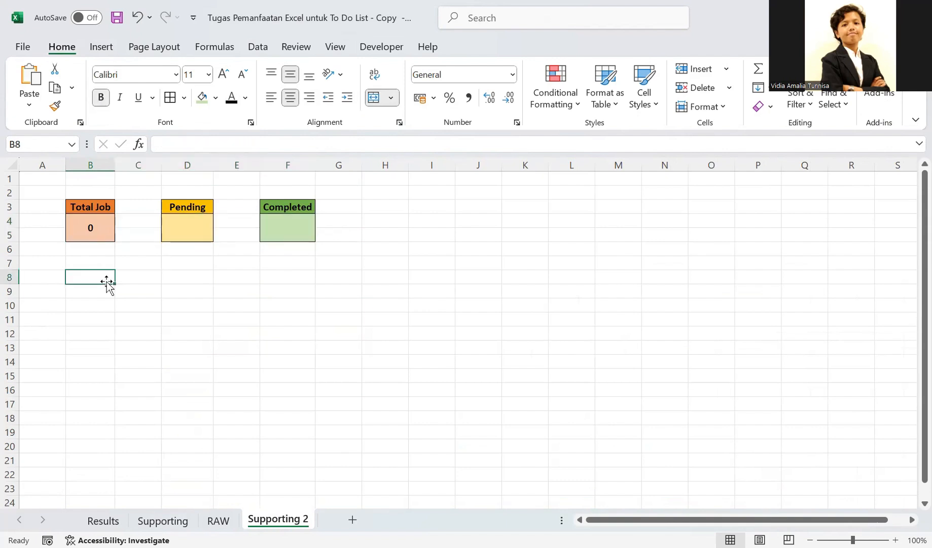
# - Examine the Total Job formula on the Supporting sheet as the model for the one on Supporting 2
pyautogui.click(99, 223)
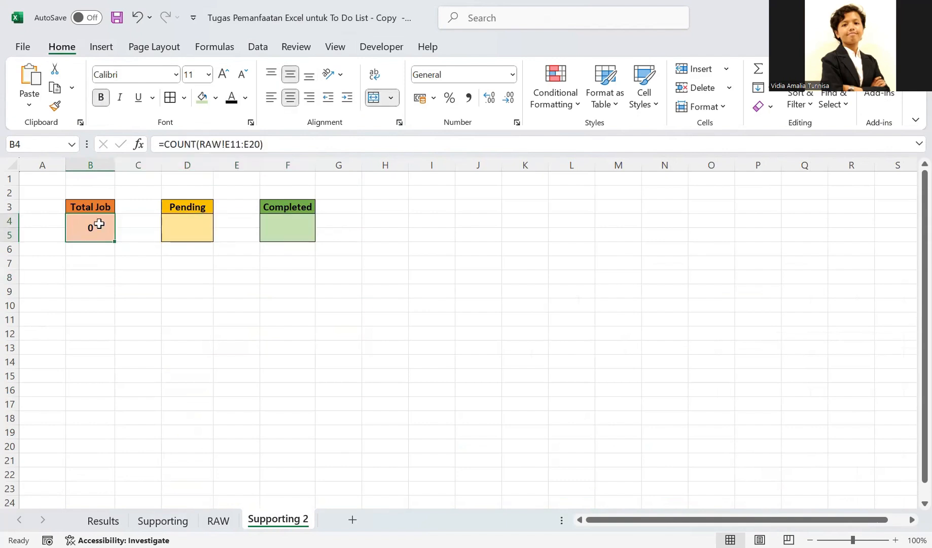
pyautogui.hotkey('ctrl', 'pageup')
pyautogui.hotkey('ctrl', 'pageup')
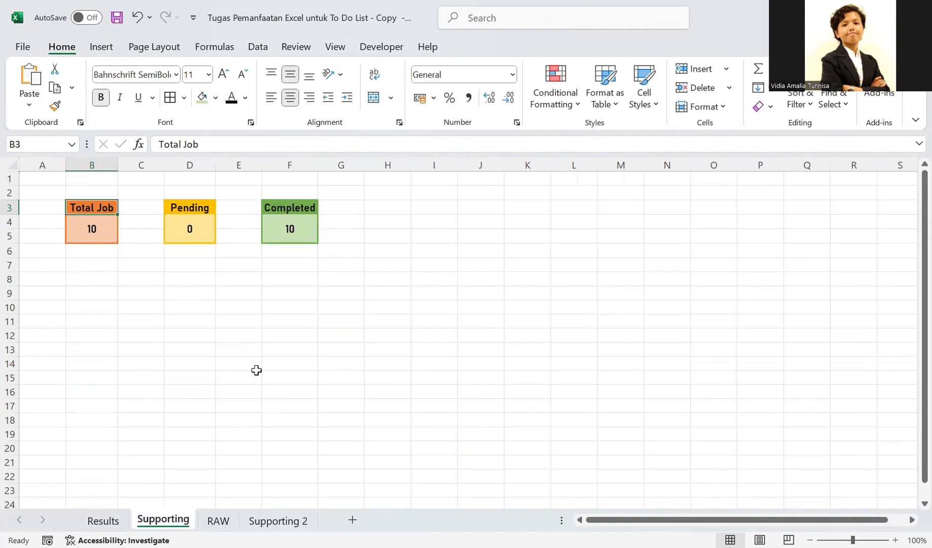
pyautogui.click(95, 229)
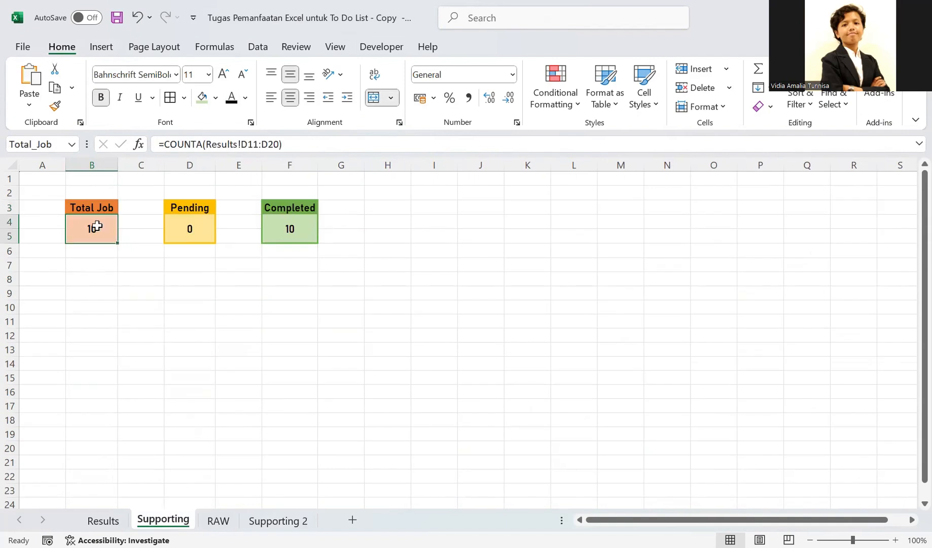
# - Review the to-do entries on RAW and open the Total Job formula on Supporting 2 for editing
pyautogui.click(278, 521)
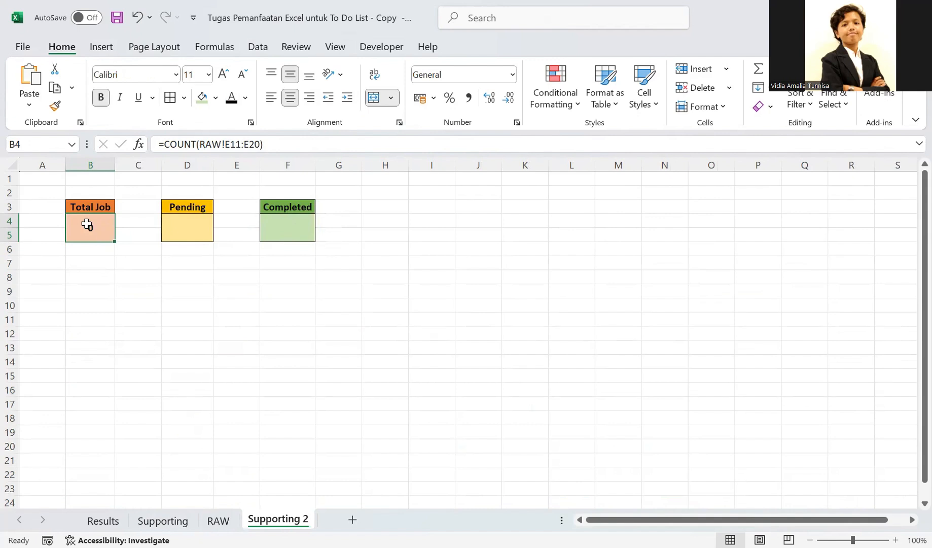
pyautogui.click(218, 520)
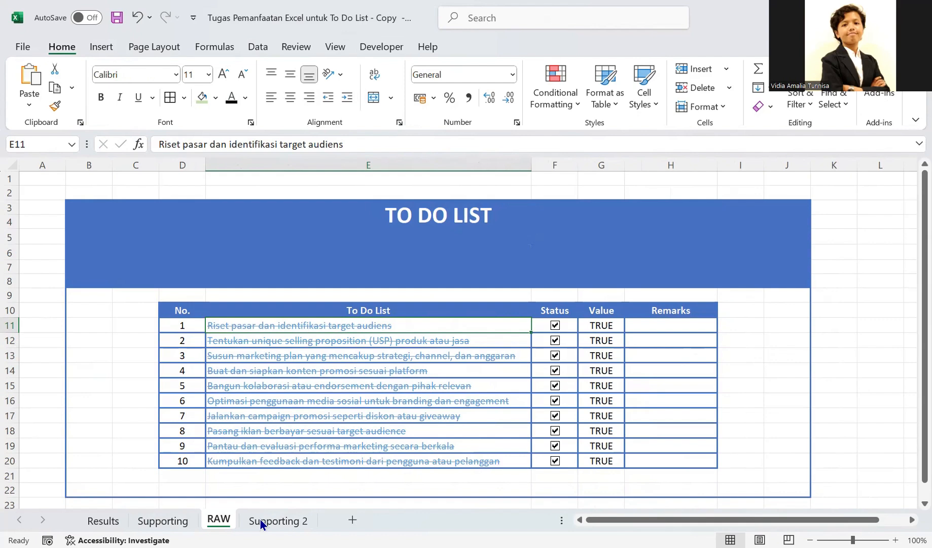
pyautogui.click(287, 520)
pyautogui.doubleClick(87, 232)
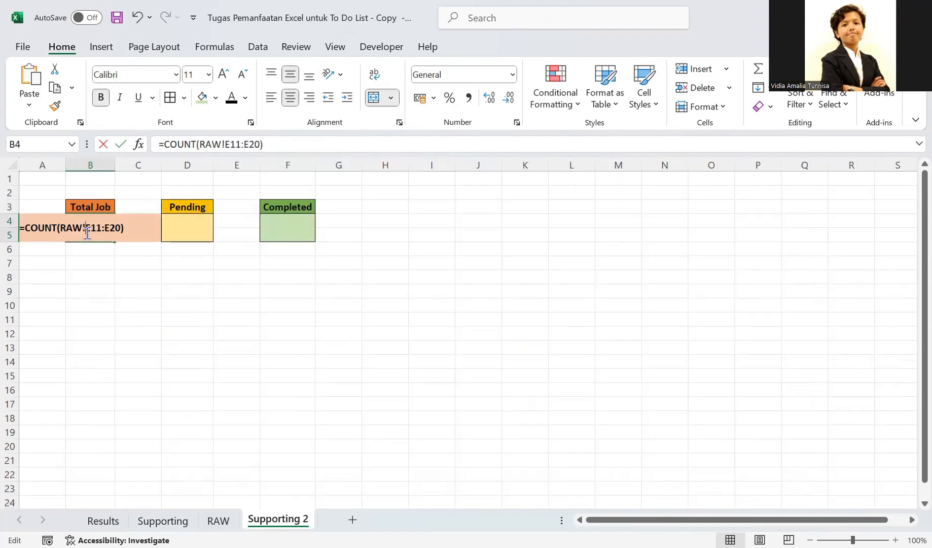
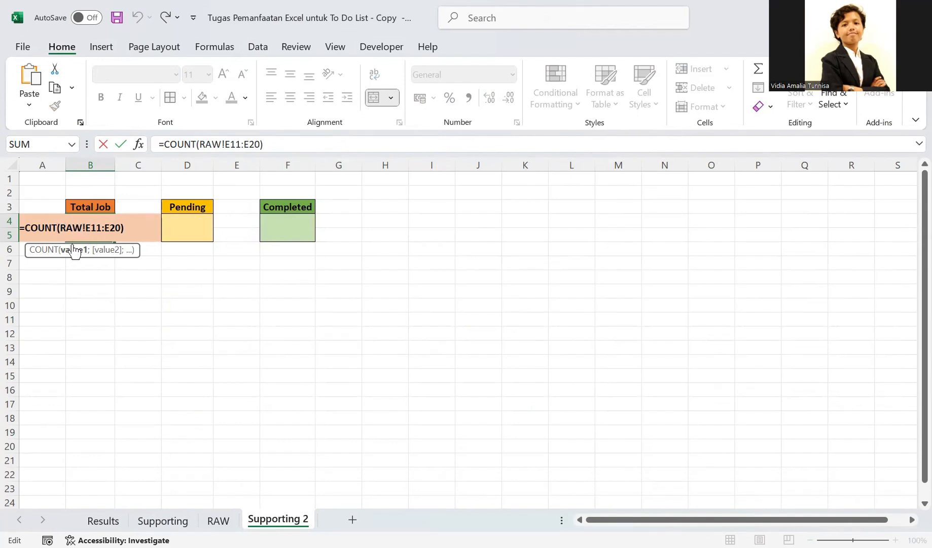
# - Change the Total Job formula on Supporting 2 to =COUNTA(RAW!E11:E20)
pyautogui.write('a')
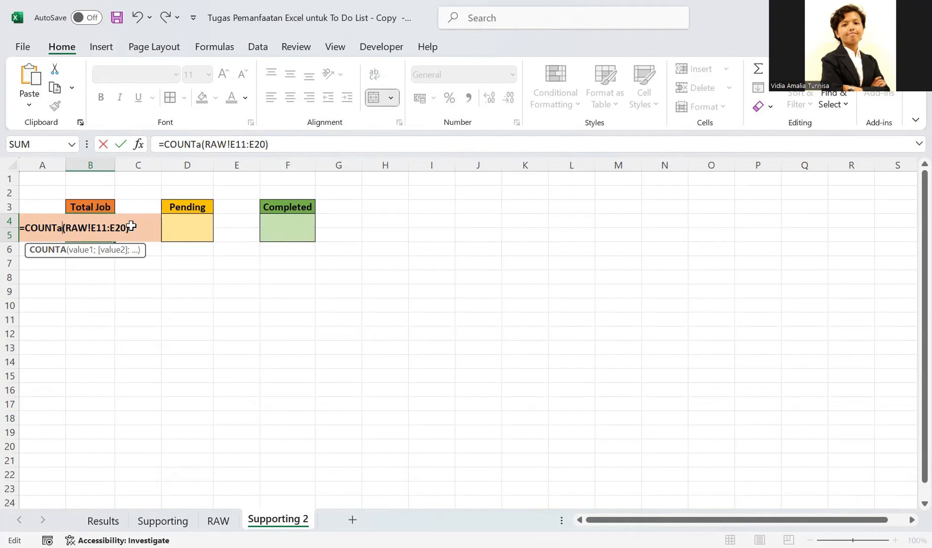
pyautogui.press('Return')
pyautogui.click(104, 224)
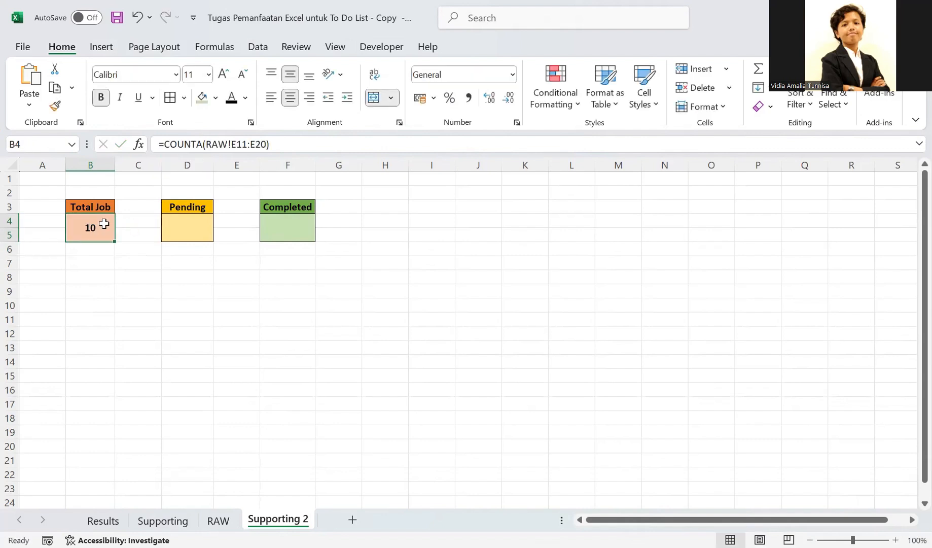
pyautogui.click(188, 229)
pyautogui.write('=')
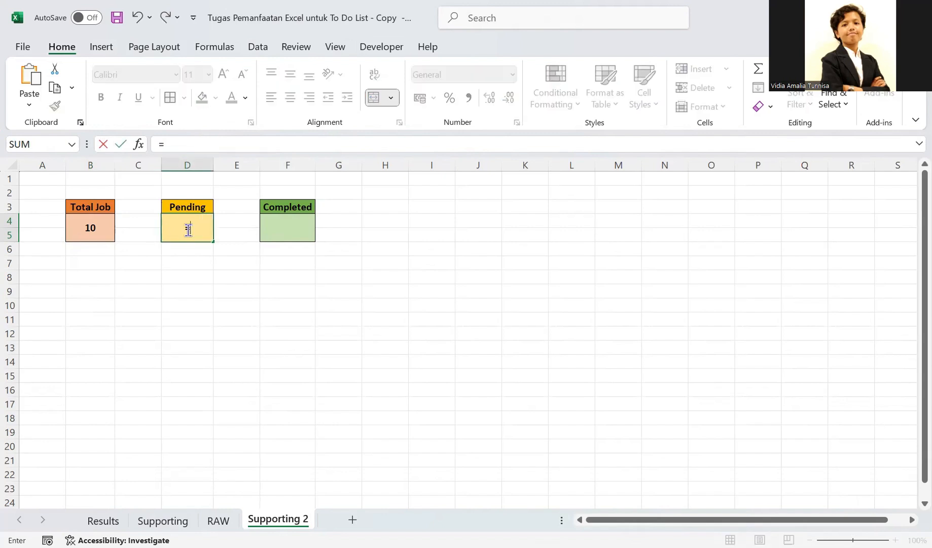
pyautogui.press('BackSpace')
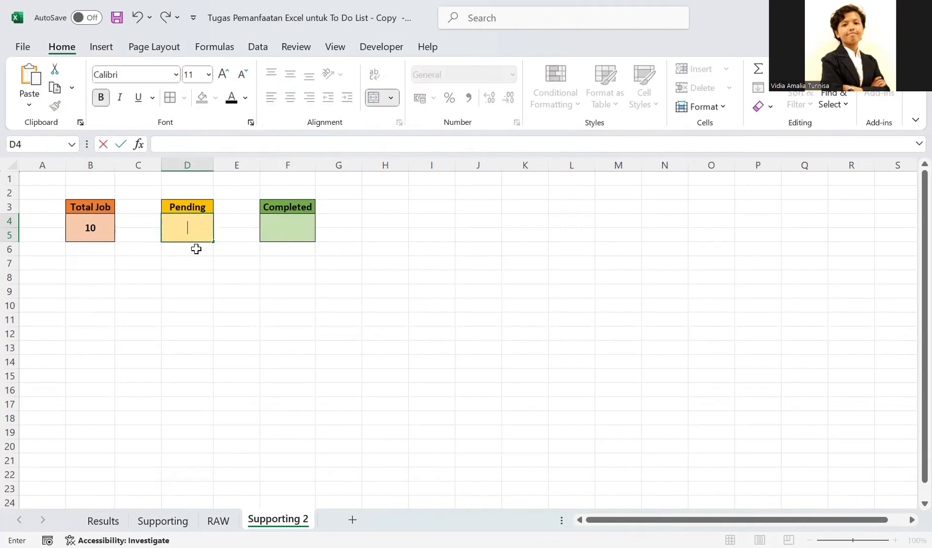
pyautogui.press('Escape')
# - Examine the Pending and Completed formulas on the Supporting sheet as models for those on Supporting 2
pyautogui.click(162, 520)
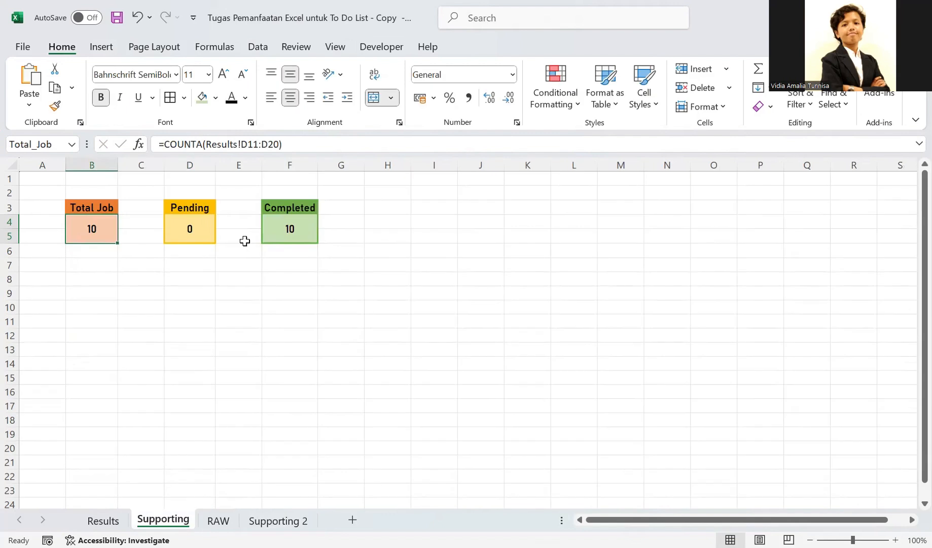
pyautogui.click(194, 228)
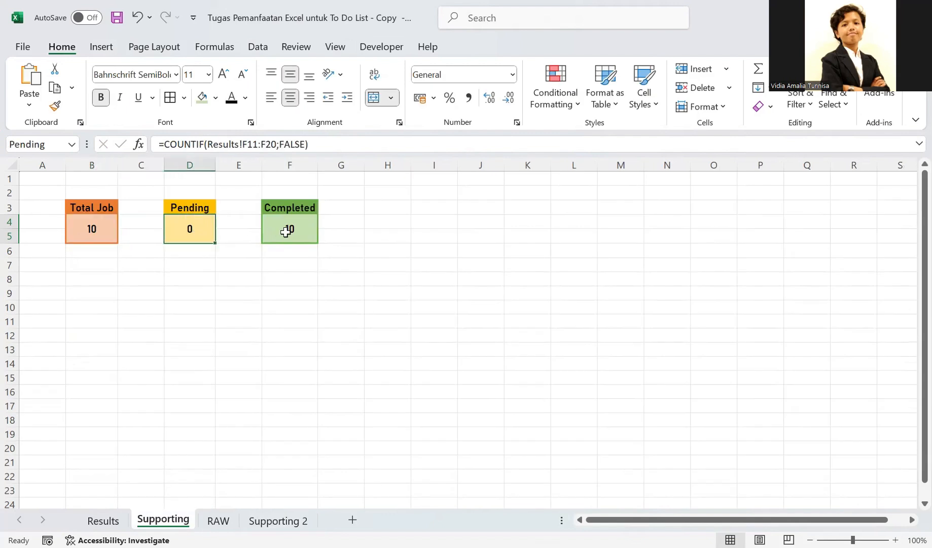
pyautogui.click(274, 230)
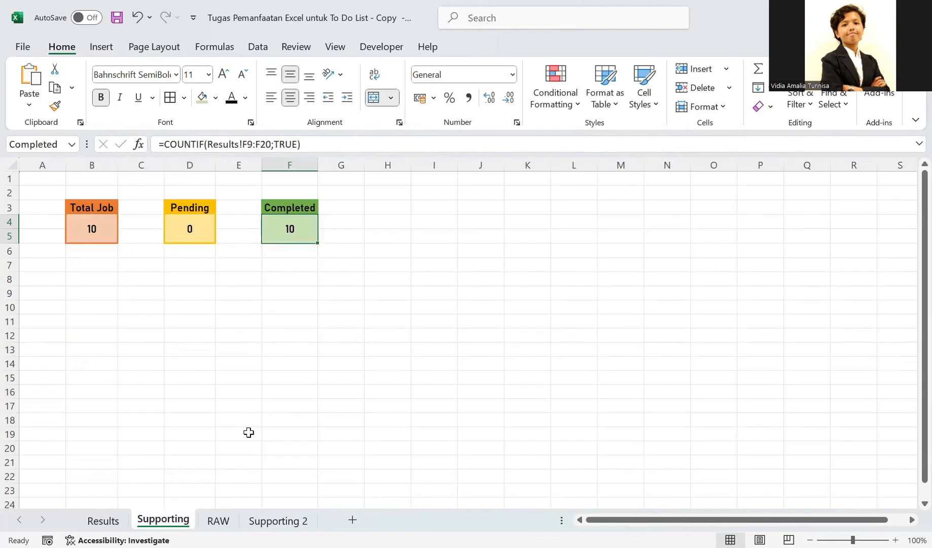
# - Start a COUNTIF formula in the Pending box (D4) on Supporting 2, taking the Value column range G11:G20 as its range
pyautogui.click(275, 519)
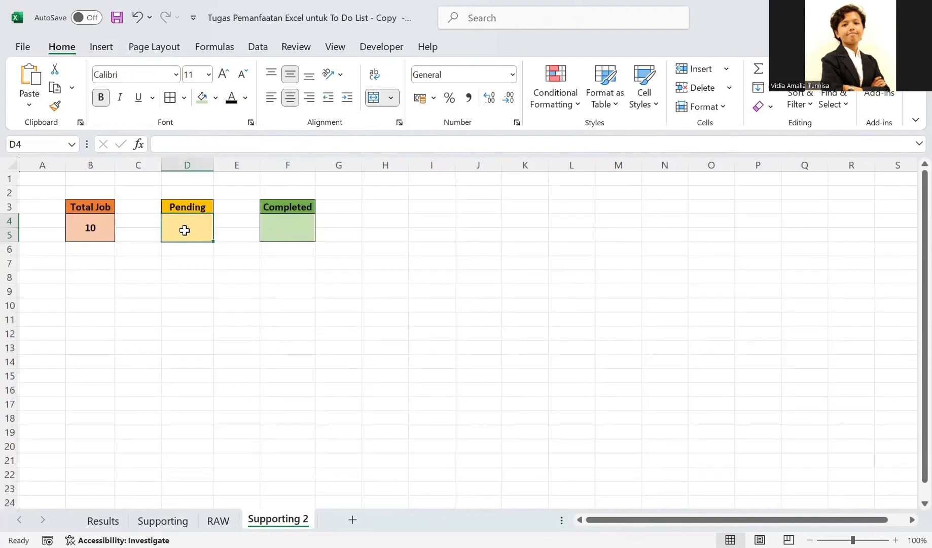
pyautogui.write('=')
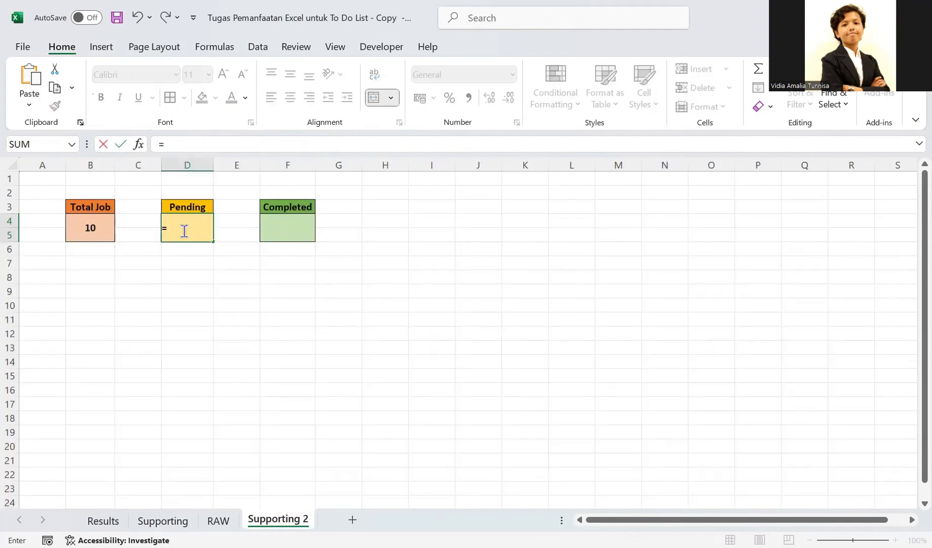
pyautogui.write('COUN')
pyautogui.press('Tab')
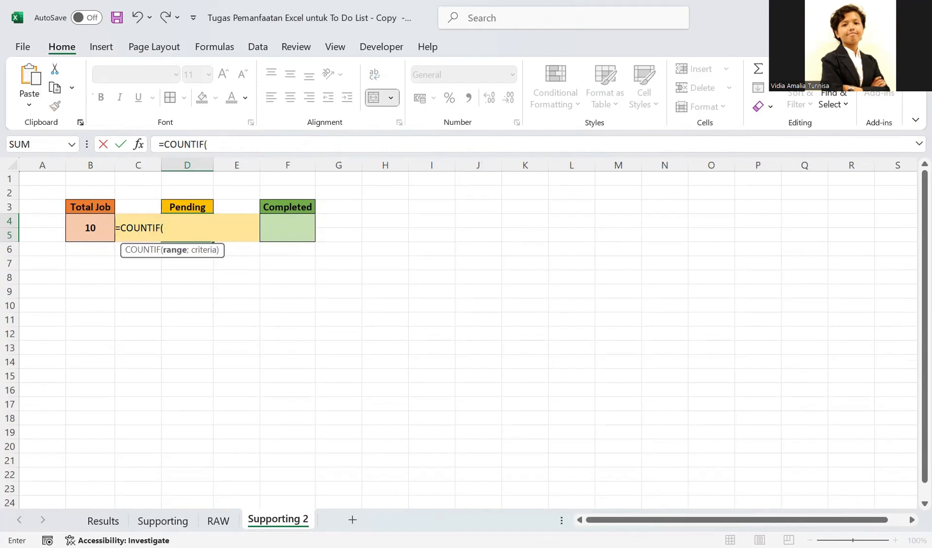
pyautogui.click(219, 520)
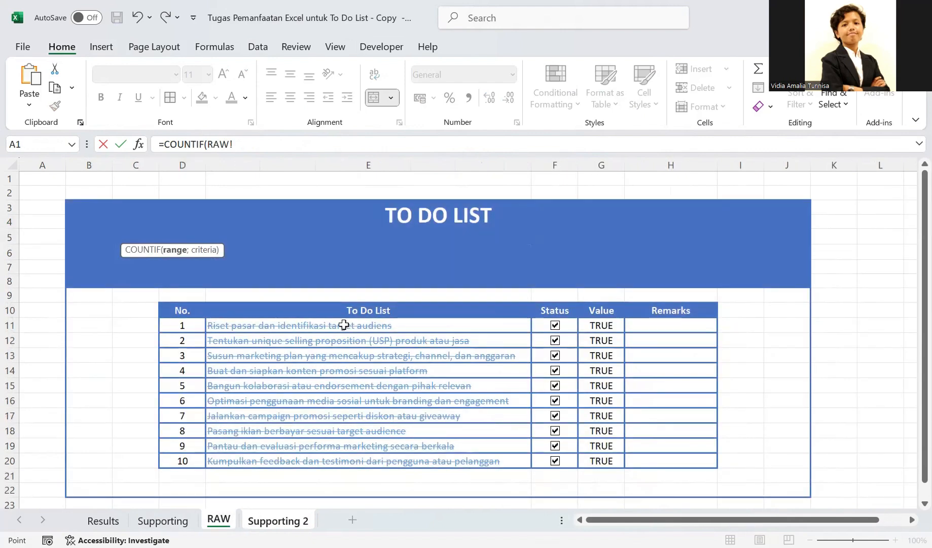
pyautogui.moveTo(325, 456); pyautogui.dragTo(325, 325)
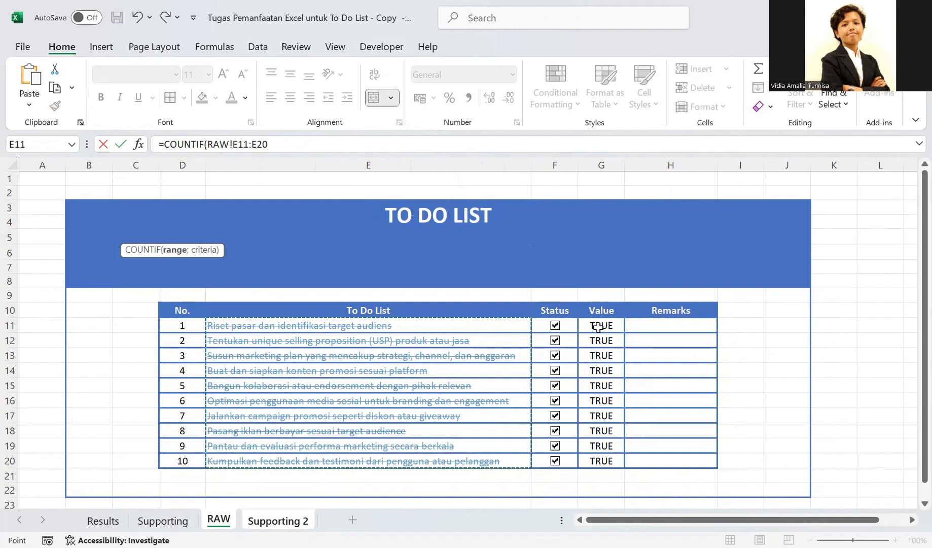
pyautogui.click(601, 325)
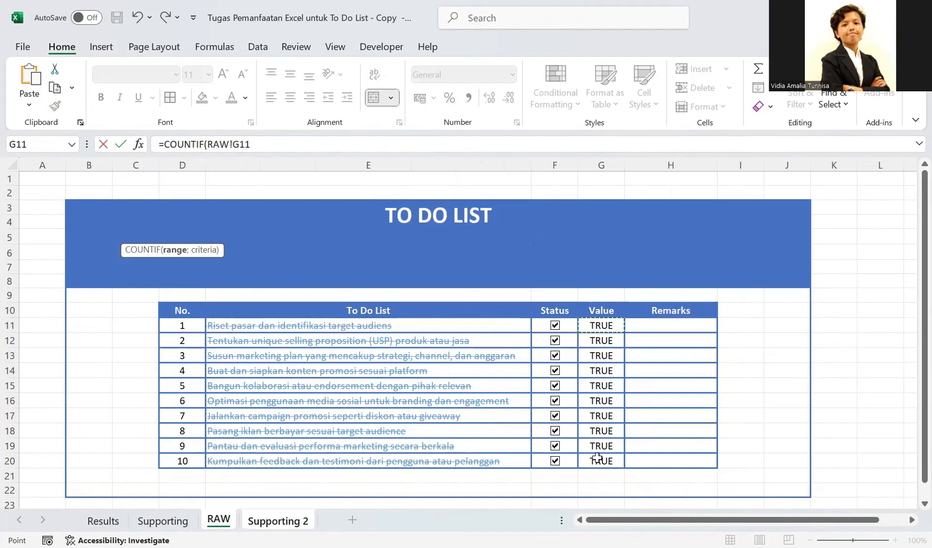
pyautogui.moveTo(601, 325); pyautogui.dragTo(598, 458)
pyautogui.click(278, 521)
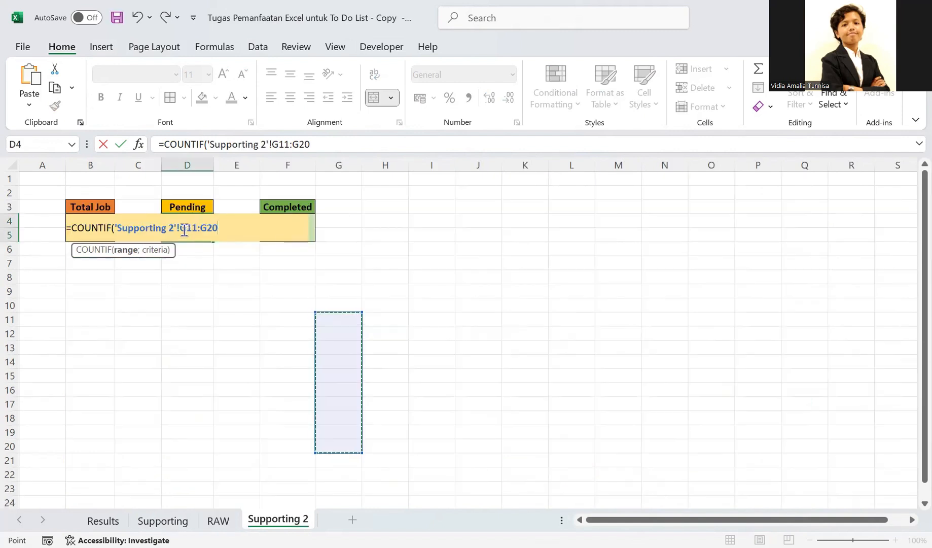
# - Replace the sheet name in the Pending formula's range reference with RAW
pyautogui.click(175, 230)
pyautogui.press('BackSpace')
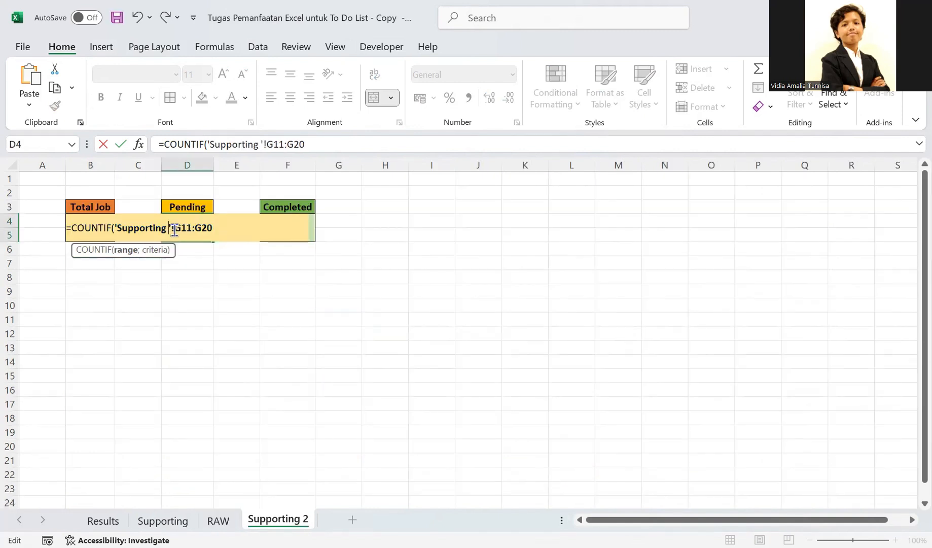
pyautogui.press('BackSpace')
pyautogui.press('BackSpace')
pyautogui.press('BackSpace')
pyautogui.press('BackSpace')
pyautogui.press('BackSpace')
pyautogui.press('BackSpace')
pyautogui.press('BackSpace')
pyautogui.press('BackSpace')
pyautogui.press('BackSpace')
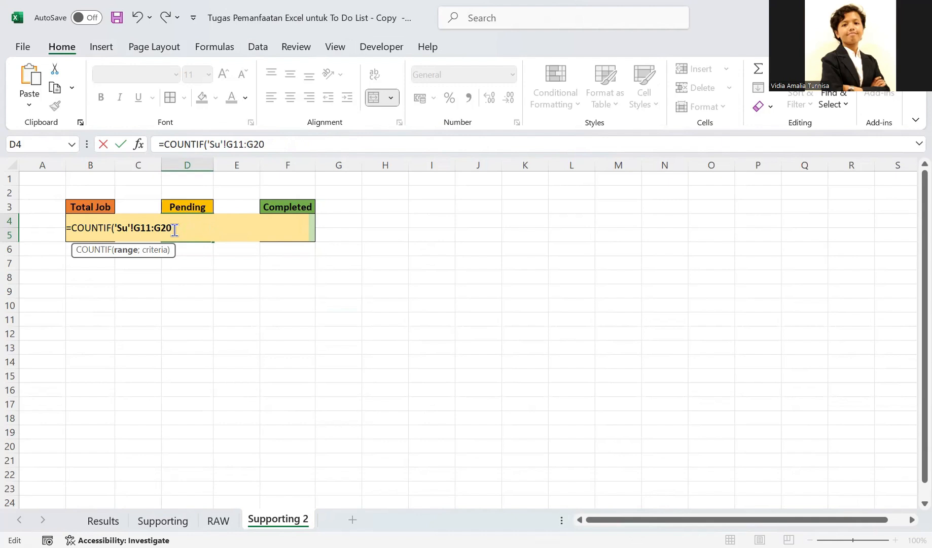
pyautogui.press('BackSpace')
pyautogui.press('BackSpace')
pyautogui.write('RAW')
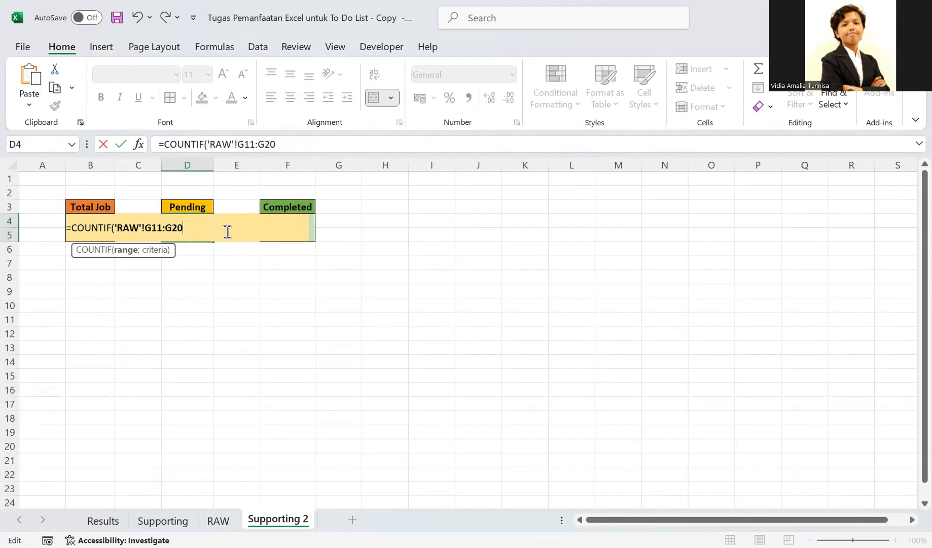
pyautogui.write(';')
# - Complete the Pending formula with the criterion FALSE, giving =COUNTIF(RAW!G11:G20;FALSE)
pyautogui.write('FAL')
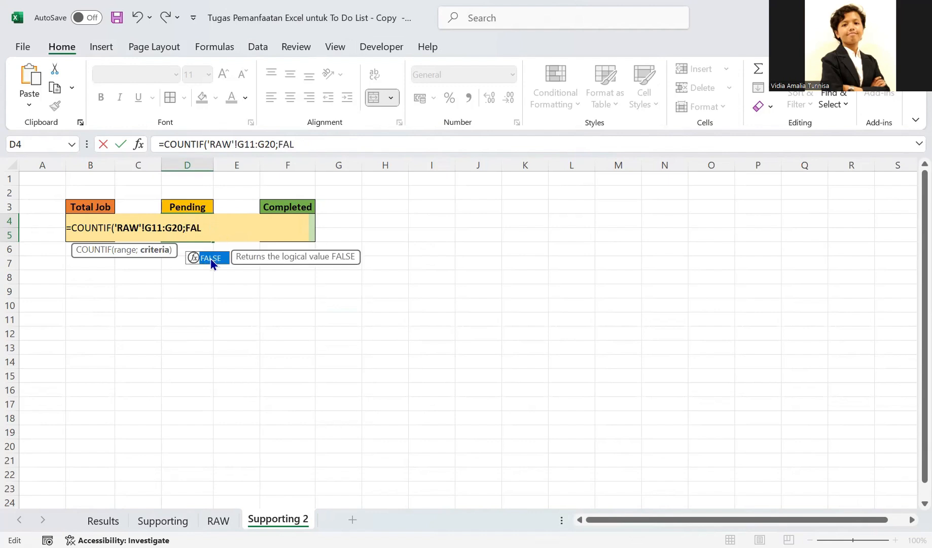
pyautogui.doubleClick(211, 259)
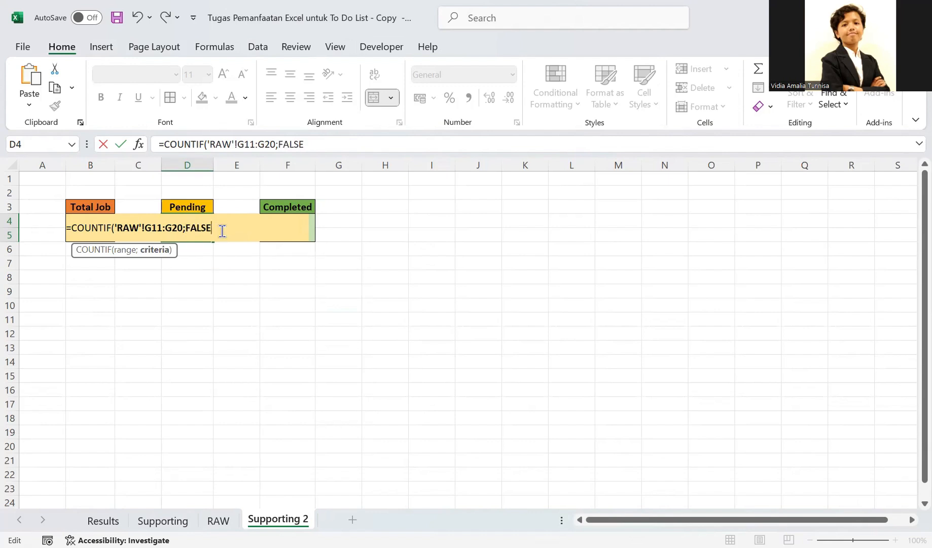
pyautogui.press('Return')
pyautogui.click(201, 226)
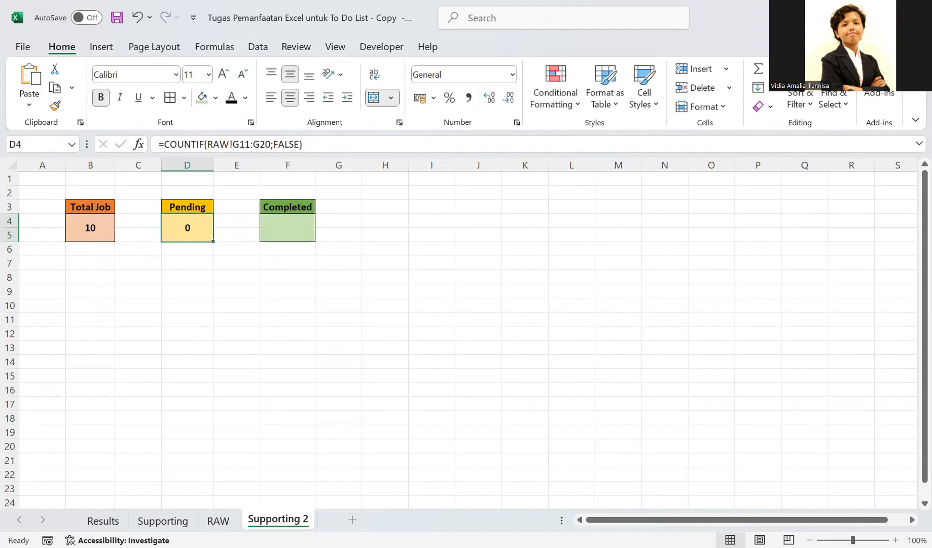
# - Uncheck the status box of to-do entry 10 on RAW and check the Pending count on Supporting 2
pyautogui.click(218, 521)
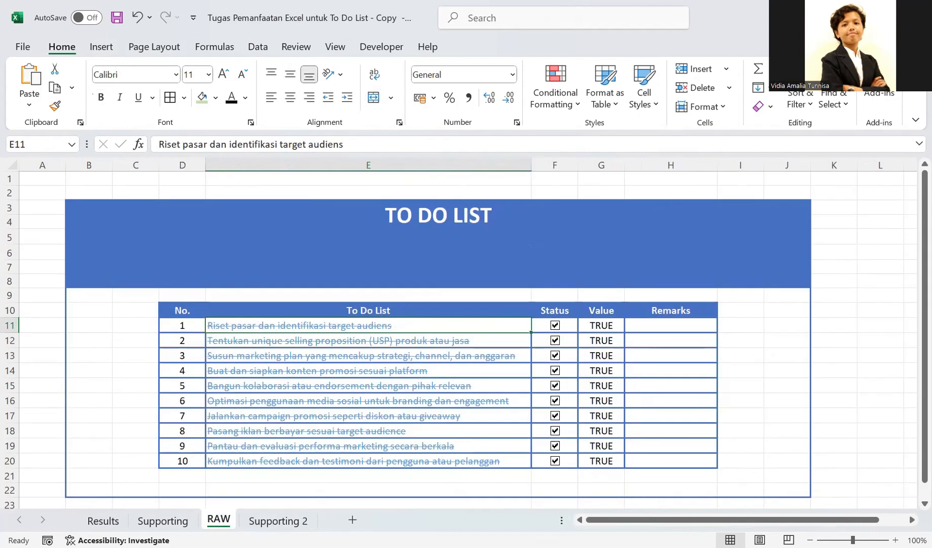
pyautogui.click(278, 520)
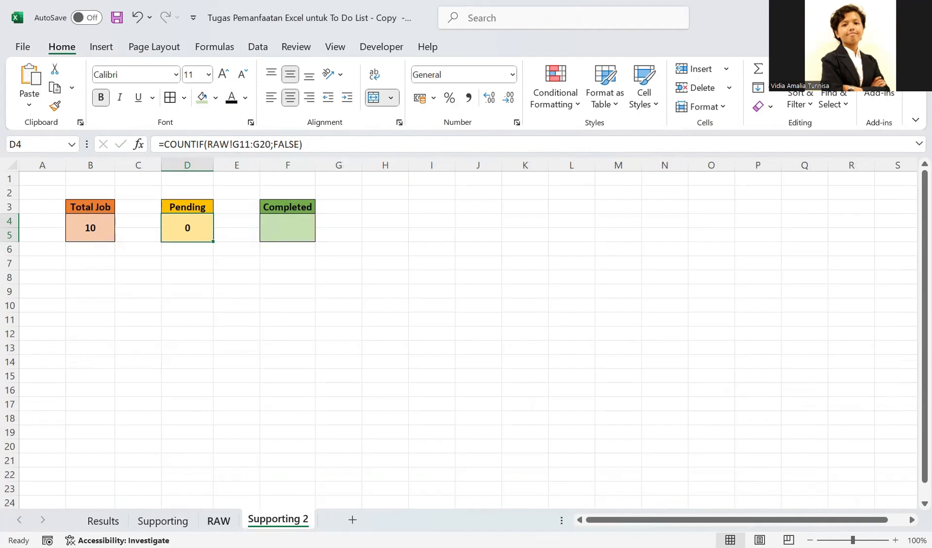
pyautogui.click(218, 521)
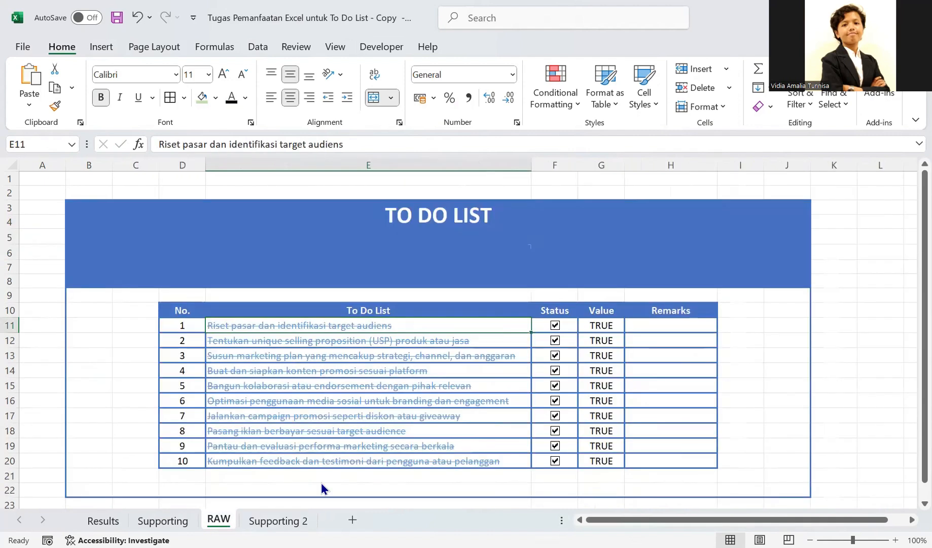
pyautogui.click(555, 461)
pyautogui.click(277, 521)
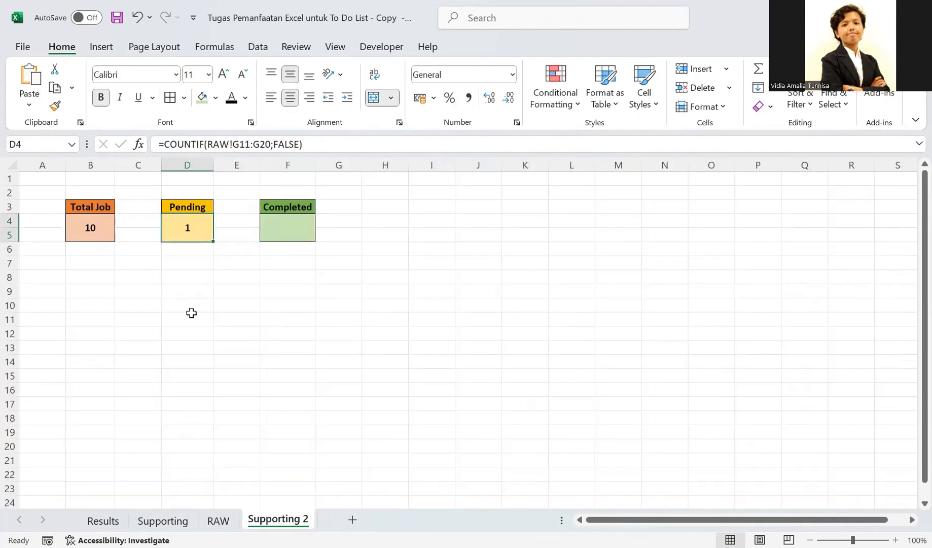
pyautogui.click(220, 520)
pyautogui.click(265, 519)
# - Start a COUNTIF formula in the Completed box (F4) on Supporting 2, taking the Value column range G11:G20 as its range
pyautogui.click(291, 235)
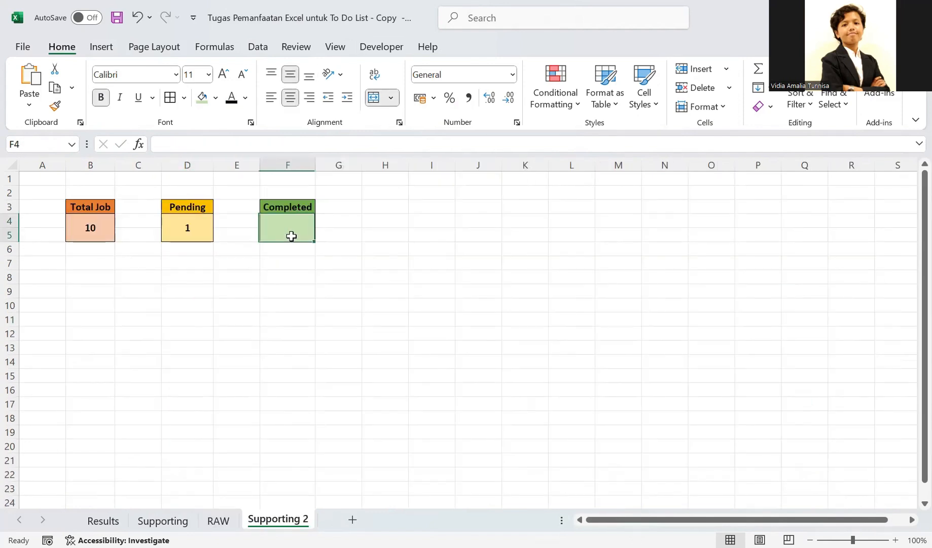
pyautogui.write('=')
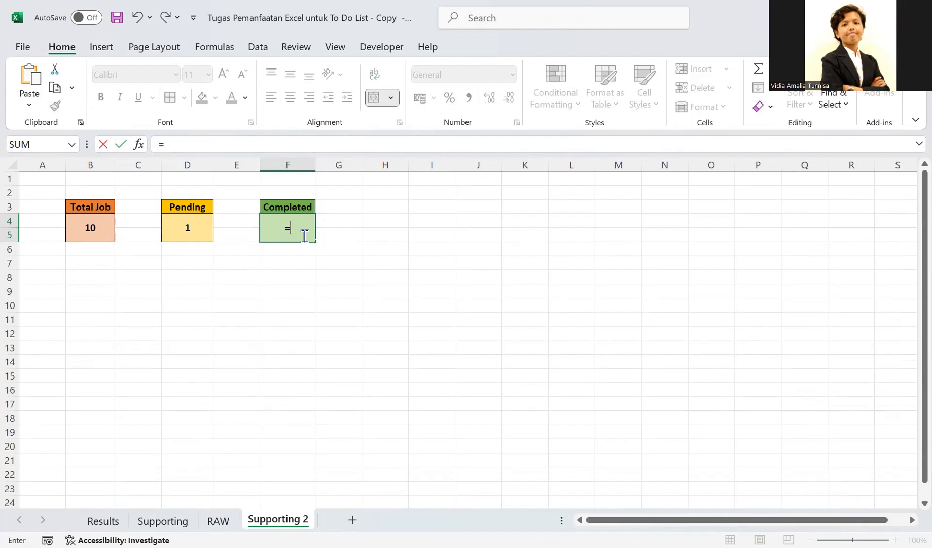
pyautogui.write('cOUN')
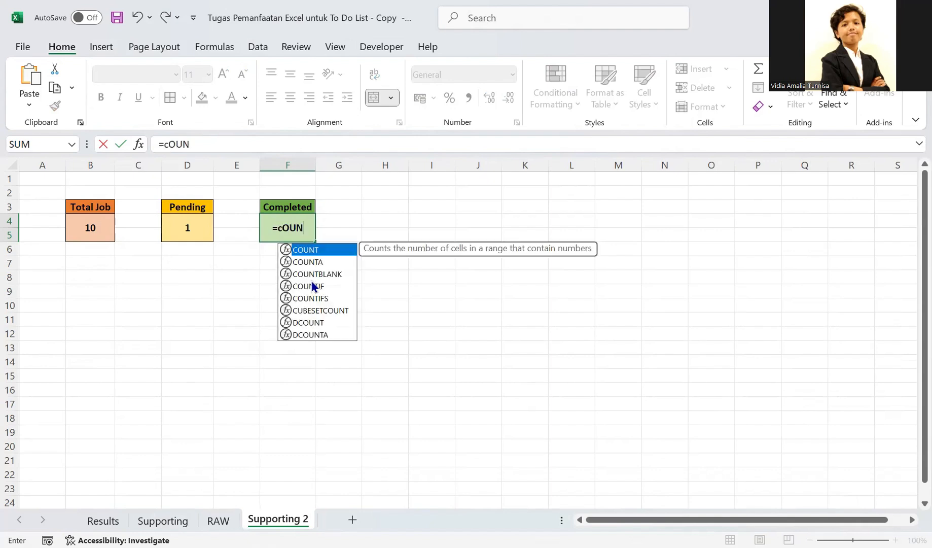
pyautogui.doubleClick(313, 287)
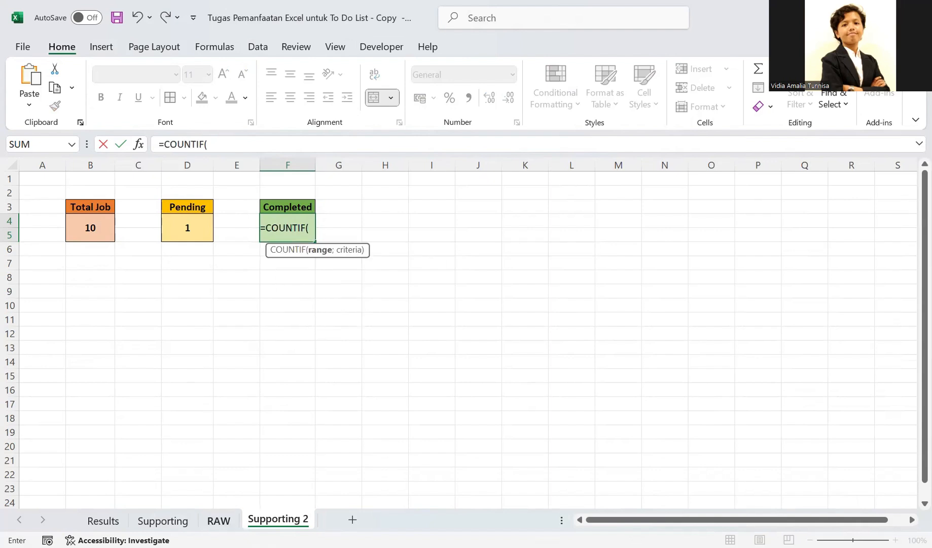
pyautogui.click(218, 519)
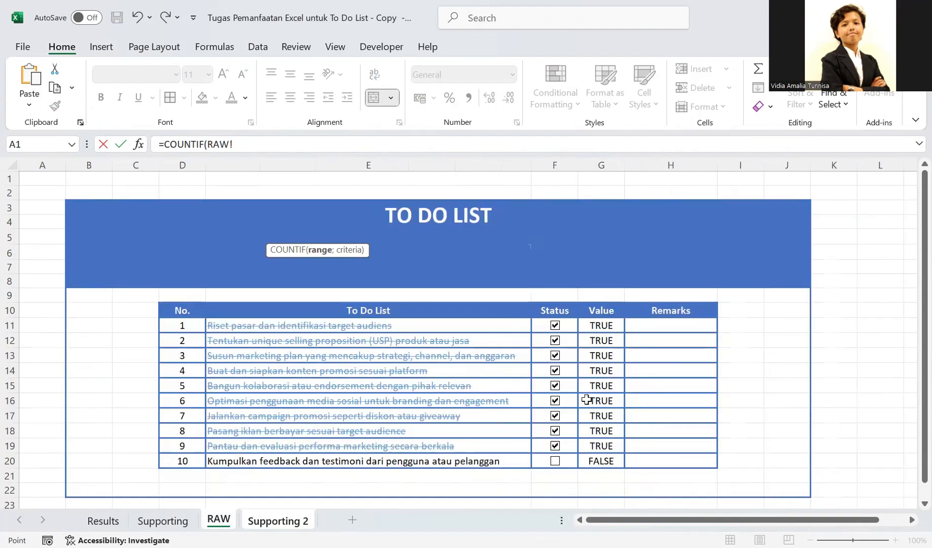
pyautogui.click(603, 325)
pyautogui.keyDown('shift'); pyautogui.click(610, 456); pyautogui.keyUp('shift')
pyautogui.click(278, 520)
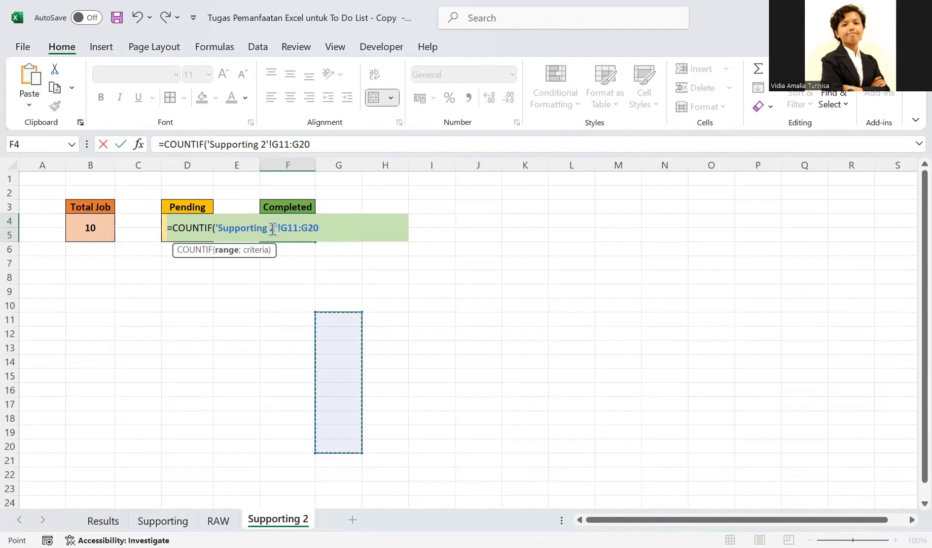
# - Replace the sheet name in the Completed formula's range reference with RAW
pyautogui.moveTo(277, 228); pyautogui.dragTo(221, 230)
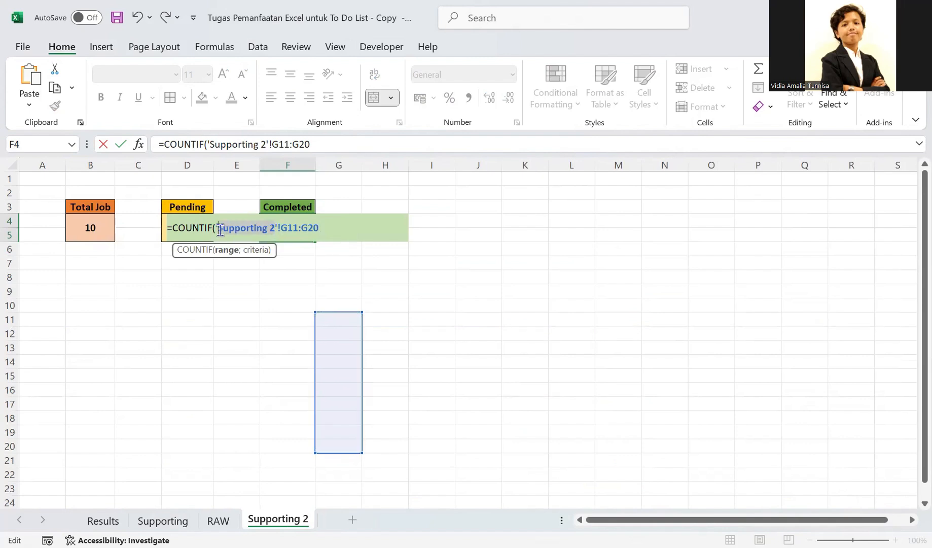
pyautogui.write('R')
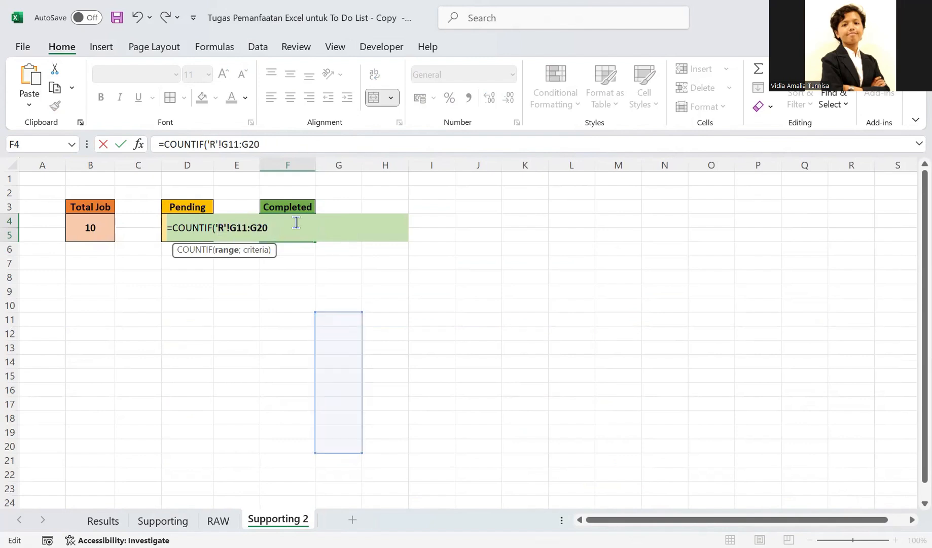
pyautogui.write('AW')
pyautogui.write(';')
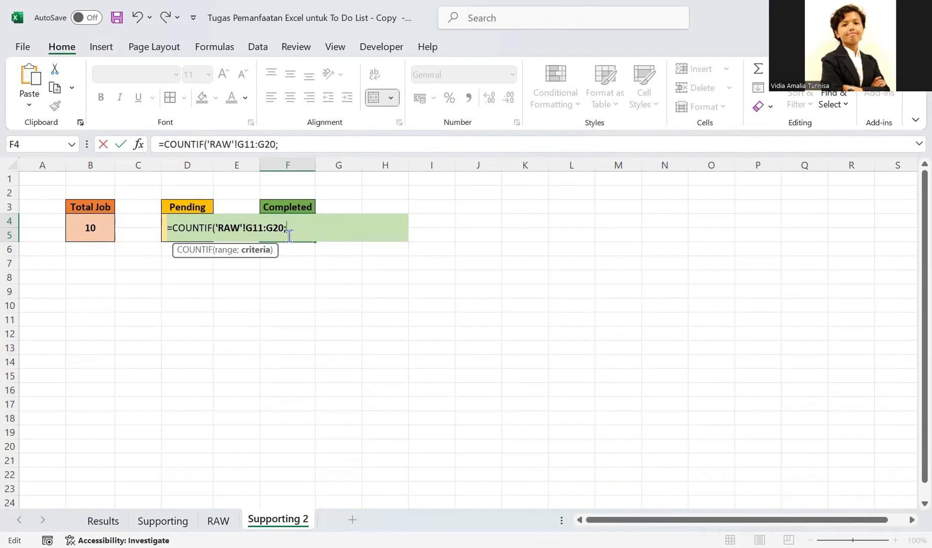
pyautogui.write('T')
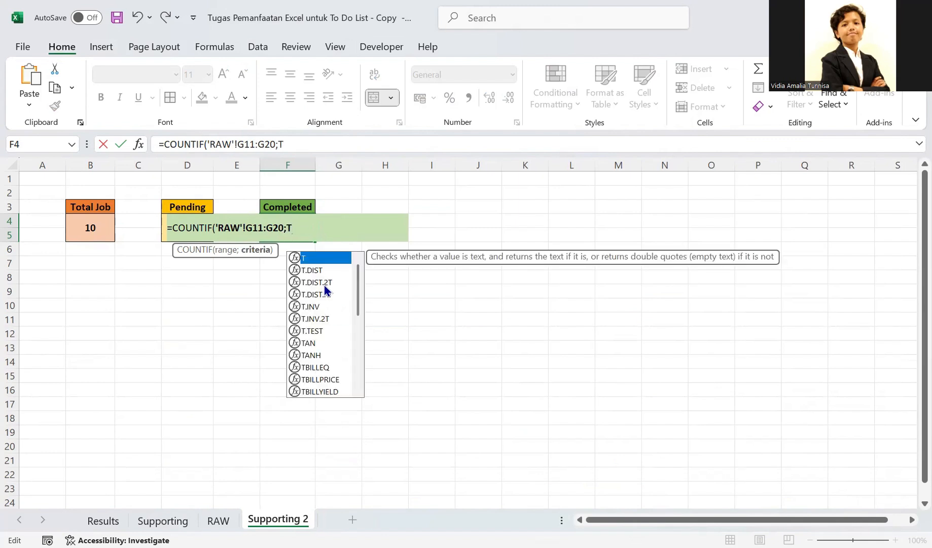
pyautogui.write('R')
# - Complete the Completed formula with the criterion TRUE, giving =COUNTIF(RAW!G11:G20;TRUE)
pyautogui.click(319, 307)
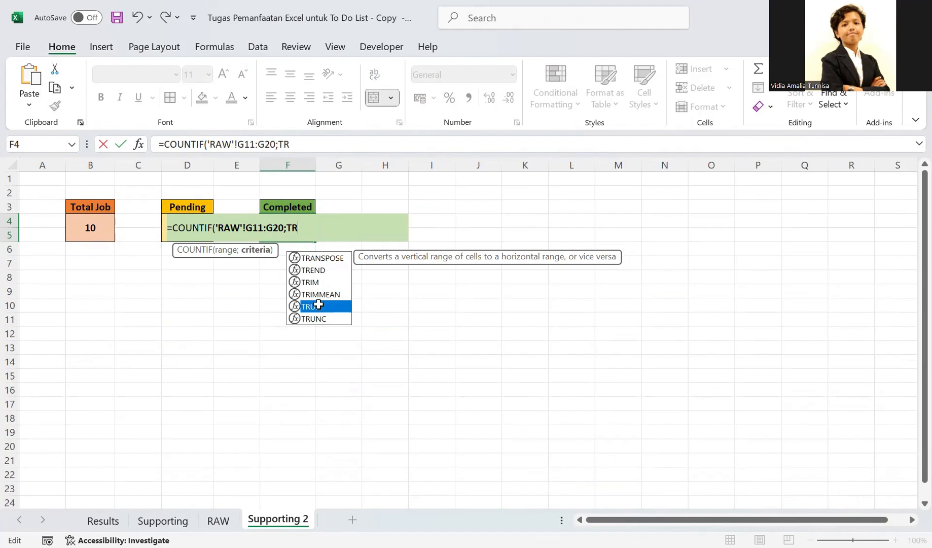
pyautogui.doubleClick(318, 305)
pyautogui.write(')')
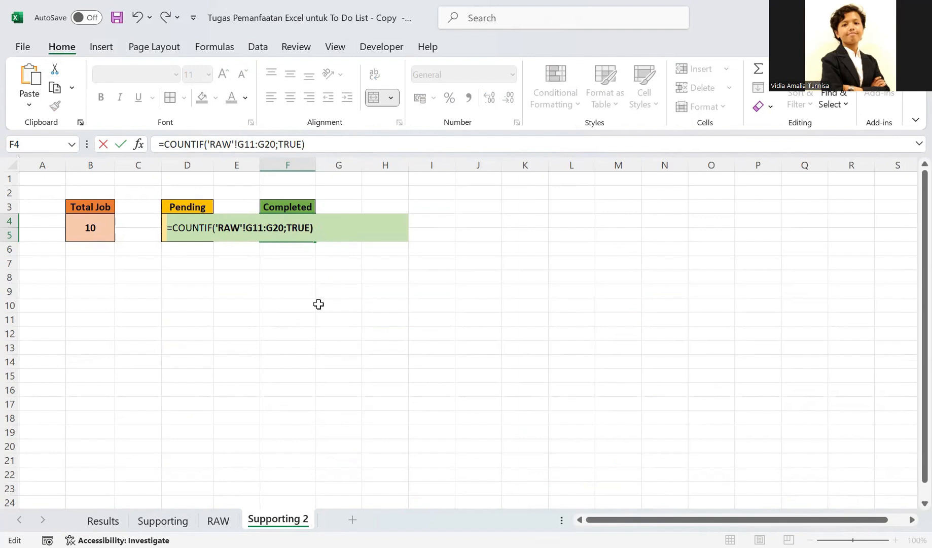
pyautogui.press('Return')
# - Review the formulas and counts in the Total Job, Pending and Completed boxes on Supporting 2
pyautogui.click(296, 231)
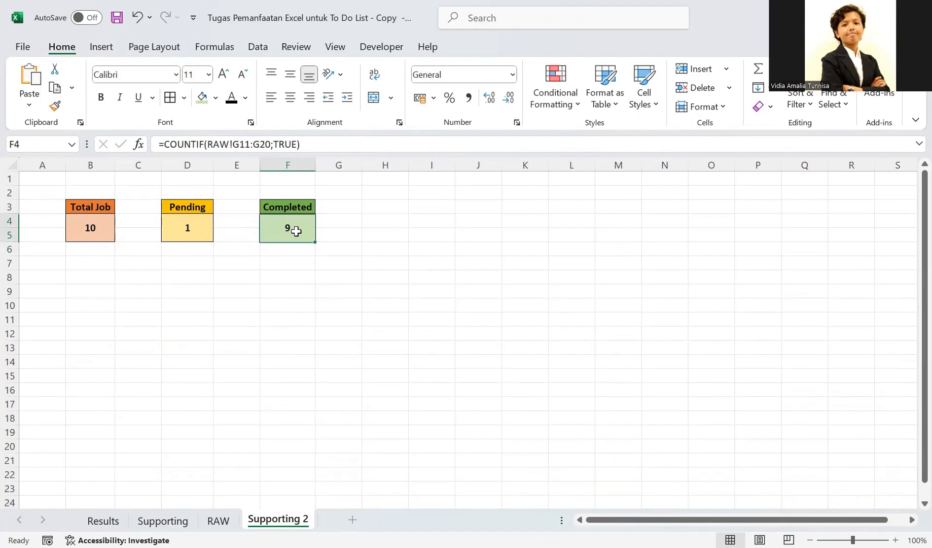
pyautogui.click(194, 228)
pyautogui.click(102, 222)
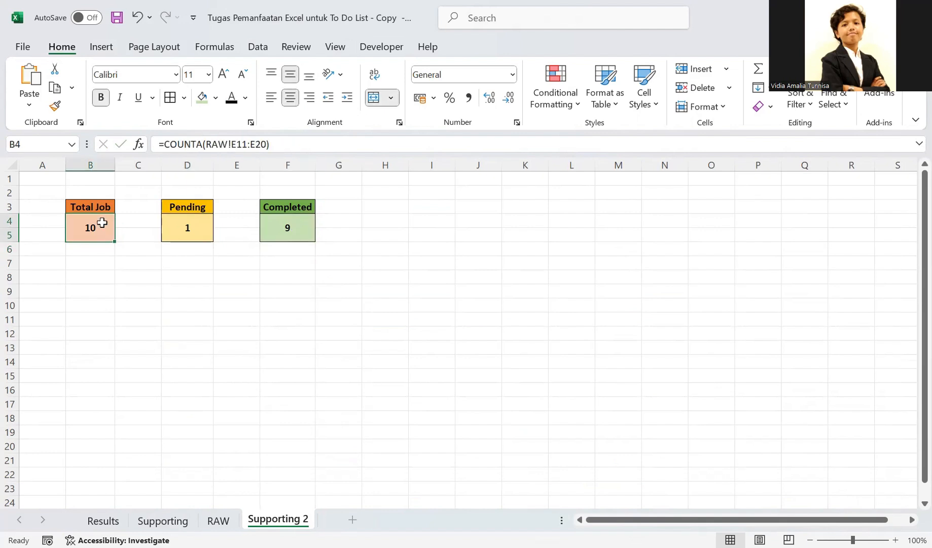
pyautogui.click(206, 214)
pyautogui.click(273, 218)
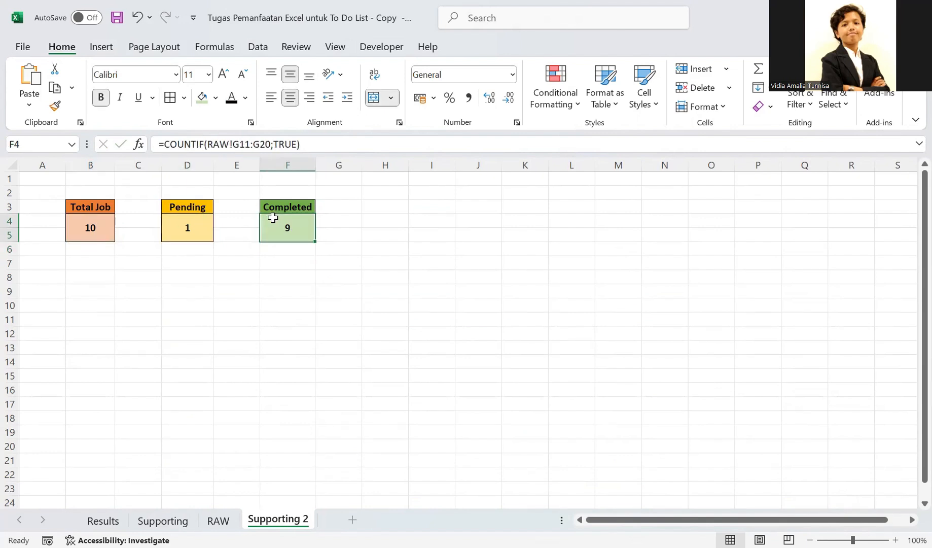
# - Tick the status box of to-do entry 10 on RAW and check the three counts on Supporting 2
pyautogui.click(219, 520)
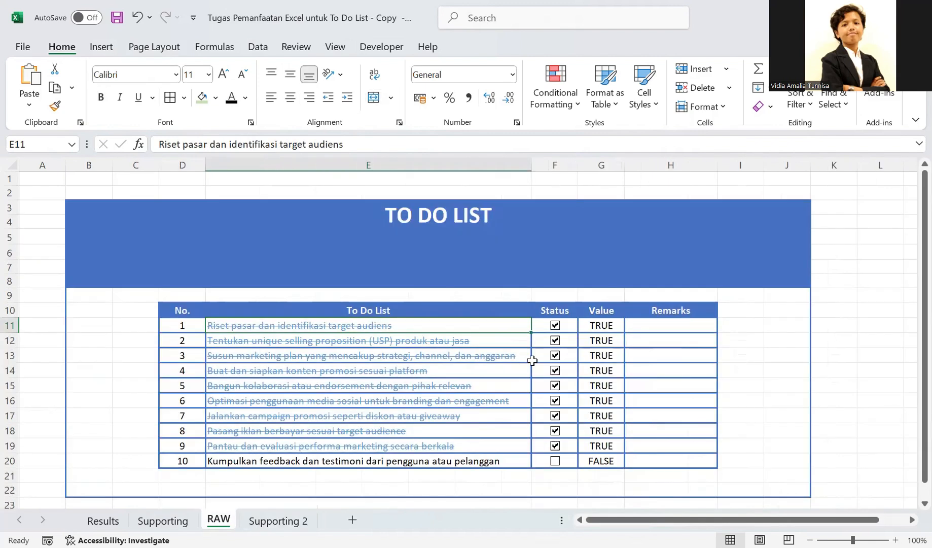
pyautogui.click(555, 460)
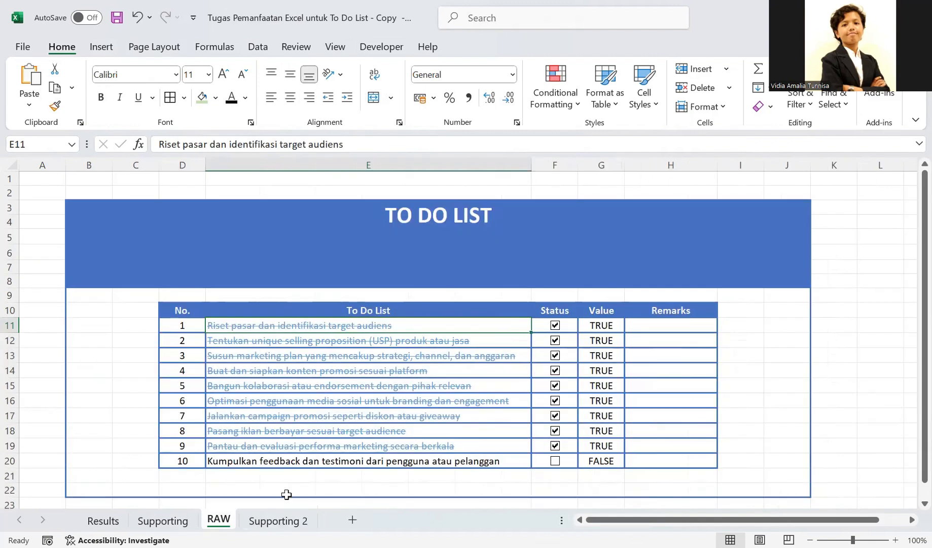
pyautogui.click(281, 521)
pyautogui.click(89, 224)
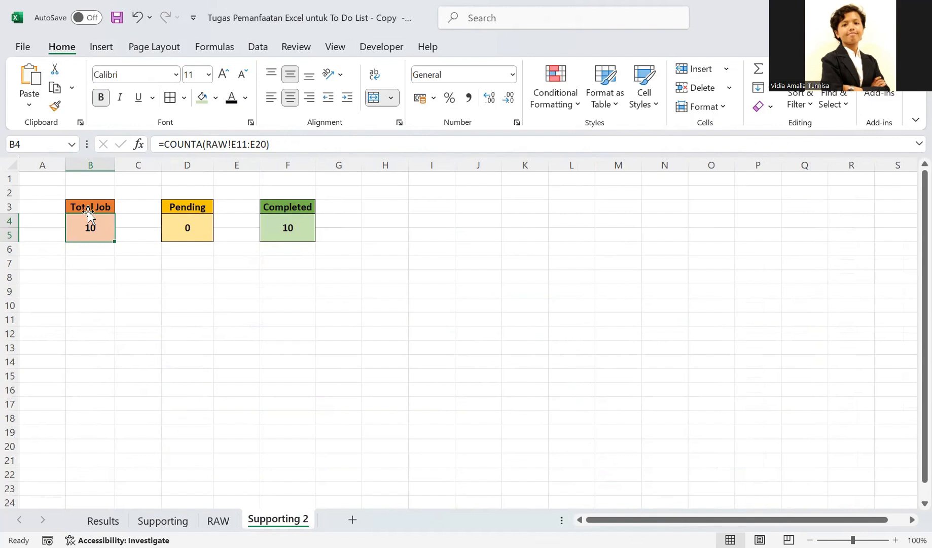
pyautogui.click(89, 208)
pyautogui.click(82, 230)
pyautogui.click(173, 218)
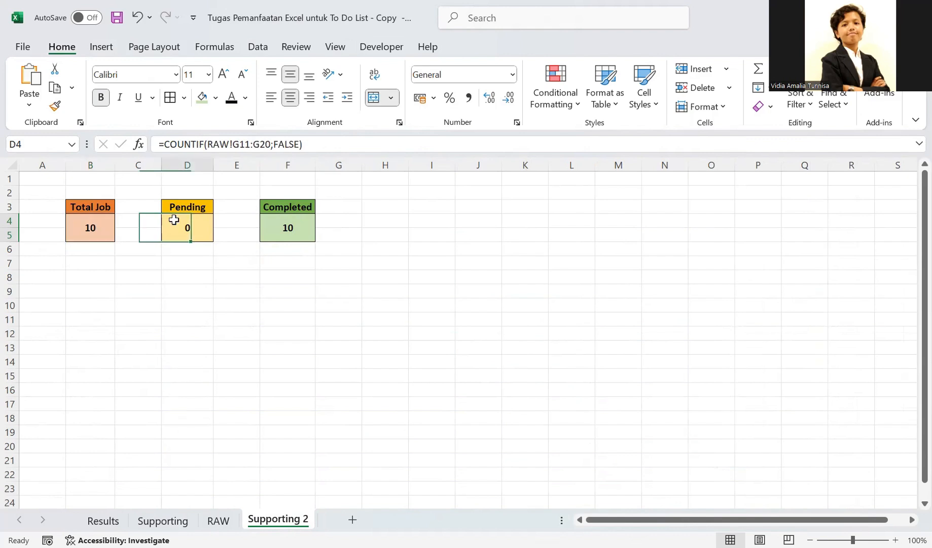
pyautogui.click(284, 229)
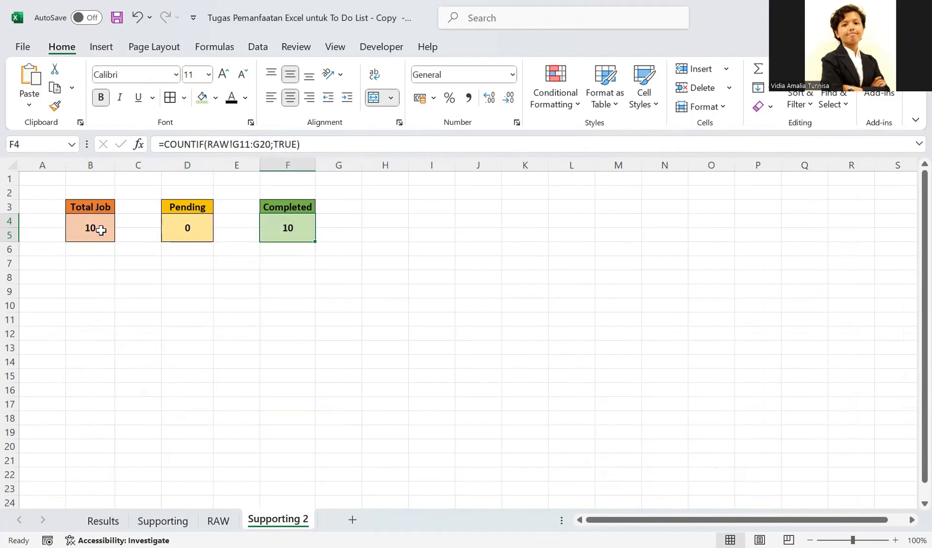
# - Try to name the Total Job count cell (B4) on Supporting 2 Total_Job
pyautogui.click(74, 229)
pyautogui.click(42, 139)
pyautogui.click(42, 138)
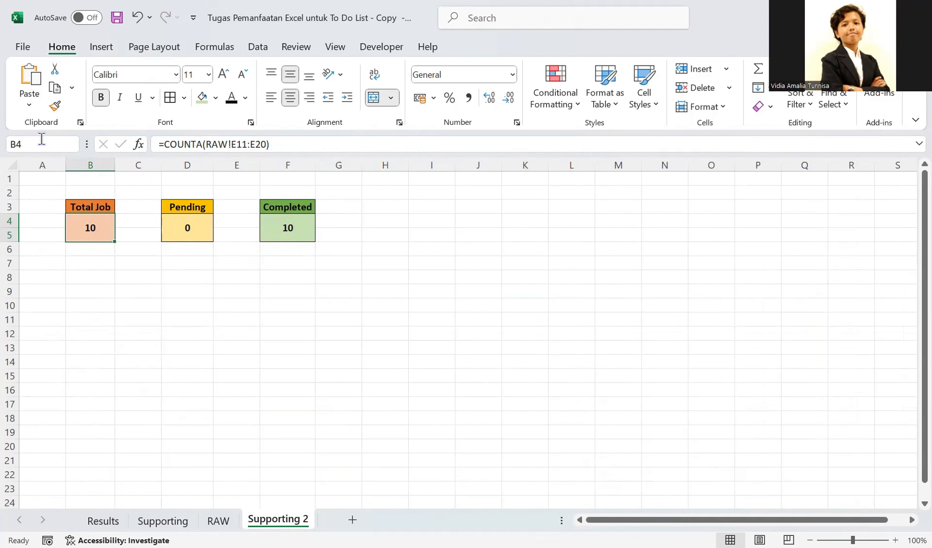
pyautogui.write('tO')
pyautogui.press('BackSpace')
pyautogui.press('BackSpace')
pyautogui.press('BackSpace')
pyautogui.press('BackSpace')
pyautogui.write('Total_Job')
pyautogui.press('Return')
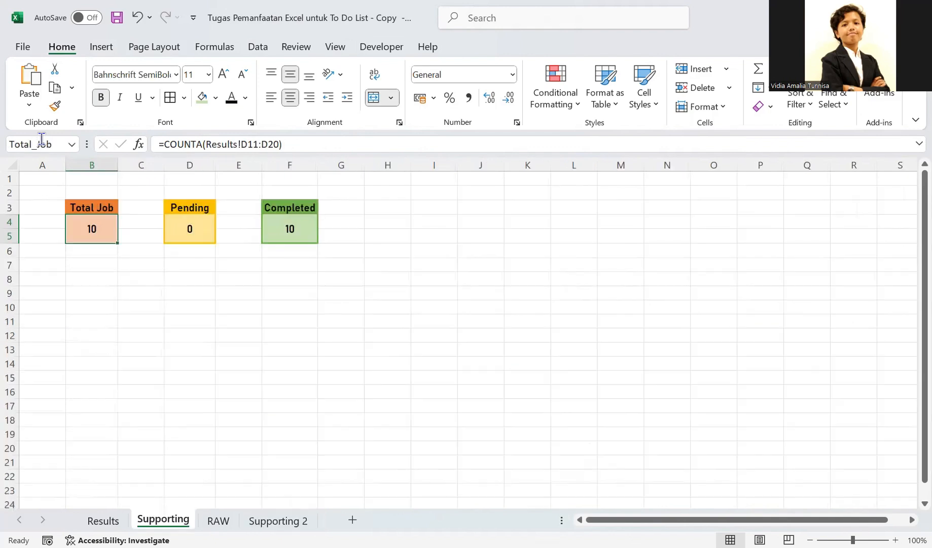
# - Examine the cell names given to the Pending, Completed and Total Job boxes on Supporting
pyautogui.click(174, 226)
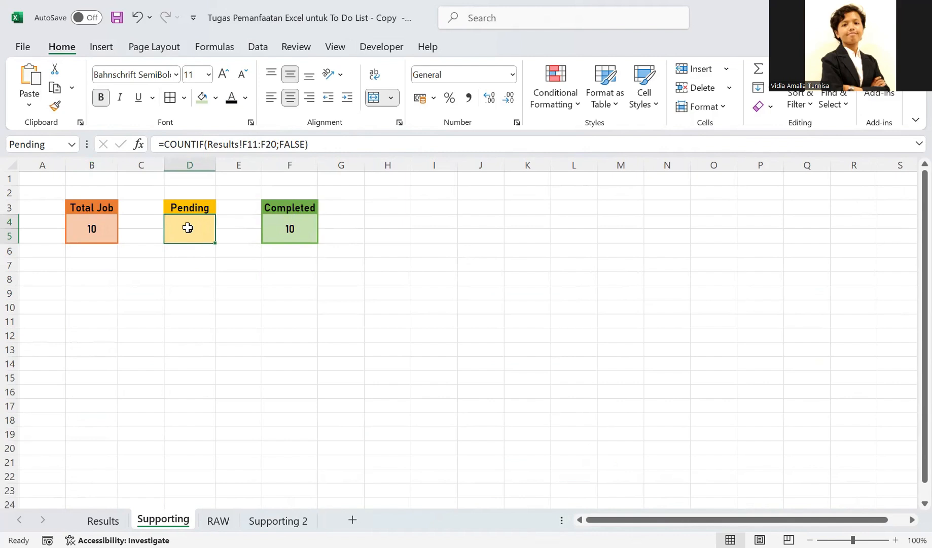
pyautogui.click(44, 144)
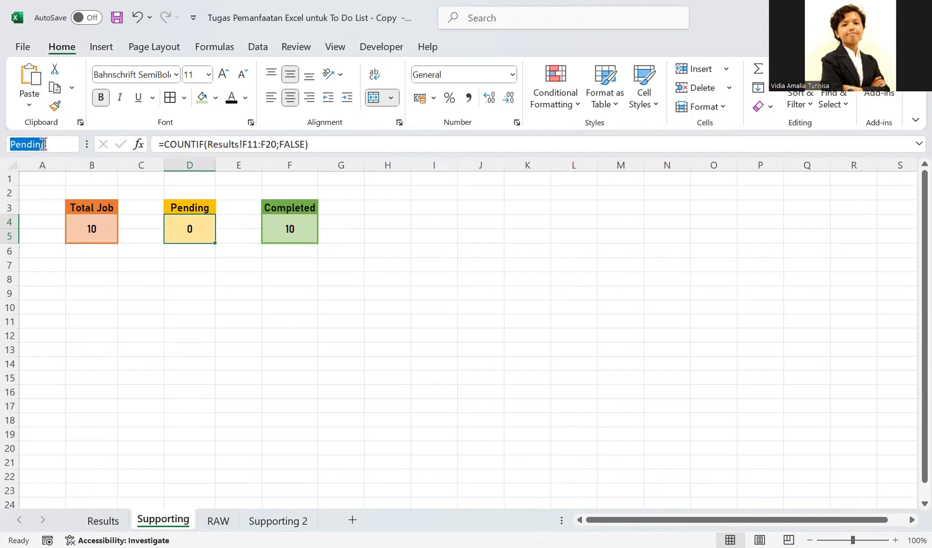
pyautogui.click(280, 228)
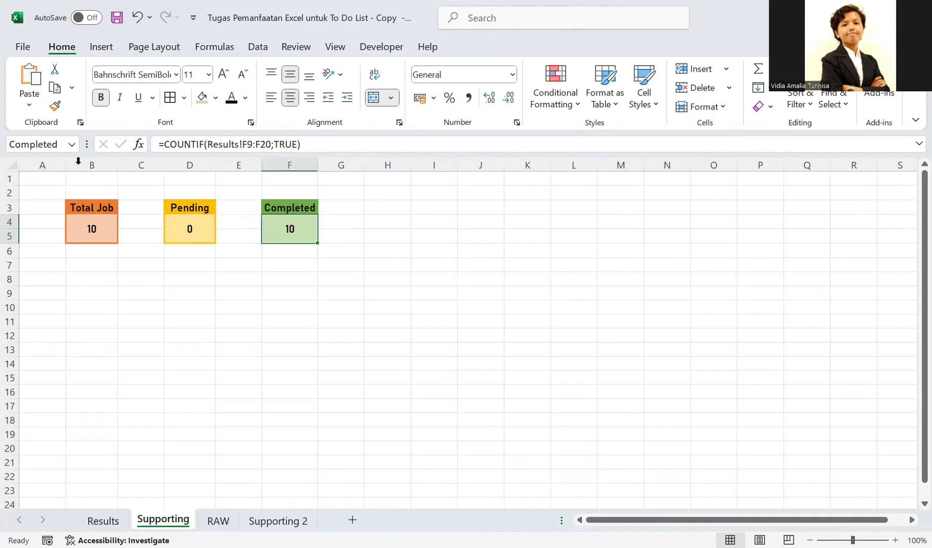
pyautogui.click(236, 292)
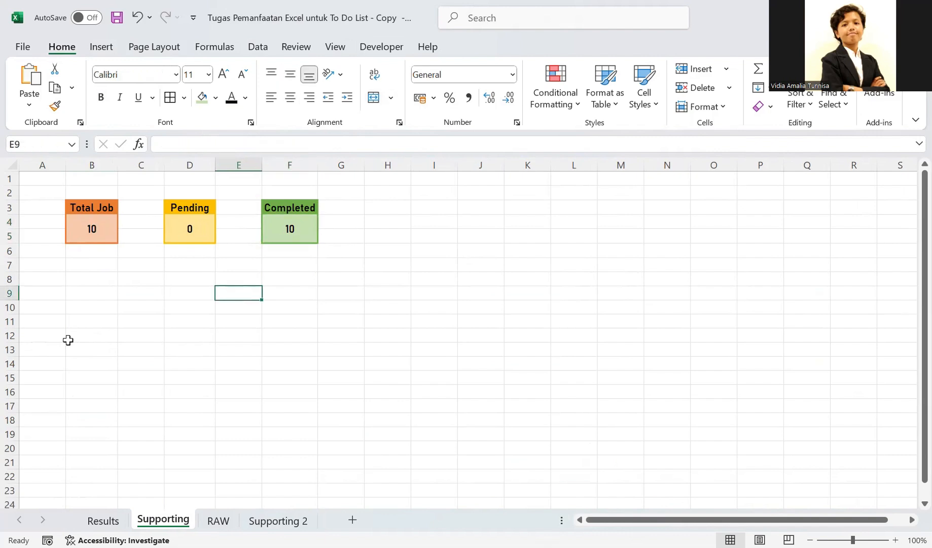
pyautogui.click(91, 221)
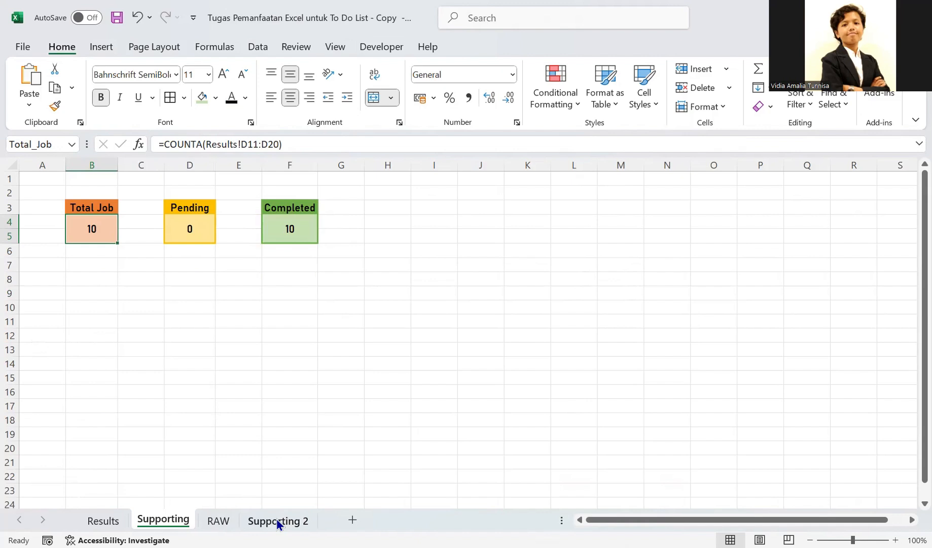
# - Copy the Total Job block (B3:B5) on Supporting 2 and return to RAW
pyautogui.click(217, 519)
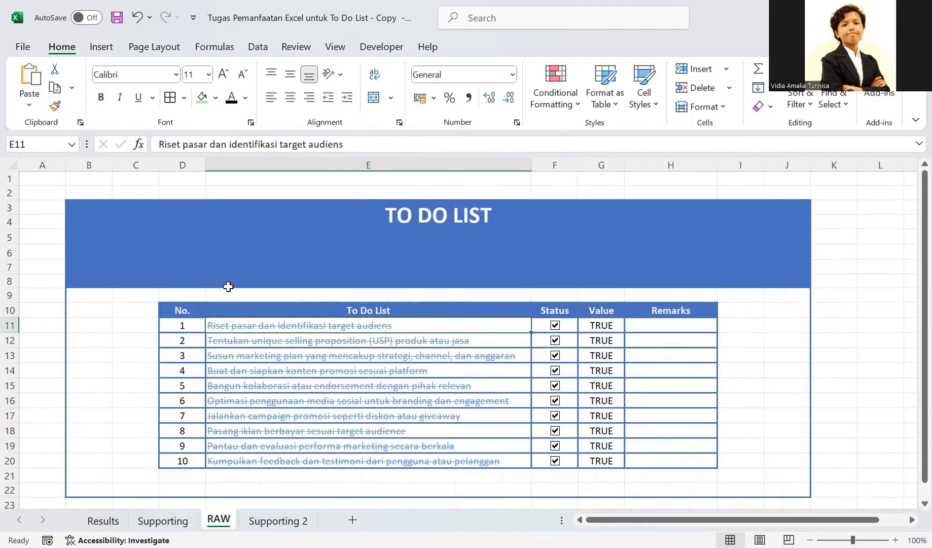
pyautogui.click(273, 518)
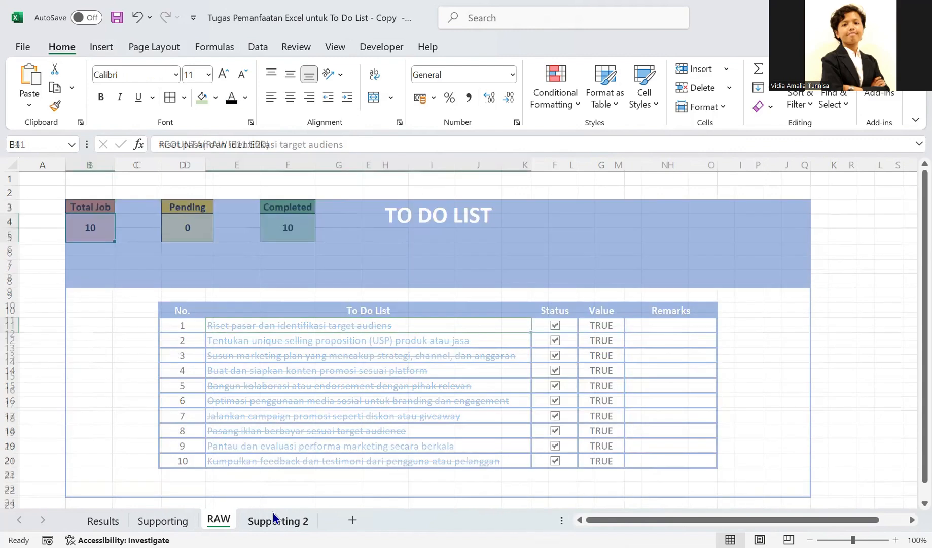
pyautogui.click(101, 205)
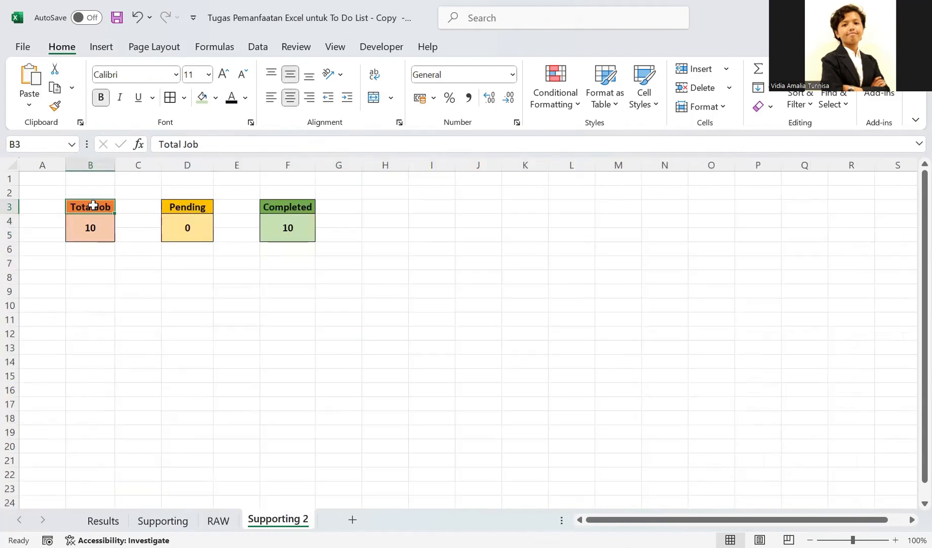
pyautogui.moveTo(89, 206); pyautogui.dragTo(92, 227)
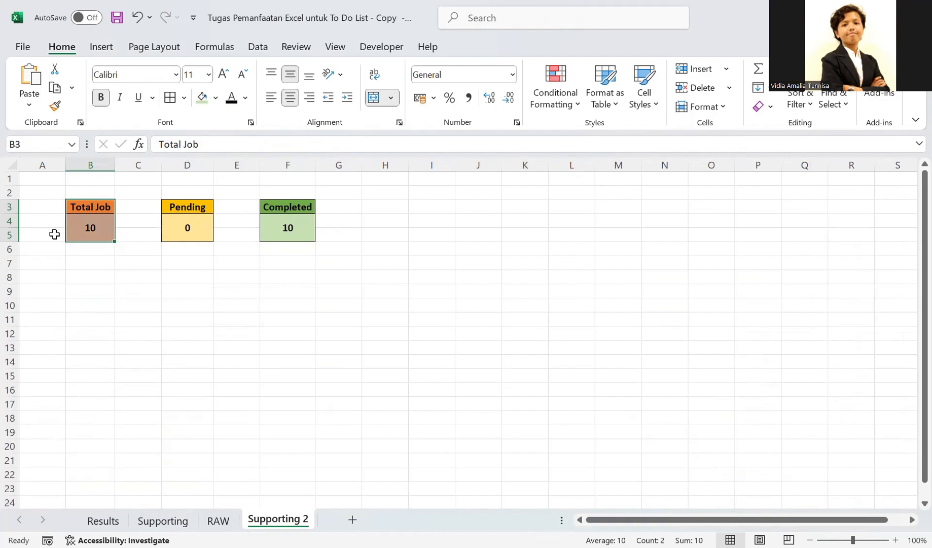
pyautogui.rightClick(83, 210)
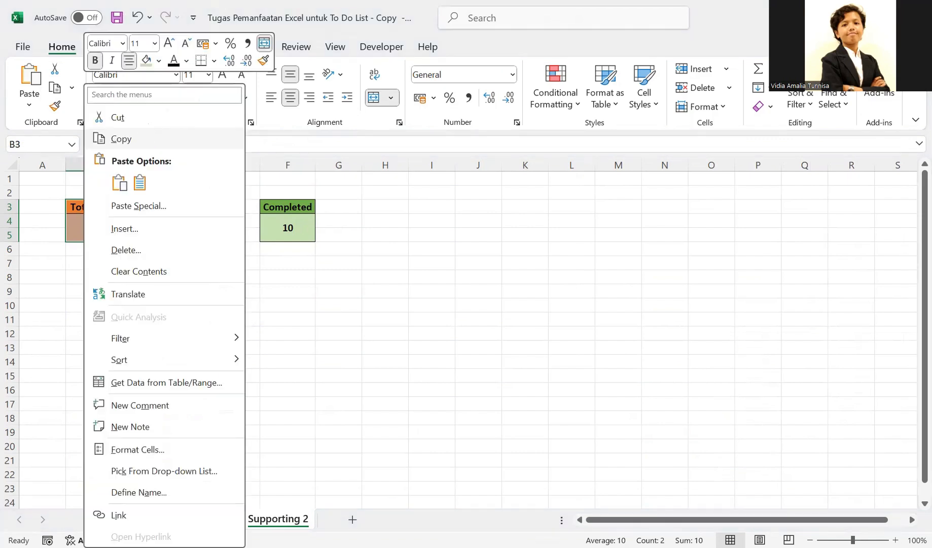
pyautogui.click(143, 136)
pyautogui.hotkey('ctrl', 'pageup')
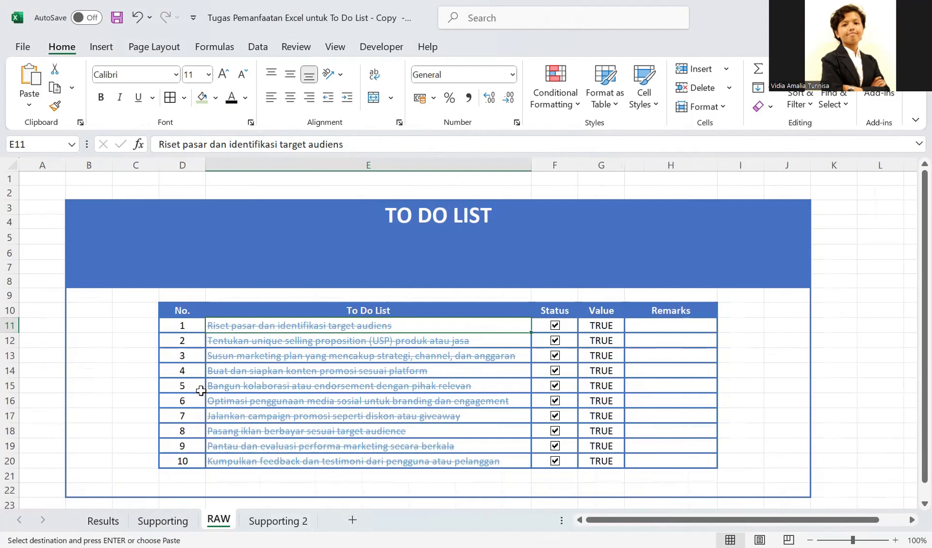
pyautogui.rightClick(131, 259)
pyautogui.click(253, 206)
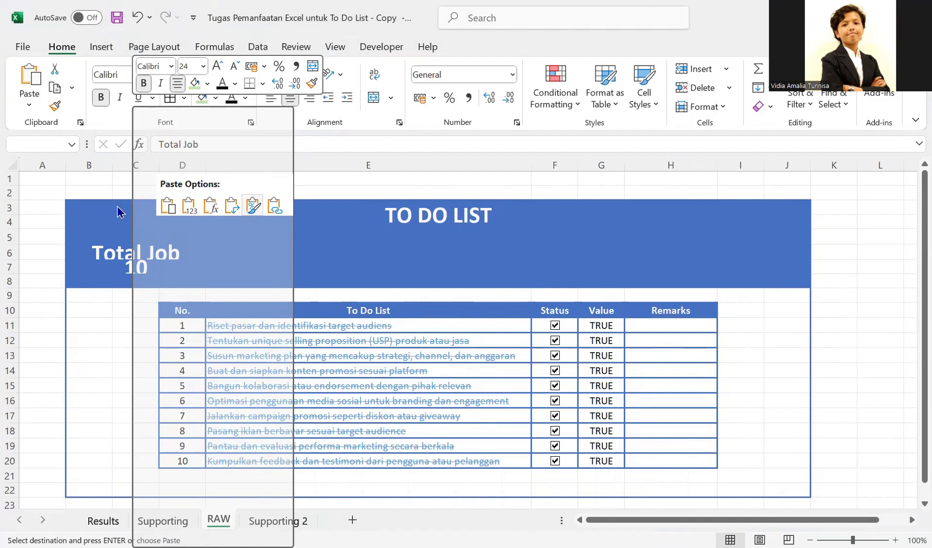
pyautogui.hotkey('ctrl', 'pagedown')
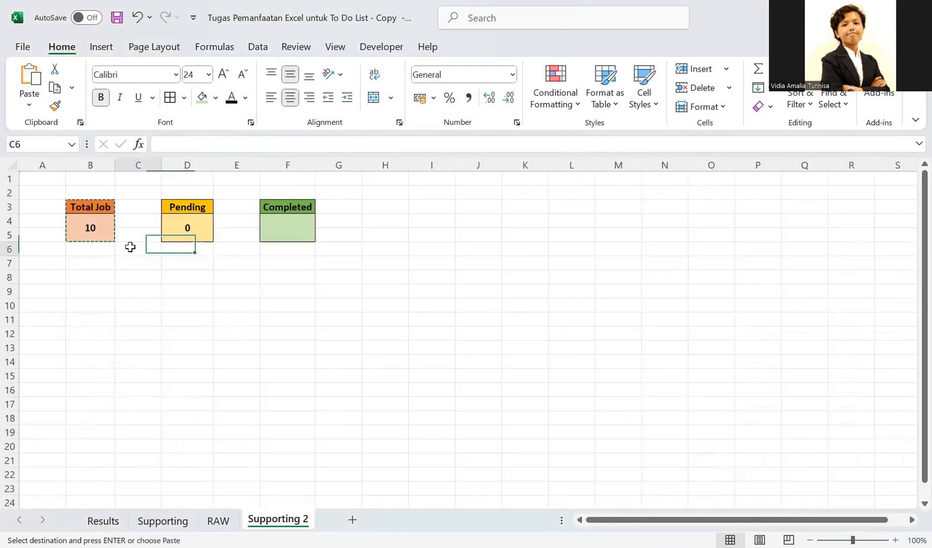
pyautogui.click(130, 247)
pyautogui.click(218, 521)
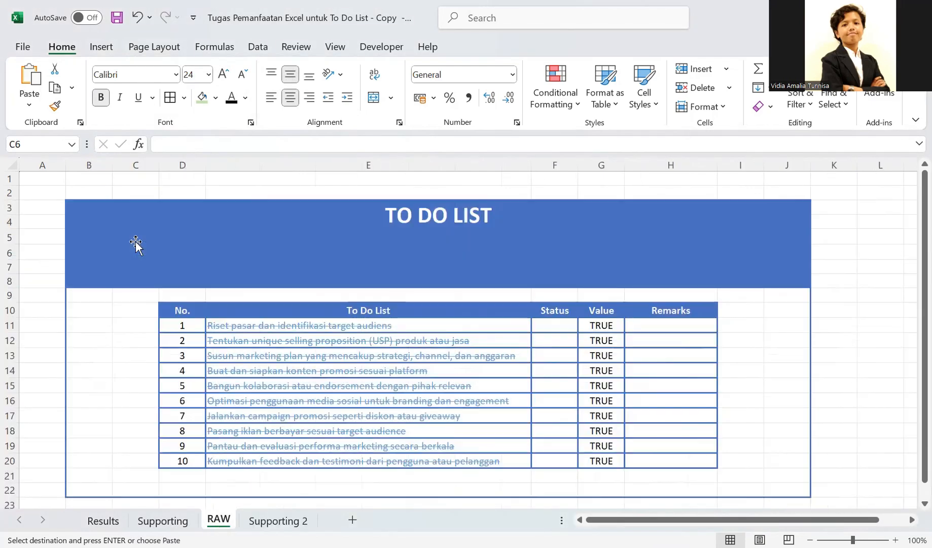
# - Paste the Total Job block on RAW as a linked picture and place it in the blue header above the No. column
pyautogui.rightClick(271, 232)
pyautogui.moveTo(274, 231)
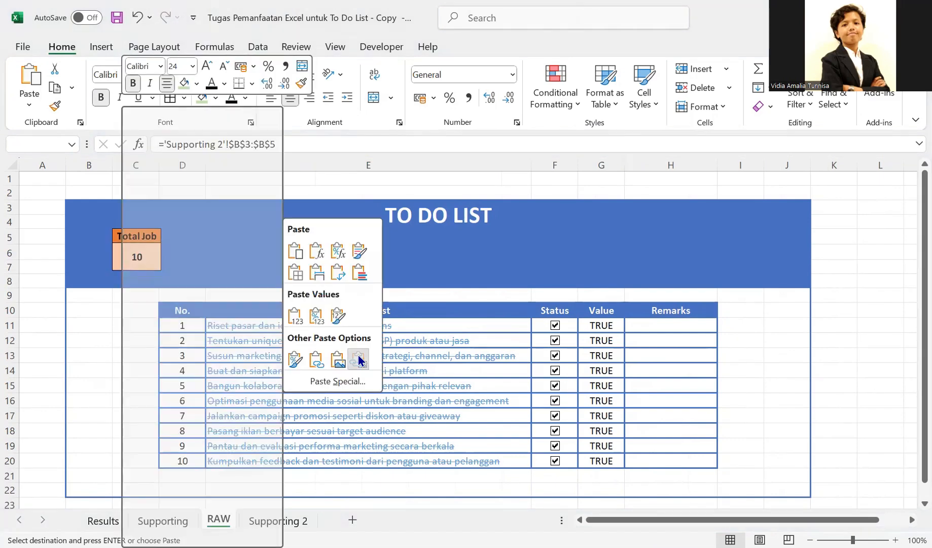
pyautogui.click(359, 360)
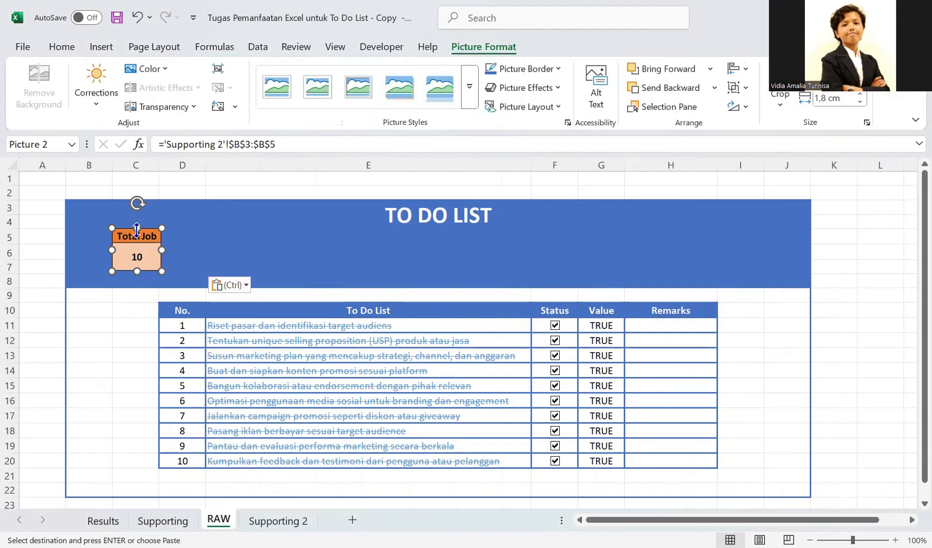
pyautogui.moveTo(149, 233); pyautogui.dragTo(154, 240)
pyautogui.hotkey('ctrl', 'pagedown')
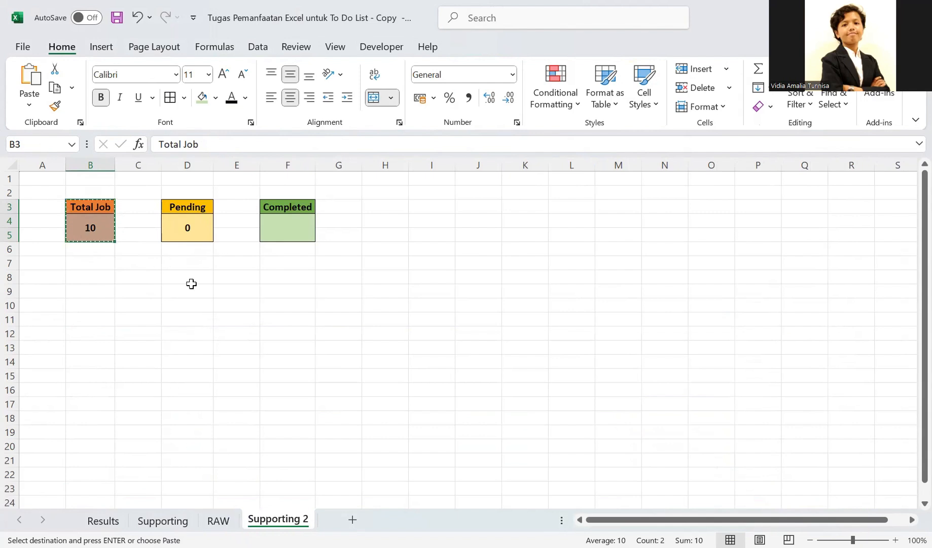
pyautogui.hotkey('ctrl', 'pageup')
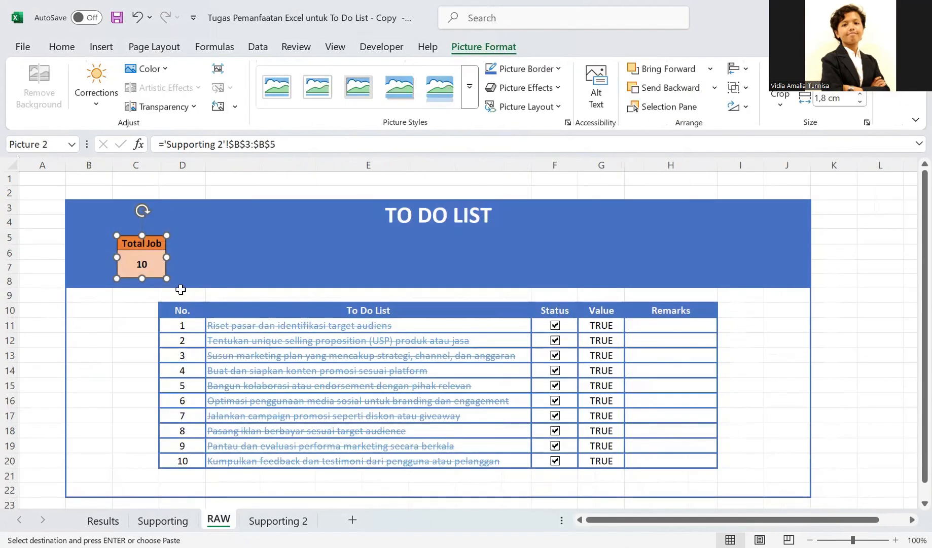
pyautogui.moveTo(150, 246); pyautogui.dragTo(191, 242)
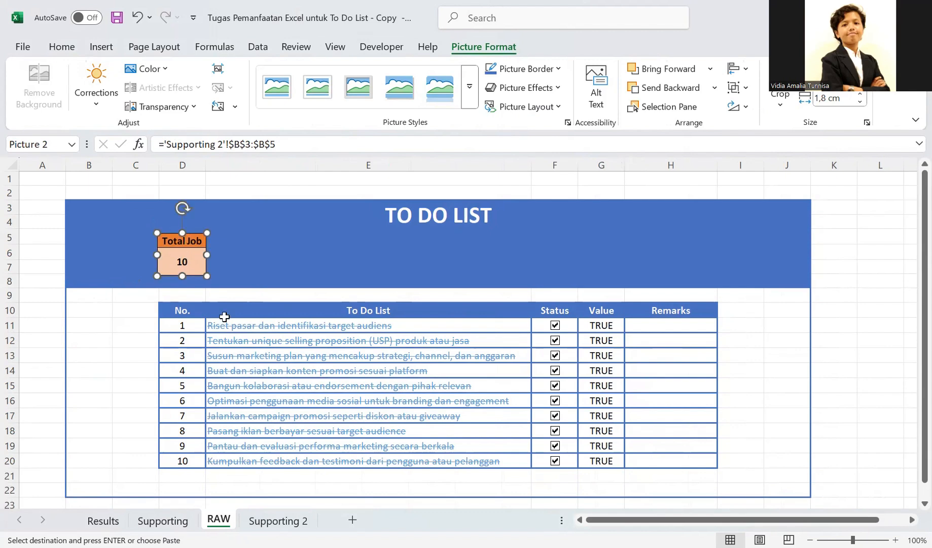
# - Copy the Pending block (D3:D5) on Supporting 2 and return to RAW
pyautogui.hotkey('ctrl', 'pagedown')
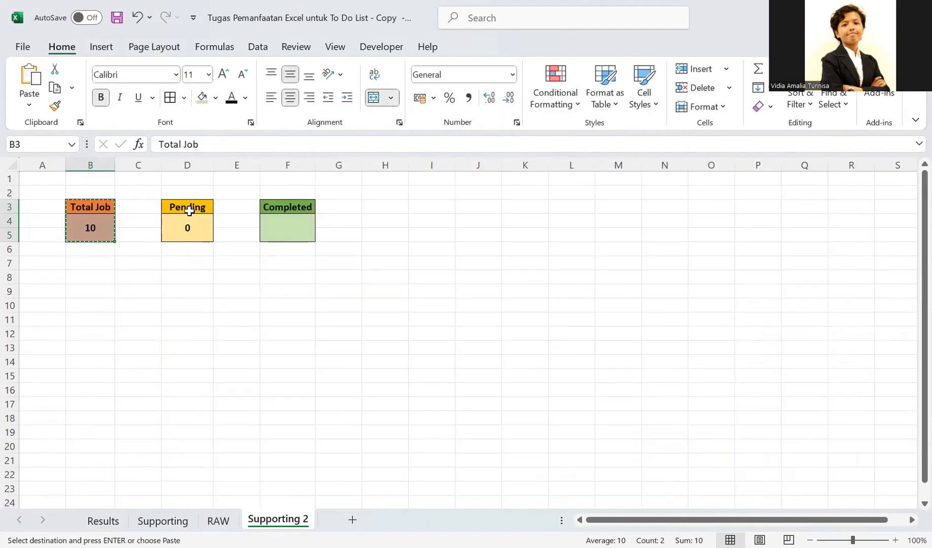
pyautogui.moveTo(189, 208); pyautogui.dragTo(191, 227)
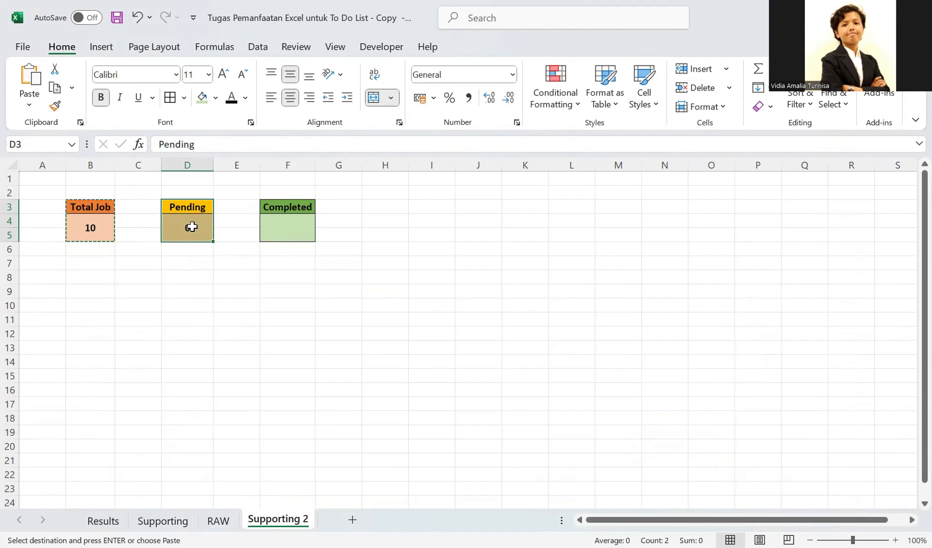
pyautogui.hotkey('ctrl', 'c')
pyautogui.click(218, 520)
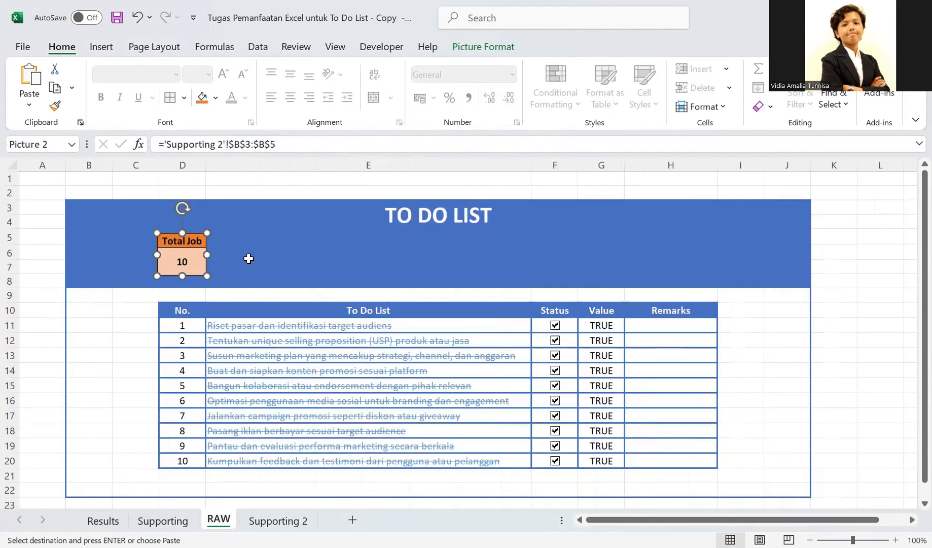
# - Paste the Pending block on RAW as a linked picture and place it in the header beside the Total Job picture
pyautogui.click(239, 241)
pyautogui.rightClick(240, 242)
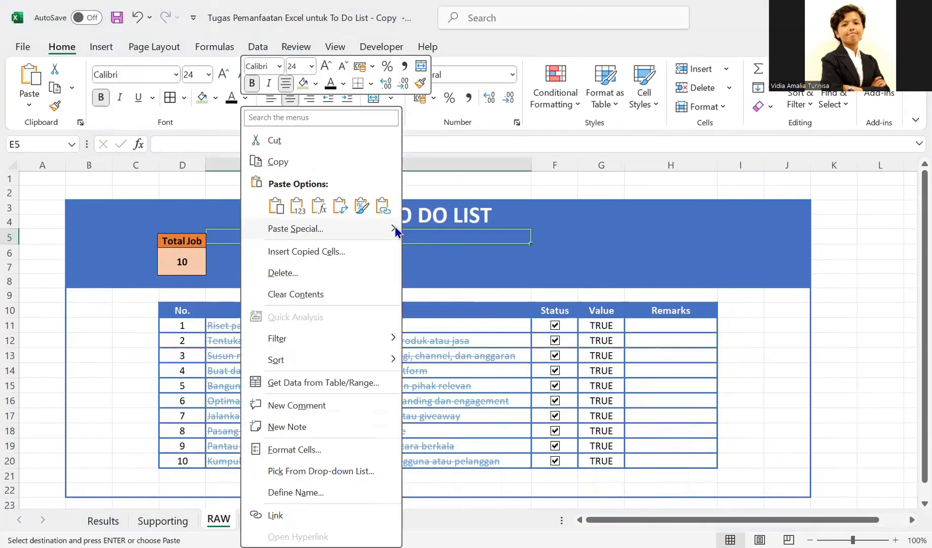
pyautogui.moveTo(396, 227)
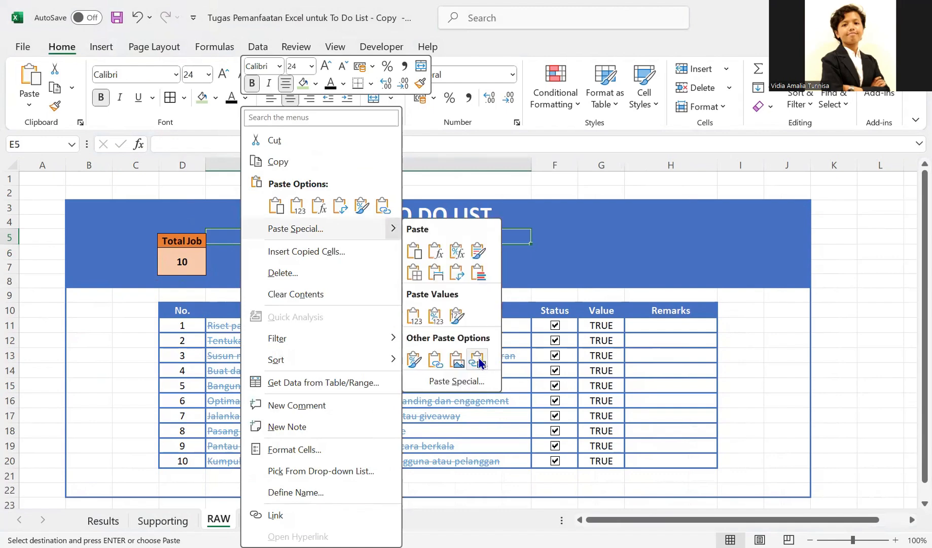
pyautogui.click(479, 361)
pyautogui.moveTo(243, 239); pyautogui.dragTo(253, 243)
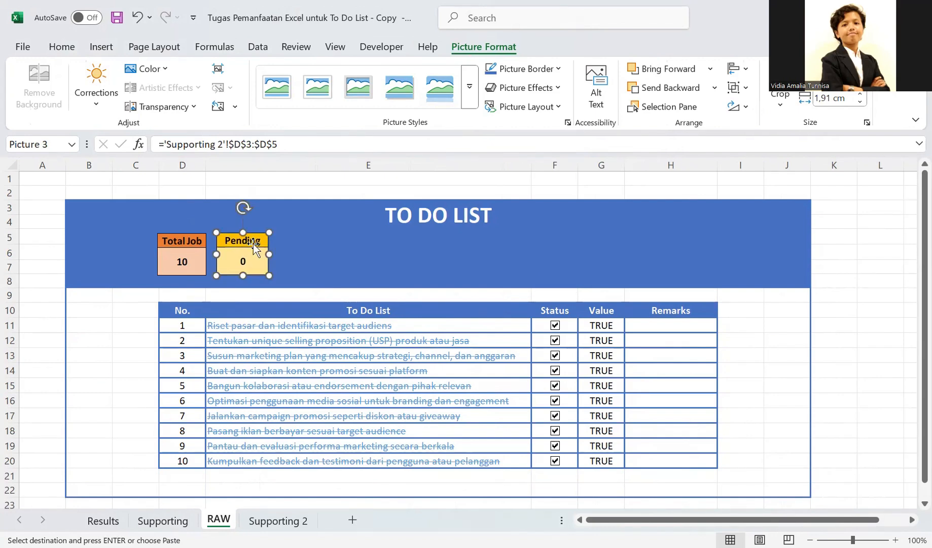
# - Look at the Completed block on Supporting 2, return to RAW and realign the Pending picture level with Total Job, leaving a small gap
pyautogui.click(278, 521)
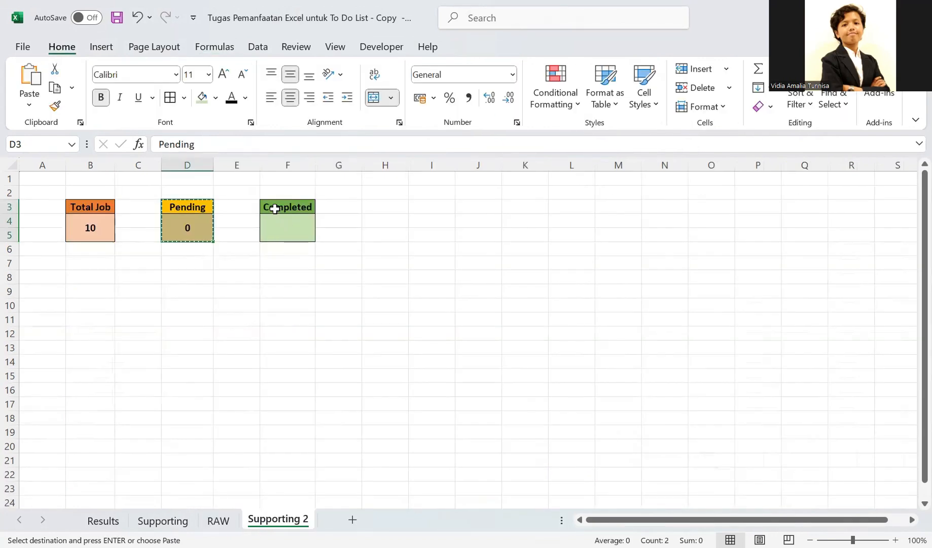
pyautogui.moveTo(273, 208); pyautogui.dragTo(276, 225)
pyautogui.click(360, 252)
pyautogui.click(293, 233)
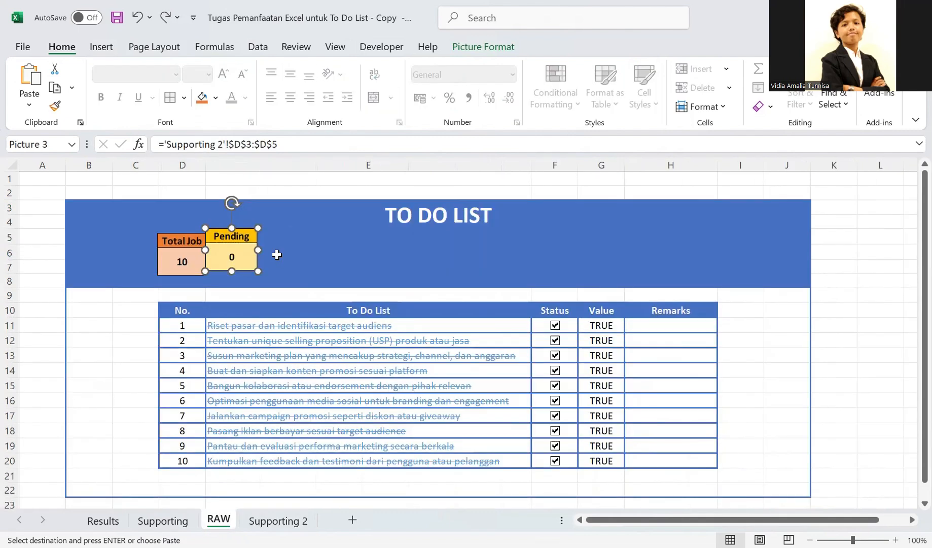
pyautogui.moveTo(241, 255); pyautogui.dragTo(251, 260)
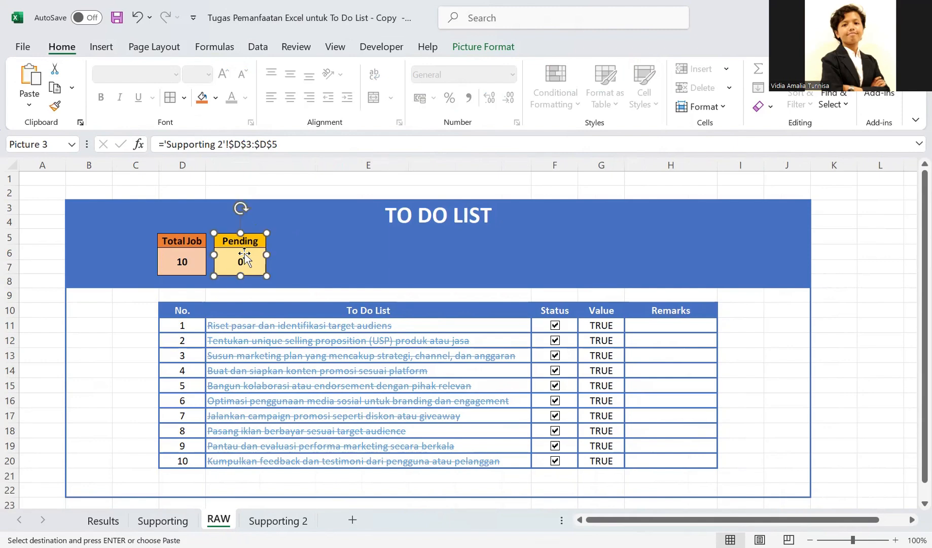
# - Begin a COUNTIF formula in the Completed count cell (F4) on Supporting 2, with the Value cells G11:G20 on RAW as its range
pyautogui.click(266, 519)
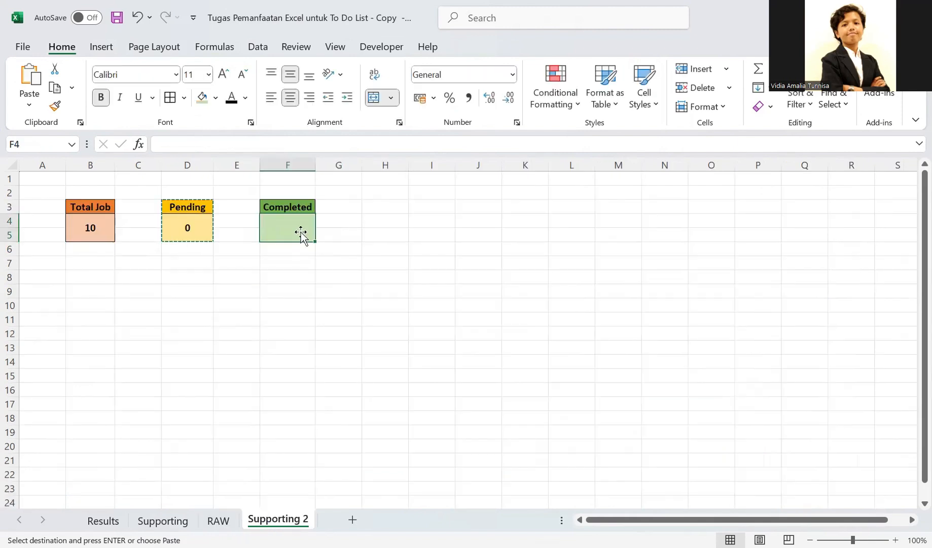
pyautogui.doubleClick(287, 228)
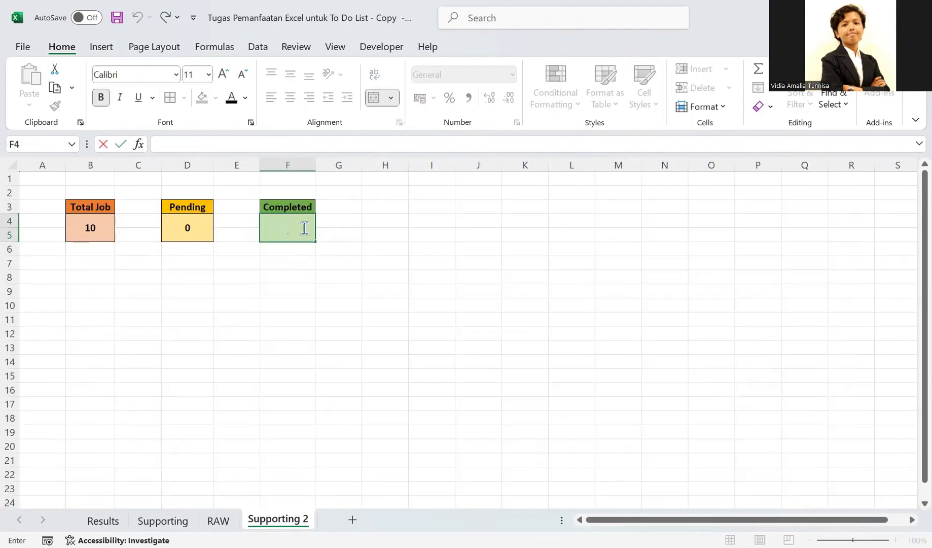
pyautogui.write('=')
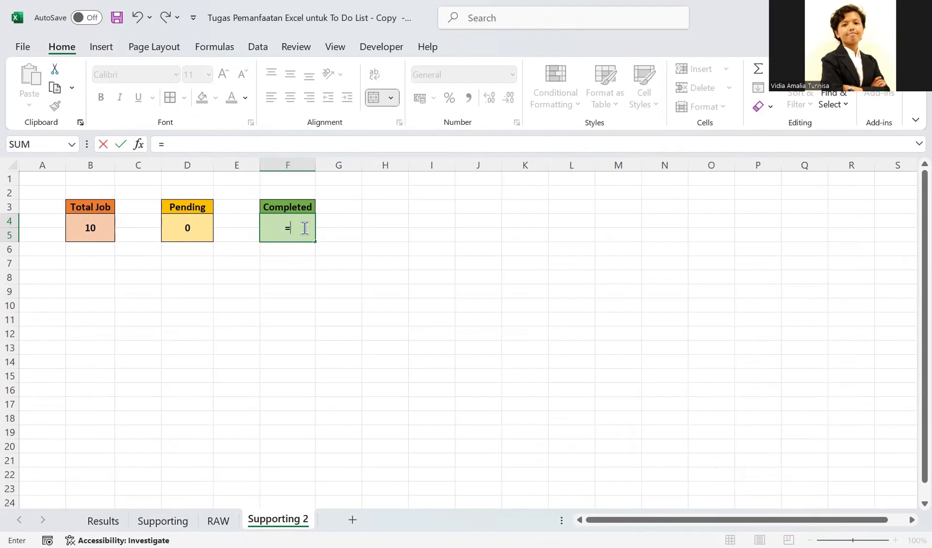
pyautogui.write('COUN')
pyautogui.click(325, 285)
pyautogui.press('Tab')
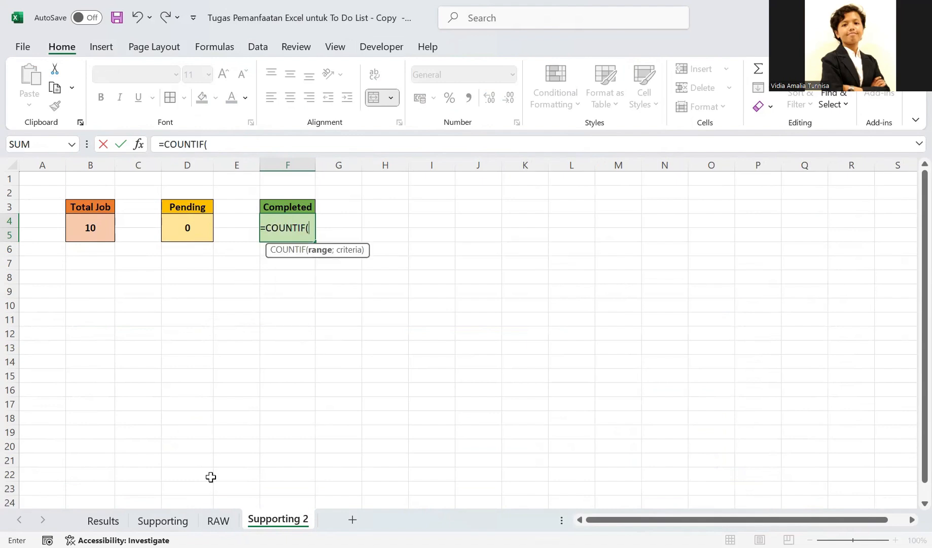
pyautogui.click(218, 520)
pyautogui.click(321, 325)
pyautogui.press('F4')
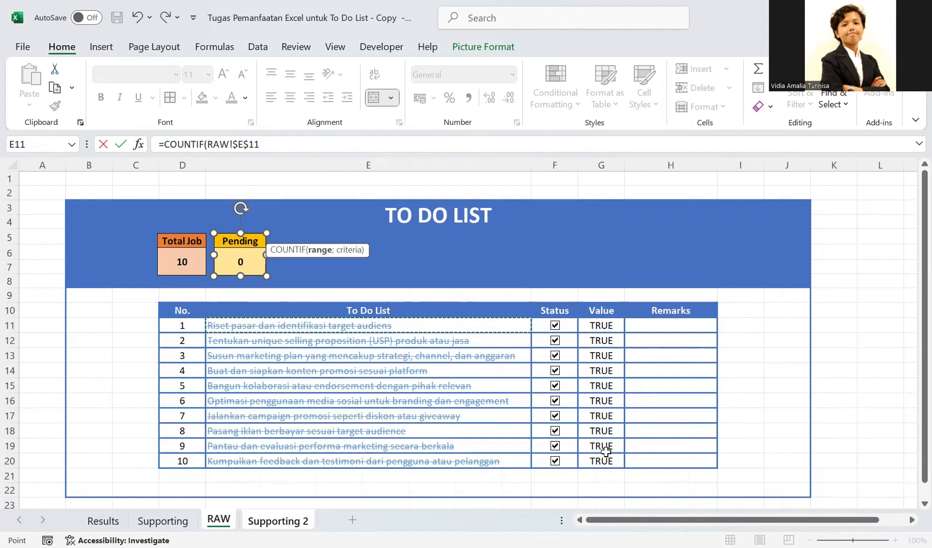
pyautogui.moveTo(601, 325); pyautogui.dragTo(606, 455)
pyautogui.click(278, 521)
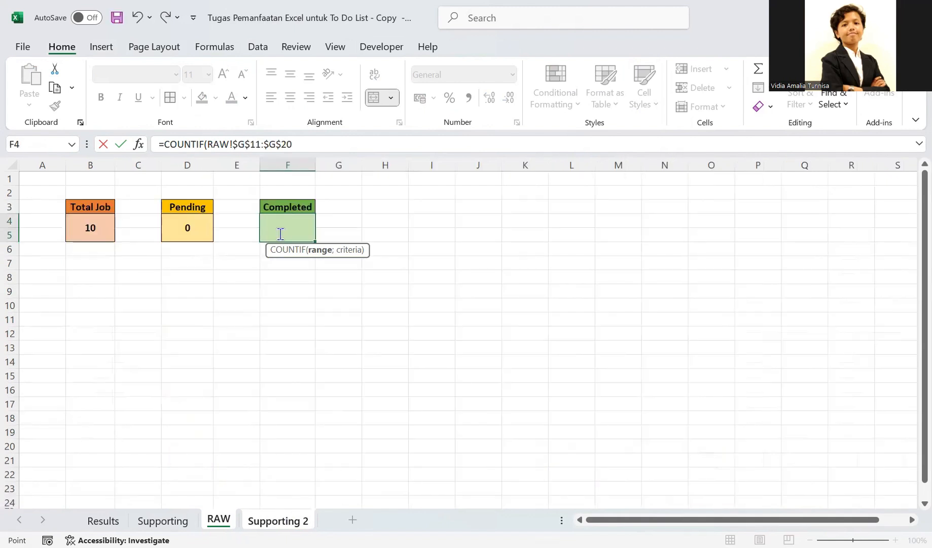
# - Replace the Supporting 2 sheet reference in the F4 formula's range with 'RAW', giving 'RAW'!G11:G20
pyautogui.moveTo(277, 227); pyautogui.dragTo(217, 227)
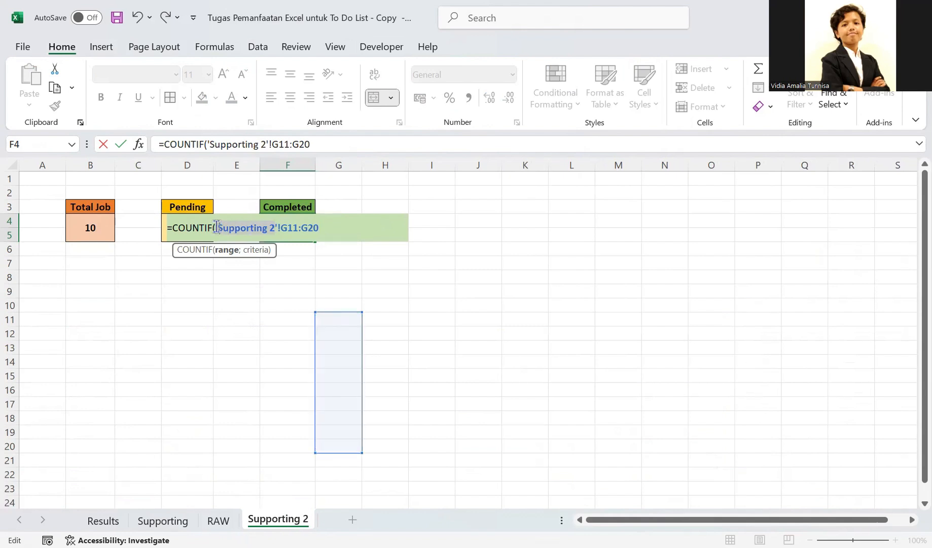
pyautogui.write('raw')
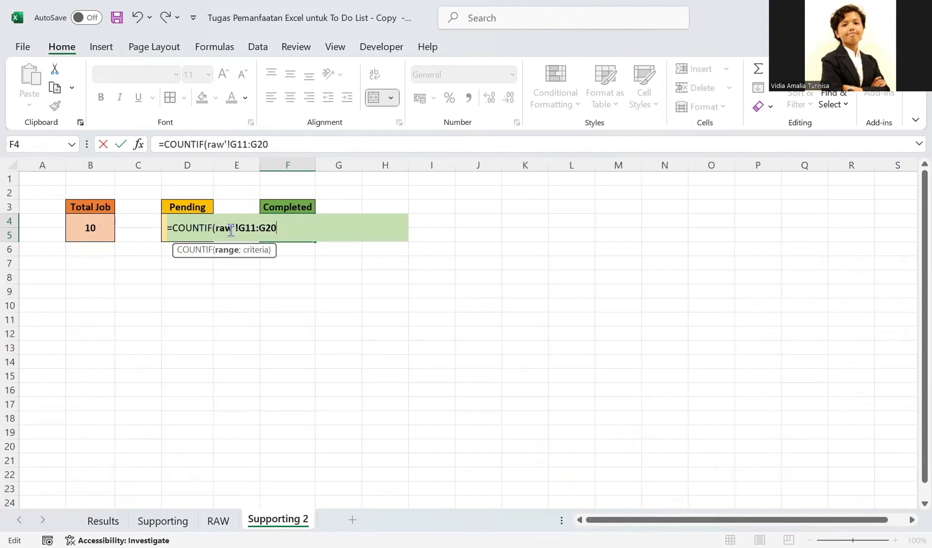
pyautogui.moveTo(220, 229); pyautogui.dragTo(235, 235)
pyautogui.press('BackSpace')
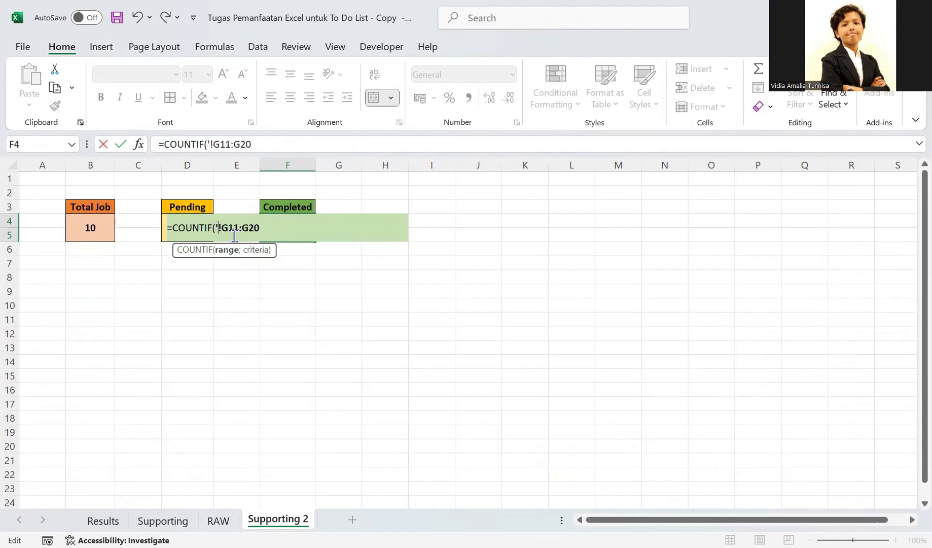
pyautogui.write("'")
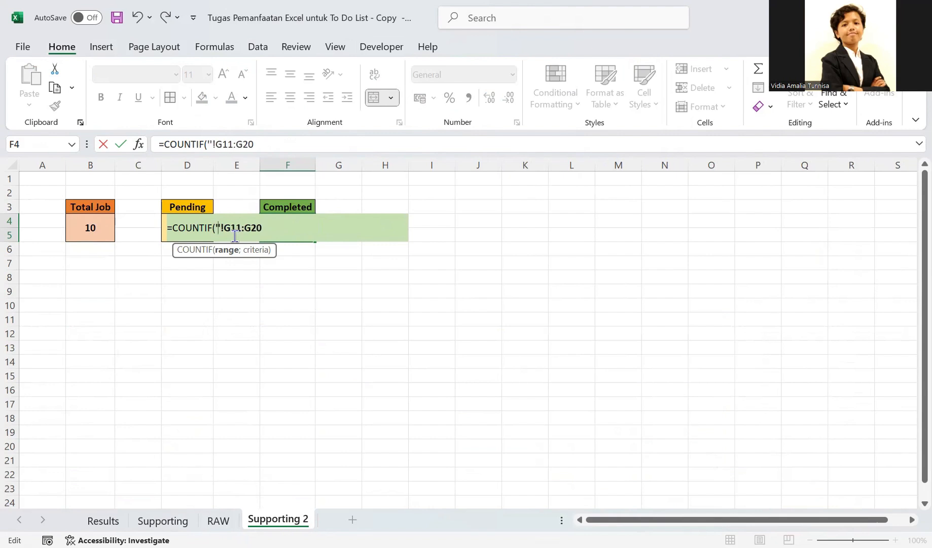
pyautogui.write('RAW')
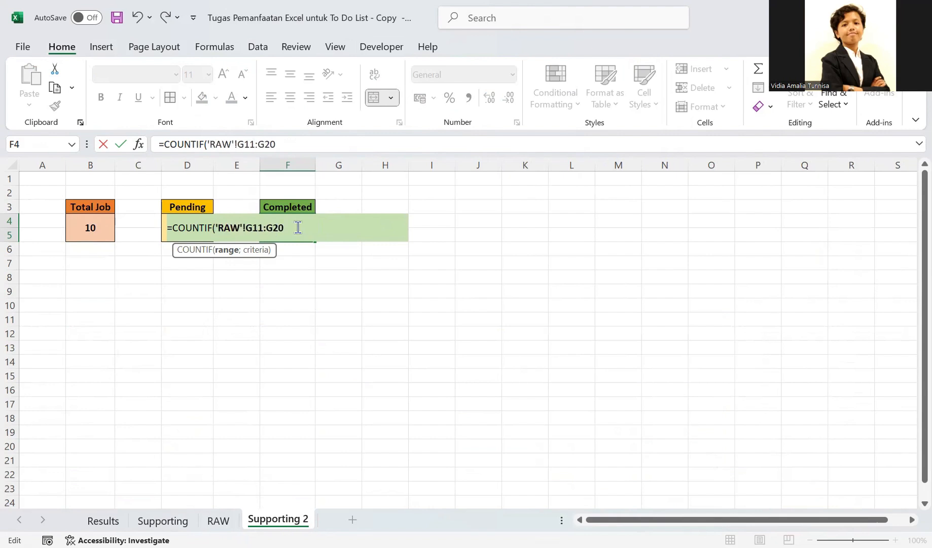
pyautogui.write(';')
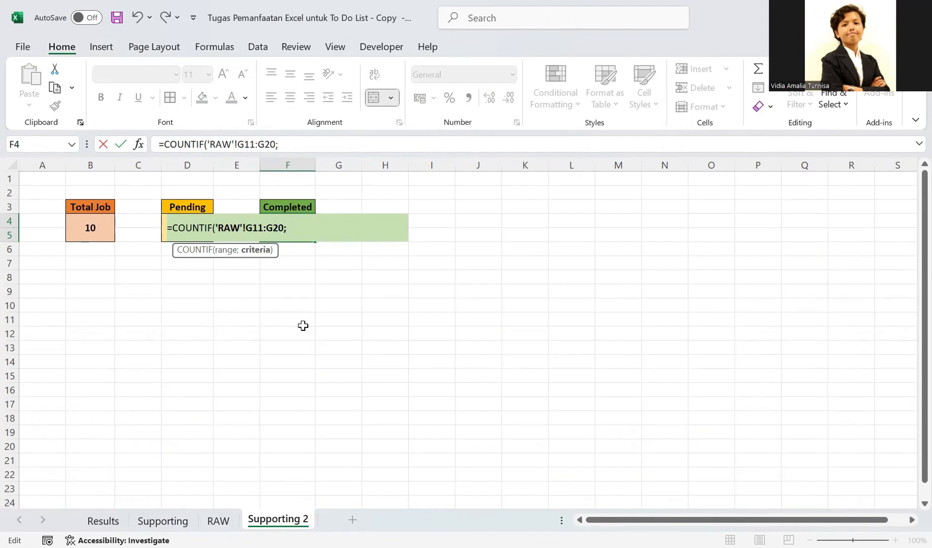
pyautogui.write('TRU')
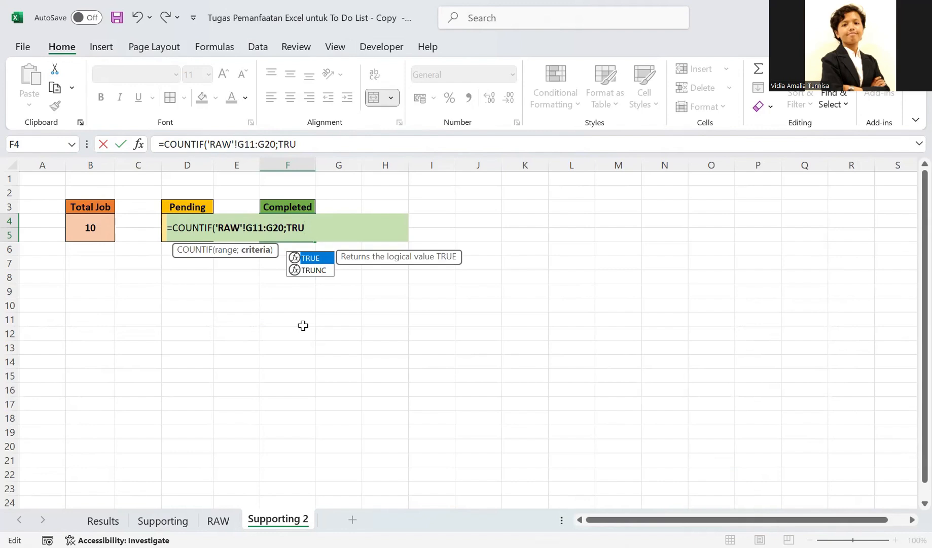
pyautogui.write('E')
# - Add TRUE as the COUNTIF criterion and enter the formula in the Completed count cell
pyautogui.press('Return')
pyautogui.click(288, 229)
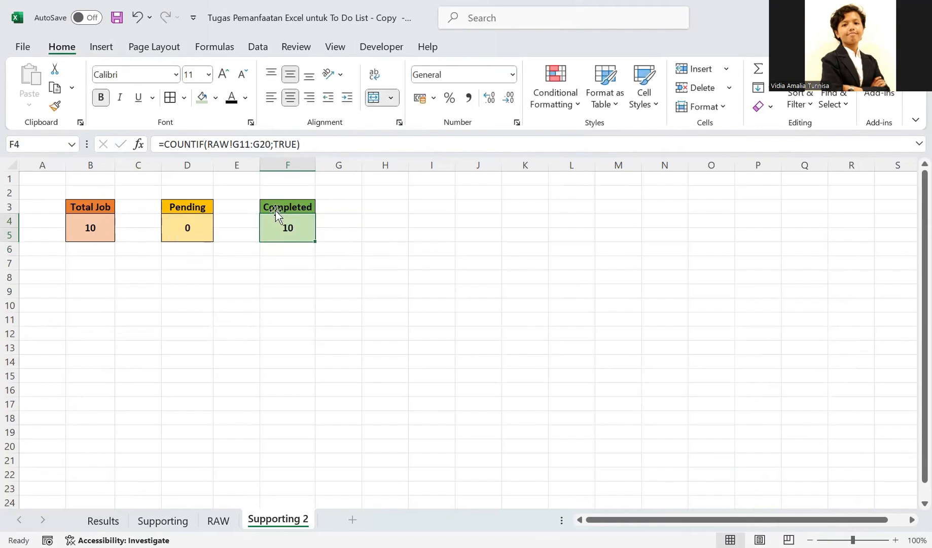
# - Copy the Completed block (F3:F5) on Supporting 2 and return to RAW
pyautogui.click(274, 209)
pyautogui.moveTo(273, 228); pyautogui.dragTo(273, 229)
pyautogui.hotkey('ctrl', 'c')
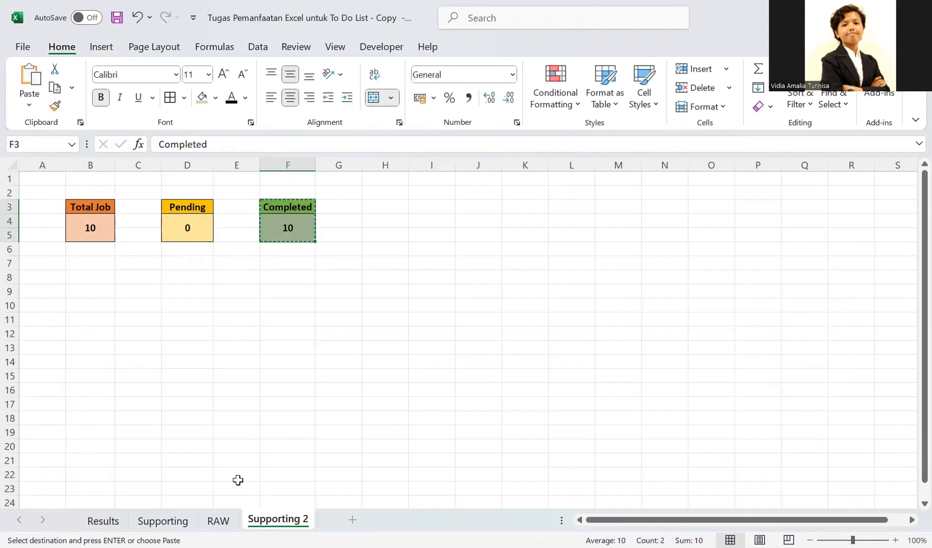
pyautogui.hotkey('ctrl', 'pageup')
# - Paste the Completed block on RAW as a linked picture, place it in the header beside Pending, and deselect it
pyautogui.click(312, 256)
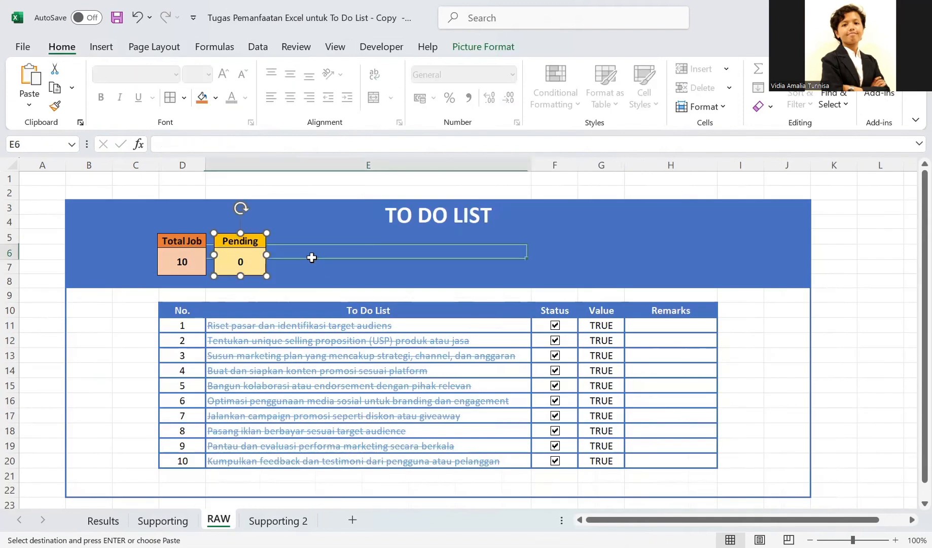
pyautogui.click(337, 237)
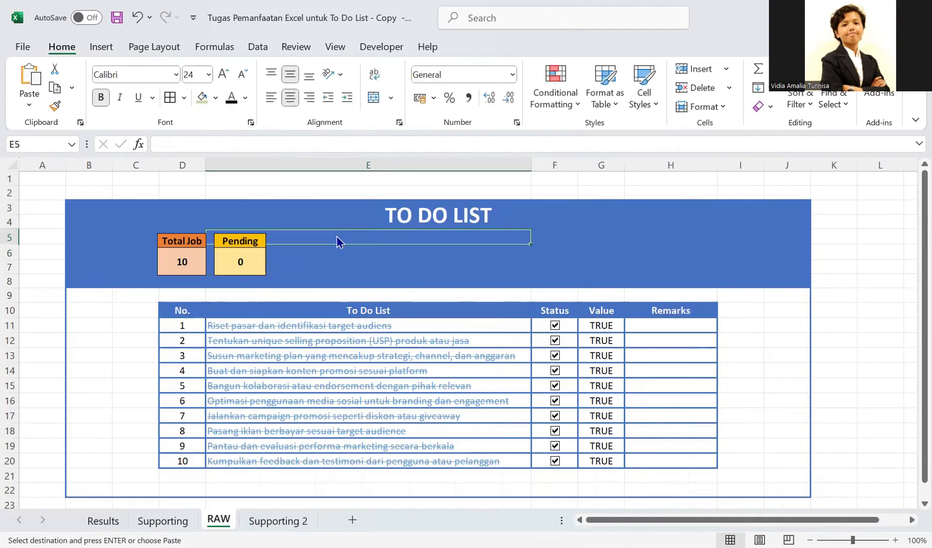
pyautogui.rightClick(336, 237)
pyautogui.moveTo(489, 226)
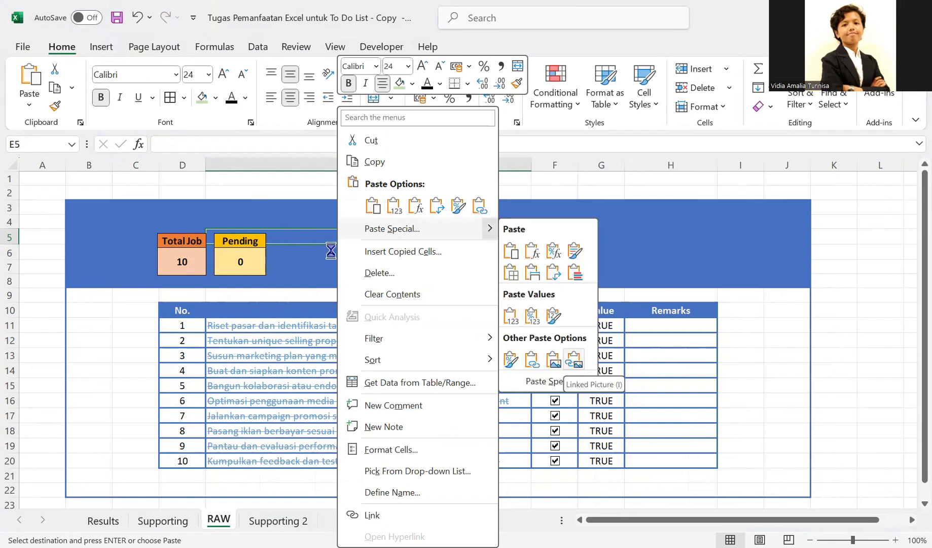
pyautogui.moveTo(234, 242); pyautogui.dragTo(302, 242)
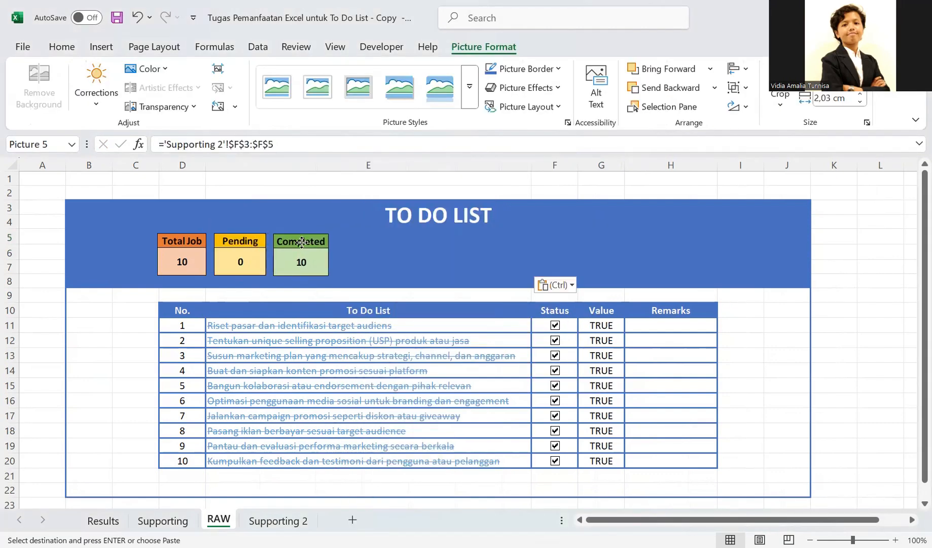
pyautogui.click(376, 256)
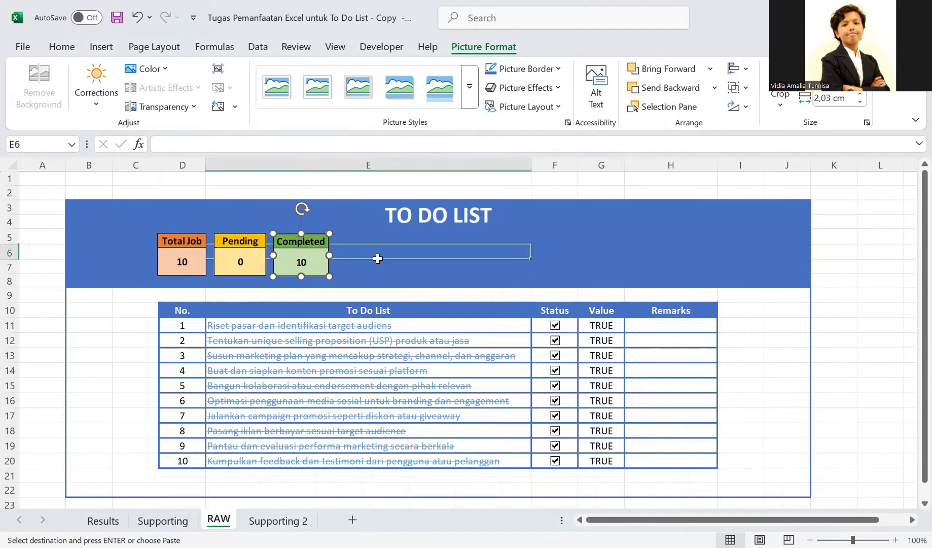
pyautogui.click(496, 292)
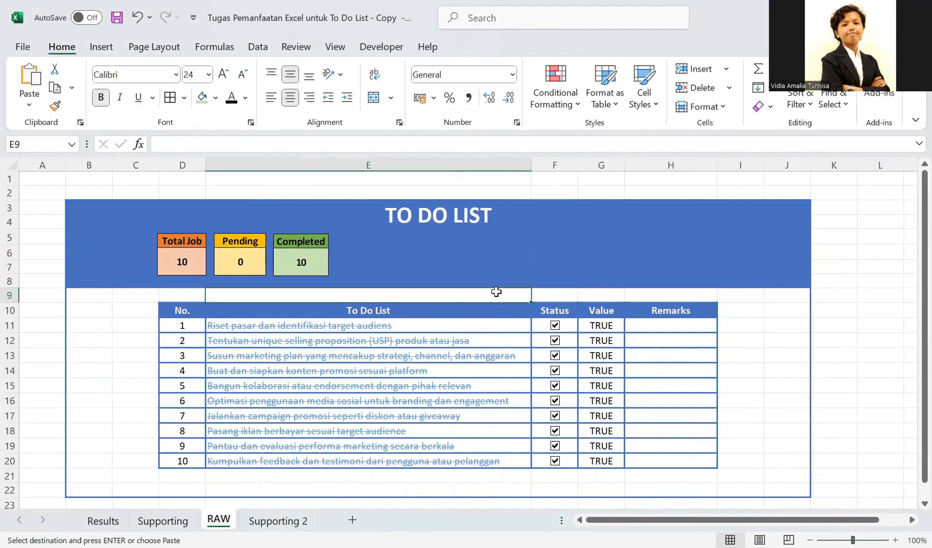
# - Examine the PROGRESS heading and progress bar (G5:G7) on the Results sheet, check the supporting sheets, and return to RAW
pyautogui.click(103, 521)
pyautogui.moveTo(606, 243); pyautogui.dragTo(616, 268)
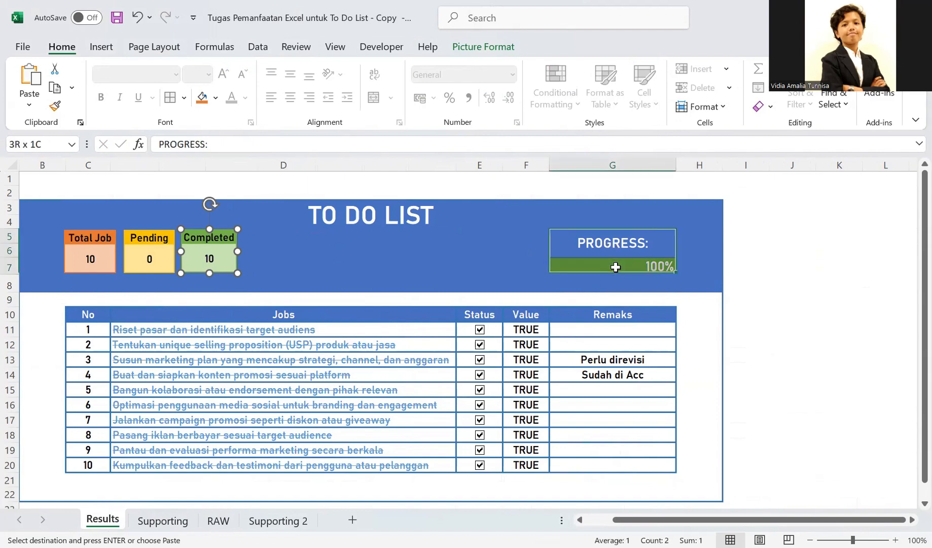
pyautogui.click(491, 283)
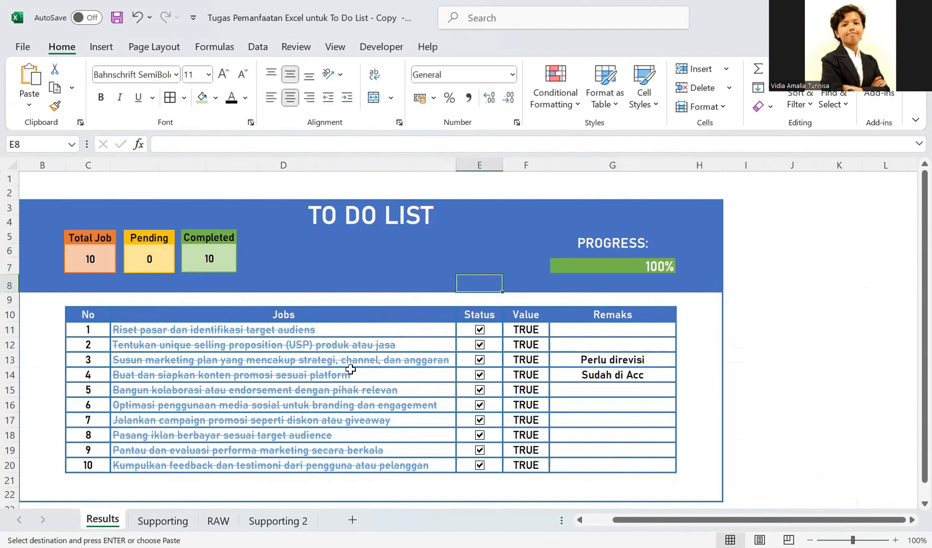
pyautogui.click(278, 521)
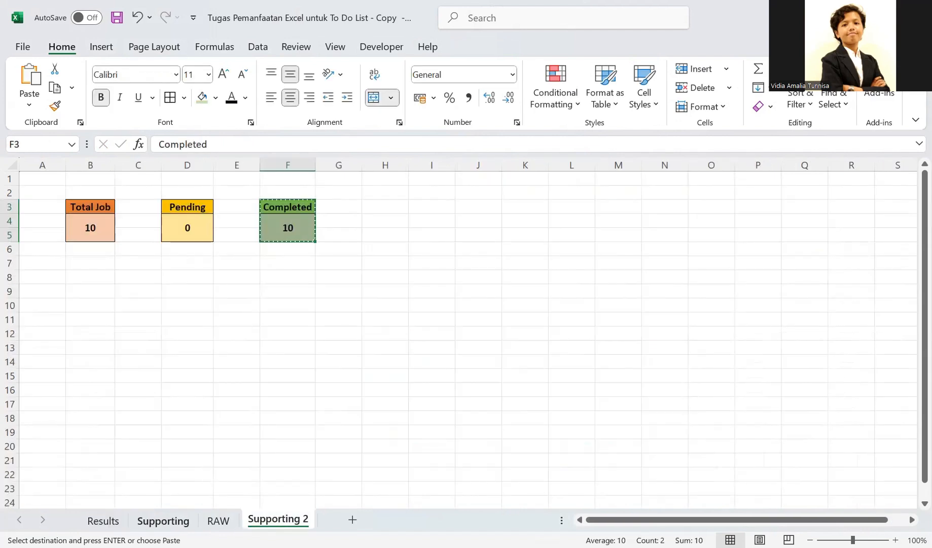
pyautogui.click(162, 521)
pyautogui.click(112, 516)
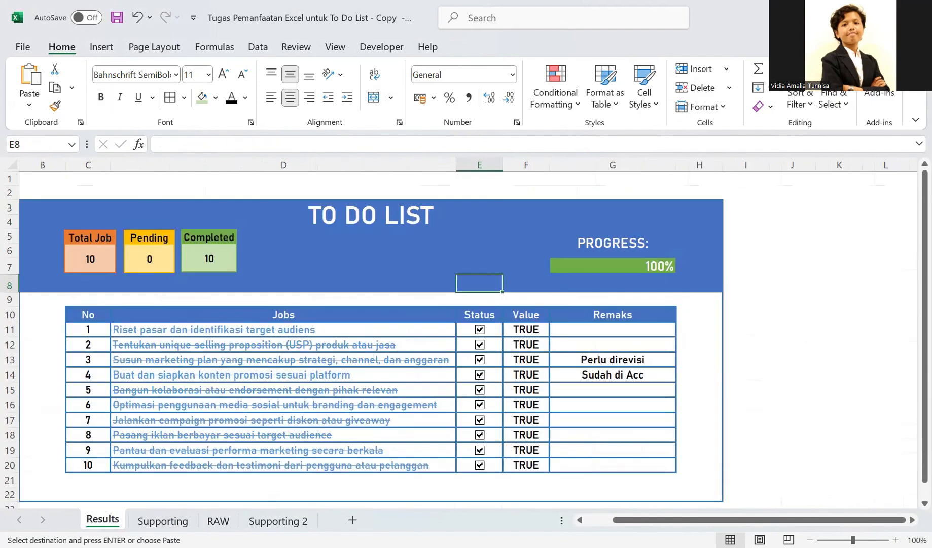
pyautogui.click(218, 519)
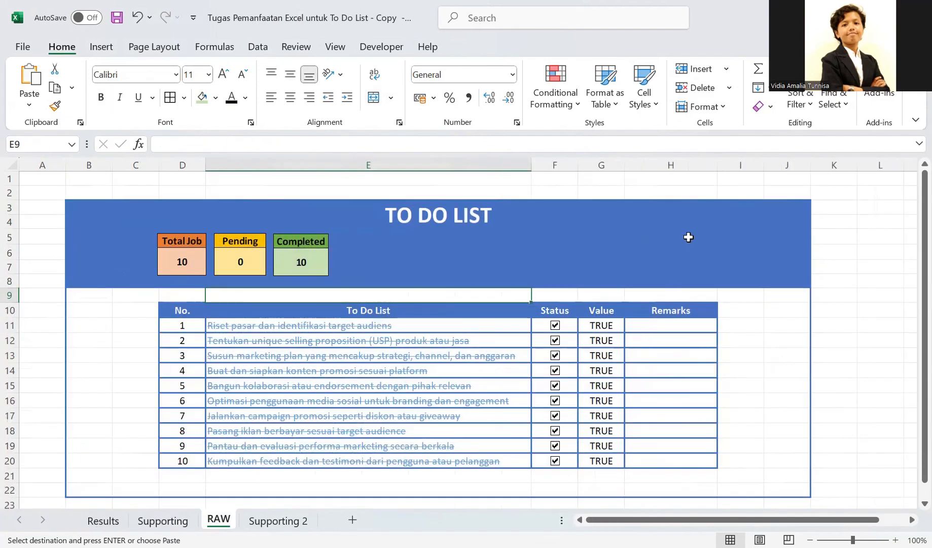
# - Merge and center F6:H7 for the progress value and F5:H5 above it for its heading on RAW
pyautogui.click(686, 236)
pyautogui.click(604, 234)
pyautogui.click(560, 237)
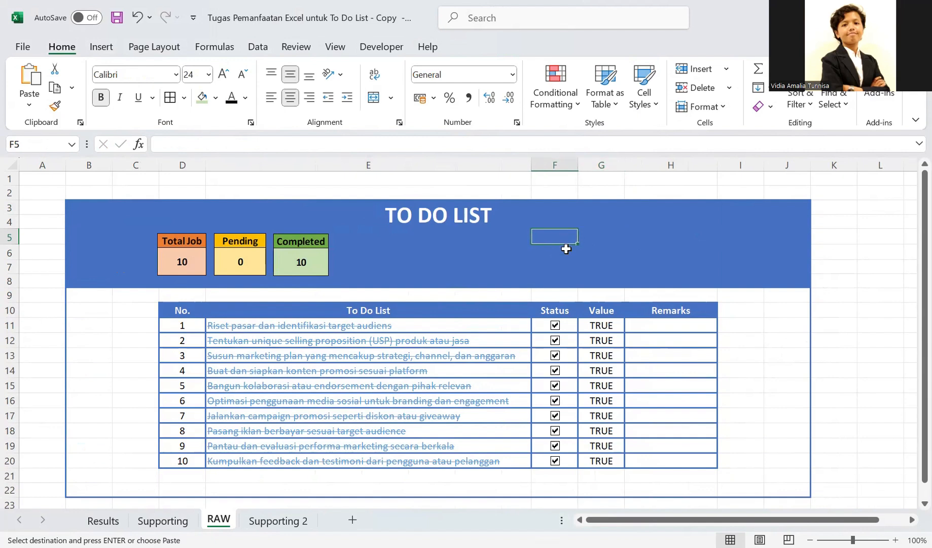
pyautogui.click(548, 262)
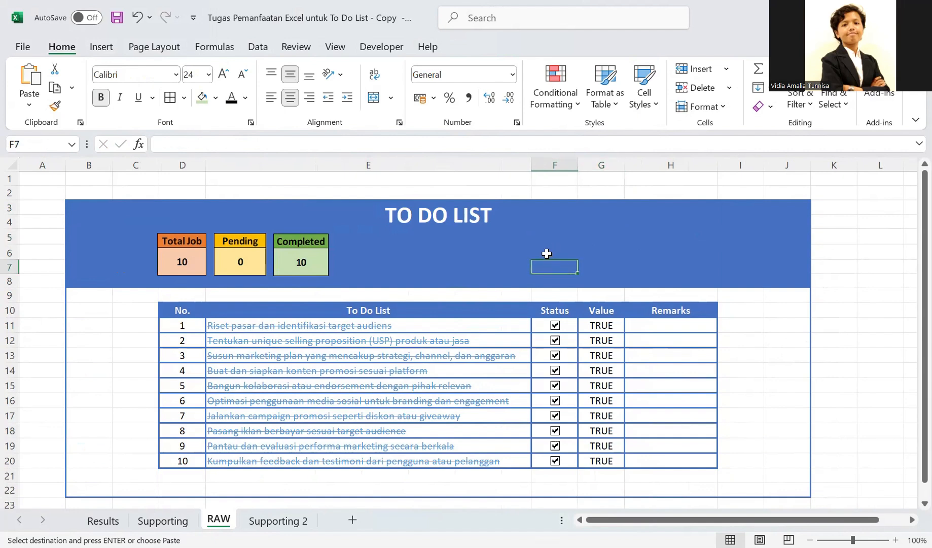
pyautogui.moveTo(545, 254); pyautogui.dragTo(630, 263)
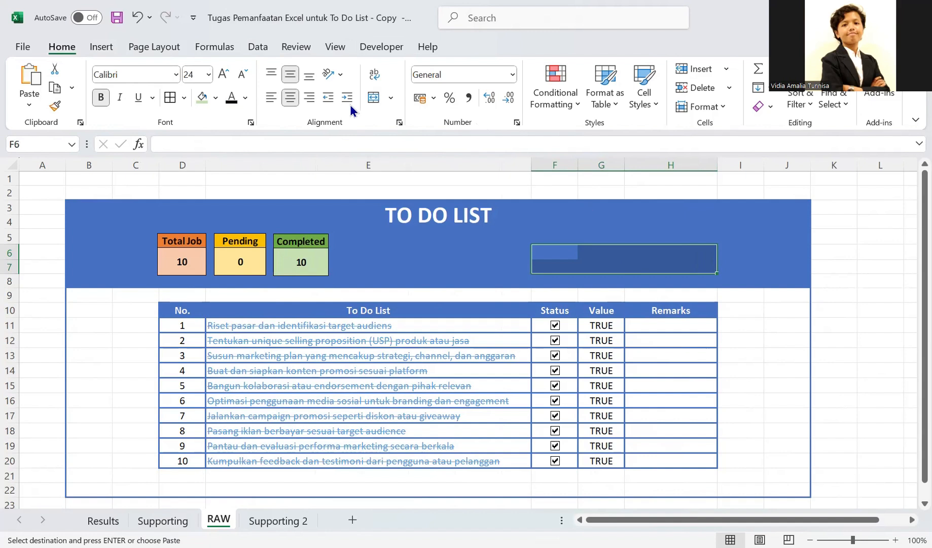
pyautogui.click(376, 98)
pyautogui.moveTo(555, 234); pyautogui.dragTo(683, 236)
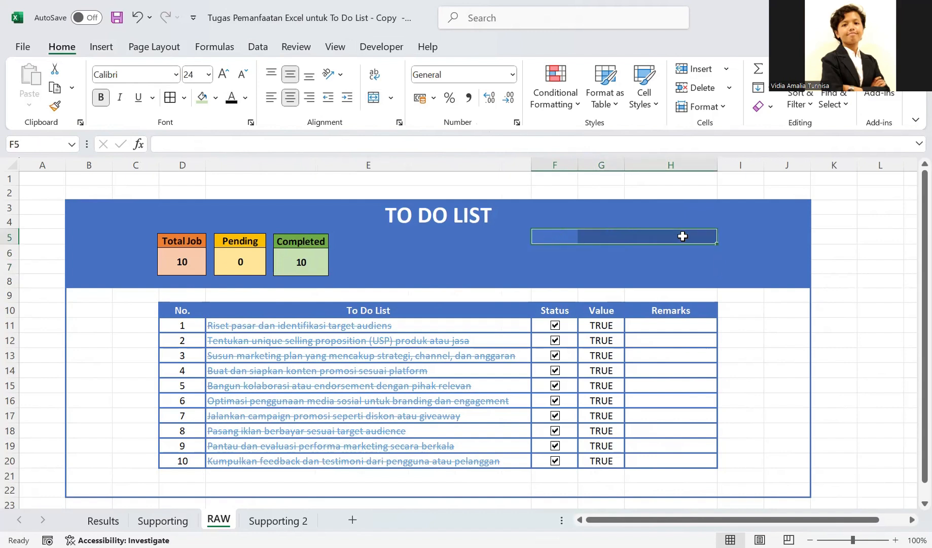
pyautogui.click(375, 96)
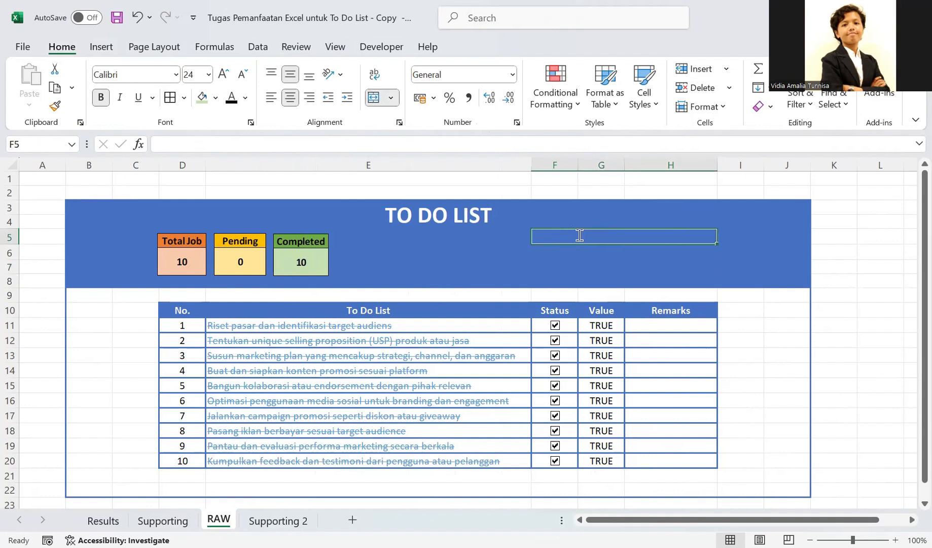
# - Enter the heading PROGRESS in the merged cell F5:H5
pyautogui.write('pro')
pyautogui.press('BackSpace')
pyautogui.press('BackSpace')
pyautogui.press('BackSpace')
pyautogui.write('Po')
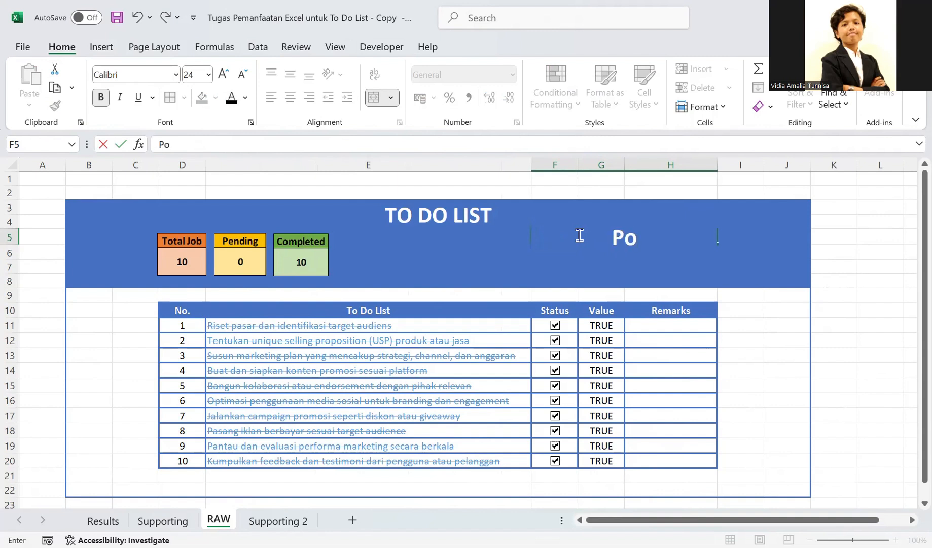
pyautogui.write('re')
pyautogui.press('BackSpace')
pyautogui.press('BackSpace')
pyautogui.press('BackSpace')
pyautogui.write('ROGRESS')
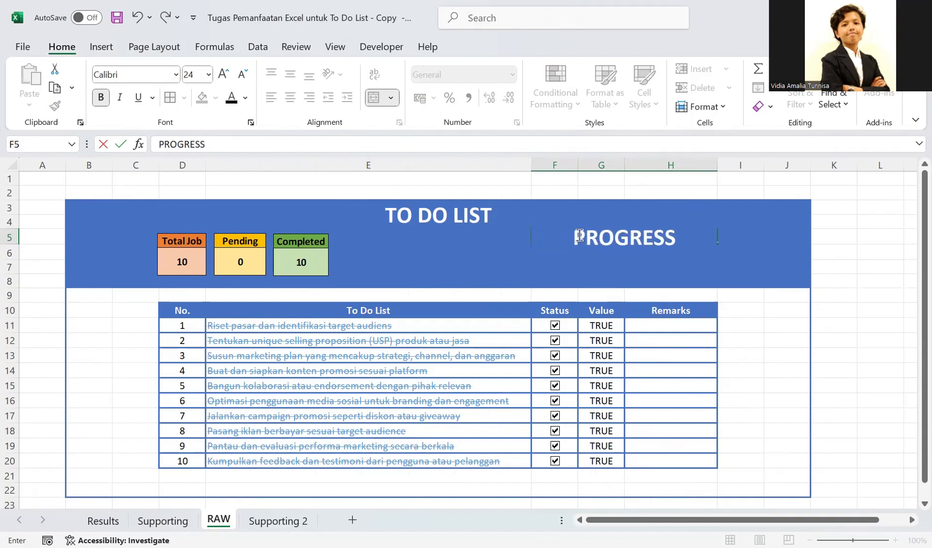
# - Reduce the PROGRESS heading's font size to 14
pyautogui.doubleClick(580, 235)
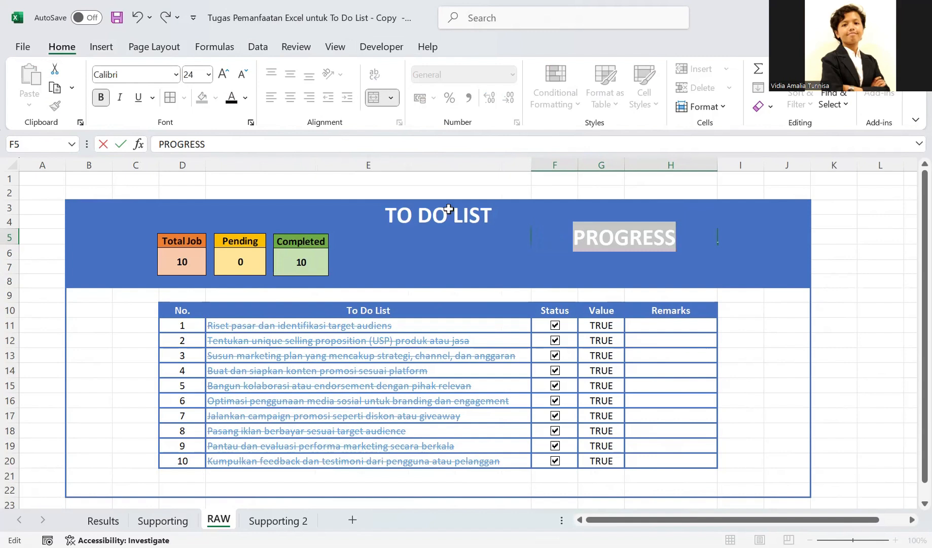
pyautogui.click(242, 75)
pyautogui.click(242, 75)
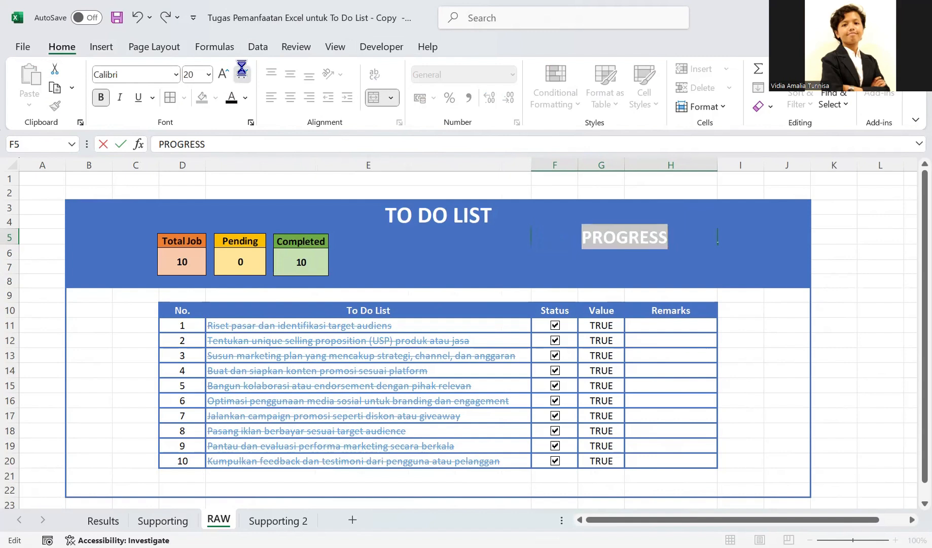
pyautogui.click(243, 75)
pyautogui.click(242, 75)
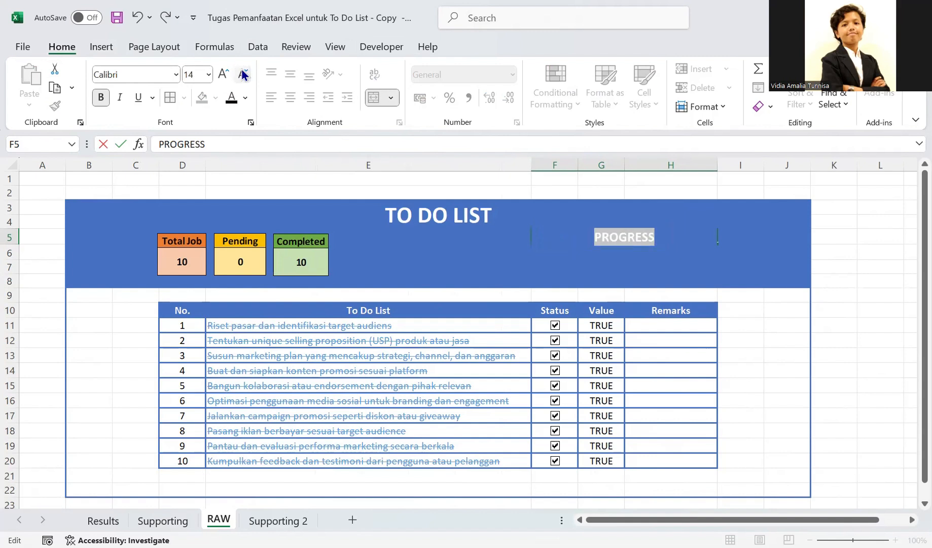
pyautogui.click(535, 260)
# - Add black borders to the progress block F5:H7 and fill the PROGRESS heading with the standard light green
pyautogui.moveTo(562, 234); pyautogui.dragTo(567, 252)
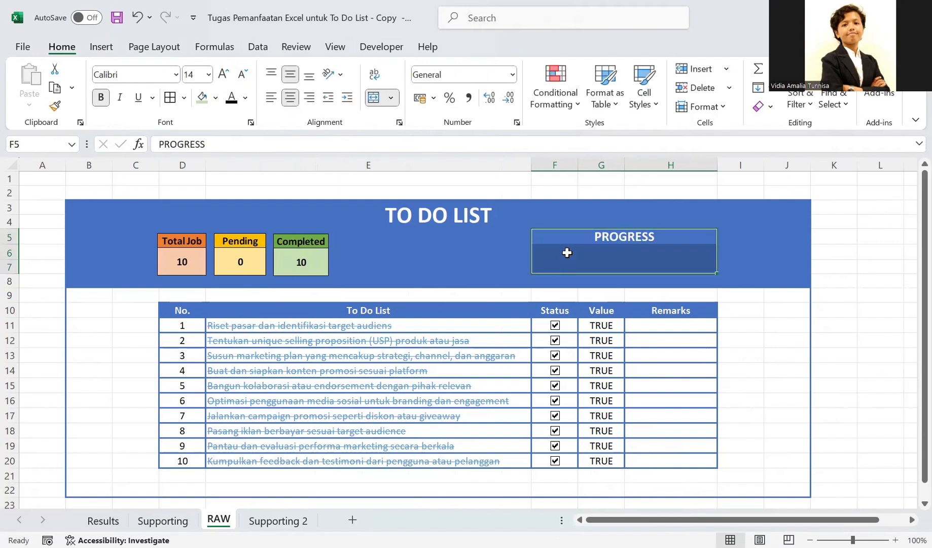
pyautogui.click(185, 98)
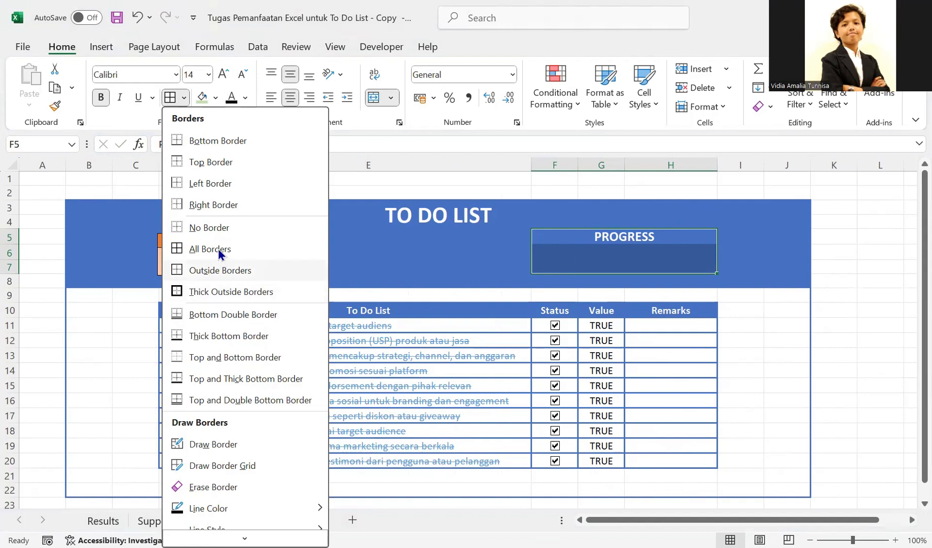
pyautogui.click(268, 206)
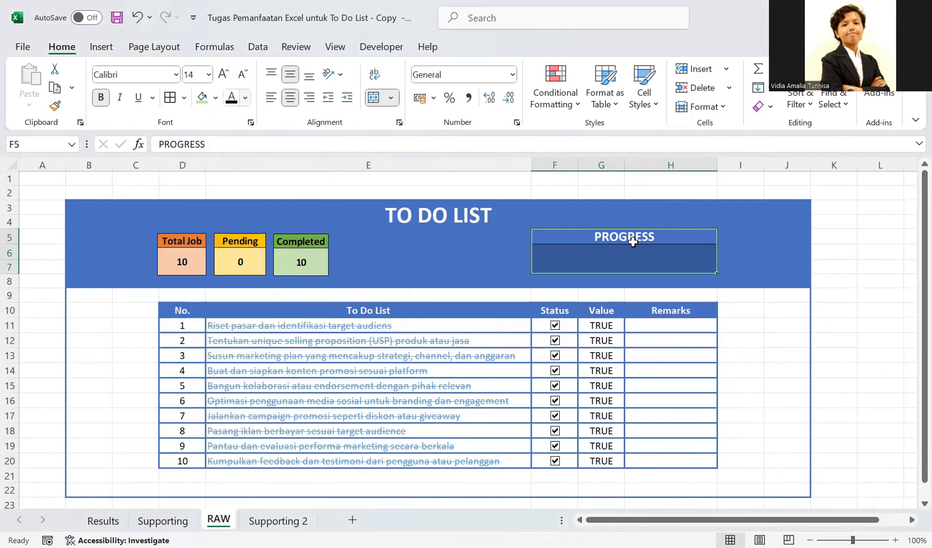
pyautogui.click(218, 100)
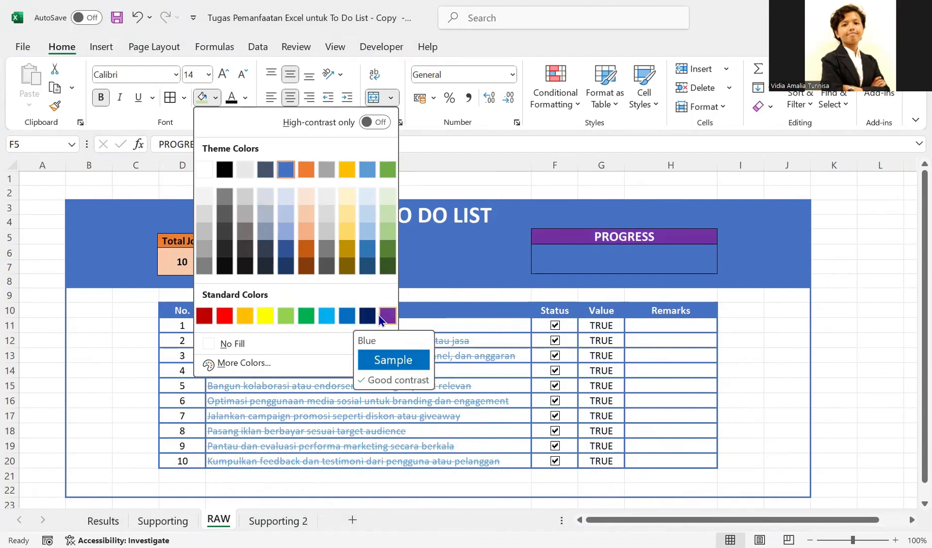
pyautogui.click(285, 320)
pyautogui.click(599, 250)
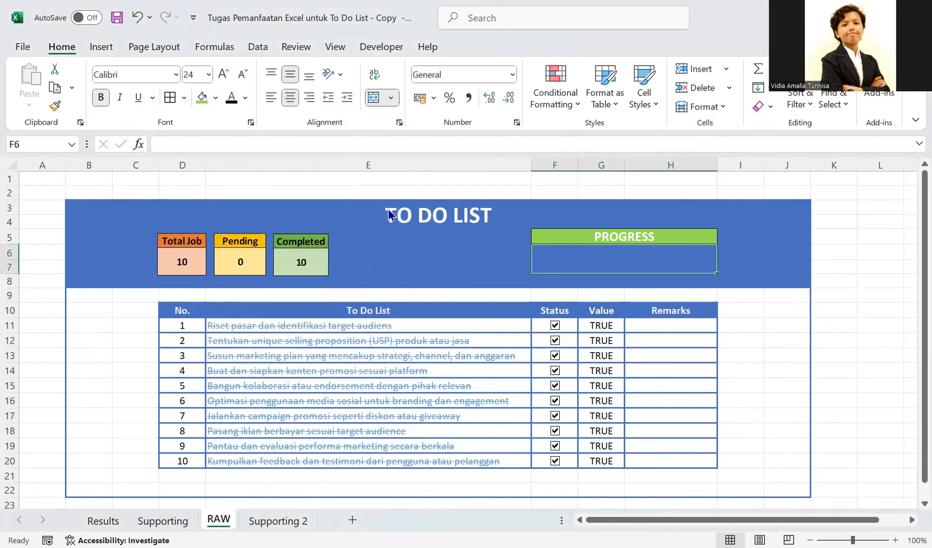
pyautogui.click(215, 98)
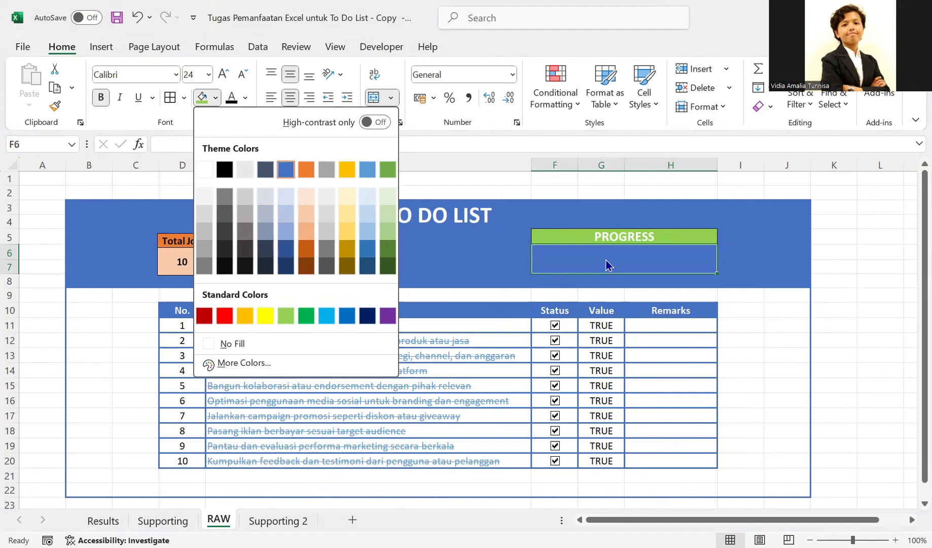
pyautogui.click(593, 258)
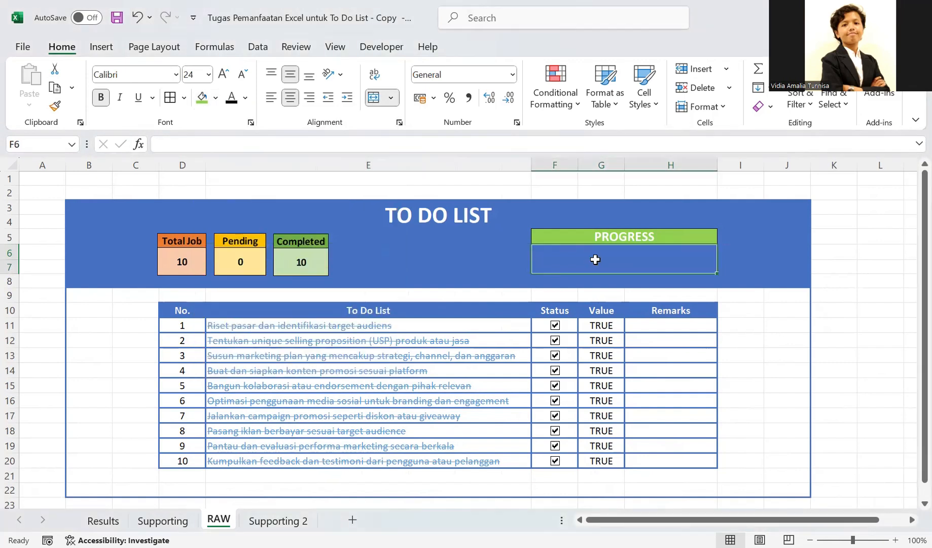
pyautogui.click(504, 257)
pyautogui.click(578, 239)
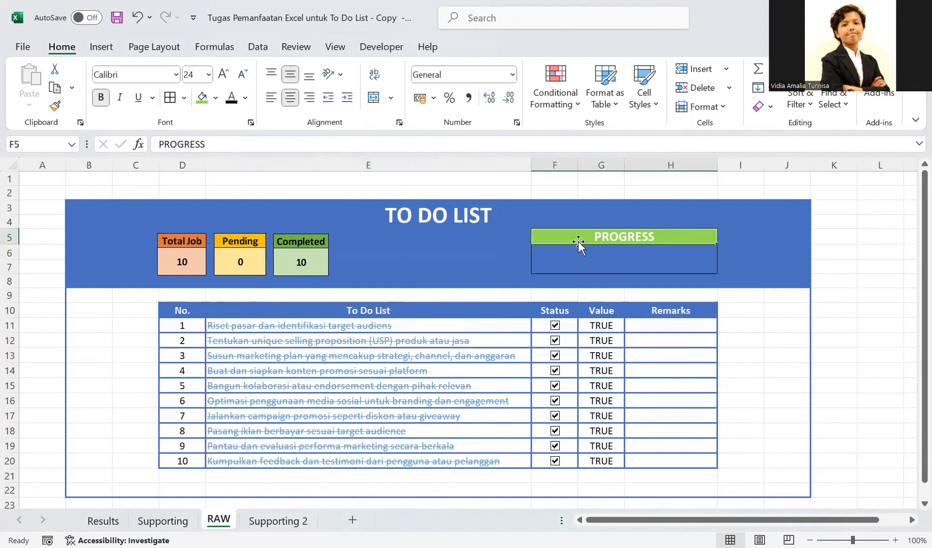
# - Start an IFERROR formula in the merged cell F6 below PROGRESS that divides Completed by Total_Job
pyautogui.click(610, 259)
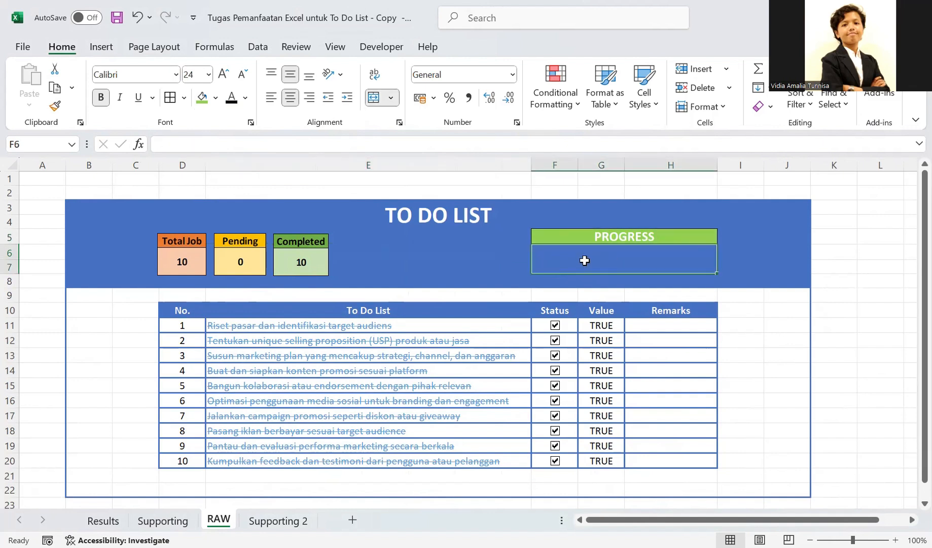
pyautogui.write('=')
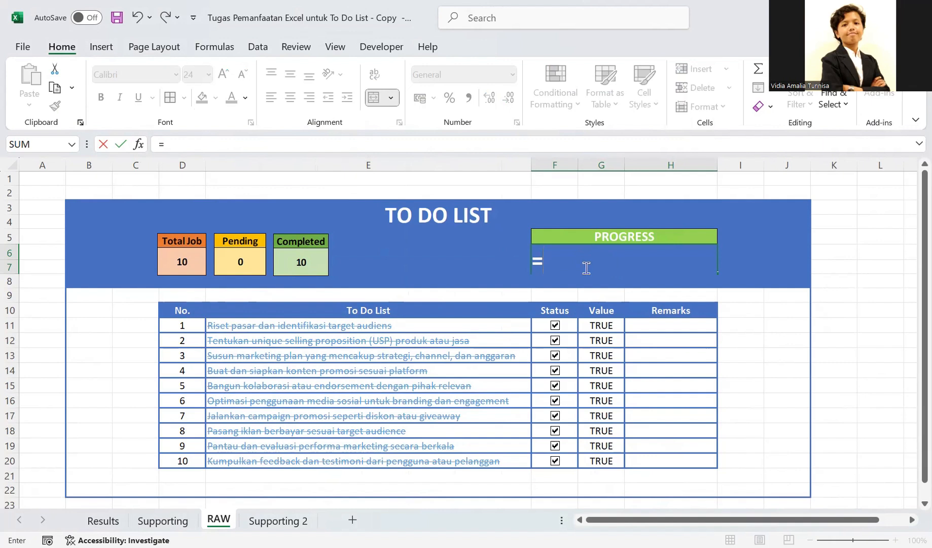
pyautogui.write('IFE')
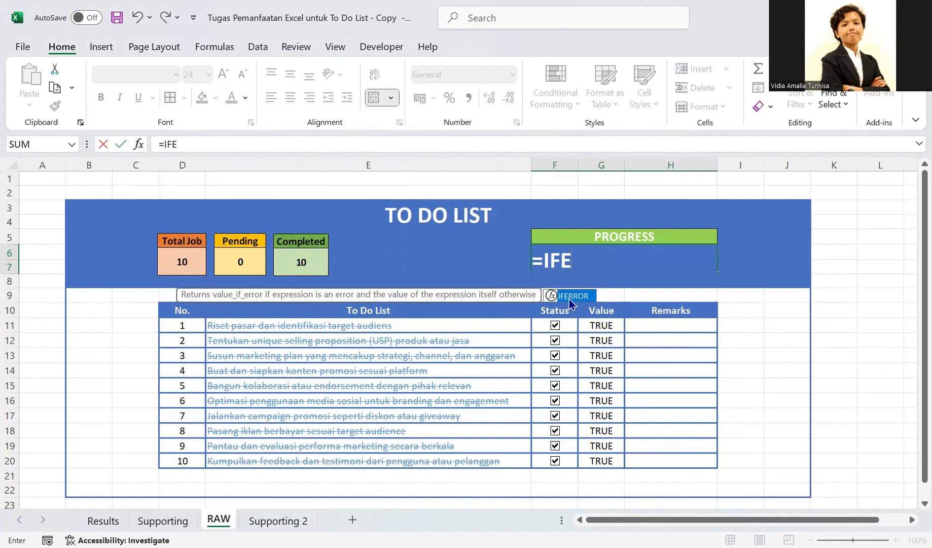
pyautogui.doubleClick(571, 299)
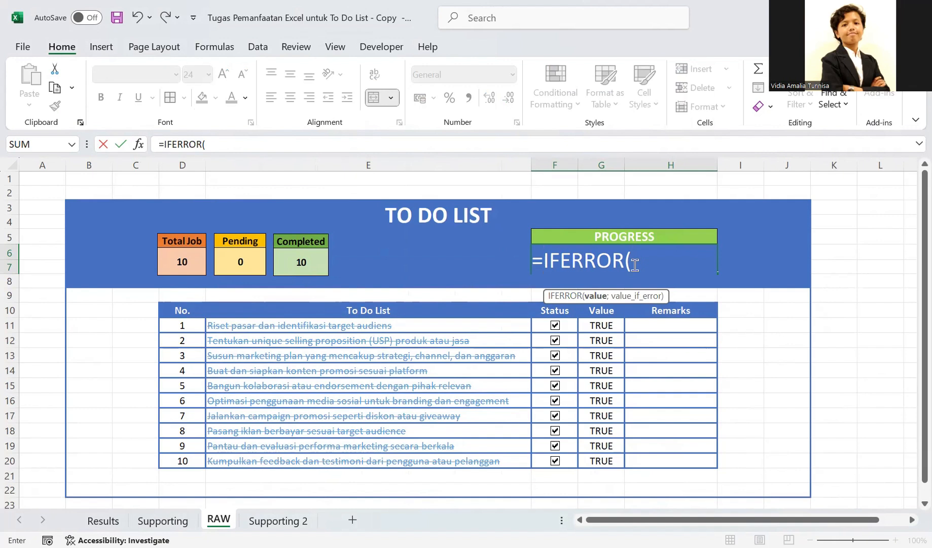
pyautogui.write('COM')
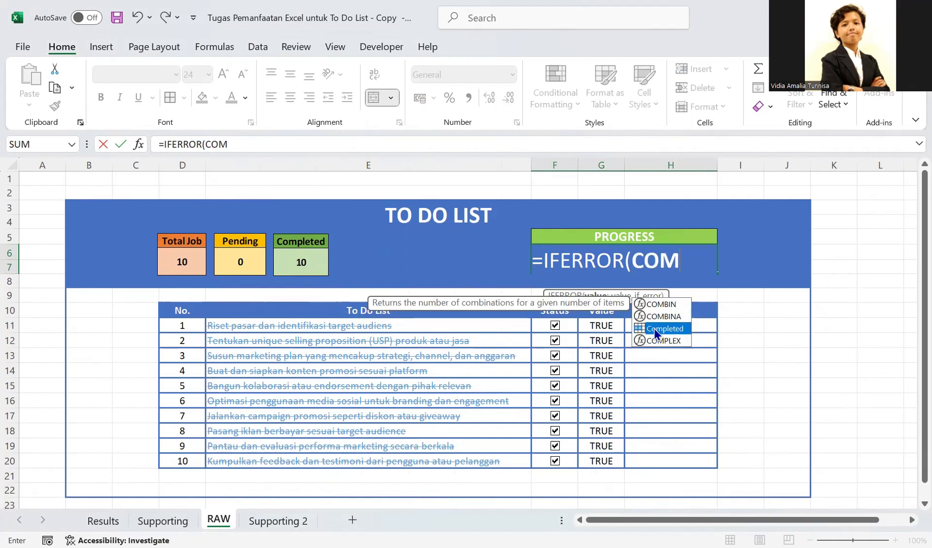
pyautogui.doubleClick(653, 328)
pyautogui.write('/')
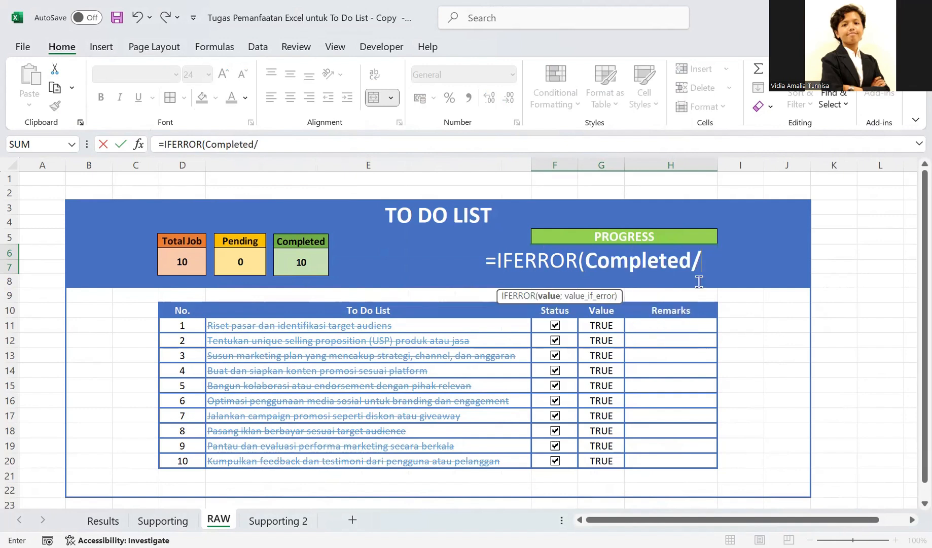
pyautogui.write('TO')
pyautogui.doubleClick(740, 316)
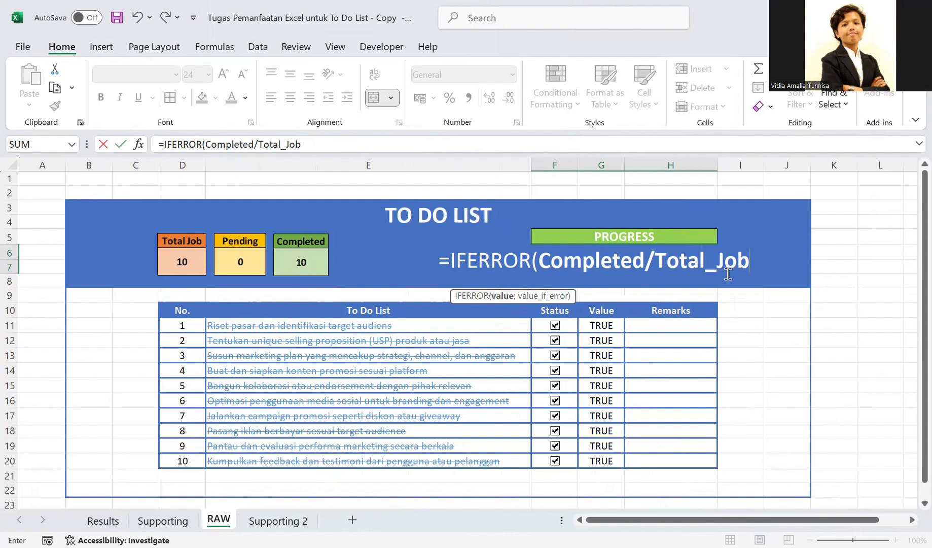
# - Add a quoted blank (" ") as the IFERROR fallback value and enter the progress formula
pyautogui.write(';""')
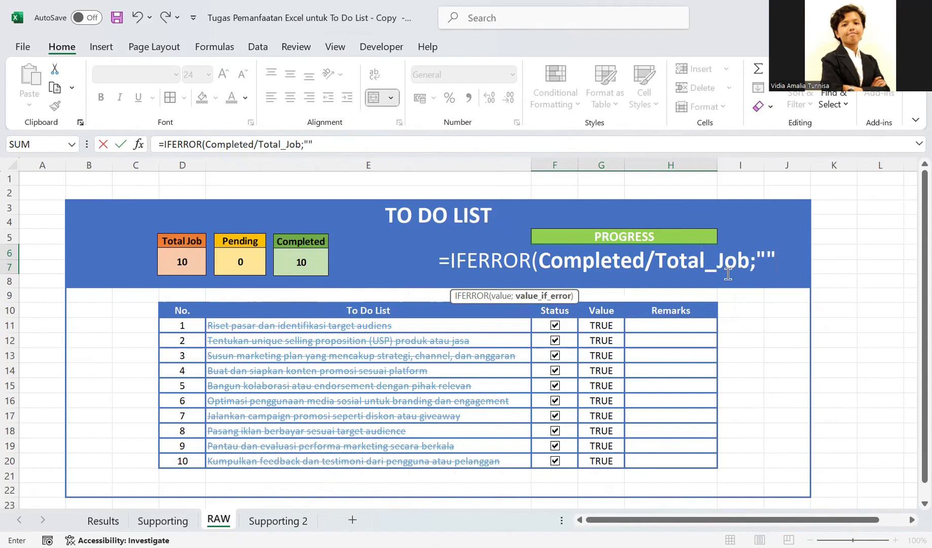
pyautogui.click(761, 261)
pyautogui.press('Return')
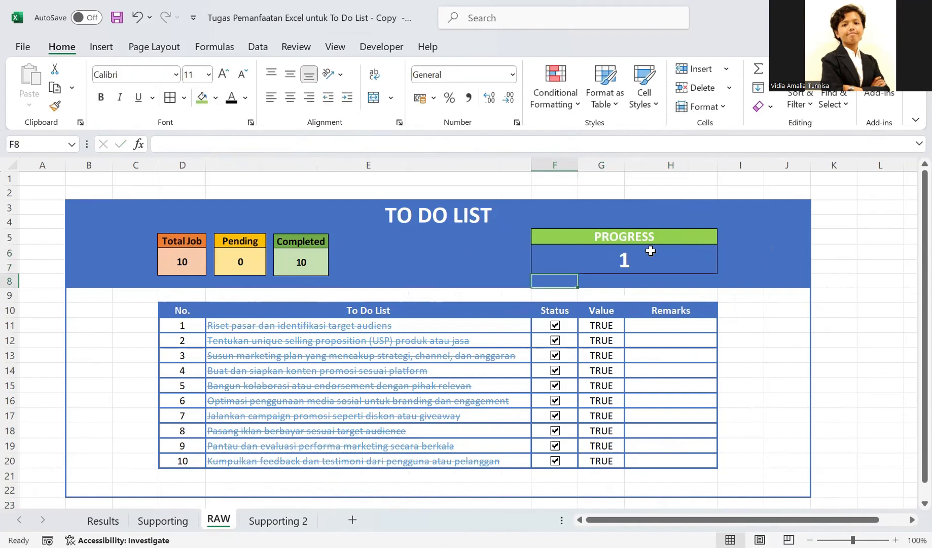
# - Inspect the IFERROR formula in the progress cell F6 and re-enter it without changes
pyautogui.click(649, 250)
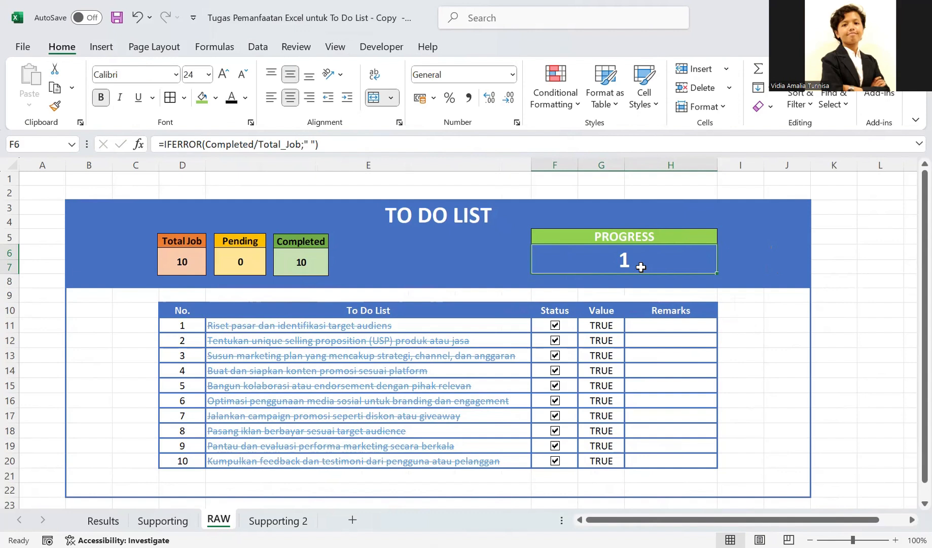
pyautogui.doubleClick(641, 267)
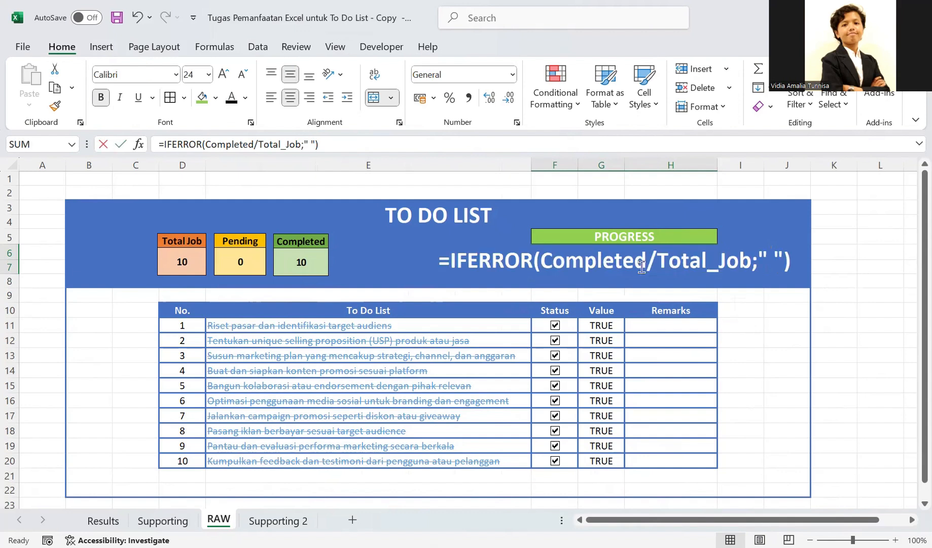
pyautogui.click(800, 259)
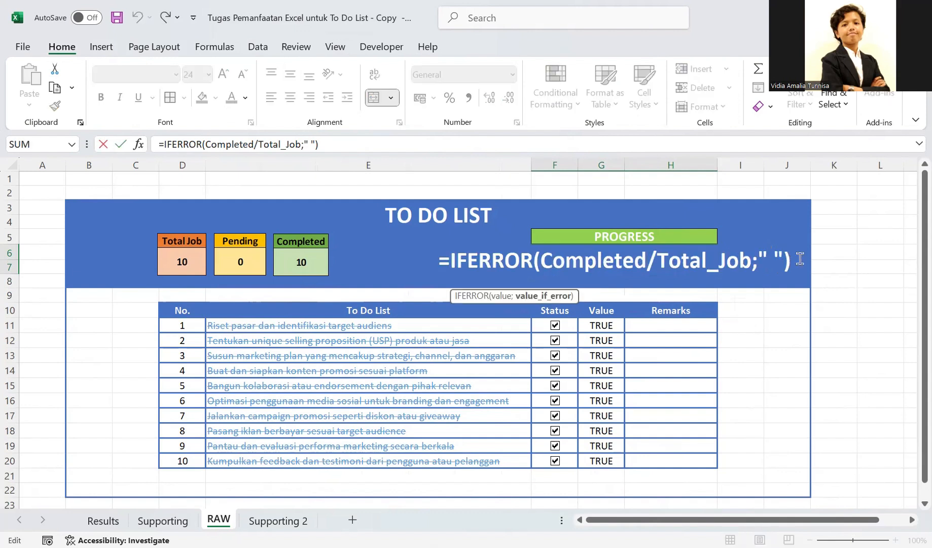
pyautogui.press('Return')
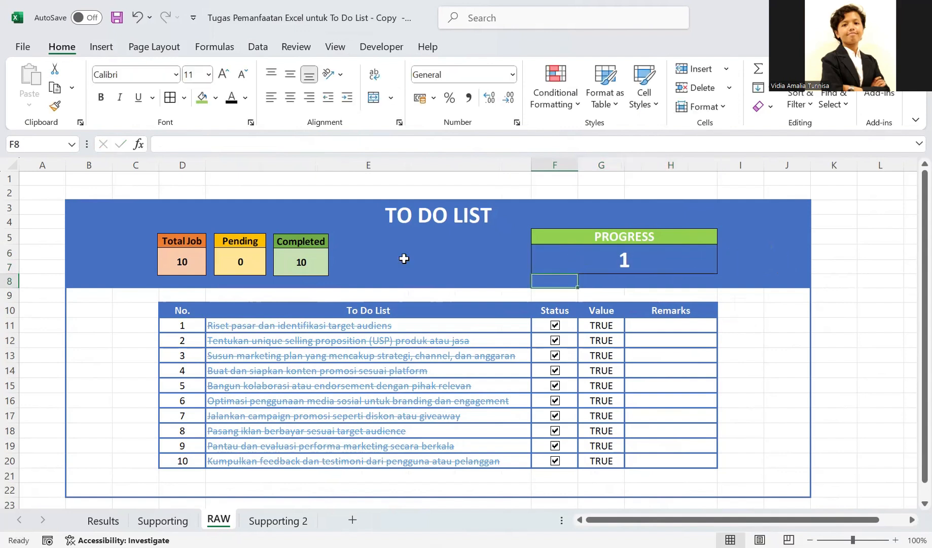
# - Clear the Status check boxes of tasks 1 to 5 to test the header counts and progress value
pyautogui.click(555, 325)
pyautogui.click(555, 340)
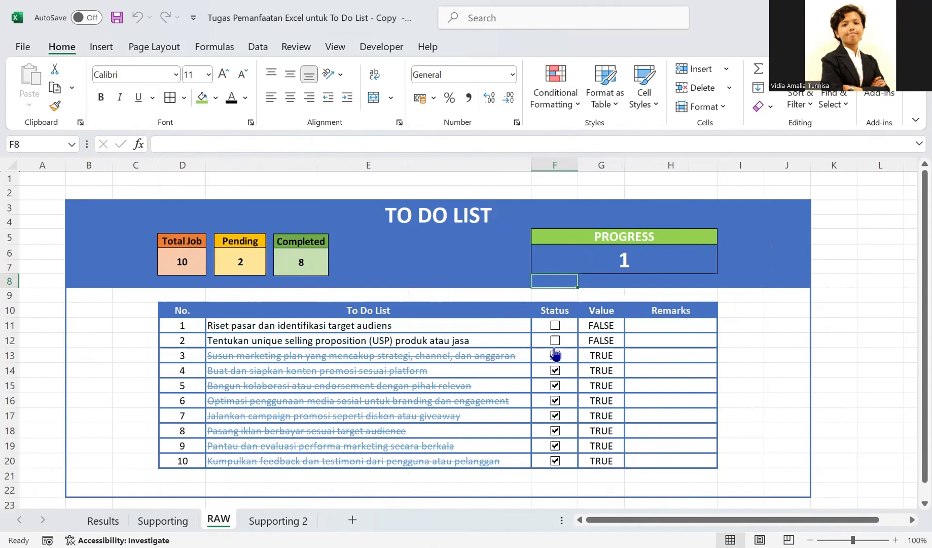
pyautogui.click(554, 356)
pyautogui.click(555, 370)
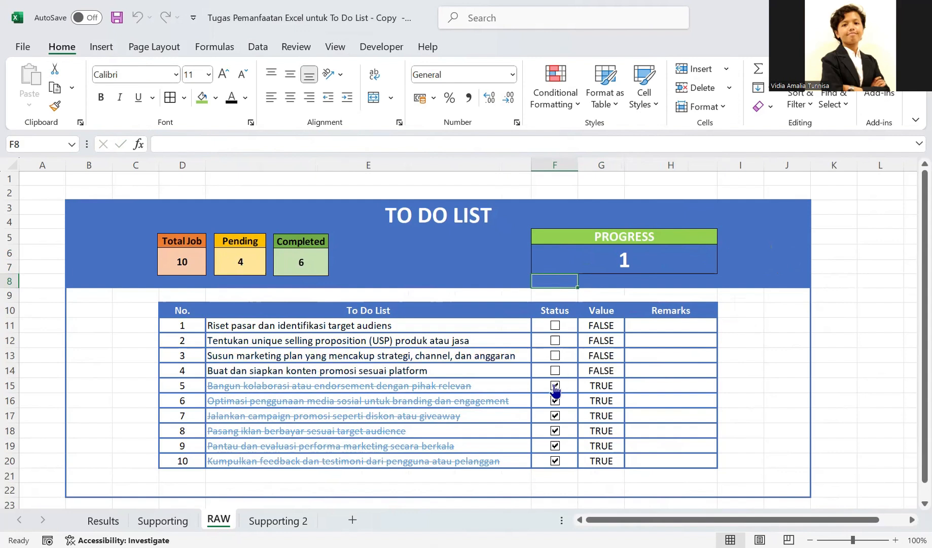
pyautogui.click(555, 386)
# - Tick the Status check boxes of tasks 1, 2 and 3 again
pyautogui.click(556, 326)
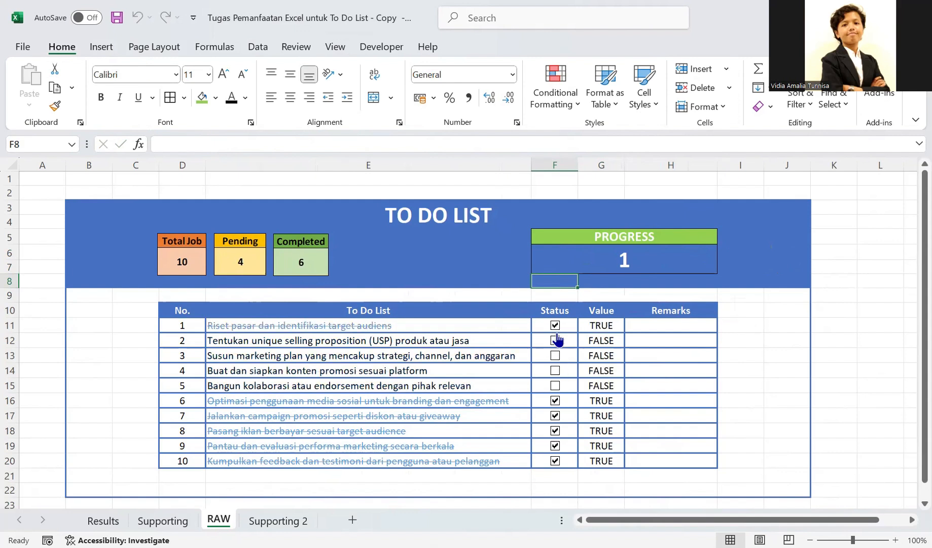
pyautogui.click(556, 326)
pyautogui.click(556, 326)
pyautogui.click(555, 341)
pyautogui.click(555, 356)
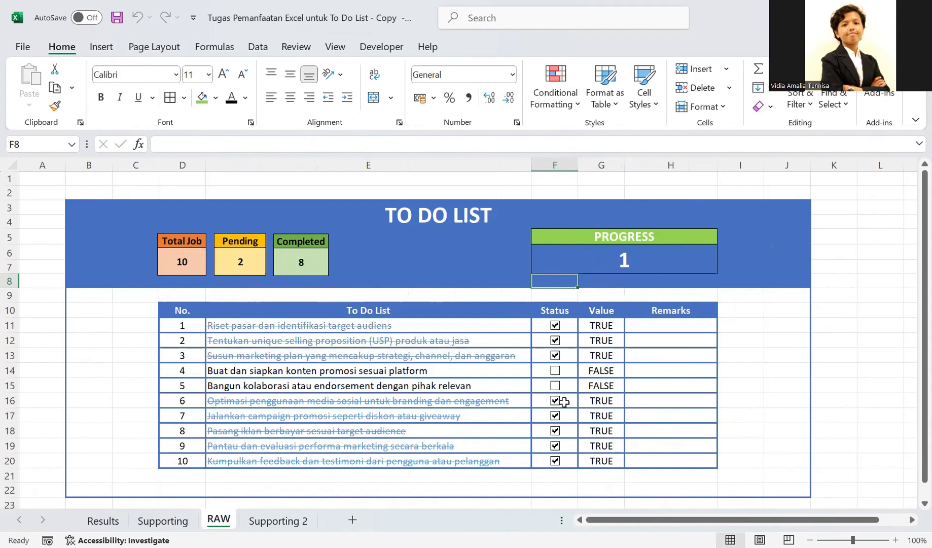
# - Clear the Status check boxes of tasks 6 to 10 on the RAW sheet
pyautogui.click(555, 401)
pyautogui.click(556, 419)
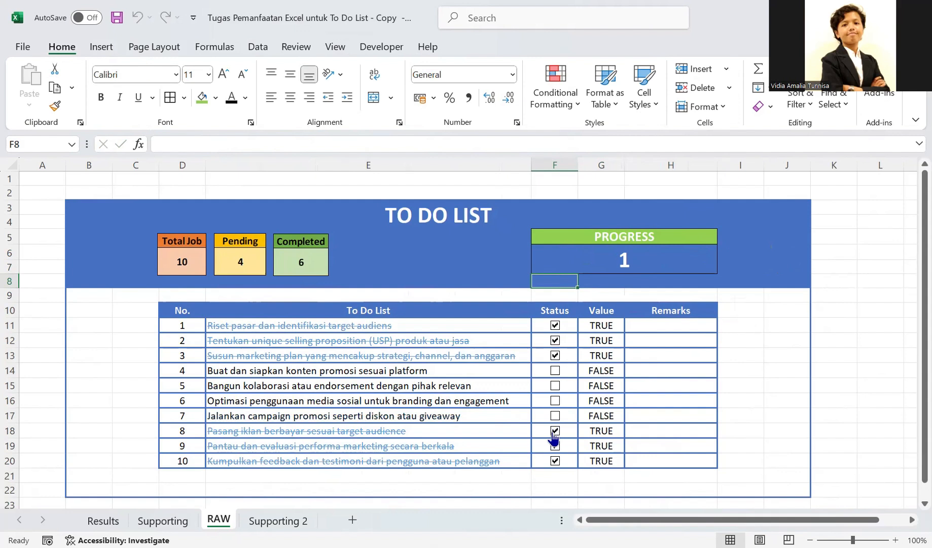
pyautogui.click(555, 432)
pyautogui.click(562, 448)
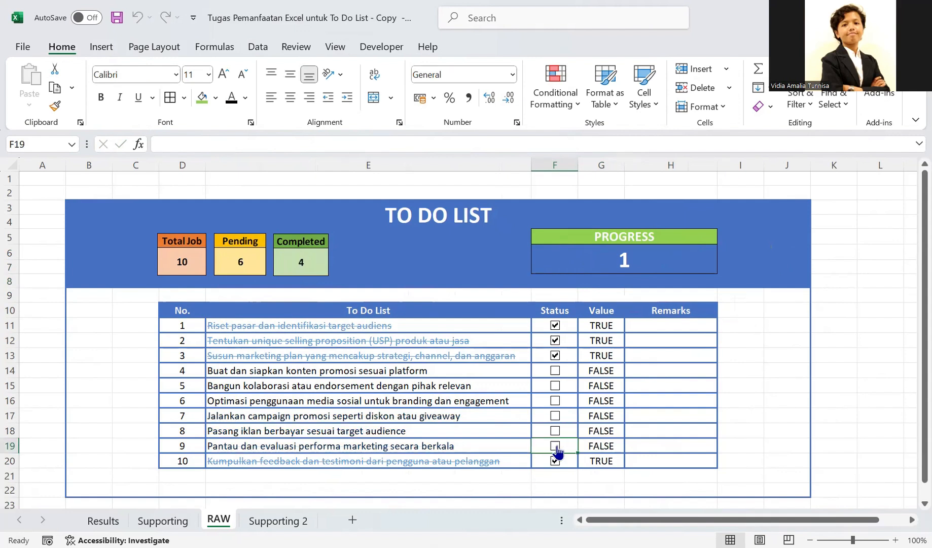
pyautogui.click(555, 463)
pyautogui.click(468, 267)
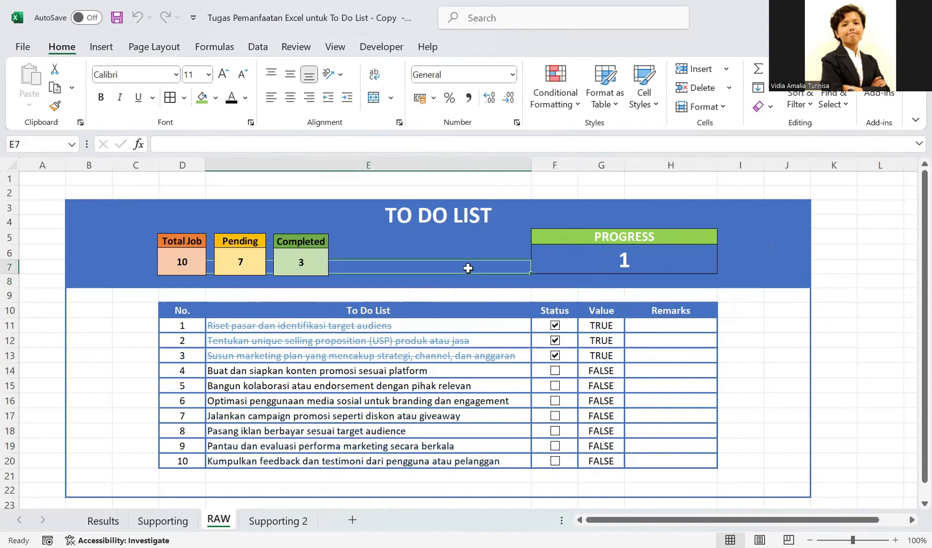
# - Compare the progress formula on RAW with the one on Results, and check the job counts on Supporting 2
pyautogui.click(614, 262)
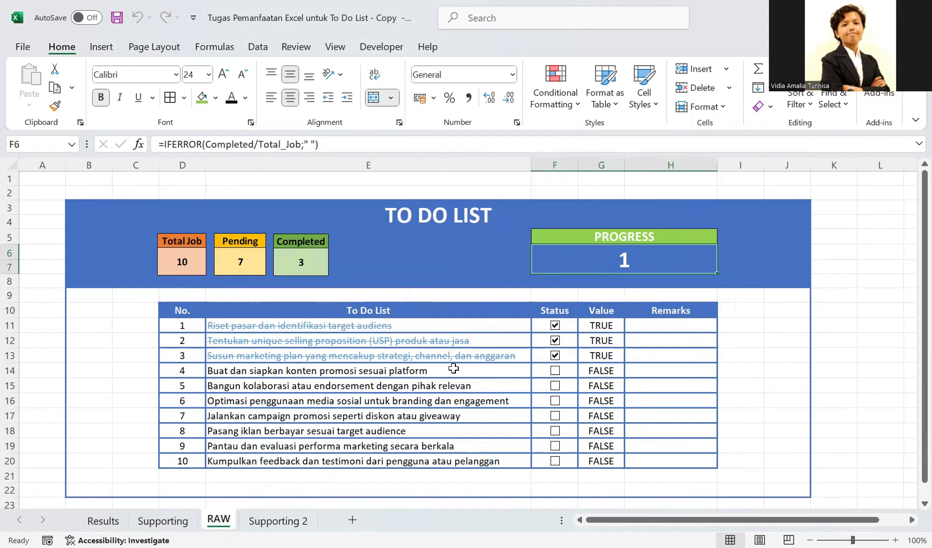
pyautogui.click(115, 521)
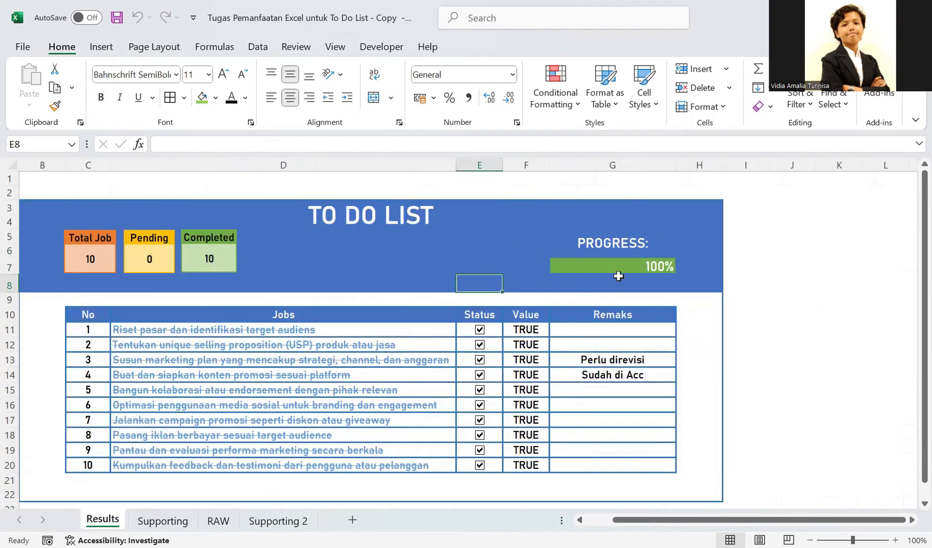
pyautogui.click(619, 261)
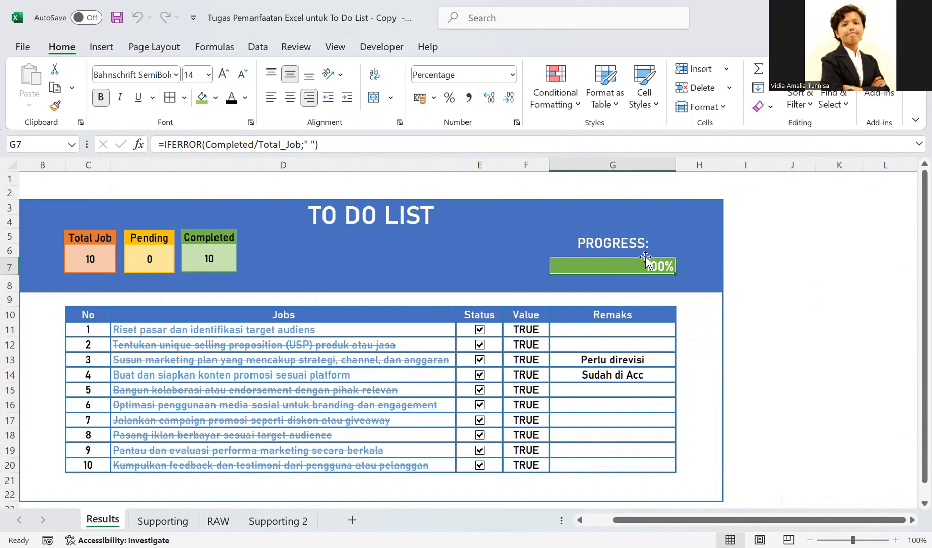
pyautogui.click(267, 521)
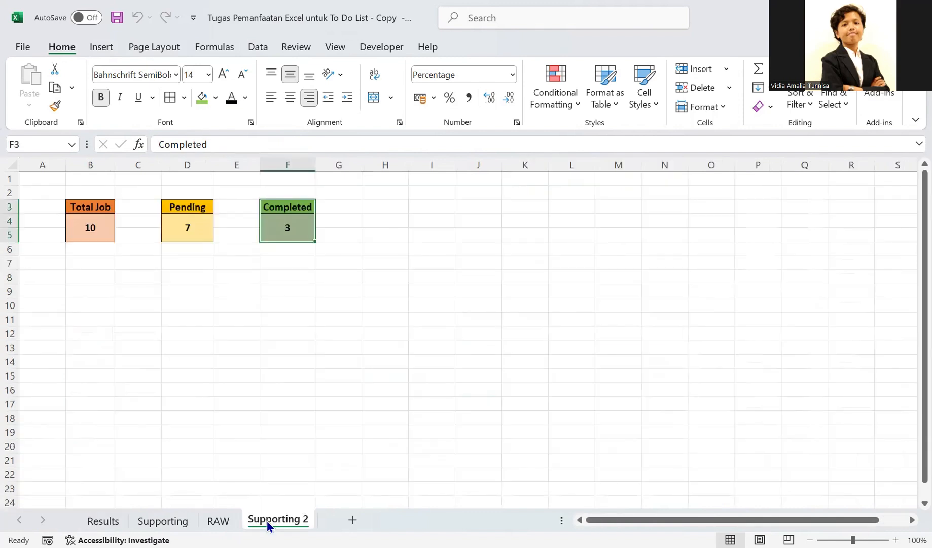
pyautogui.click(204, 520)
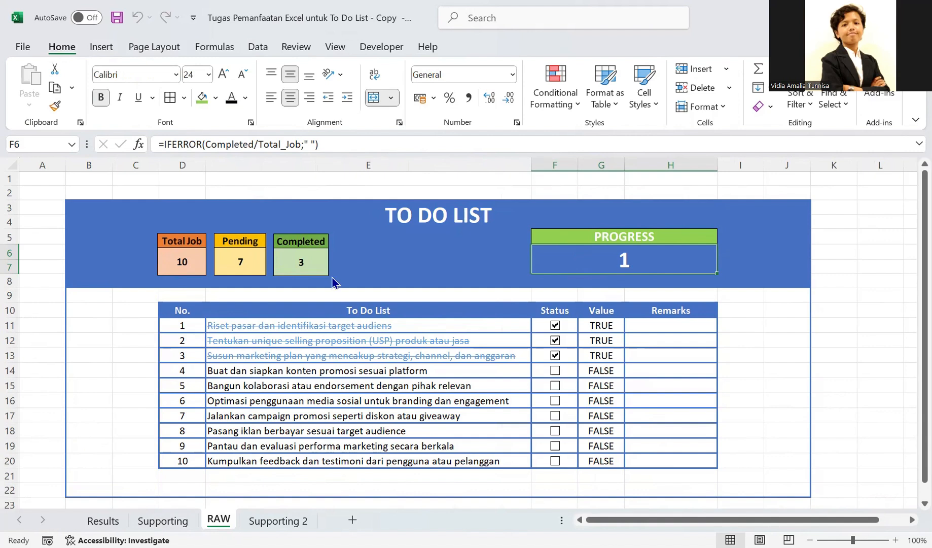
# - Review the IFERROR formula in RAW's progress cell and re-enter it as it is
pyautogui.doubleClick(655, 261)
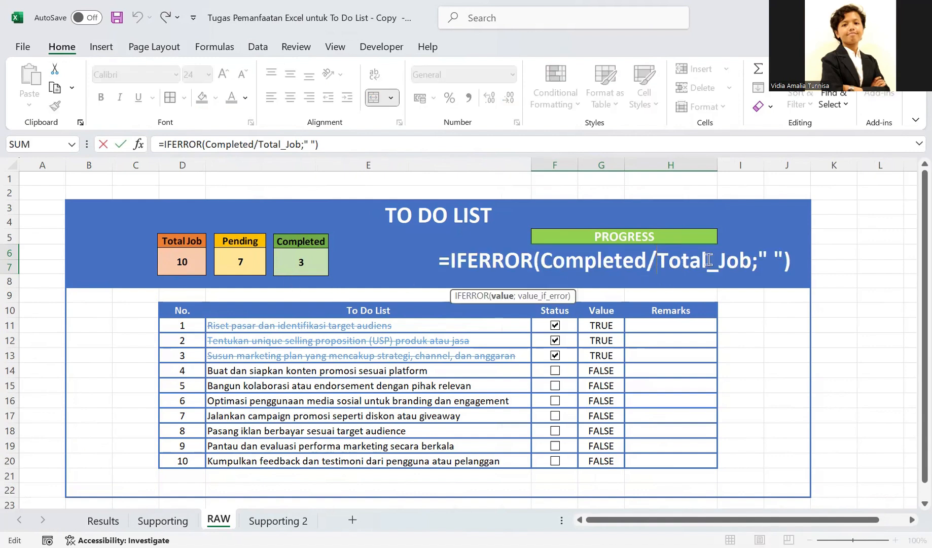
pyautogui.click(791, 263)
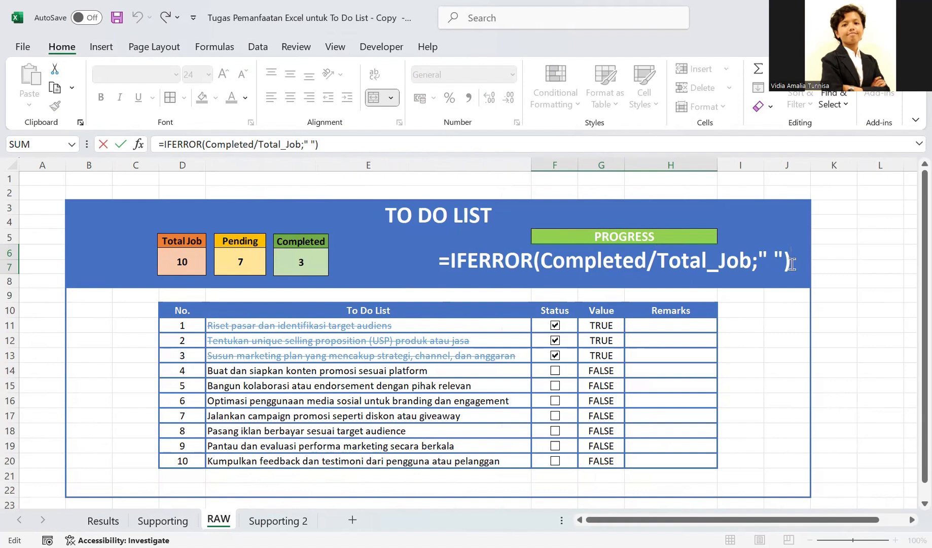
pyautogui.press('Return')
# - Format the RAW progress value as a percentage with no decimal places
pyautogui.click(671, 259)
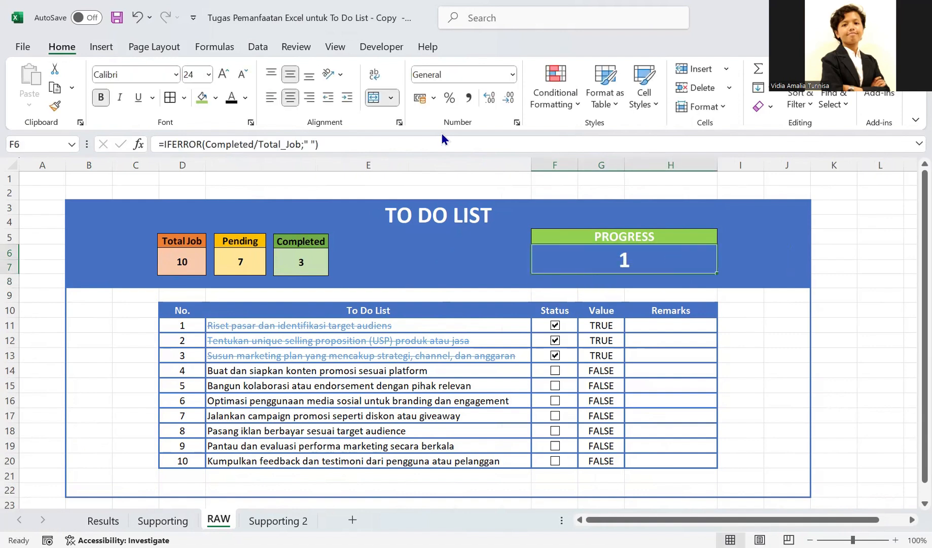
pyautogui.click(509, 78)
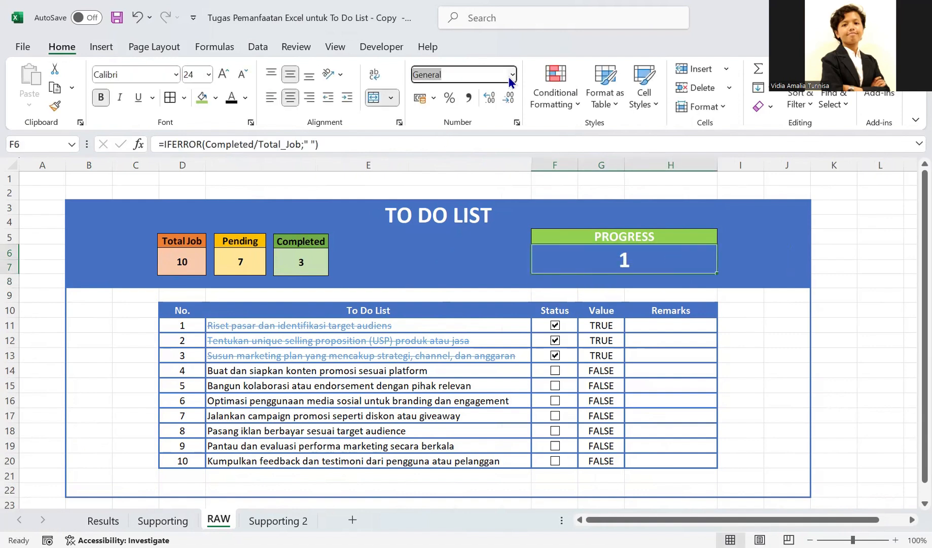
pyautogui.click(511, 77)
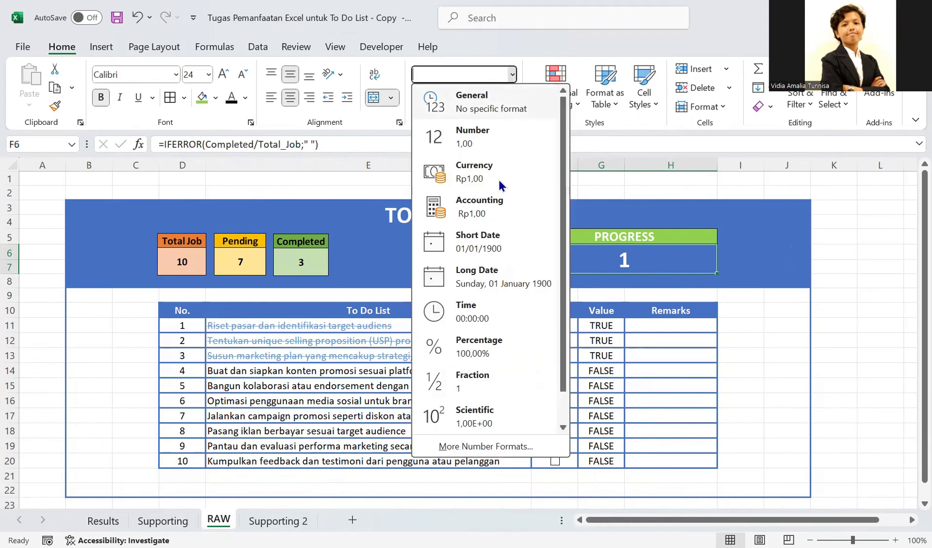
pyautogui.click(484, 345)
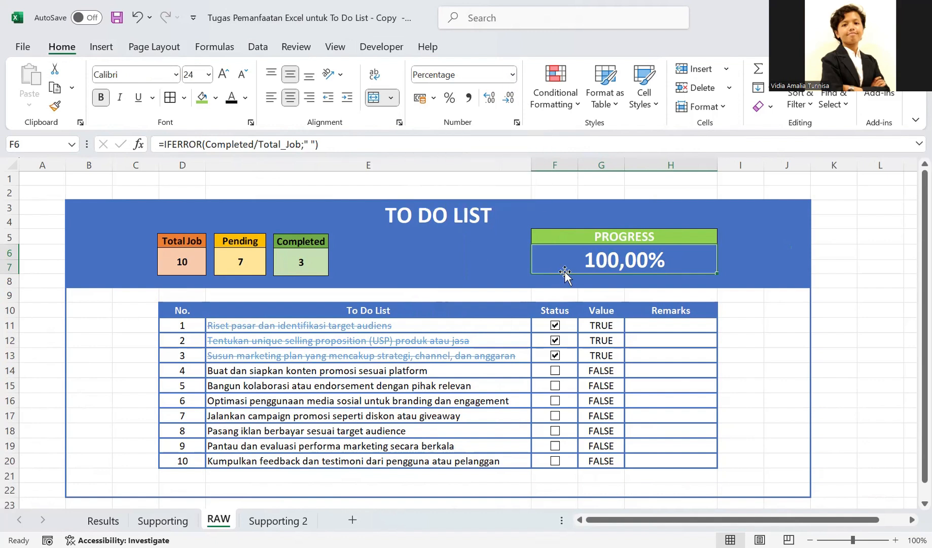
pyautogui.click(507, 104)
pyautogui.click(507, 103)
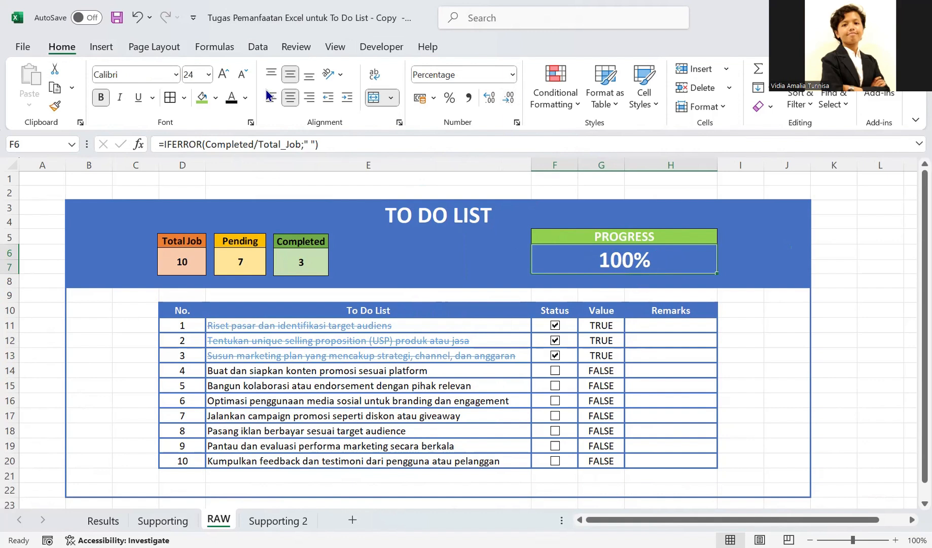
# - Right-align the progress value and reduce its font size to 16
pyautogui.click(306, 97)
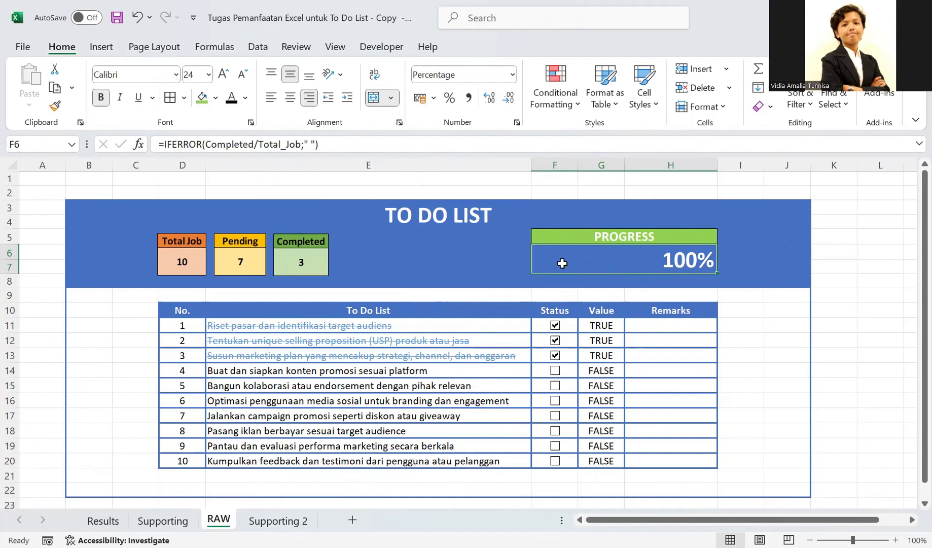
pyautogui.click(241, 76)
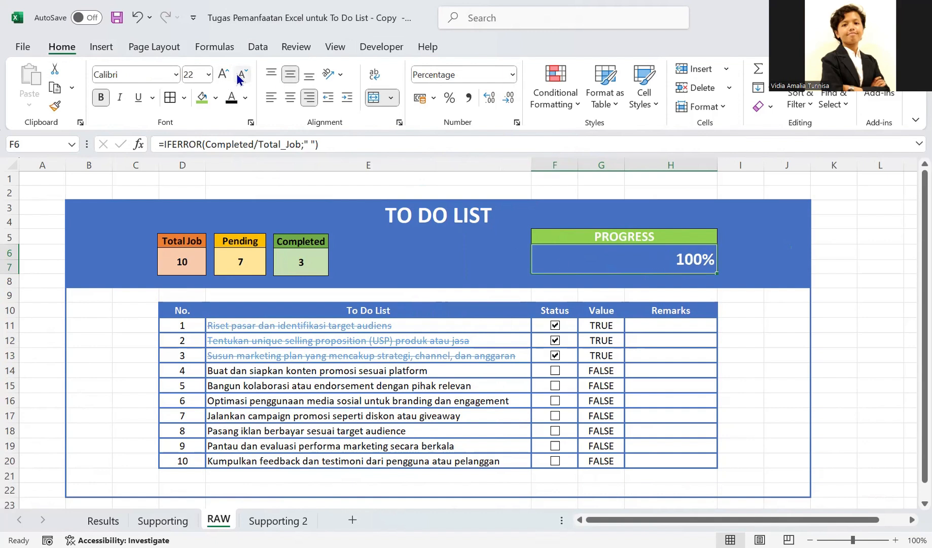
pyautogui.click(240, 76)
pyautogui.click(241, 76)
pyautogui.click(241, 76)
pyautogui.click(476, 248)
# - On the Results sheet, clear and re-tick the Status check boxes of tasks 8 to 10 to test its progress bar
pyautogui.click(163, 520)
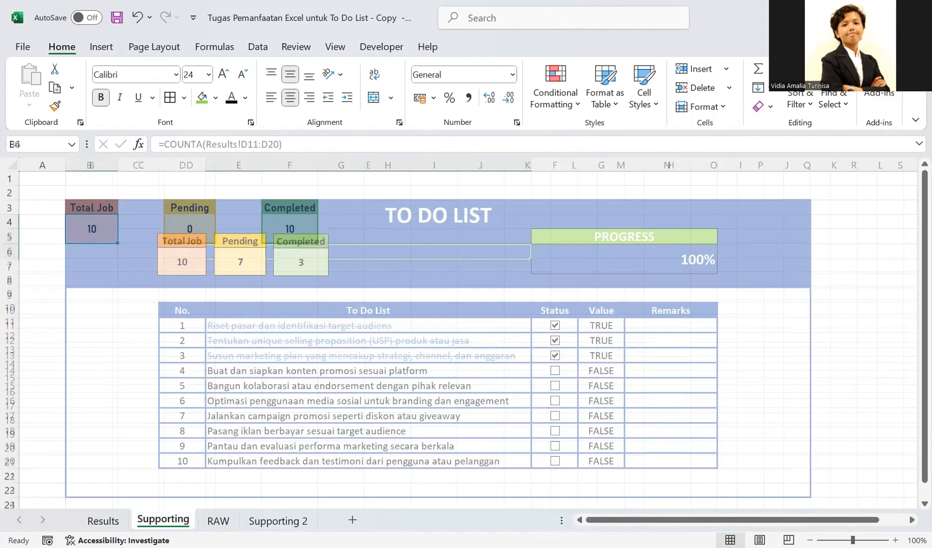
pyautogui.click(102, 520)
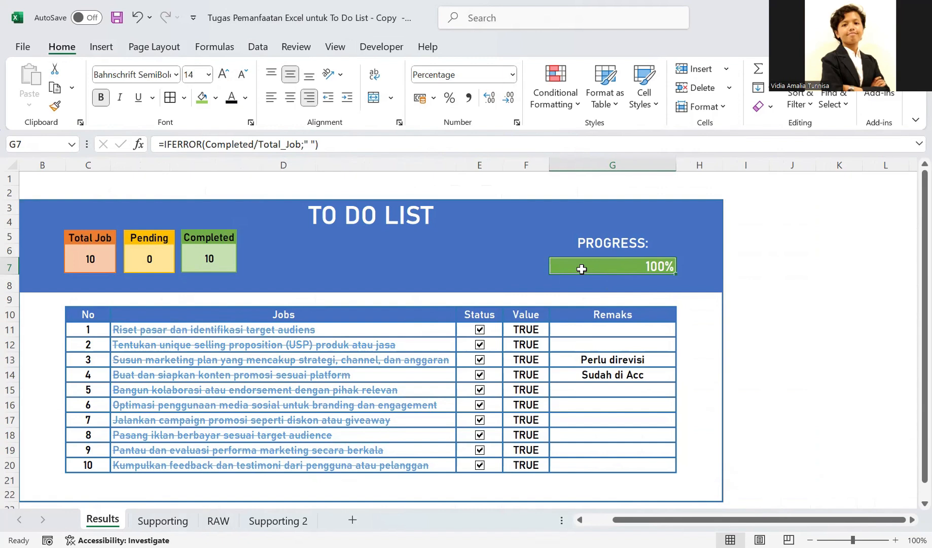
pyautogui.click(479, 467)
pyautogui.click(480, 450)
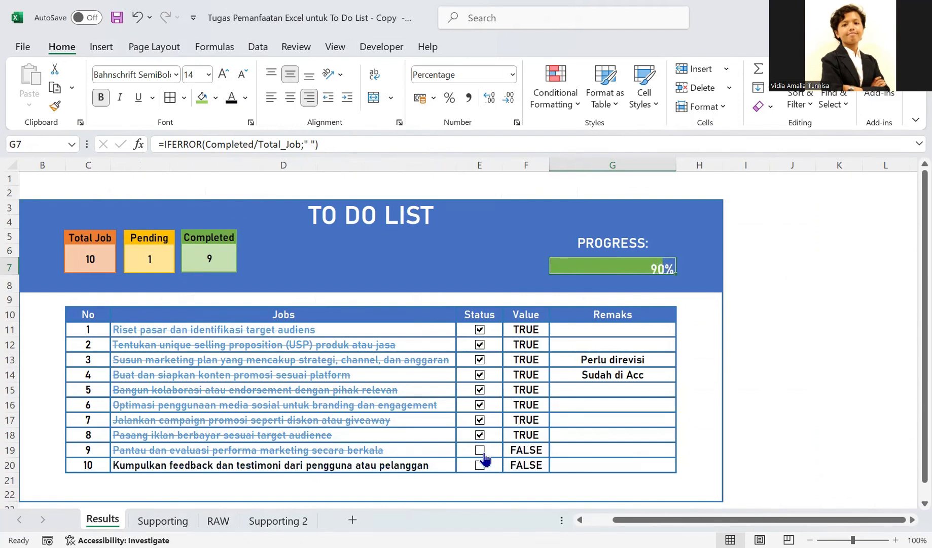
pyautogui.click(480, 436)
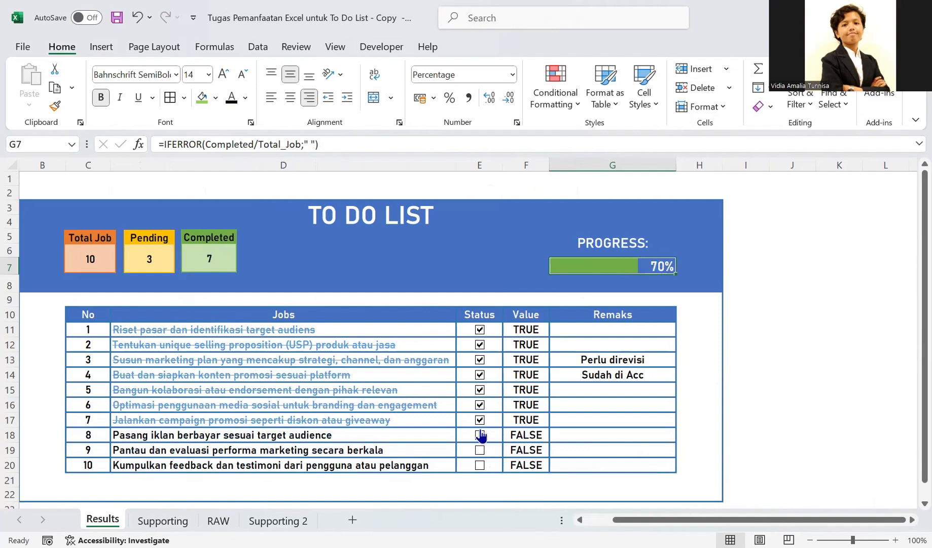
pyautogui.click(480, 436)
pyautogui.click(480, 450)
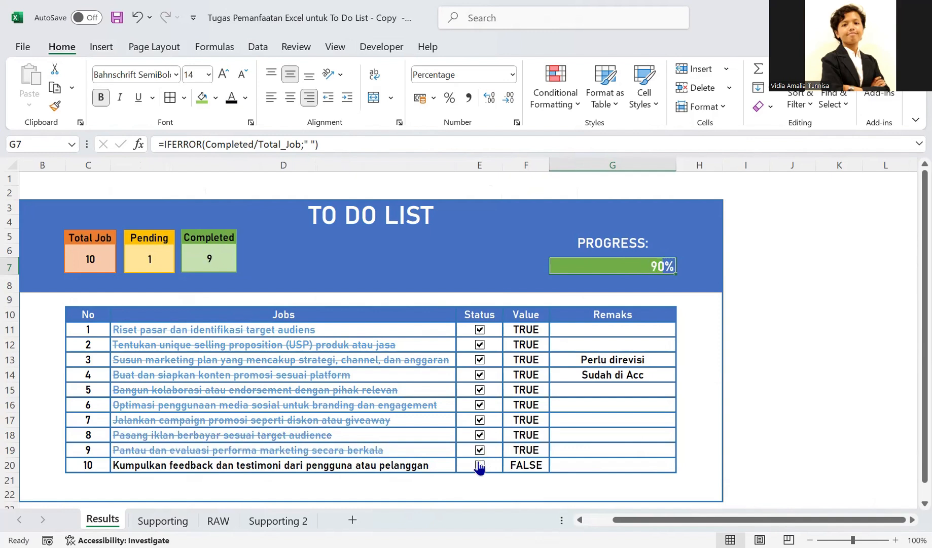
pyautogui.click(480, 465)
# - Create a conditional formatting rule for RAW's progress cell that formats by cell value with the Data Bar style
pyautogui.click(278, 521)
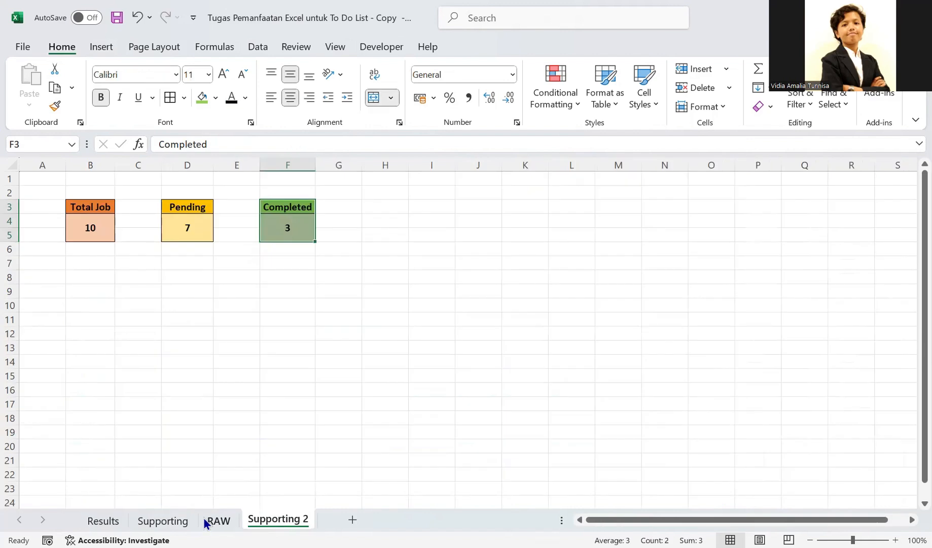
pyautogui.click(208, 520)
pyautogui.click(625, 271)
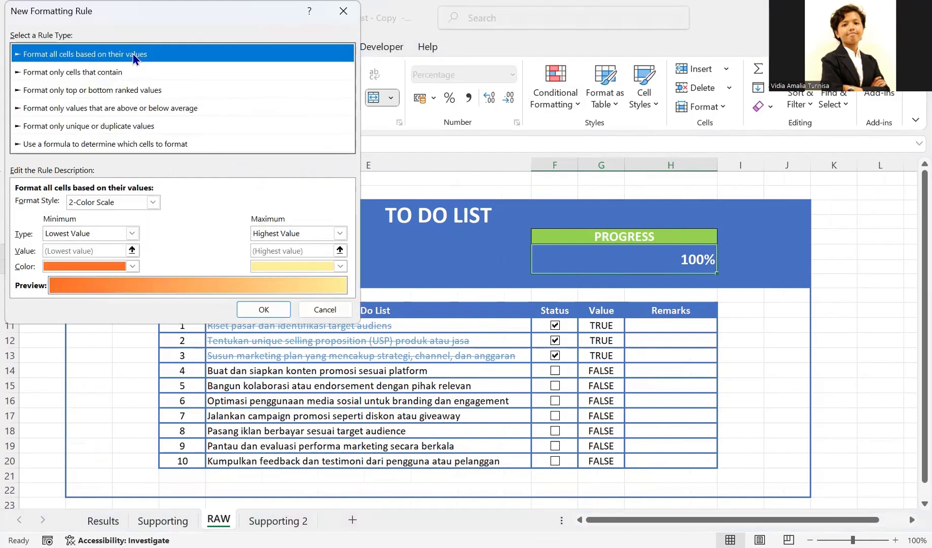
pyautogui.click(114, 144)
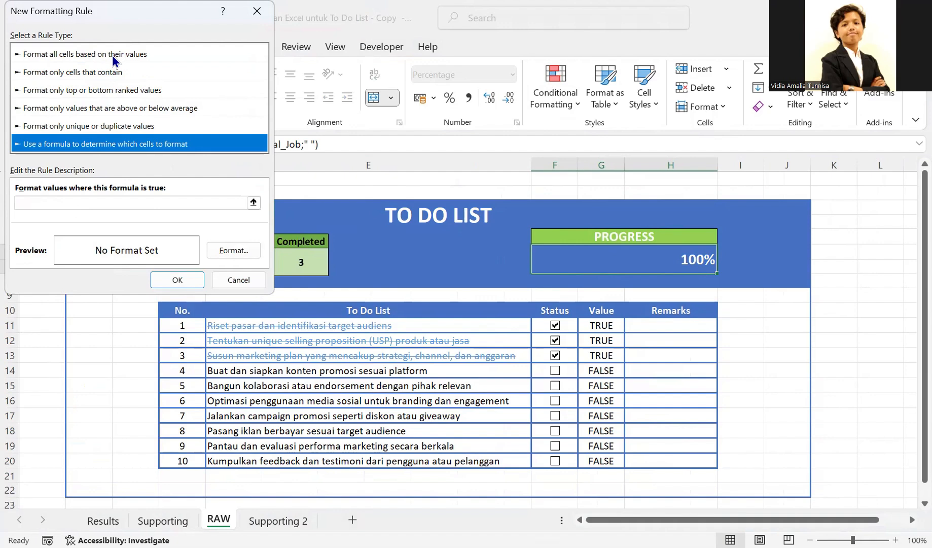
pyautogui.click(113, 56)
pyautogui.click(153, 202)
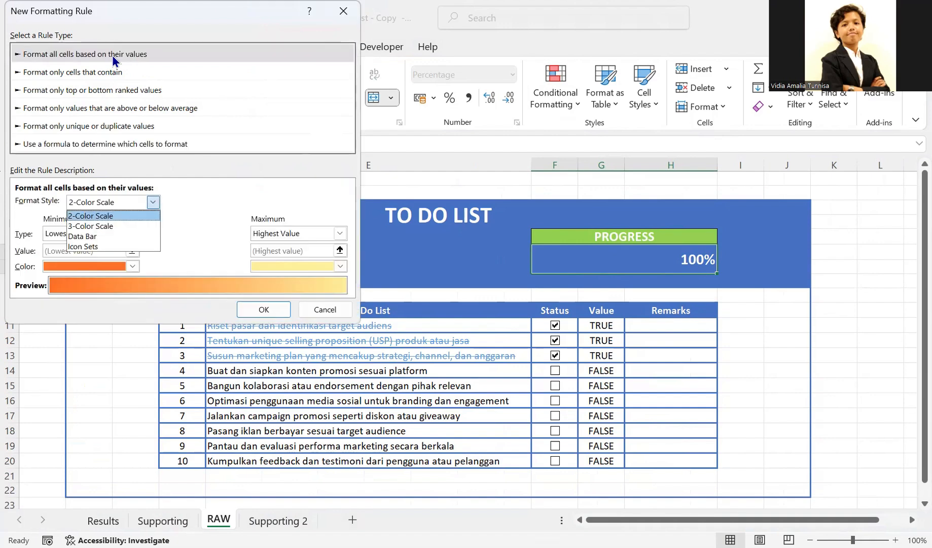
pyautogui.click(127, 236)
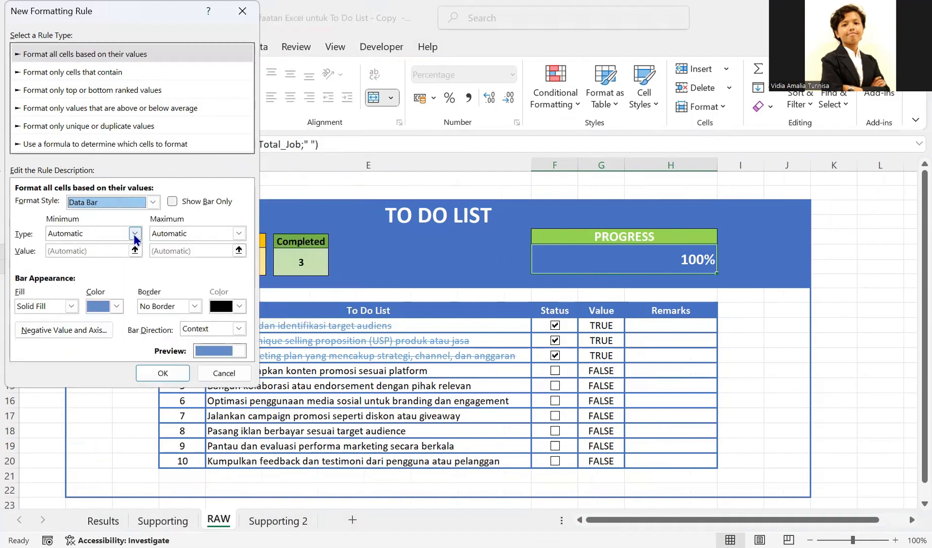
# - Set the data bar's minimum to Number 0 and its maximum to Number 1
pyautogui.click(134, 233)
pyautogui.click(108, 256)
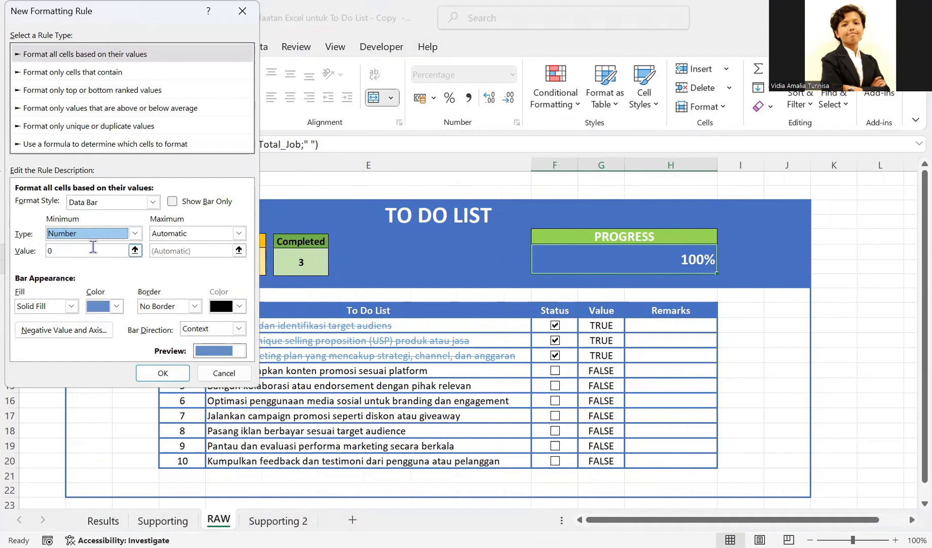
pyautogui.click(238, 234)
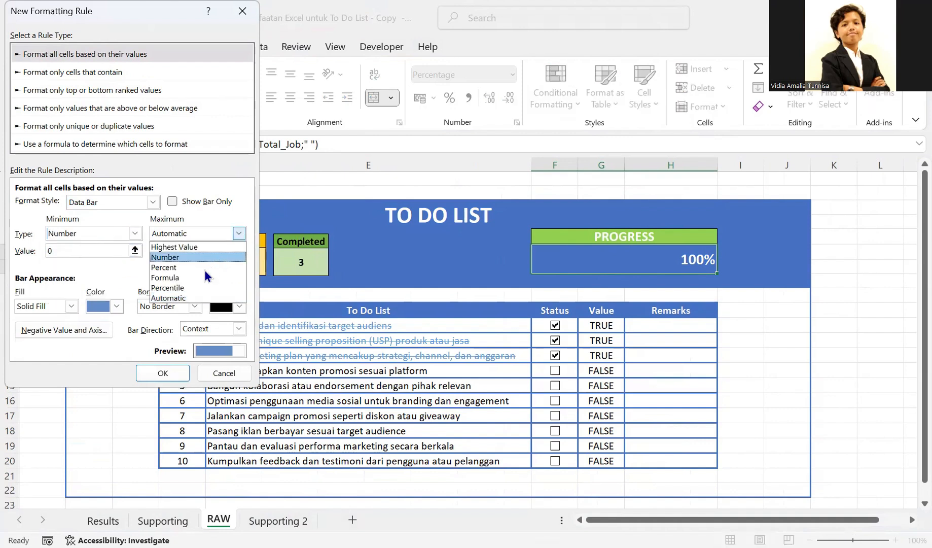
pyautogui.click(194, 257)
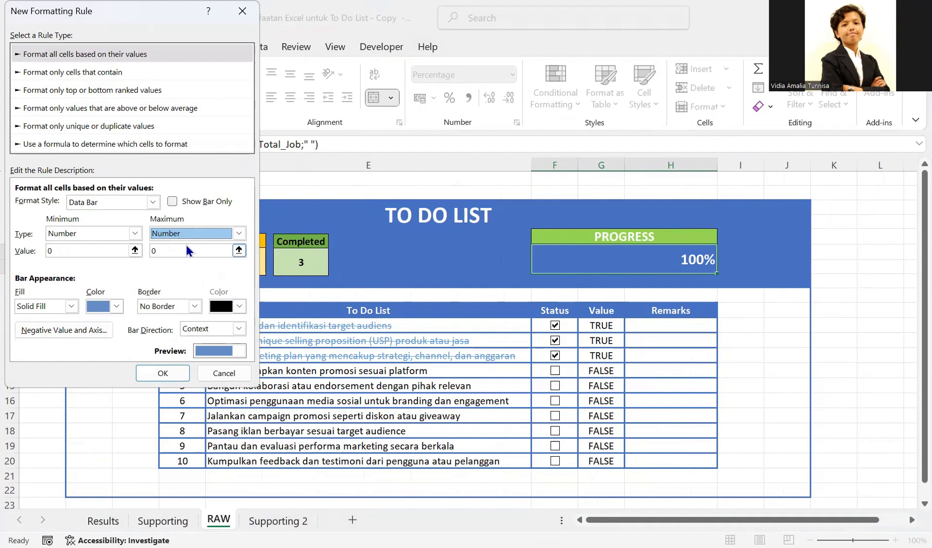
pyautogui.doubleClick(187, 250)
pyautogui.write('1')
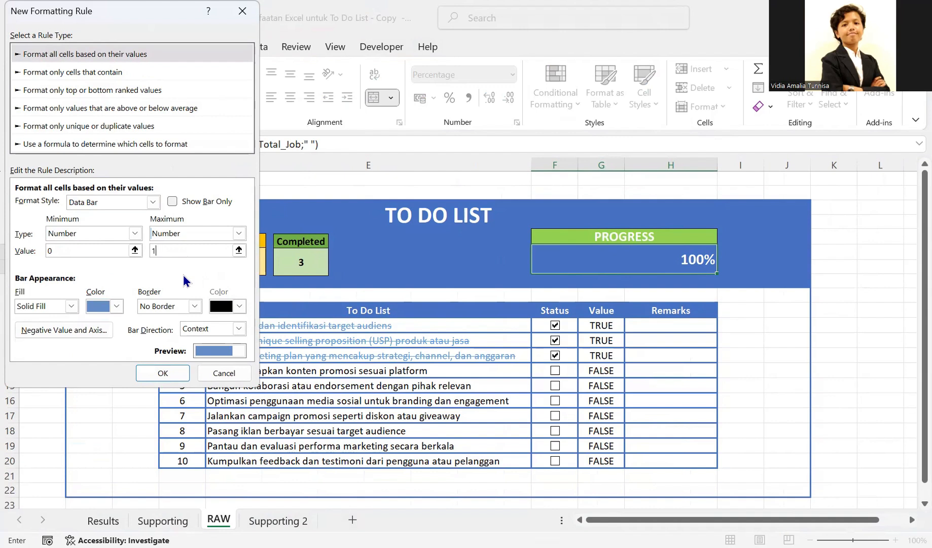
# - Give the data bar a standard green solid fill and apply the rule to the progress cell
pyautogui.click(123, 309)
pyautogui.click(121, 308)
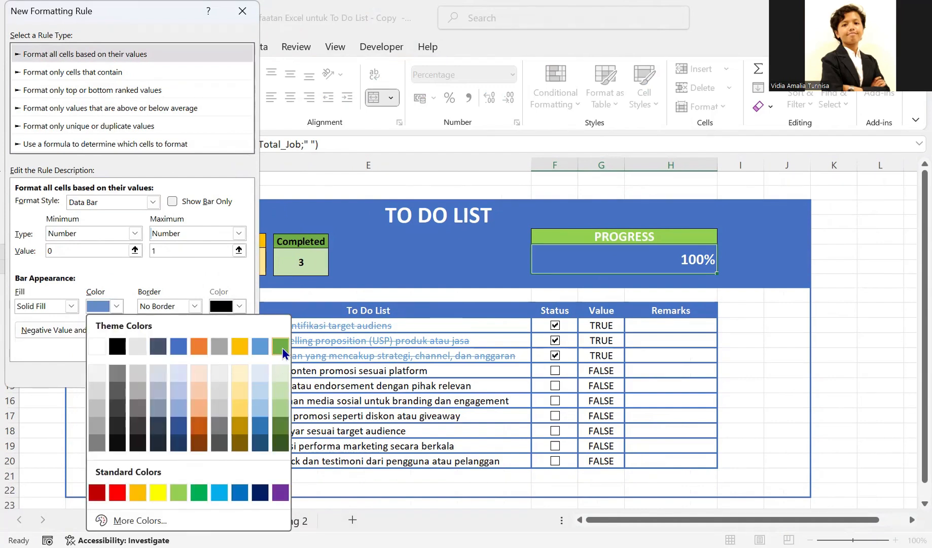
pyautogui.click(202, 495)
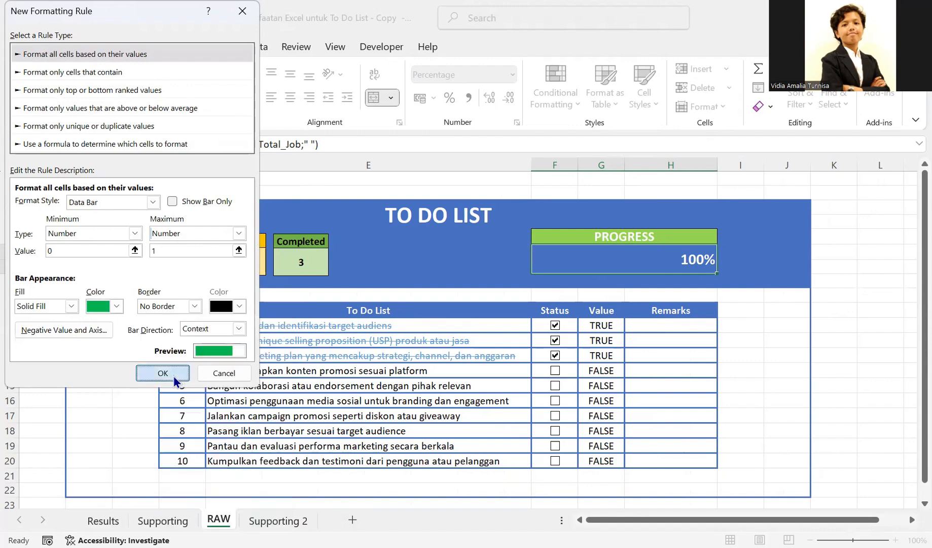
pyautogui.click(173, 375)
pyautogui.click(745, 267)
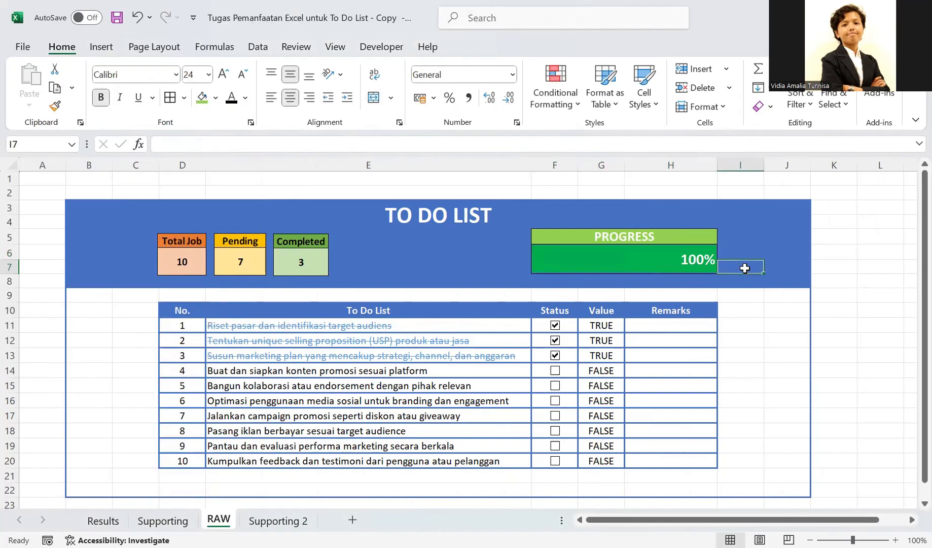
# - Tick the Status check boxes of tasks 4 to 10 on RAW to test the progress data bar
pyautogui.click(624, 261)
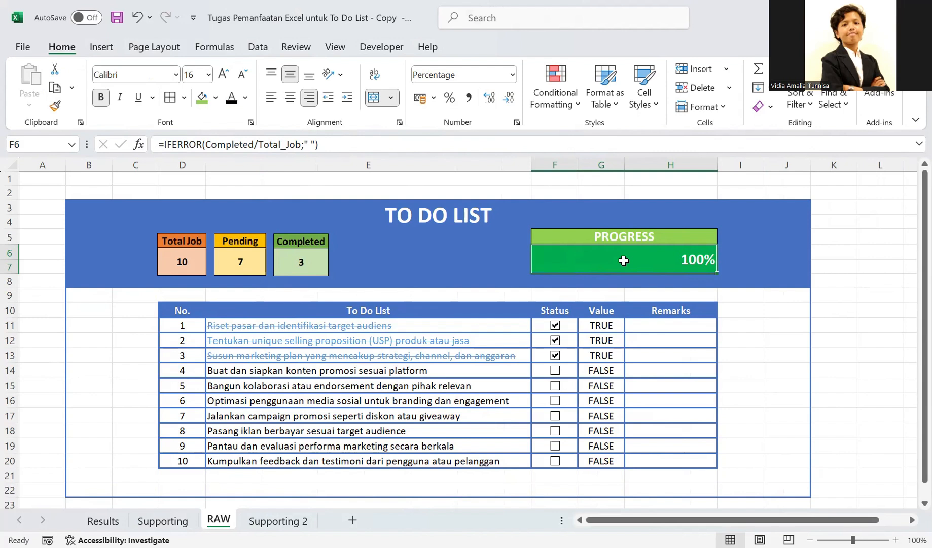
pyautogui.click(555, 370)
pyautogui.click(555, 385)
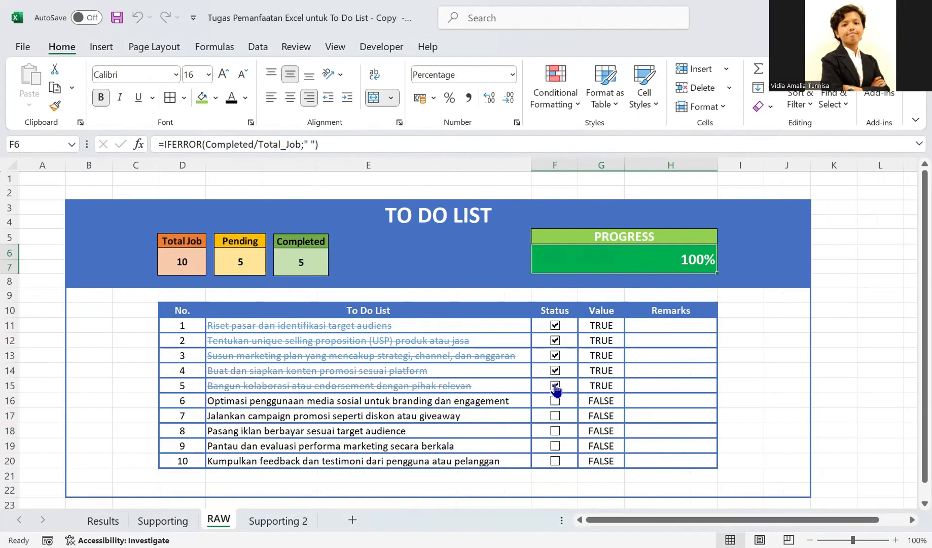
pyautogui.click(555, 401)
pyautogui.click(555, 415)
pyautogui.click(555, 431)
pyautogui.click(555, 281)
pyautogui.click(555, 446)
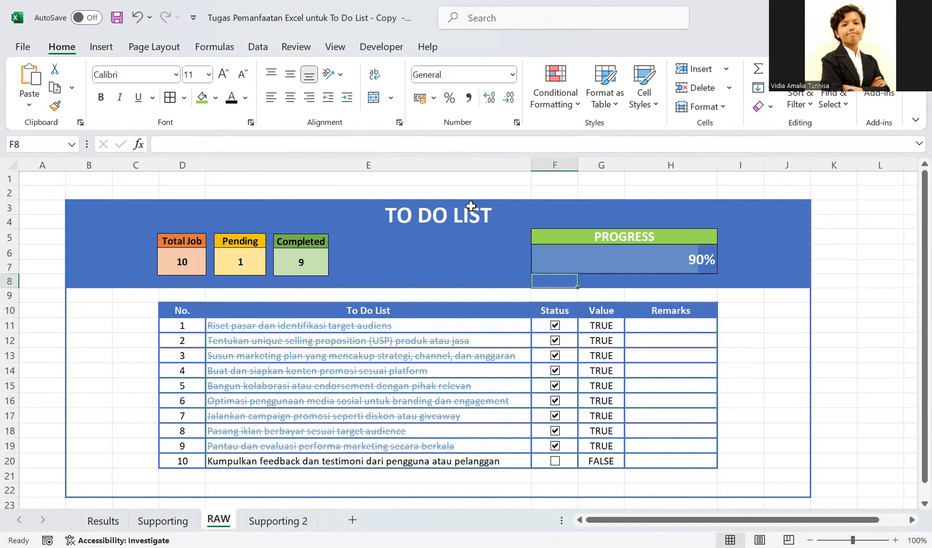
pyautogui.click(555, 461)
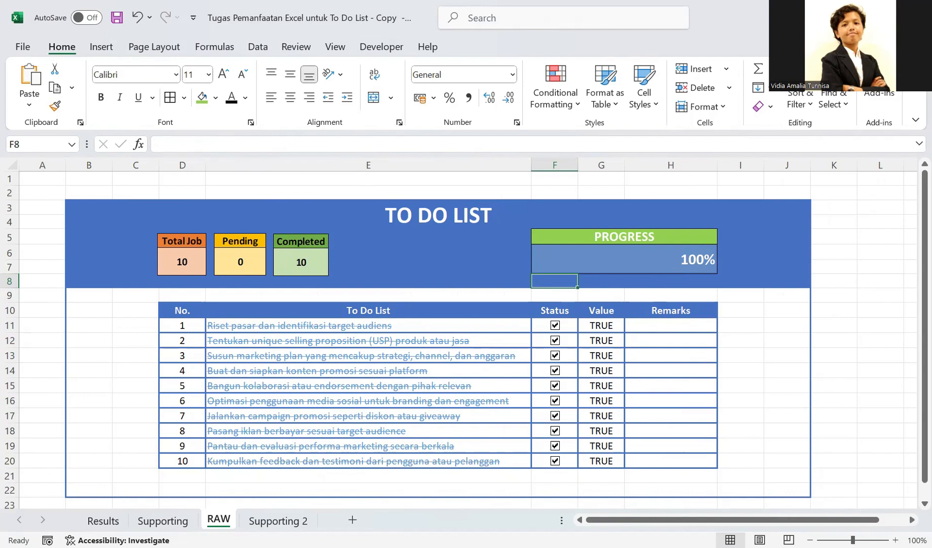
# - Inspect the cell names and formulas of the Total Job and Pending counts on the Supporting 2 sheet
pyautogui.click(274, 520)
pyautogui.click(84, 226)
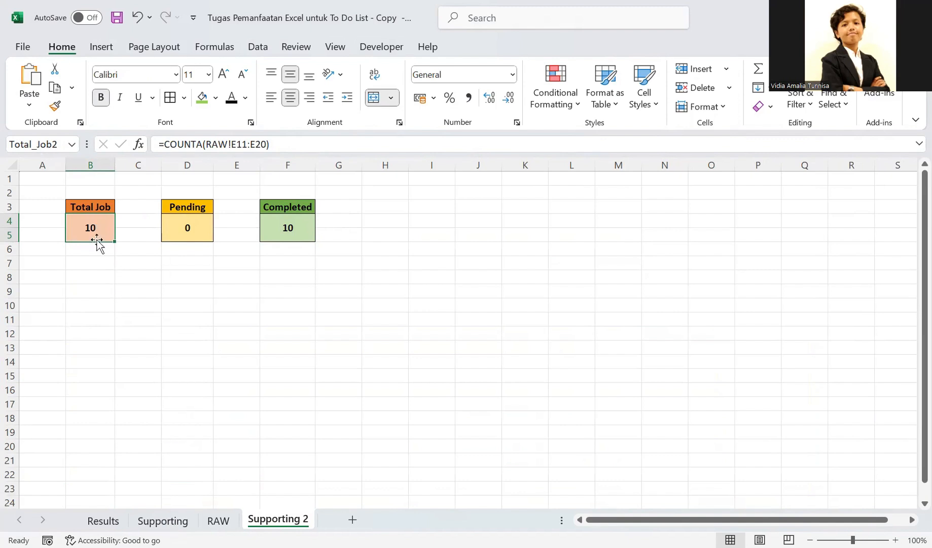
pyautogui.click(183, 235)
pyautogui.click(91, 236)
pyautogui.click(195, 229)
# - On RAW, clear the Status check boxes of tasks 2, 4, 6, 7, 8 and 10, leaving task 9 ticked
pyautogui.click(219, 520)
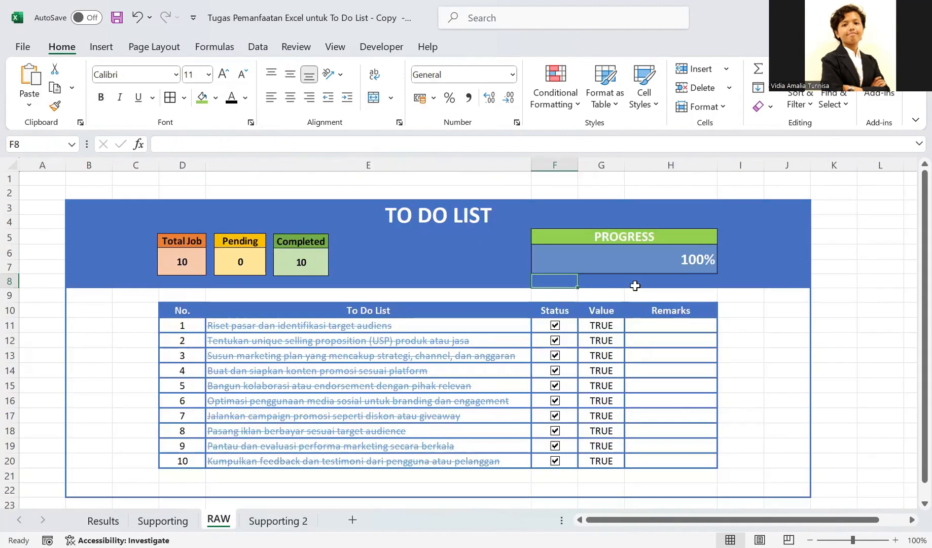
pyautogui.click(554, 449)
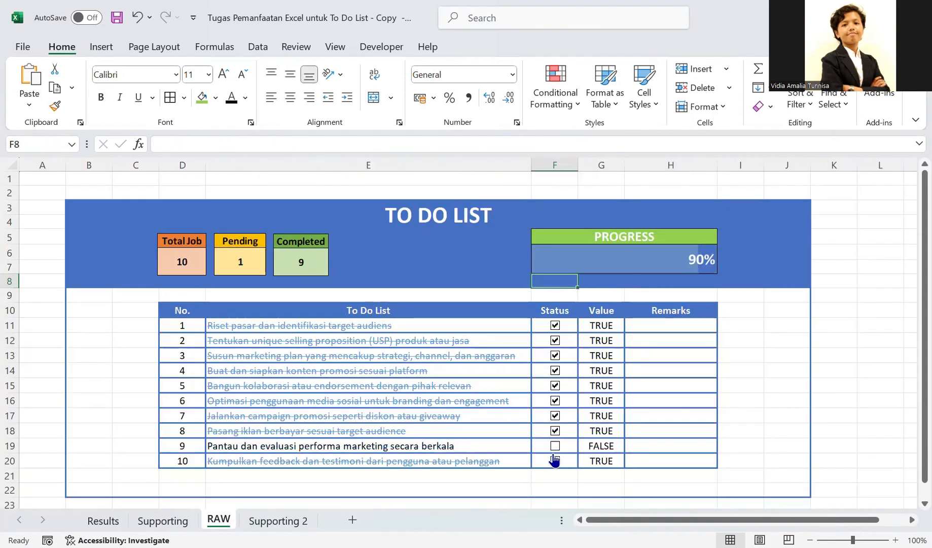
pyautogui.click(555, 461)
pyautogui.click(555, 445)
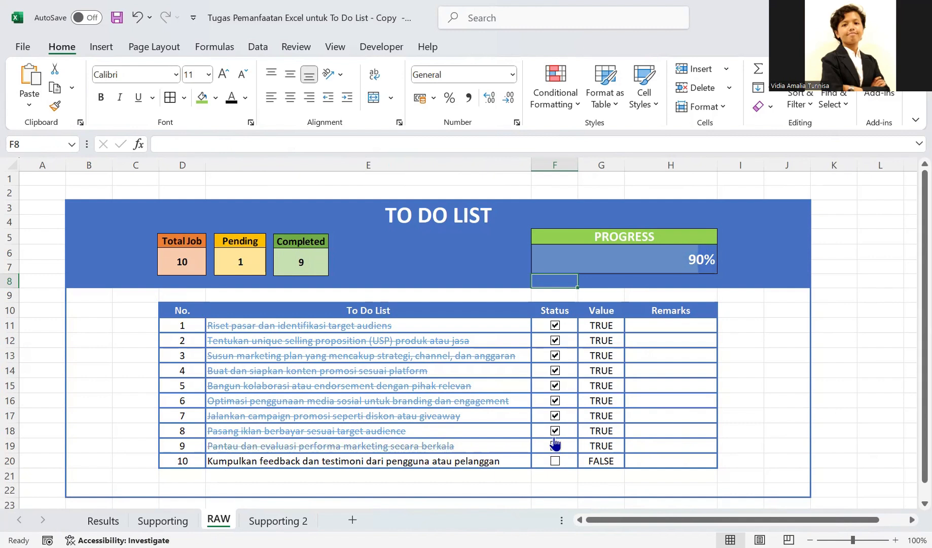
pyautogui.click(555, 431)
pyautogui.click(555, 416)
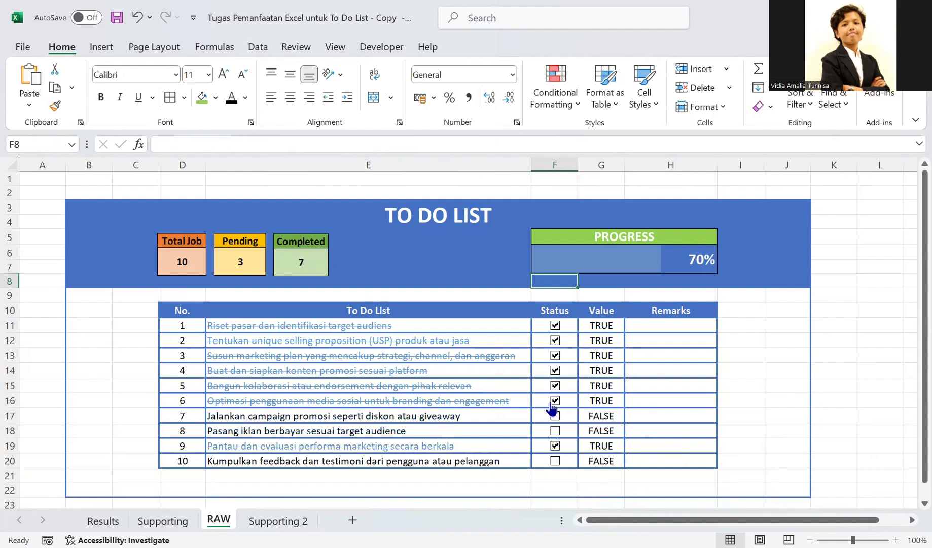
pyautogui.click(555, 400)
pyautogui.click(555, 371)
pyautogui.click(554, 340)
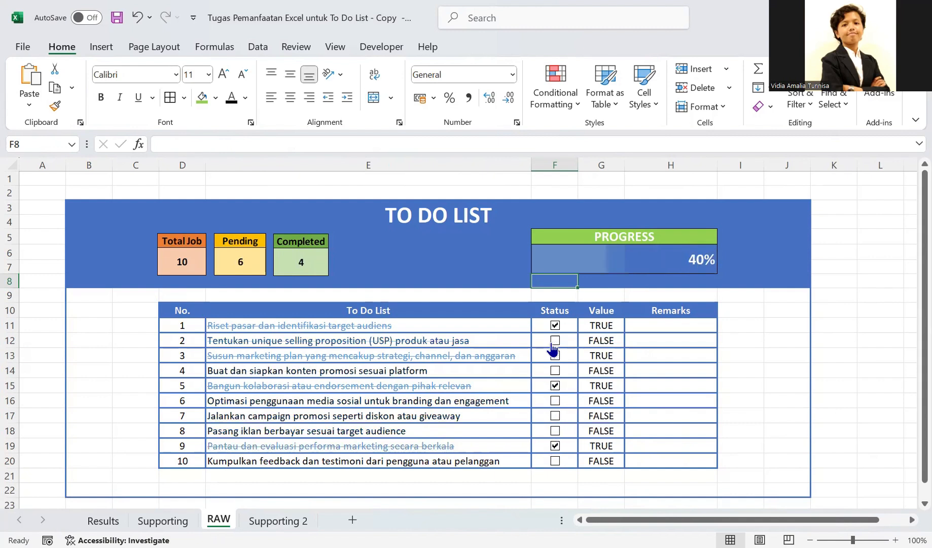
# - Tick the Status check boxes of tasks 2, 4, 6, 7 and 8 on RAW again
pyautogui.click(555, 431)
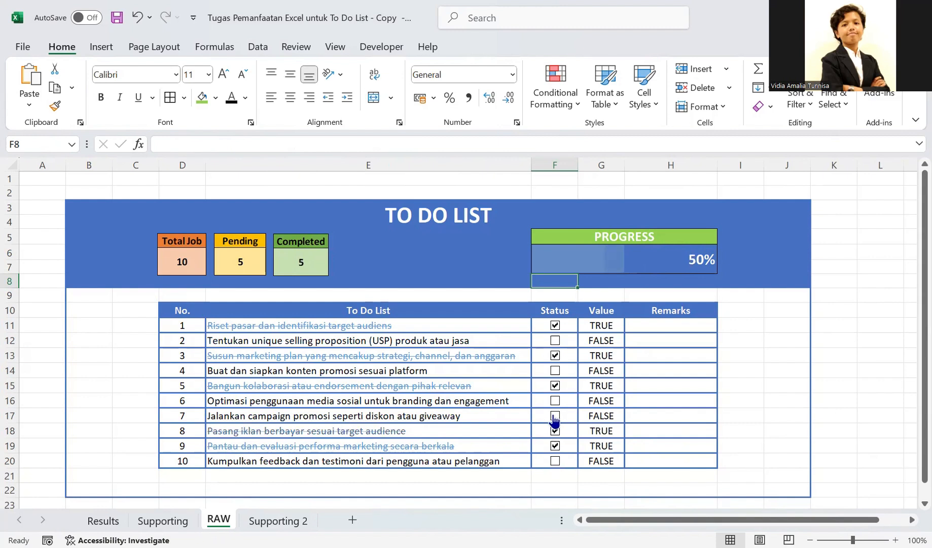
pyautogui.click(555, 415)
pyautogui.click(554, 401)
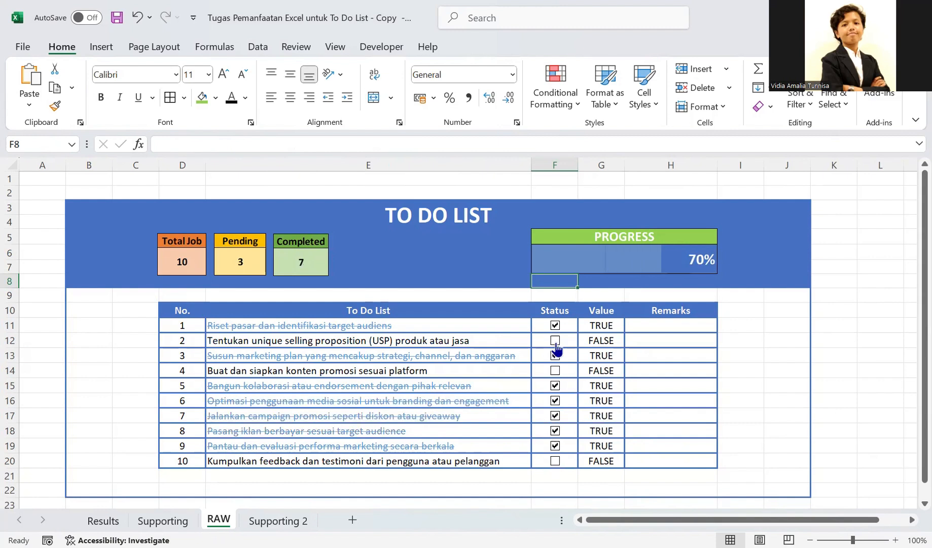
pyautogui.click(554, 340)
pyautogui.click(554, 371)
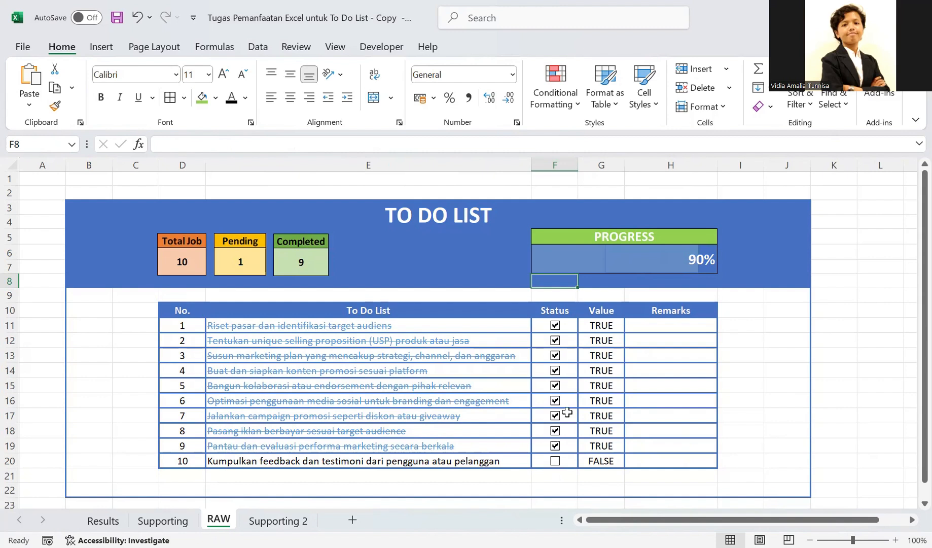
# - Compare RAW's to-do list with the Results sheet and the job counts on Supporting 2
pyautogui.click(347, 222)
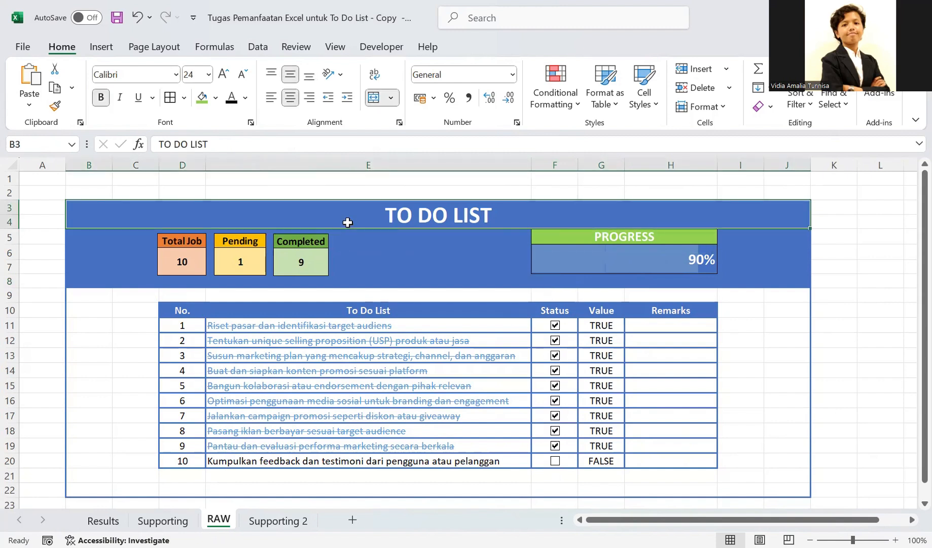
pyautogui.click(381, 259)
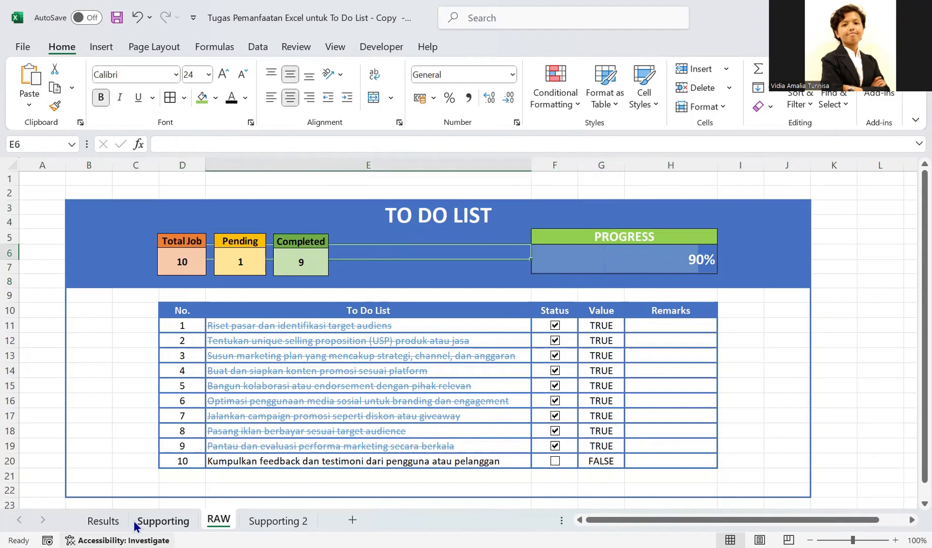
pyautogui.click(114, 521)
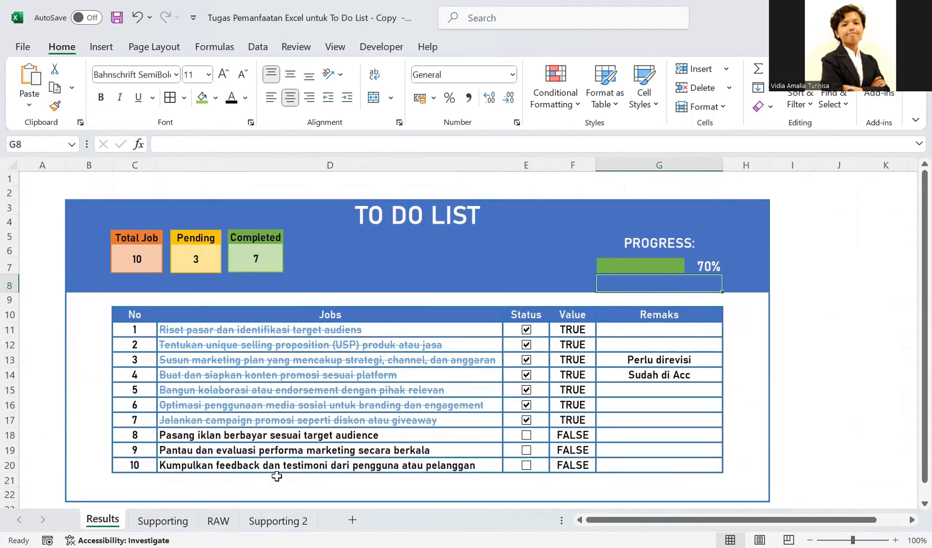
pyautogui.click(288, 519)
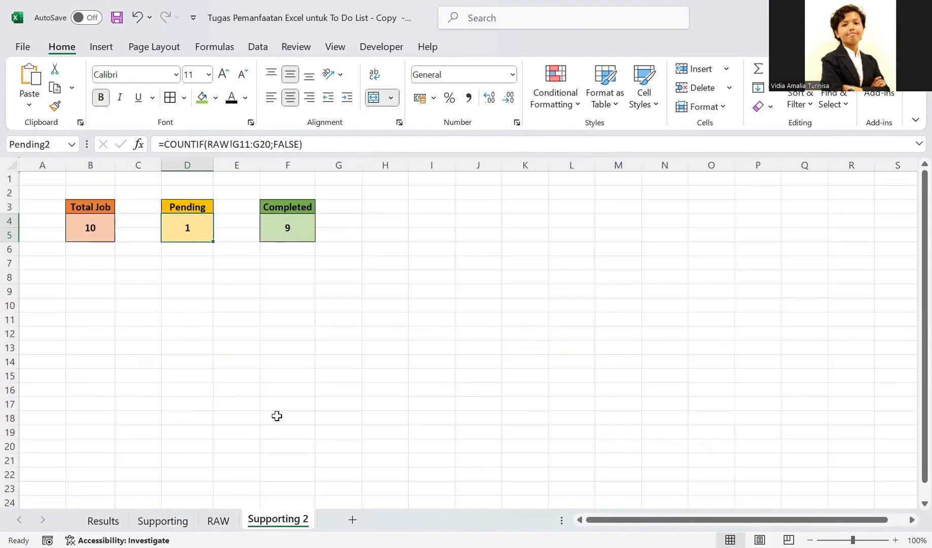
pyautogui.click(219, 521)
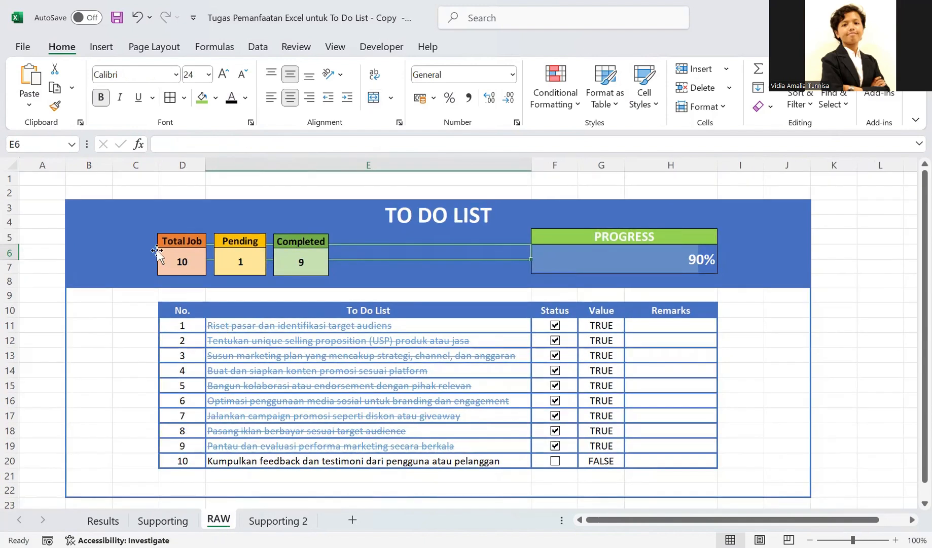
pyautogui.click(142, 211)
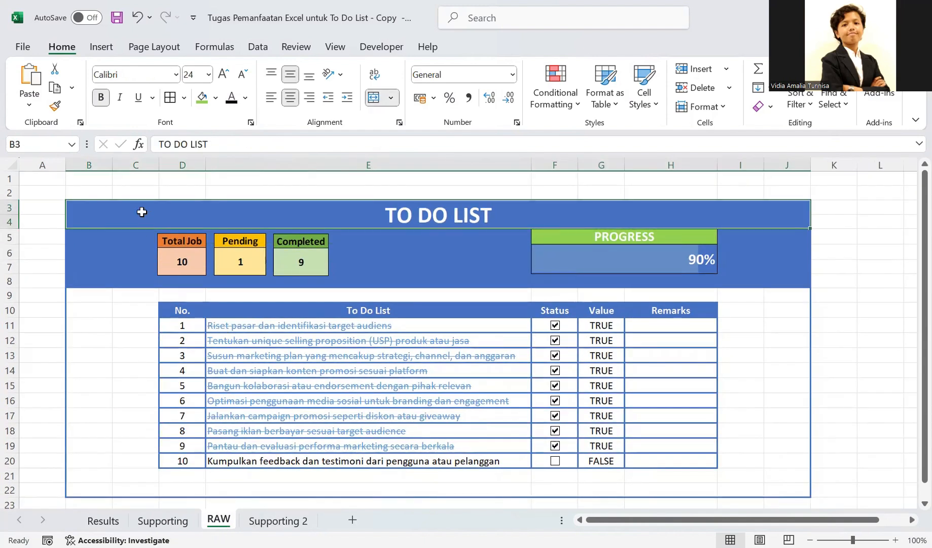
pyautogui.click(777, 399)
pyautogui.scroll(-3, 776, 399)
pyautogui.scroll(3, 777, 399)
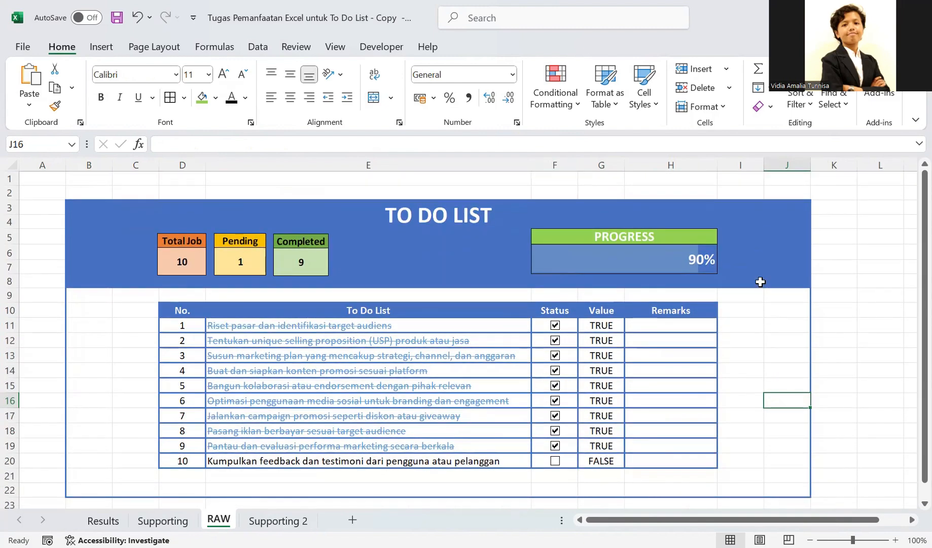
pyautogui.click(760, 282)
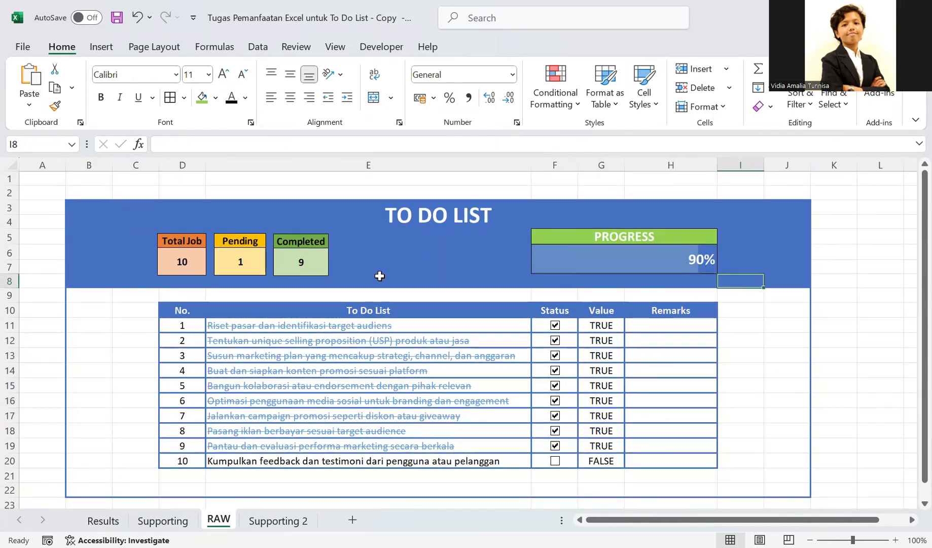